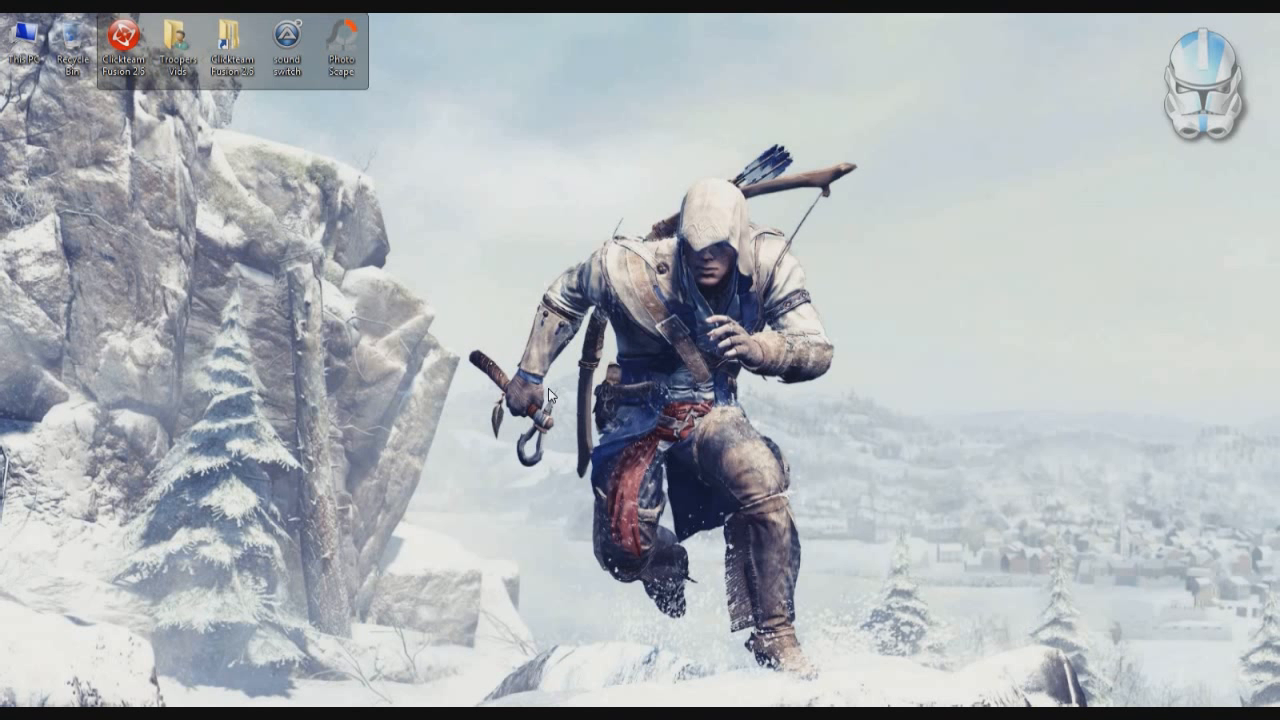
Open Clickteam Fusion 2.5 and create a new blank application.
double_click(131, 47)
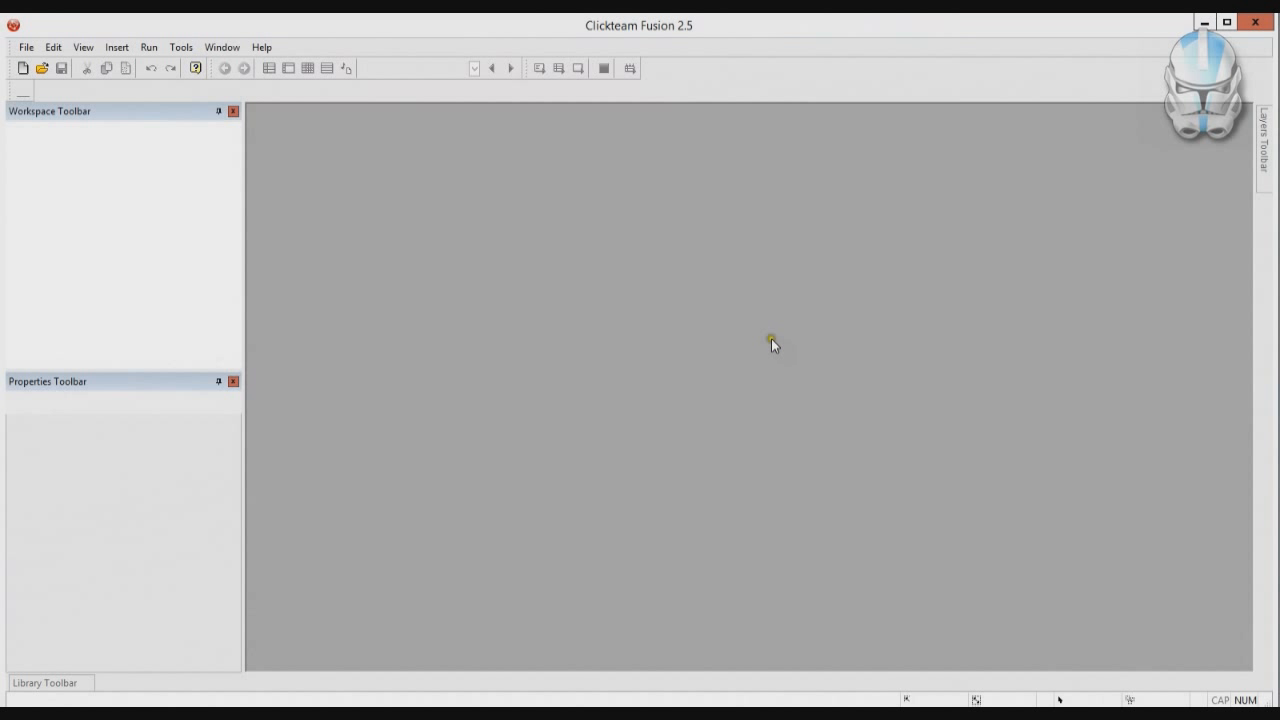
left_click(23, 67)
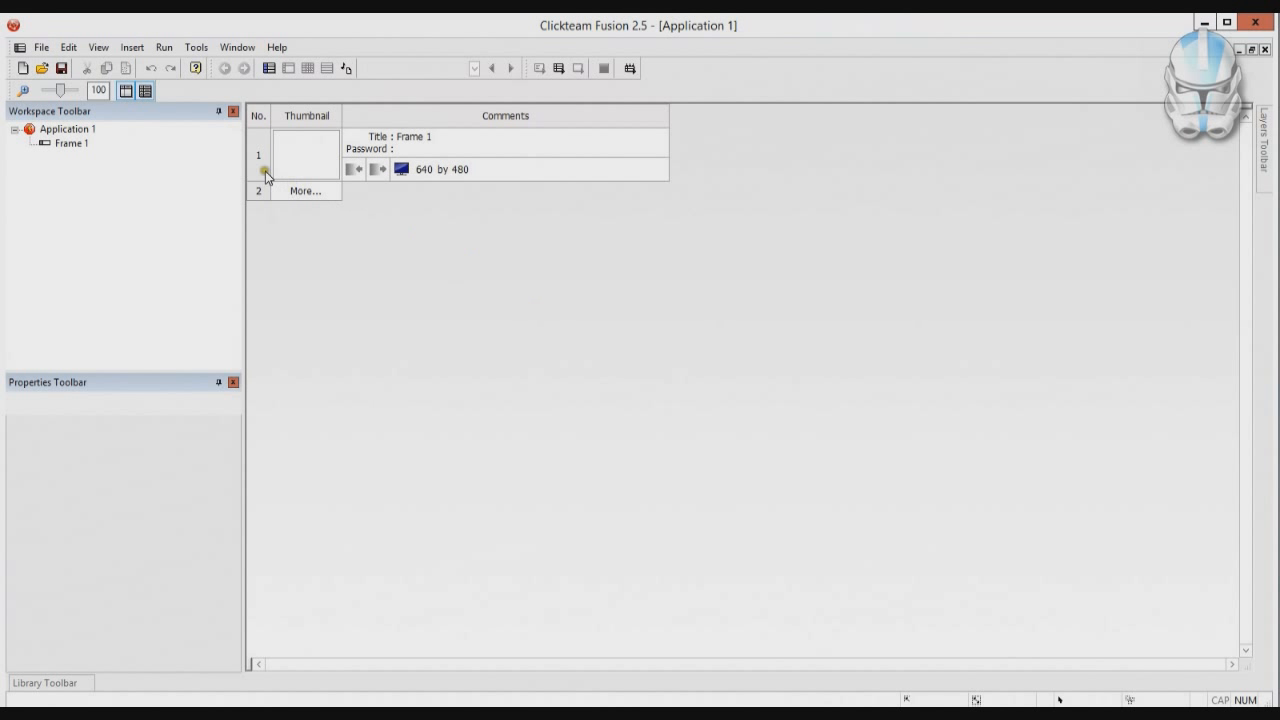
Set the application's window size to 1024 x 768 and apply the same size to its frame.
left_click(84, 133)
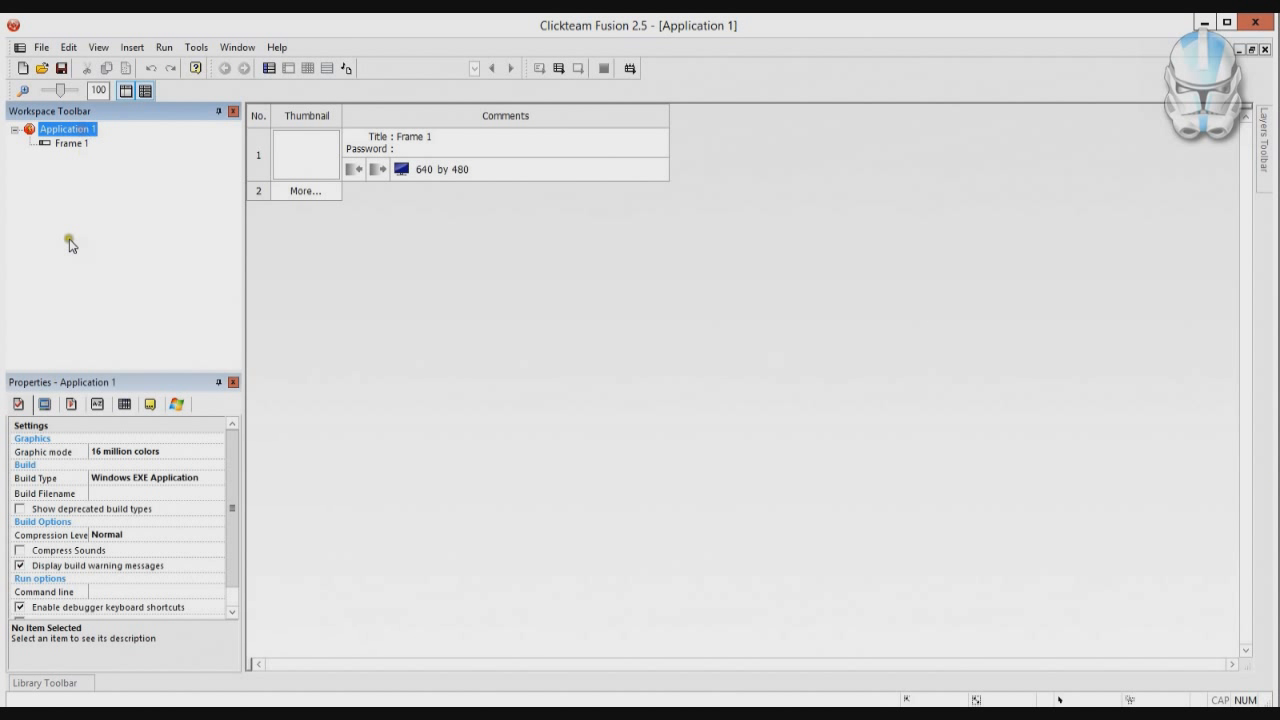
left_click(45, 405)
left_click(97, 438)
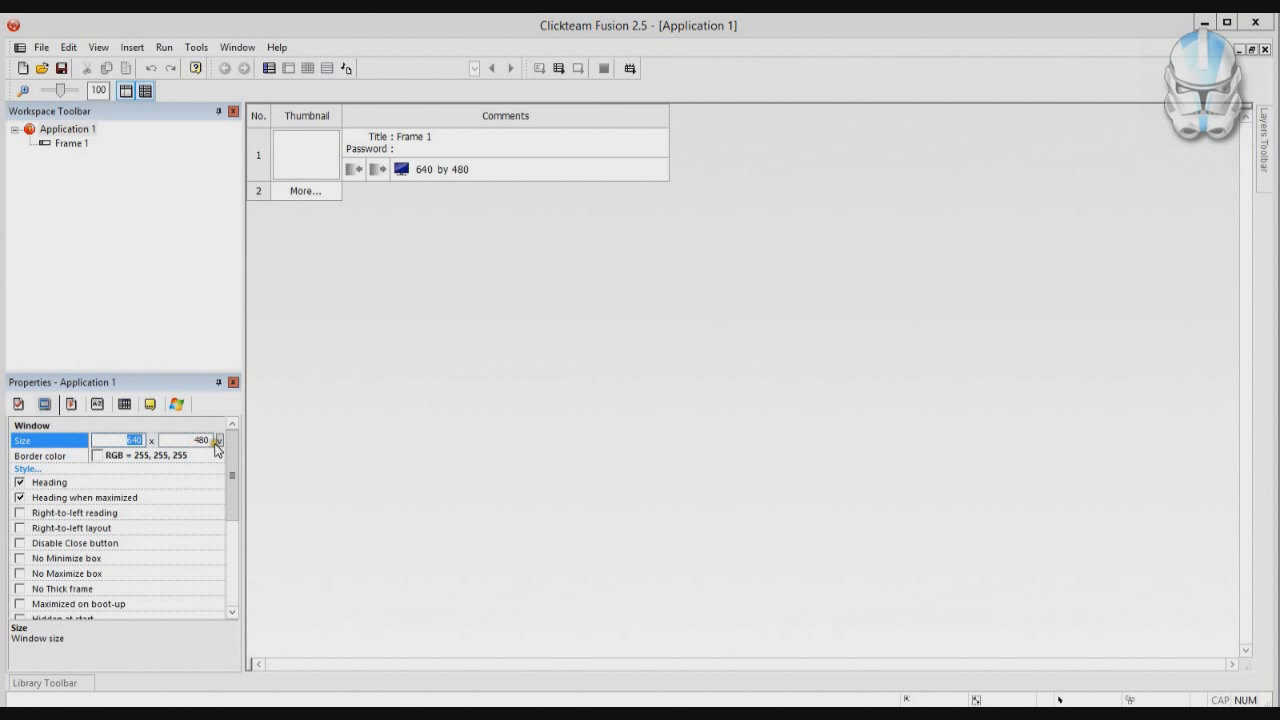
left_click(221, 441)
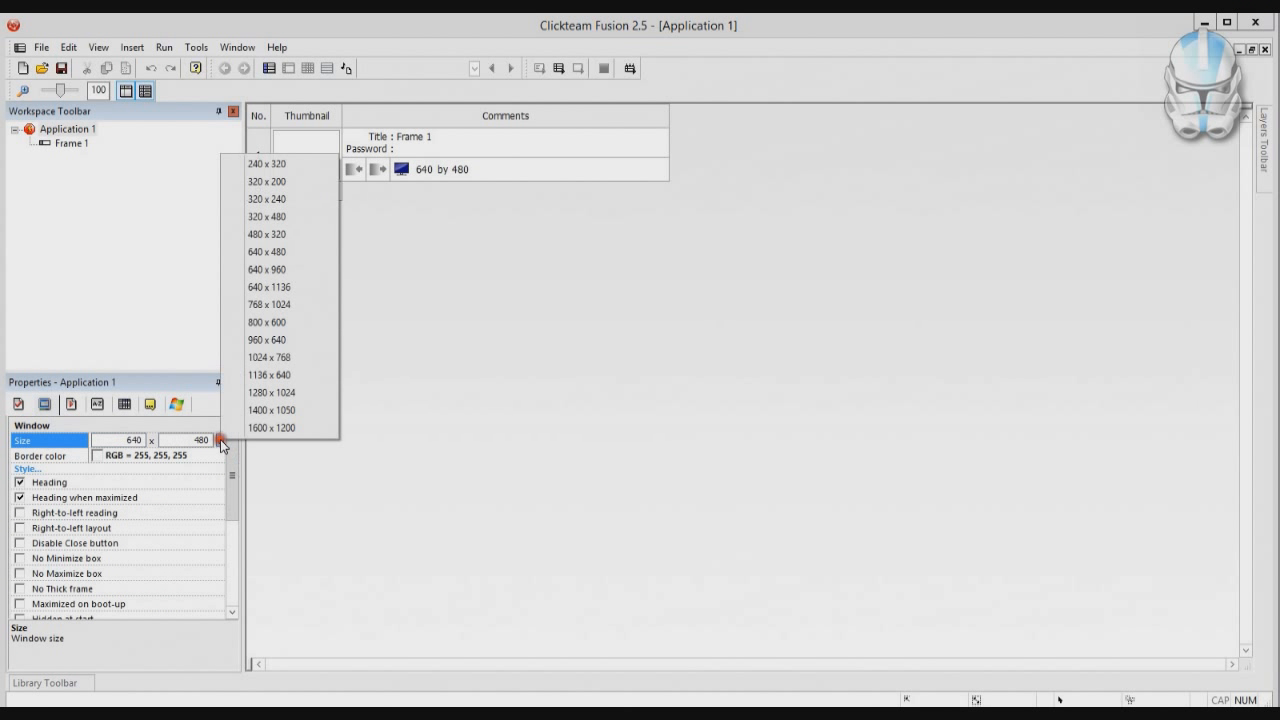
left_click(266, 358)
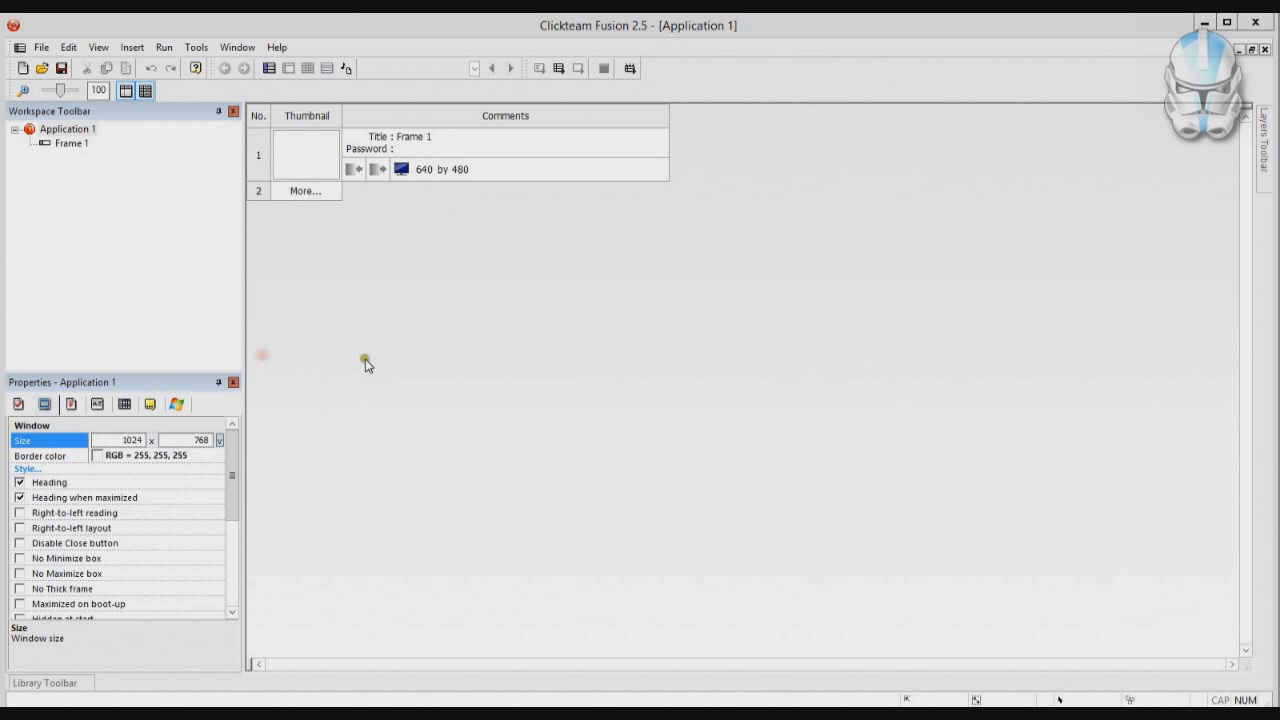
left_click(297, 464)
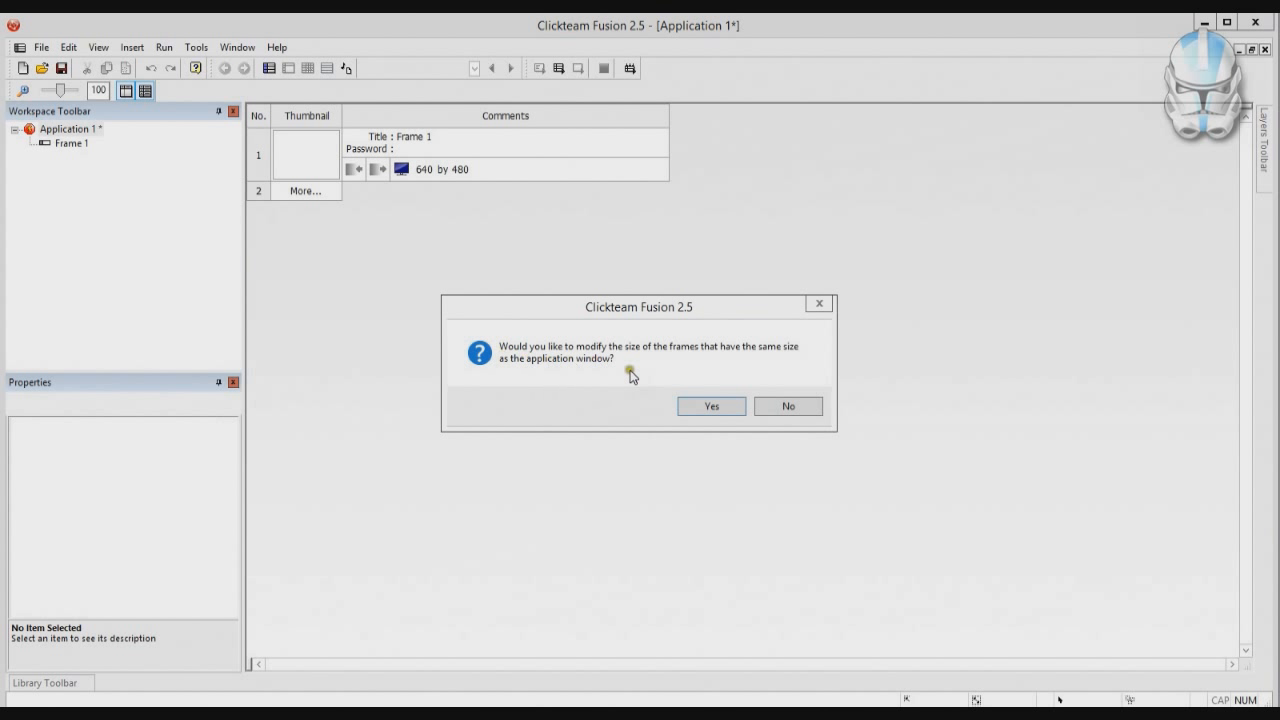
left_click(712, 412)
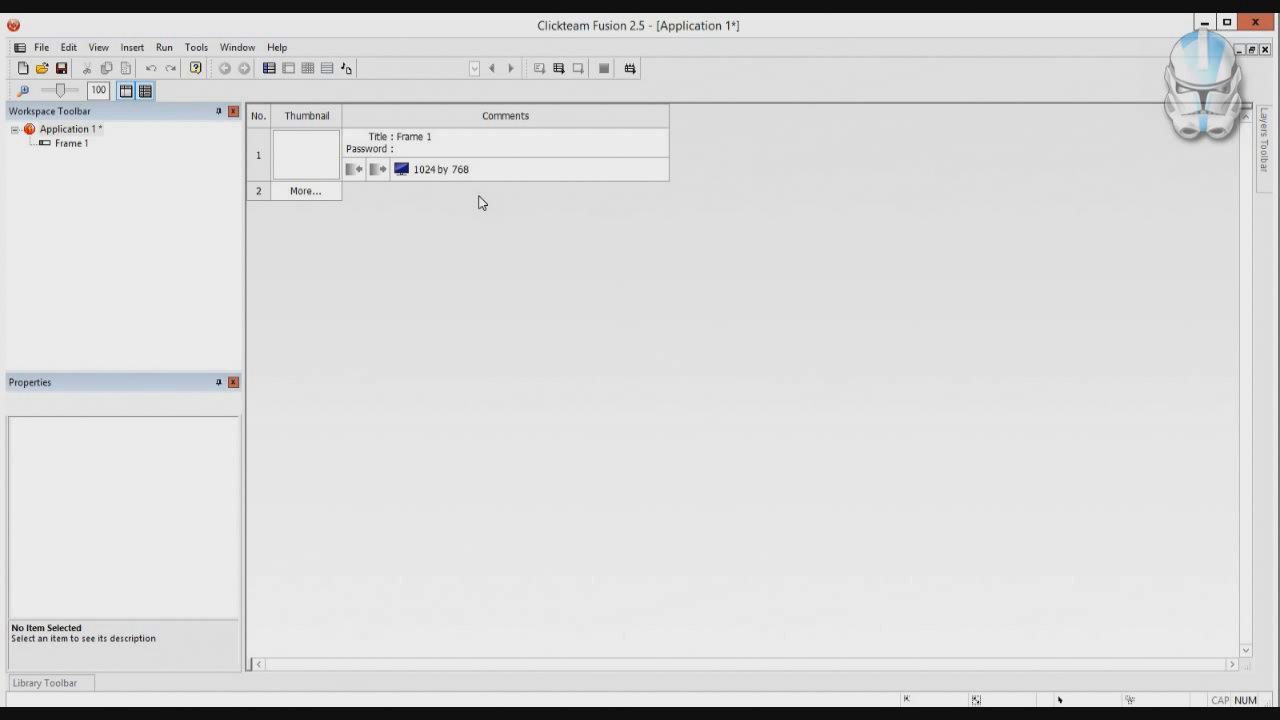
Try to rename the application in the workspace tree to Asteroids.
left_click(85, 134)
left_click(85, 134)
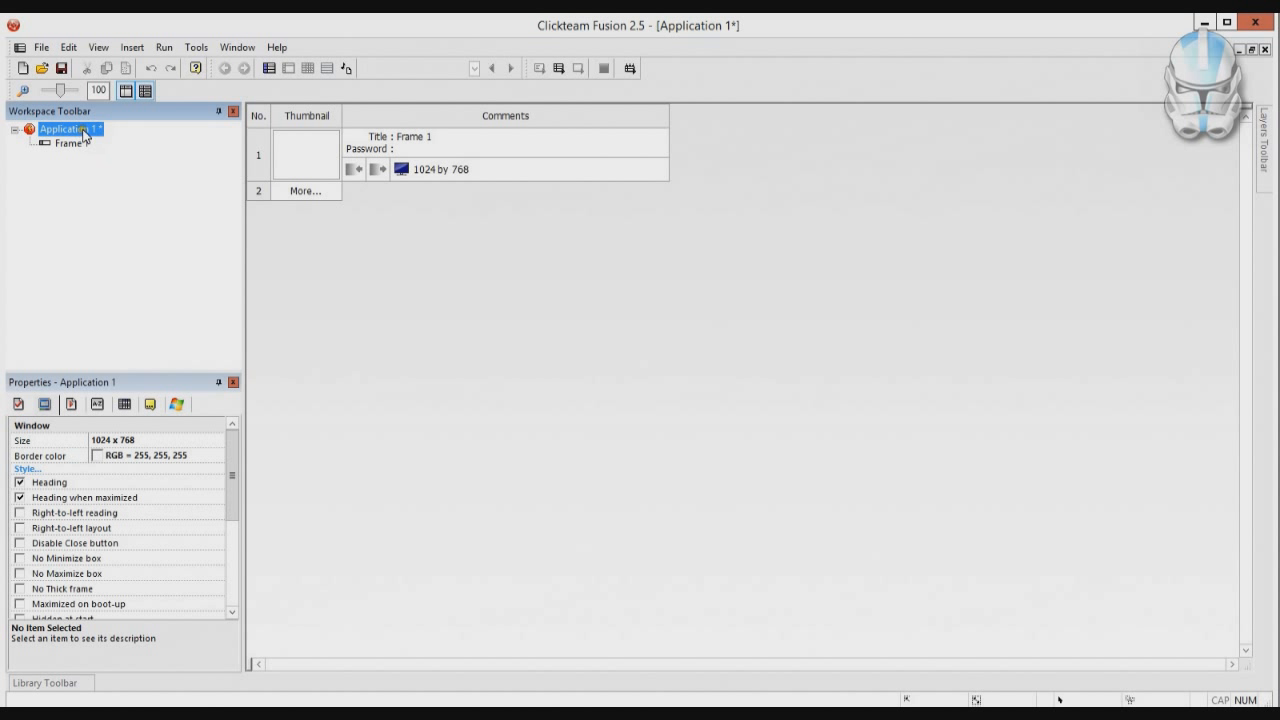
type("Asteroids")
key("Return")
Save the application as Asteroids.mfa in the CTF2.5 Tutorials folder.
left_click(41, 48)
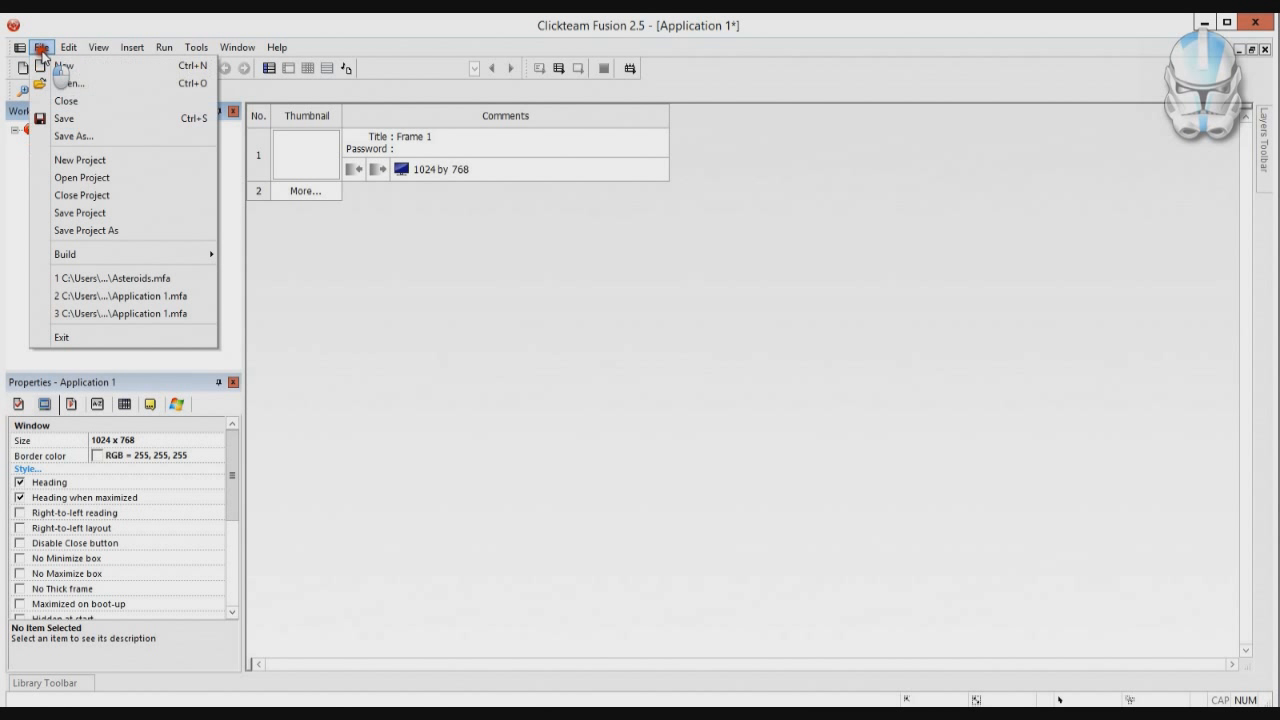
left_click(78, 136)
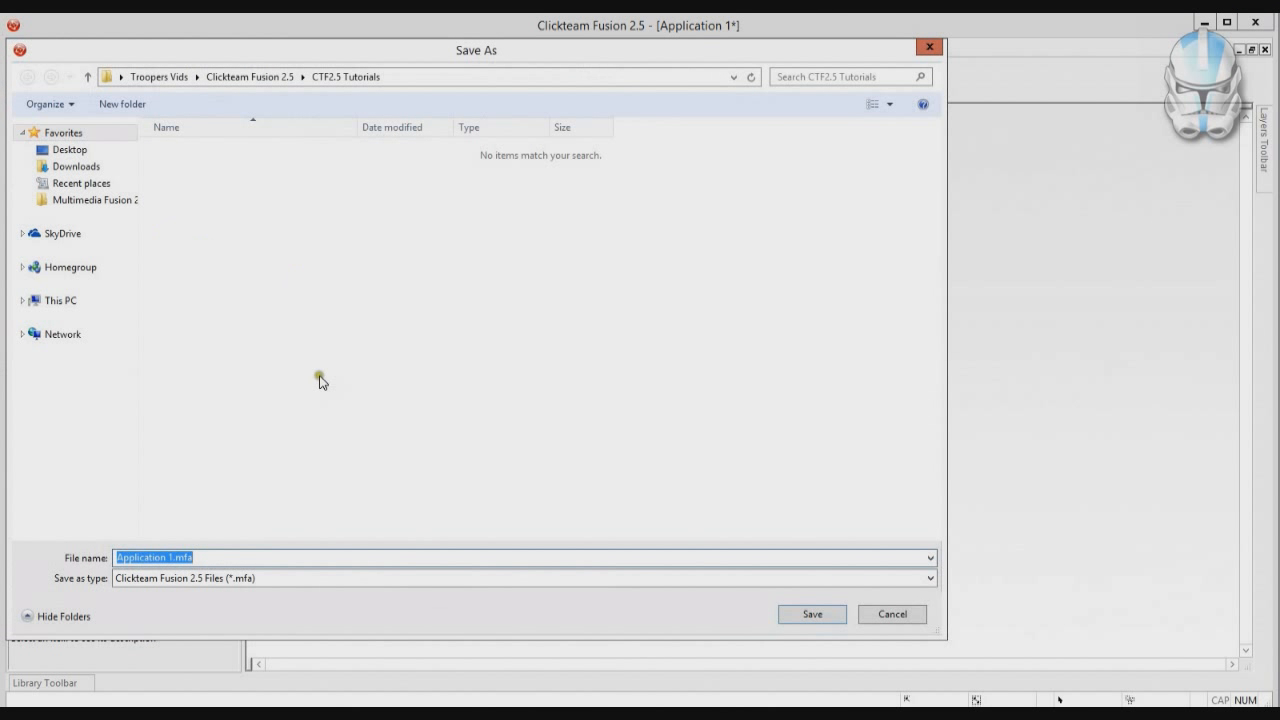
type("Asteroids")
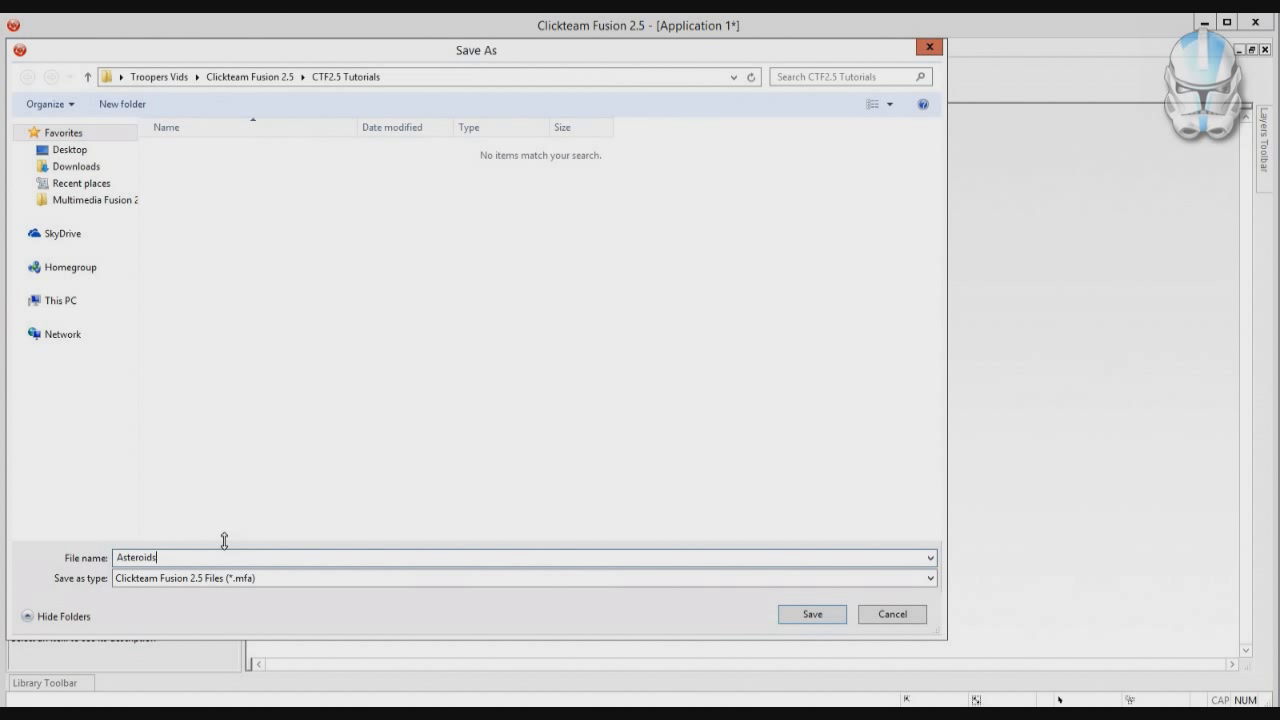
type(".mfa")
key("Return")
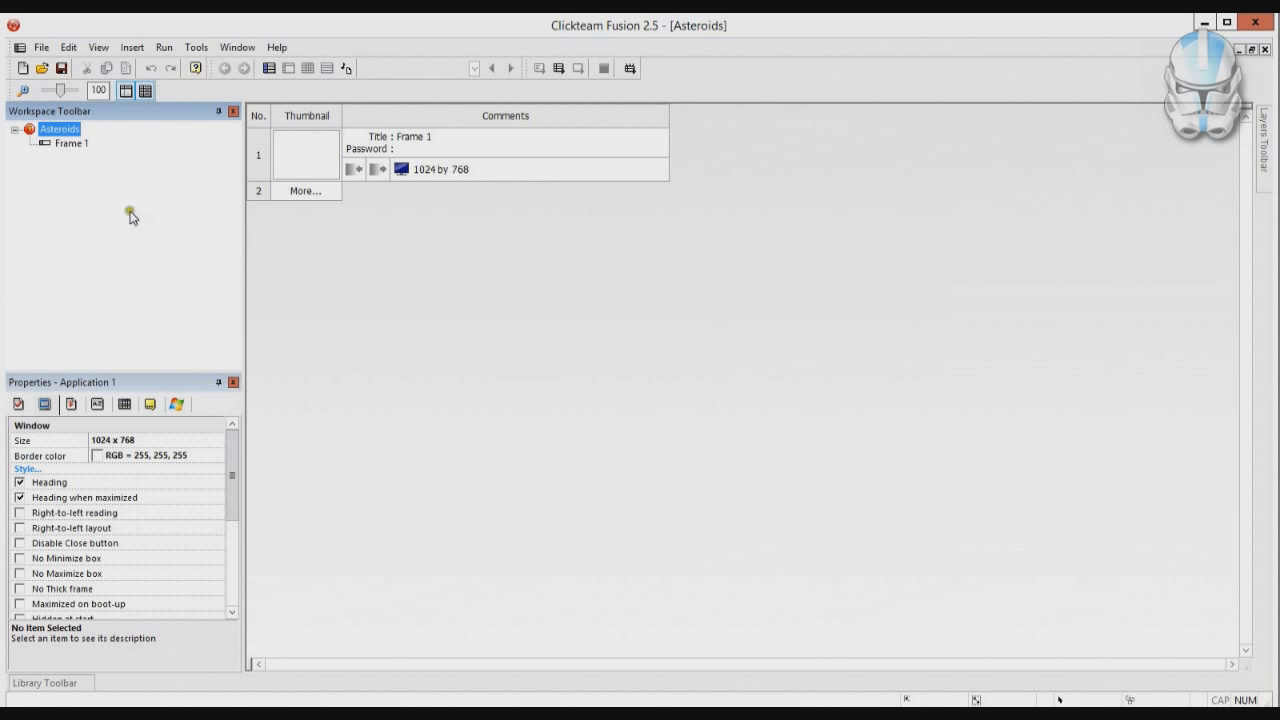
Rename the application's first frame to Level 01 and save the application.
left_click(77, 147)
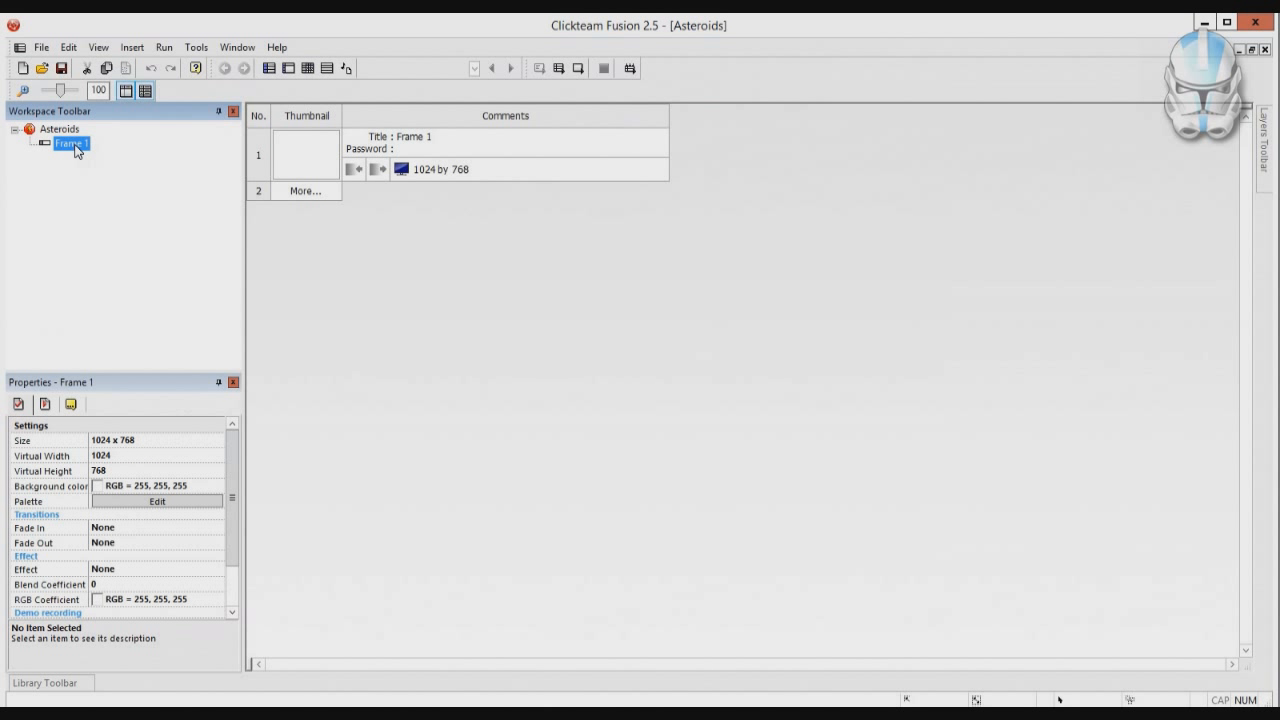
left_click(77, 147)
type("Level 01")
key("Return")
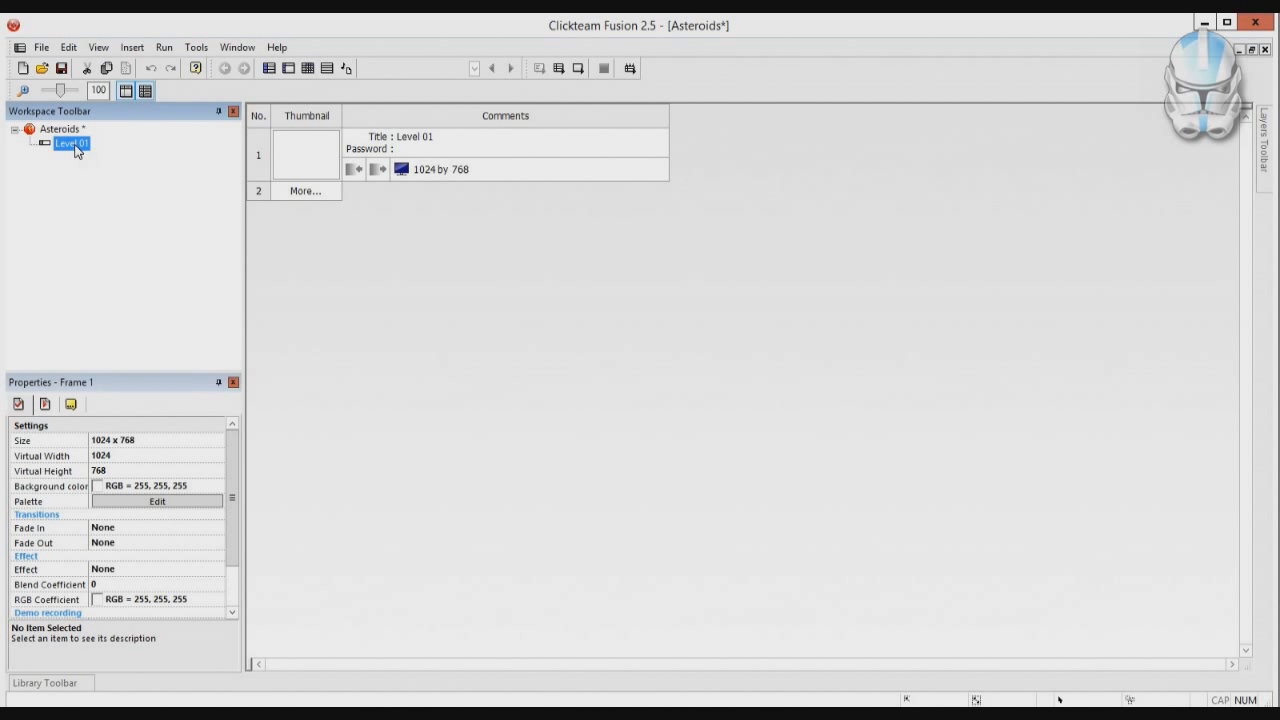
left_click(63, 69)
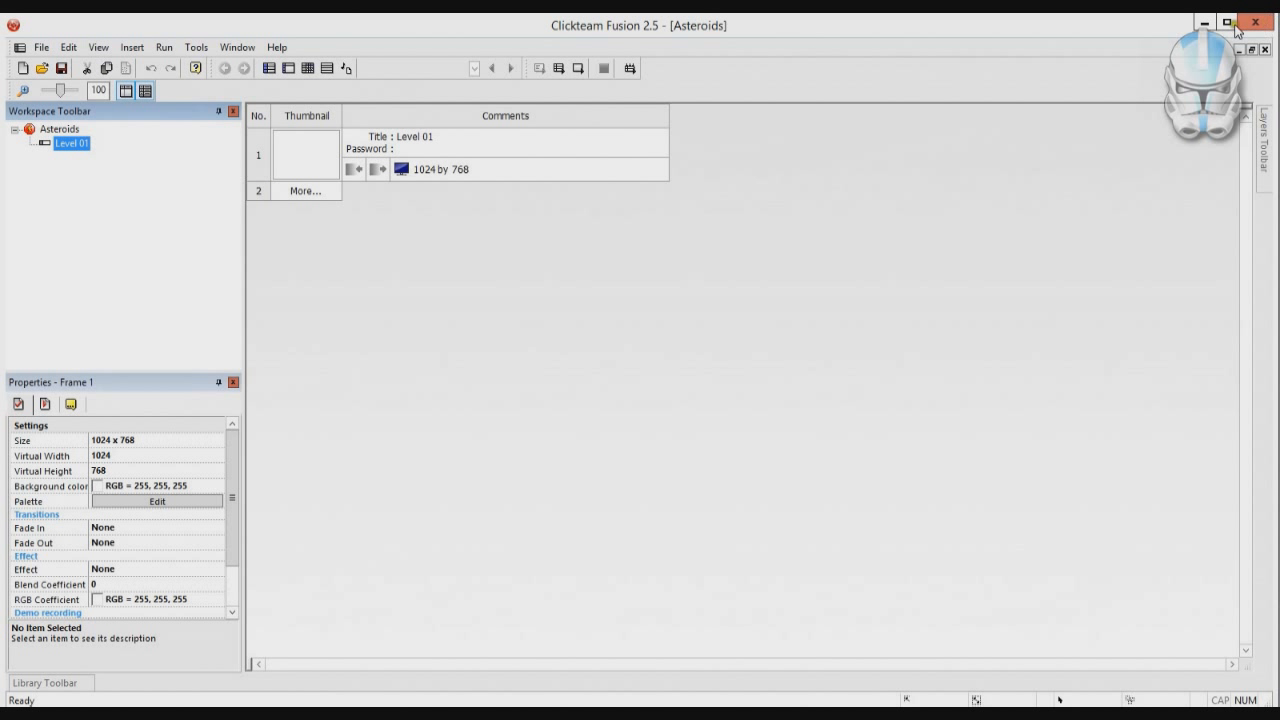
Switch to Internet Explorer, dismiss the add-on speed notice without disabling anything, and go to the OpenGameArt site.
left_click(1203, 22)
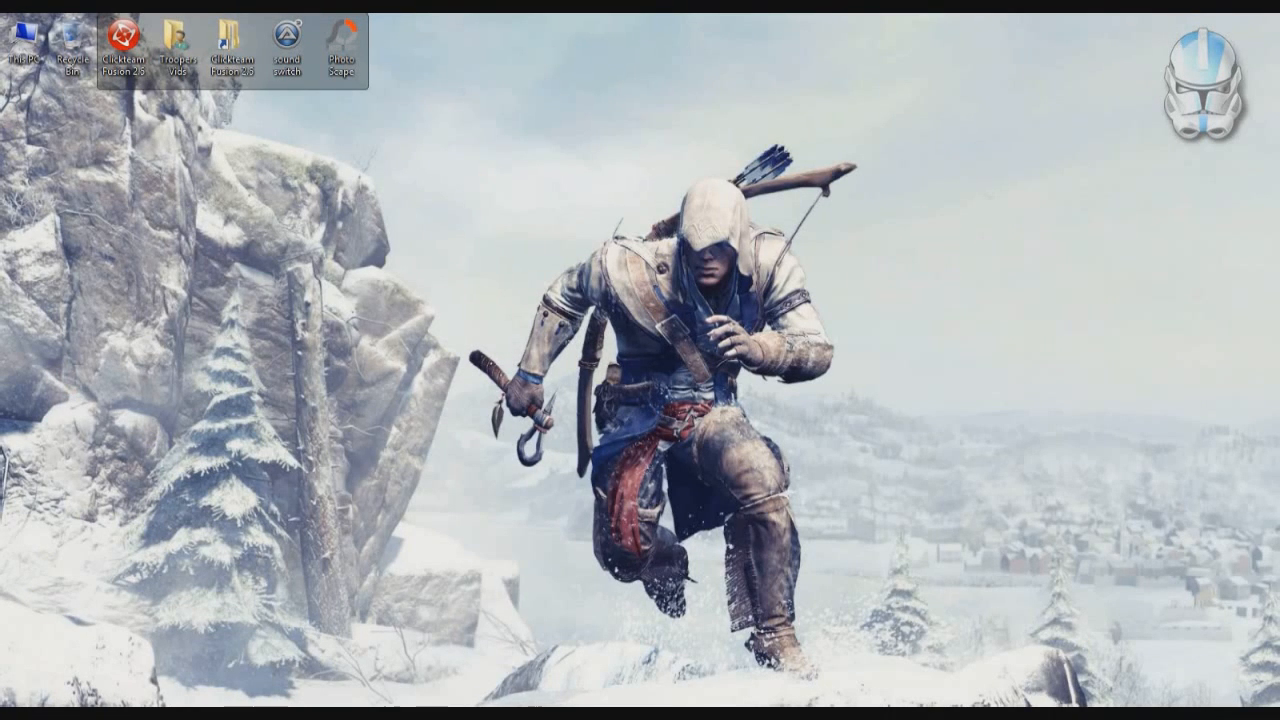
left_click(64, 712)
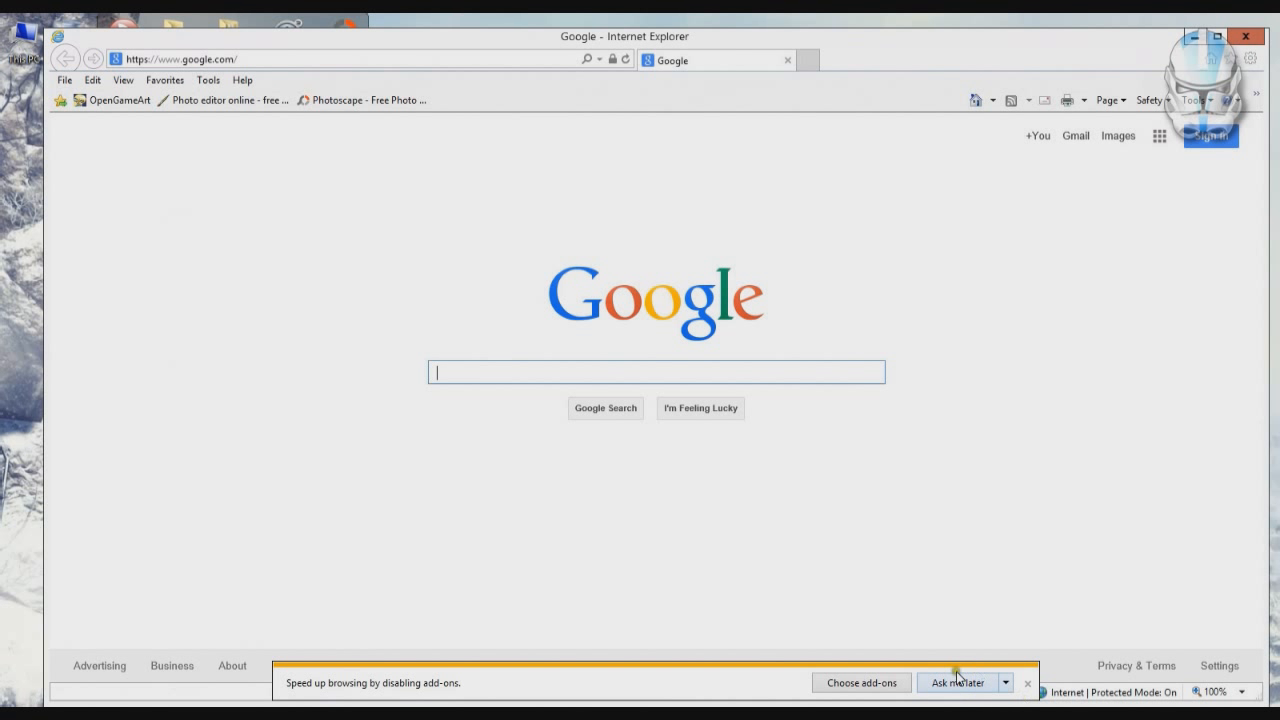
left_click(895, 684)
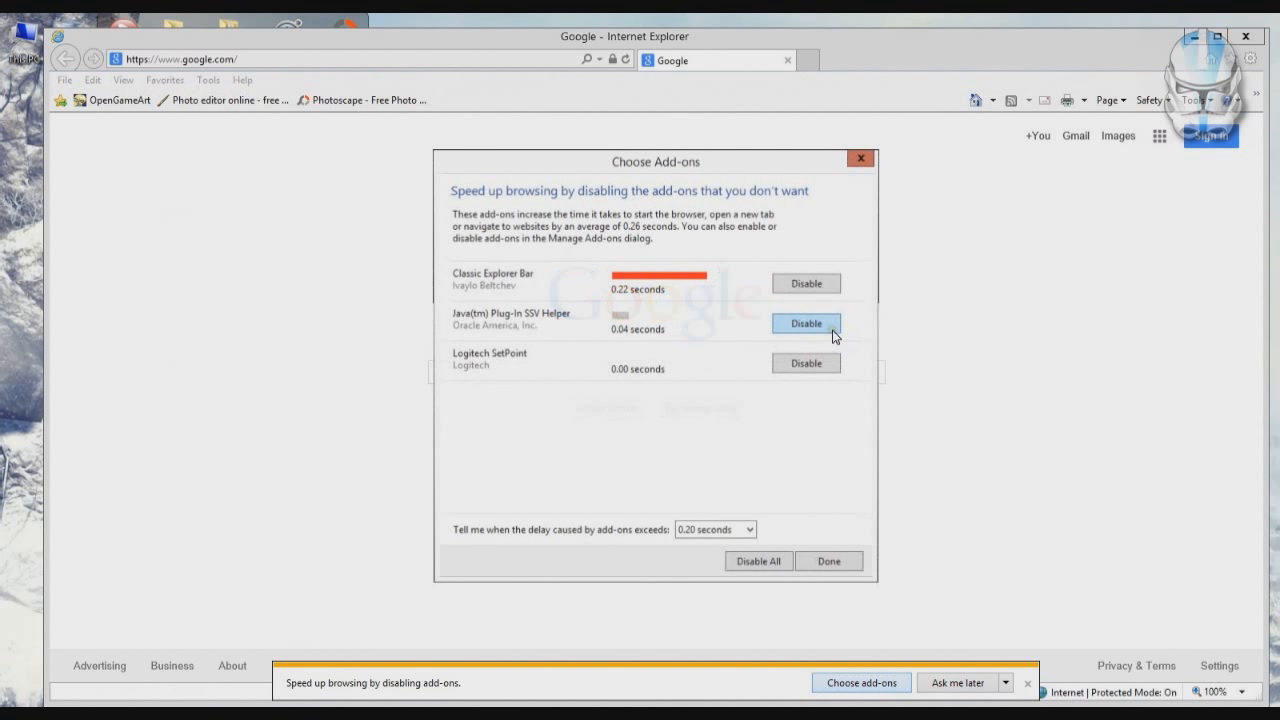
left_click(829, 566)
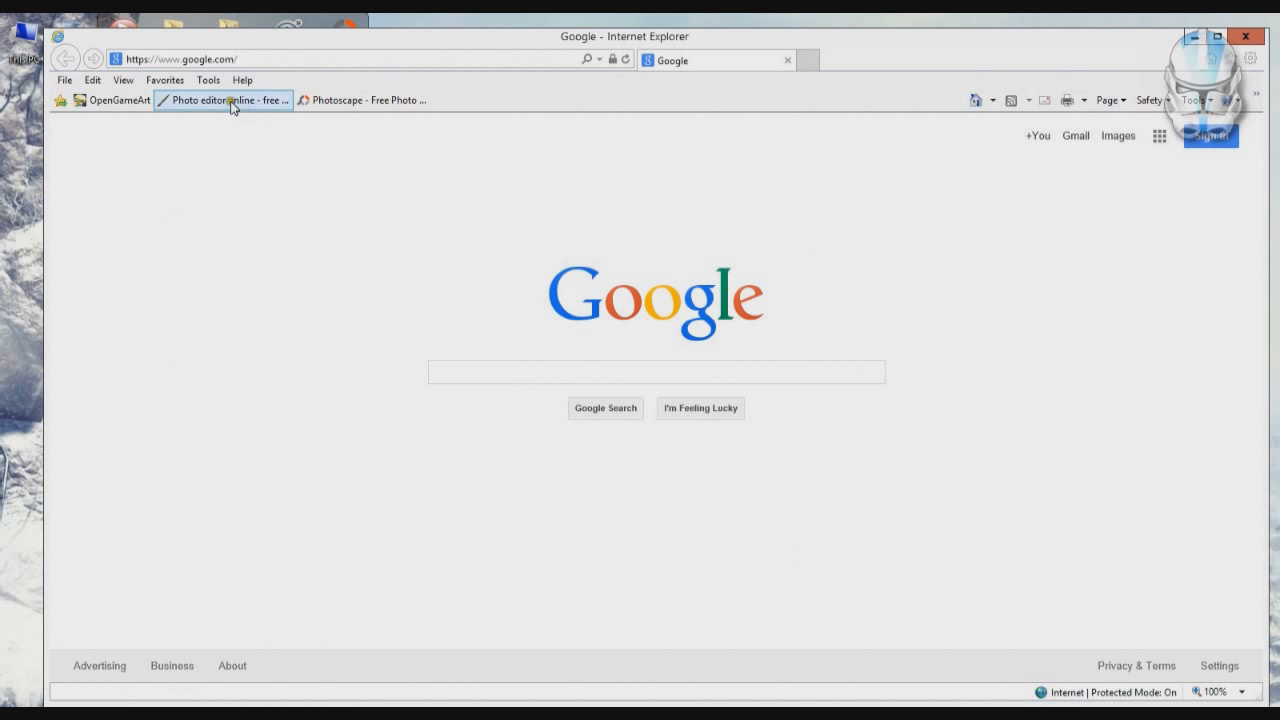
left_click(122, 104)
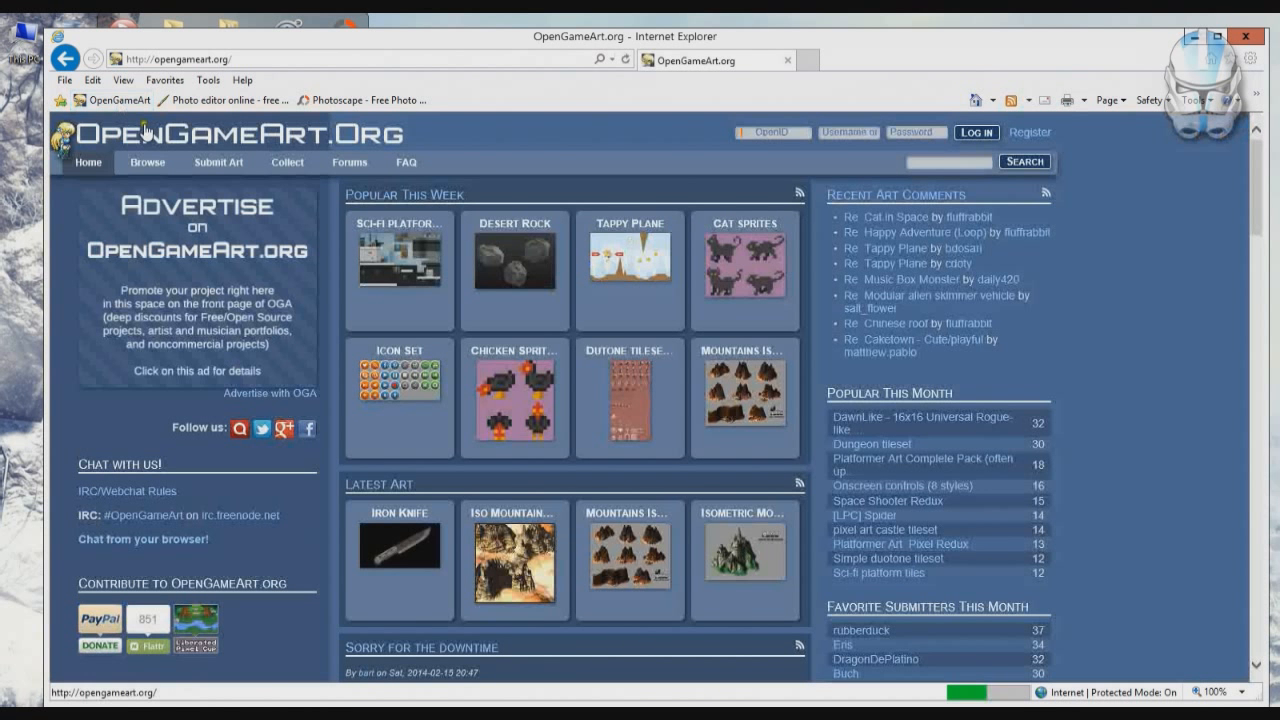
Search OpenGameArt for "asteroid" and open the 2D art entry named Asteroids.
left_click(951, 163)
type("aster")
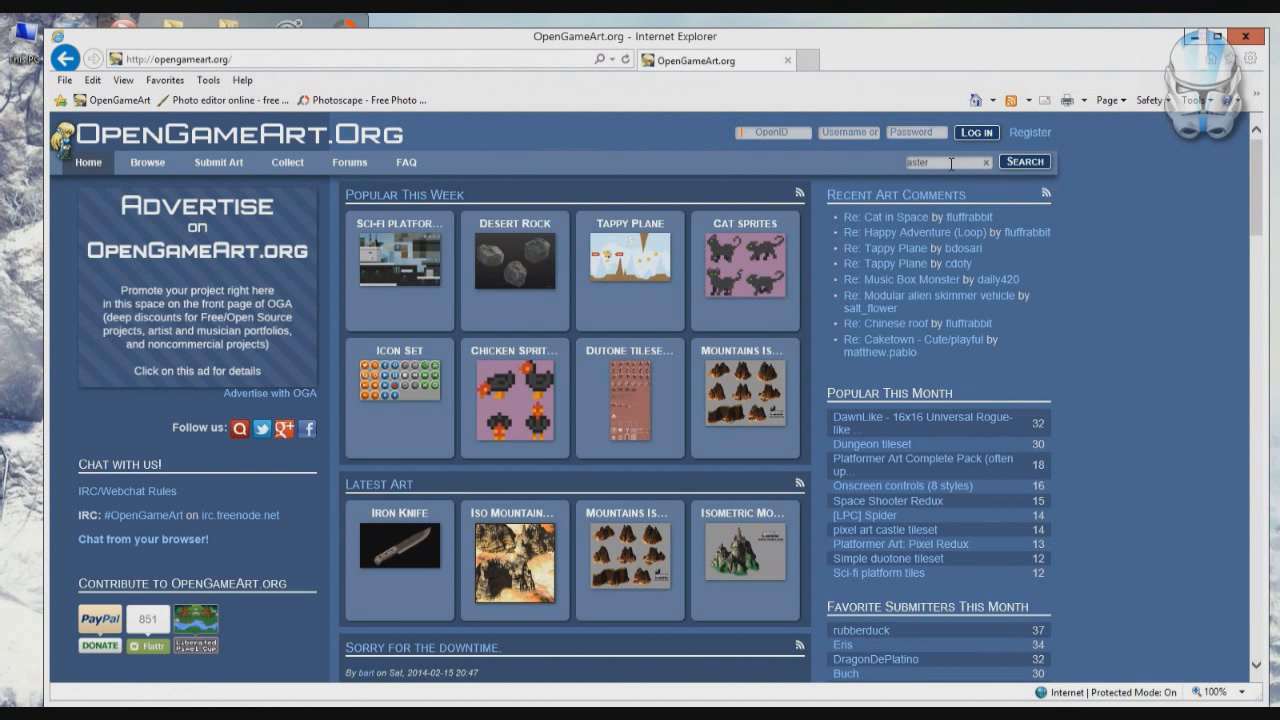
type("oid")
key("Return")
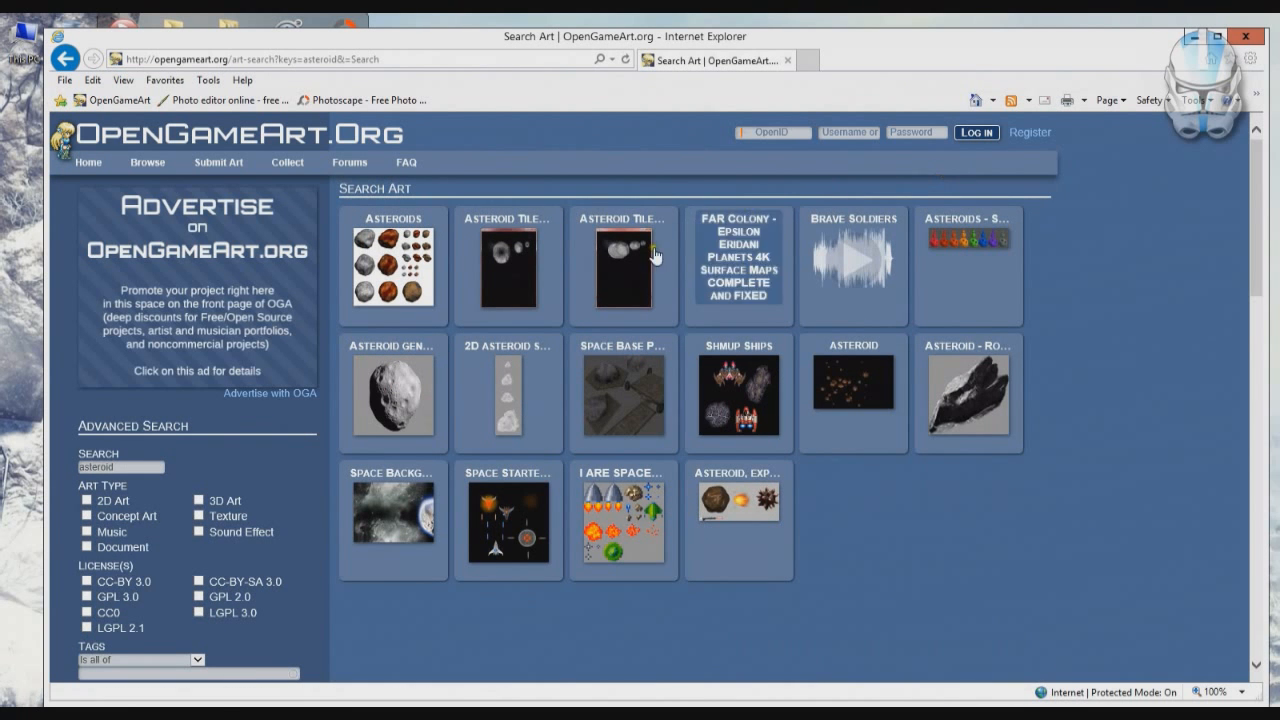
left_click(381, 277)
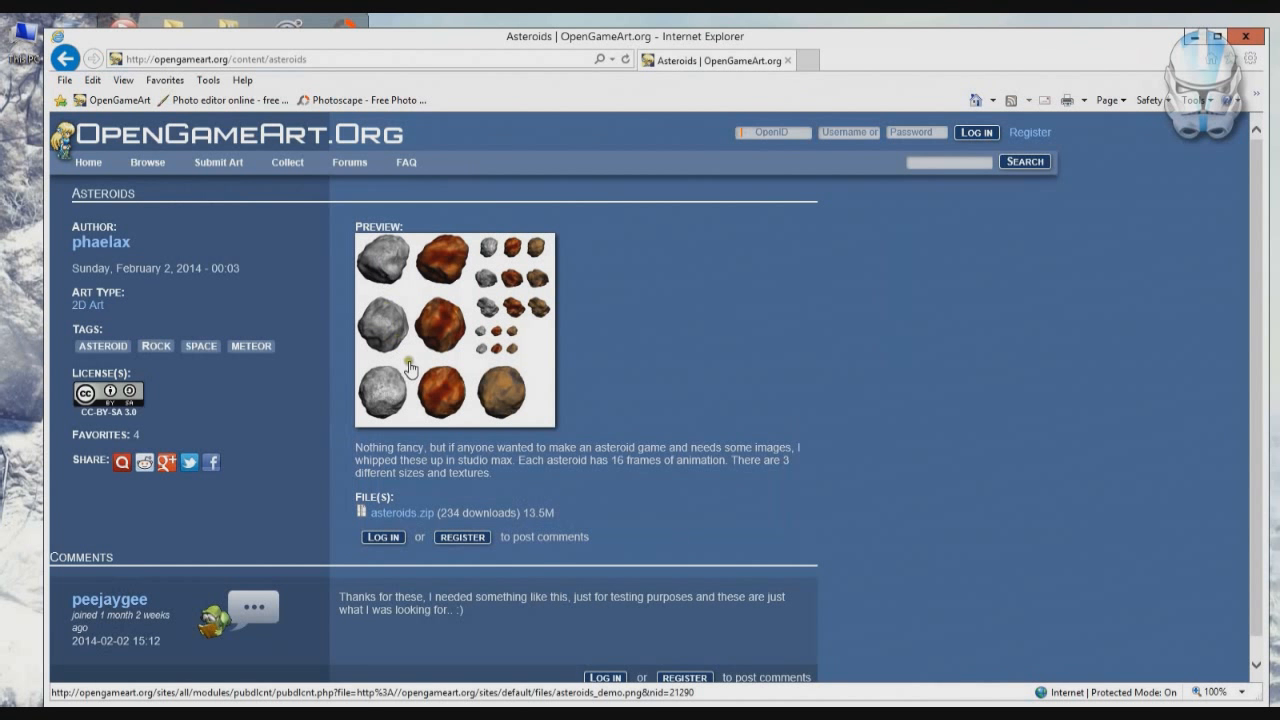
Download asteroids.zip into the Graphics folder inside the Clickteam Fusion 2.5 folder.
left_click(408, 516)
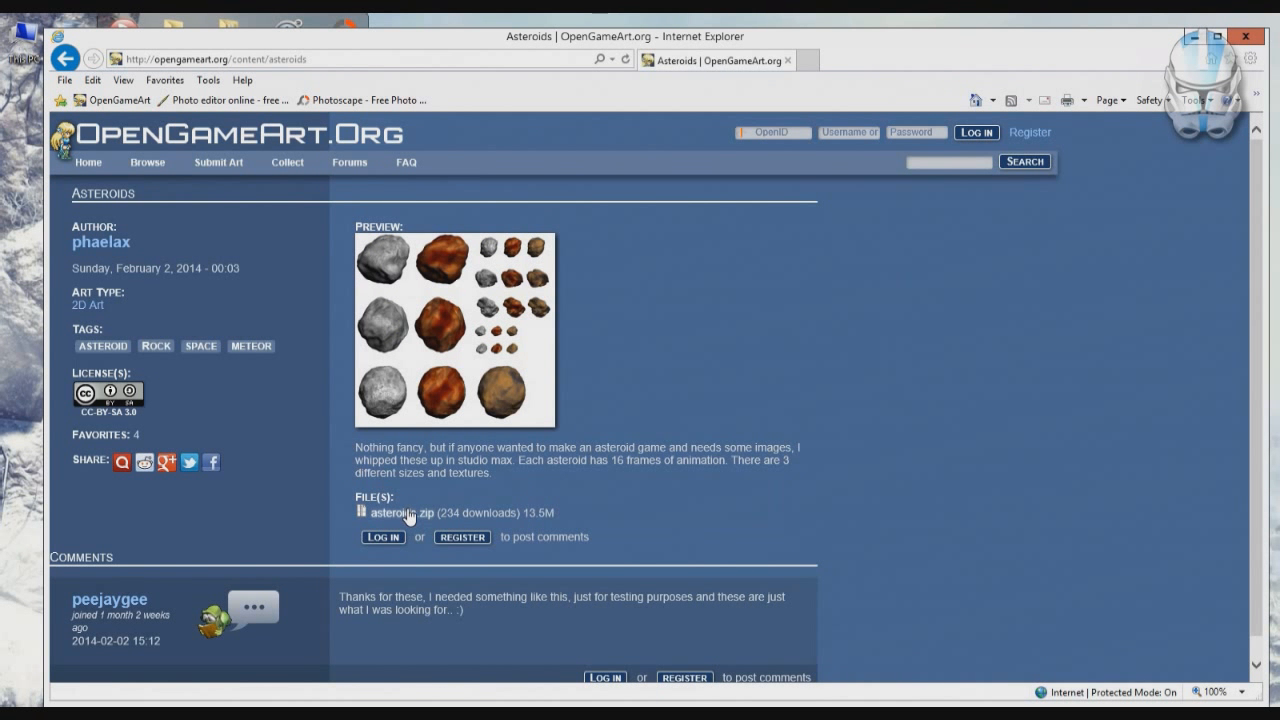
left_click(941, 683)
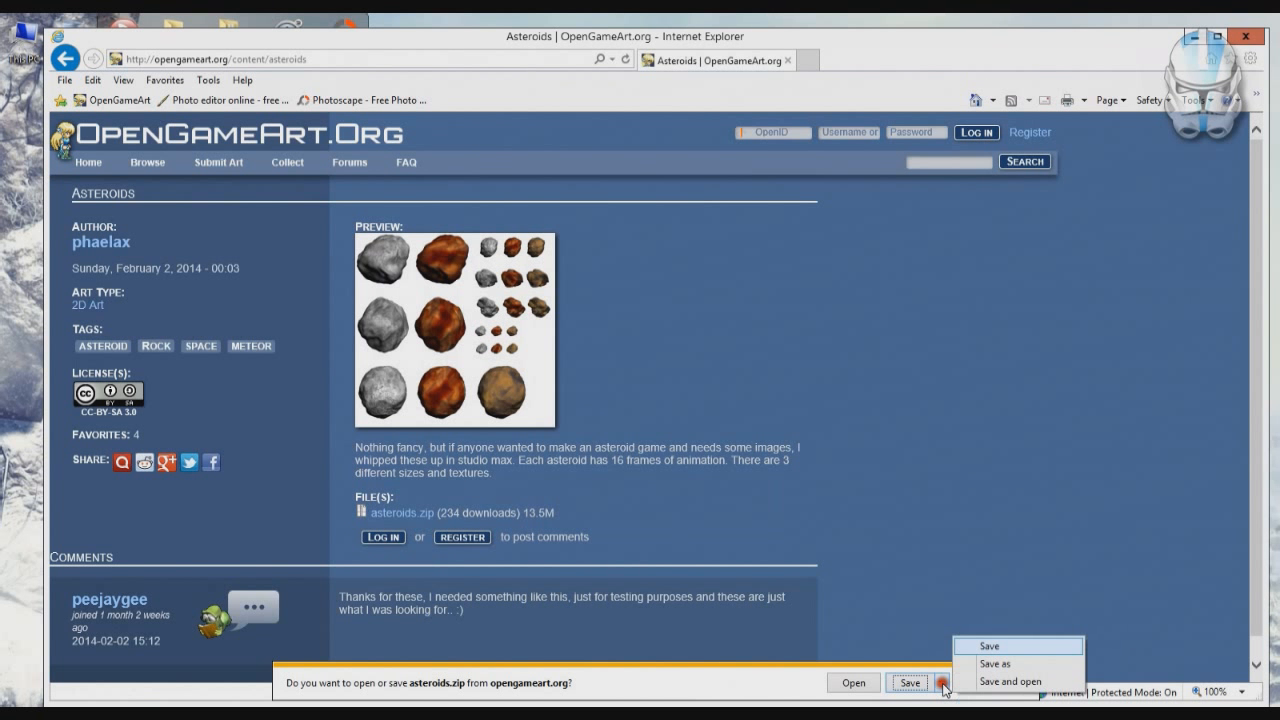
left_click(1008, 666)
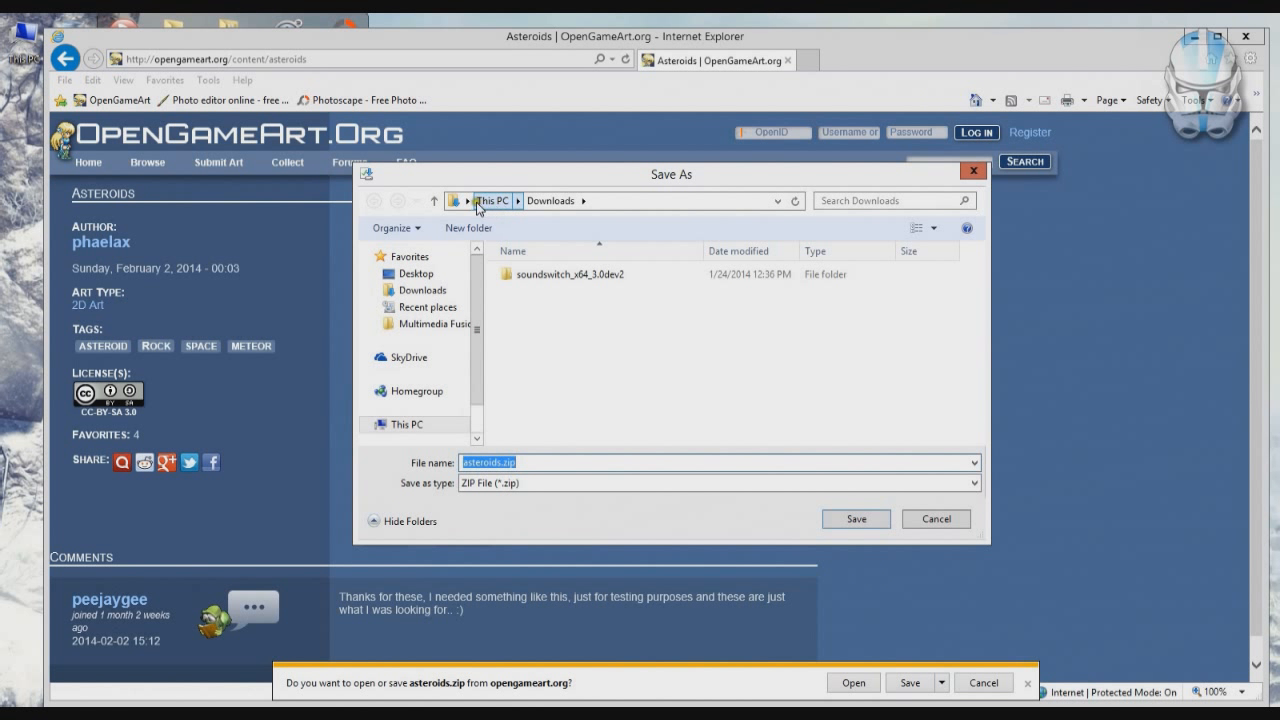
left_click(466, 201)
left_click(488, 278)
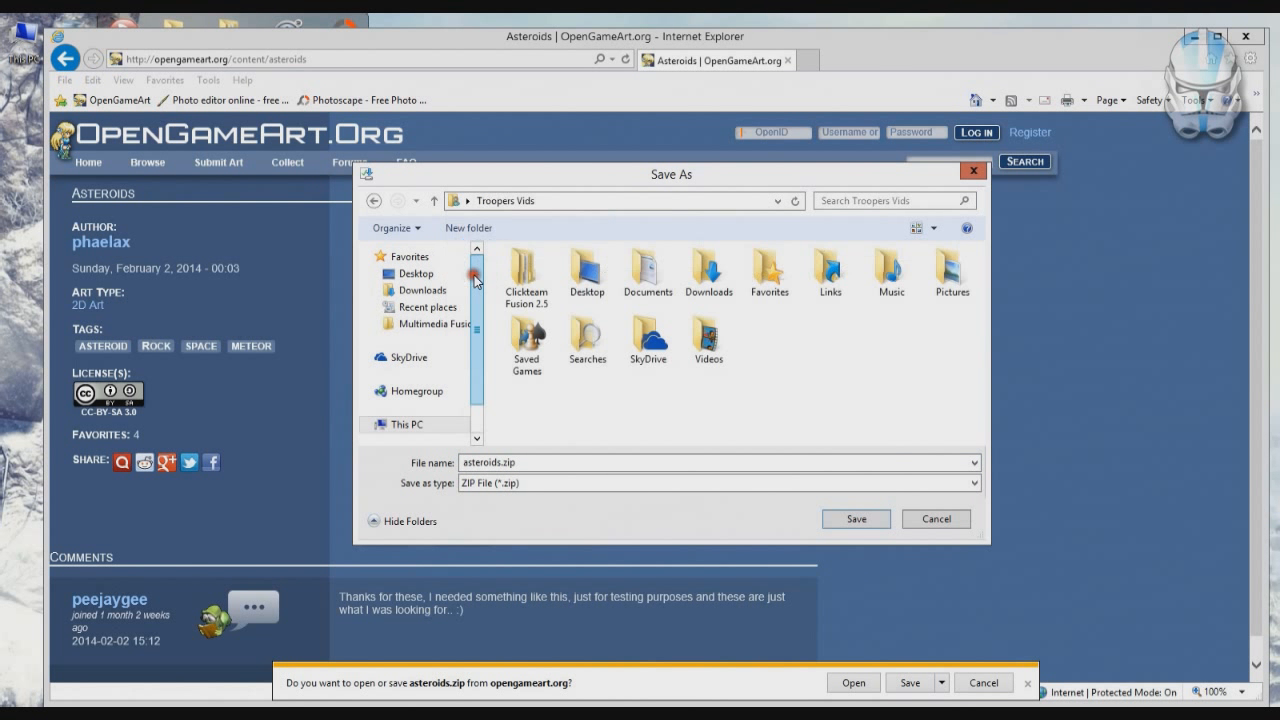
left_click(525, 280)
double_click(525, 280)
double_click(527, 288)
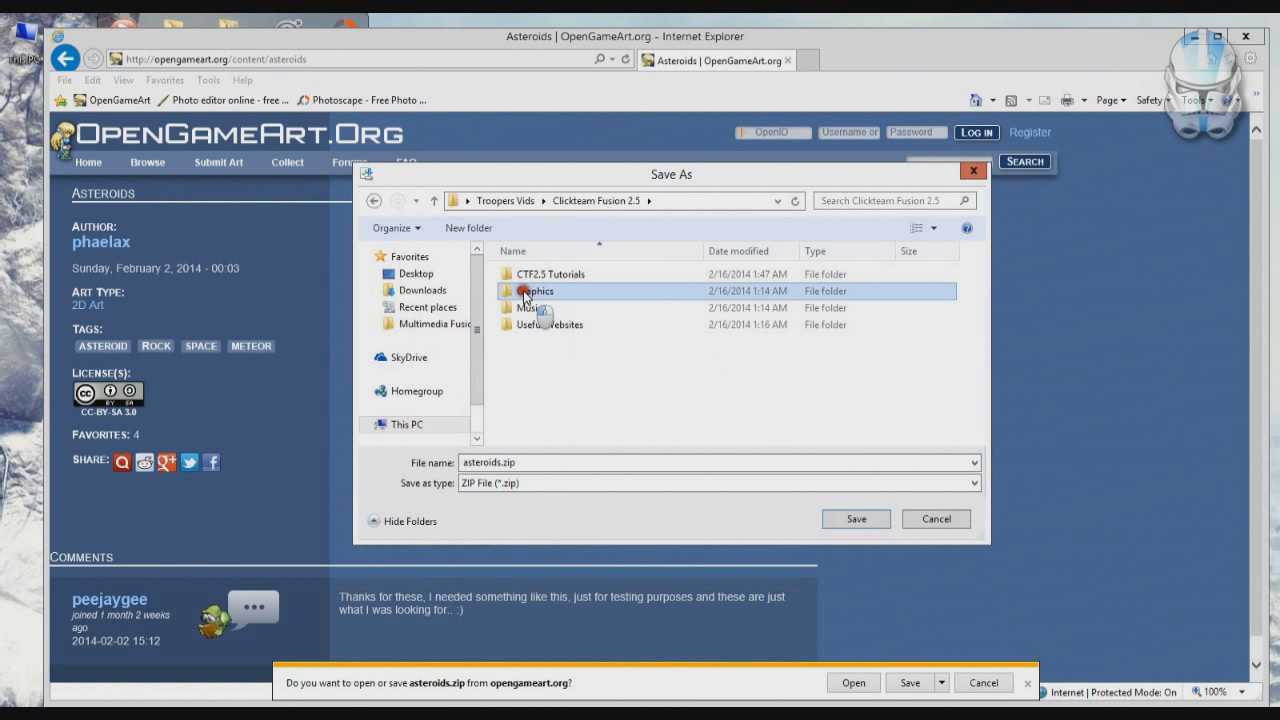
left_click(848, 521)
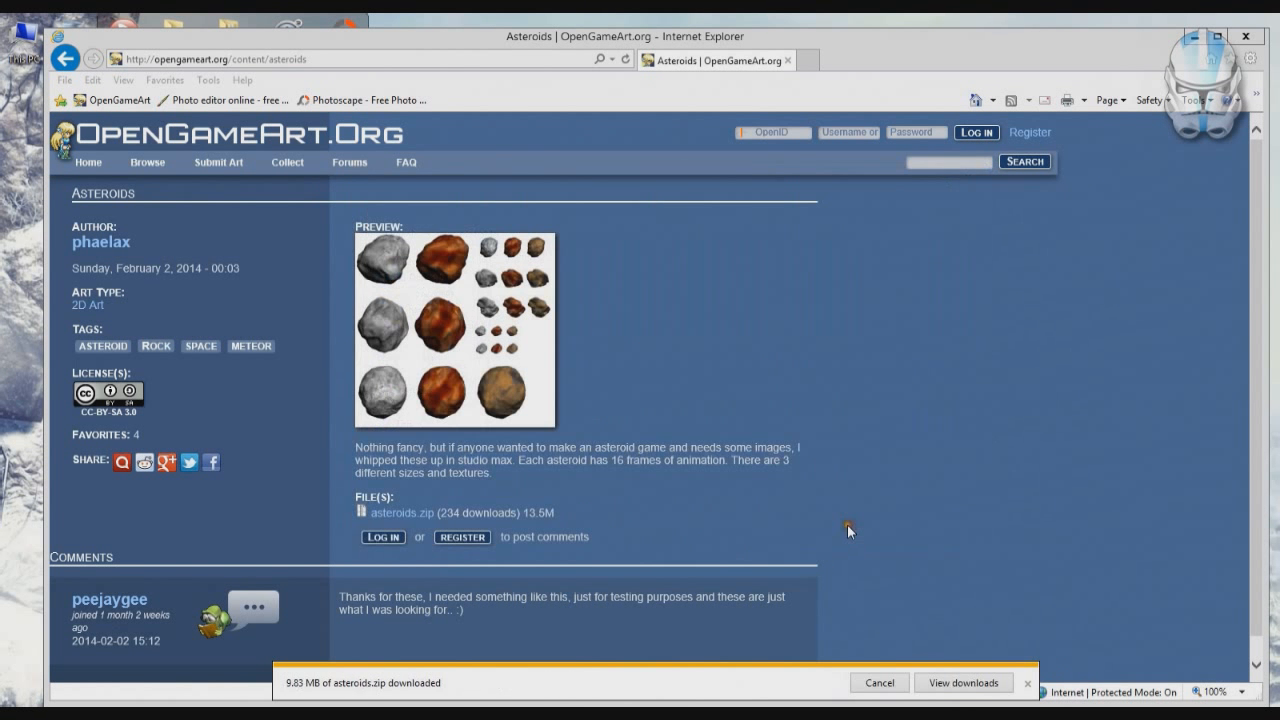
Search OpenGameArt for "spaceship" and open the Set: Faction5 spaceships entry.
left_click(941, 165)
type("spaceship")
key("Return")
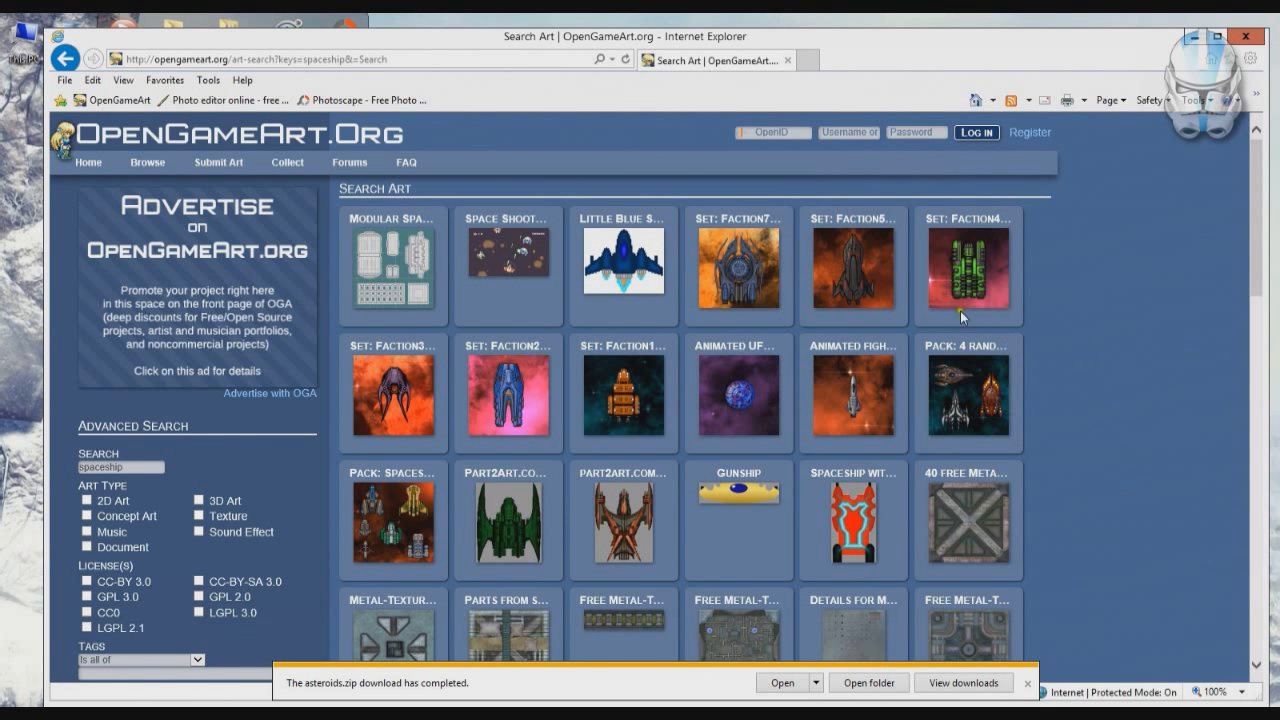
left_click(848, 278)
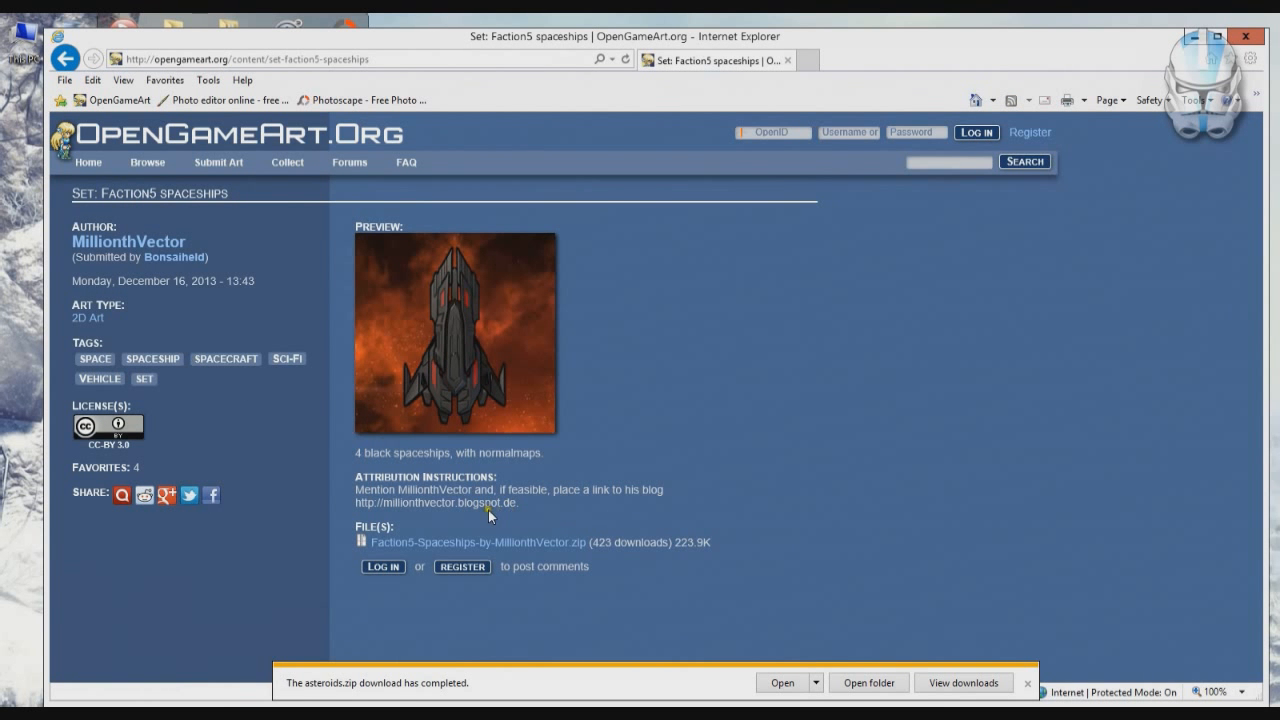
Download Faction5-Spaceships-by-MillionthVector.zip into the same Graphics folder as the asteroid art.
left_click(488, 542)
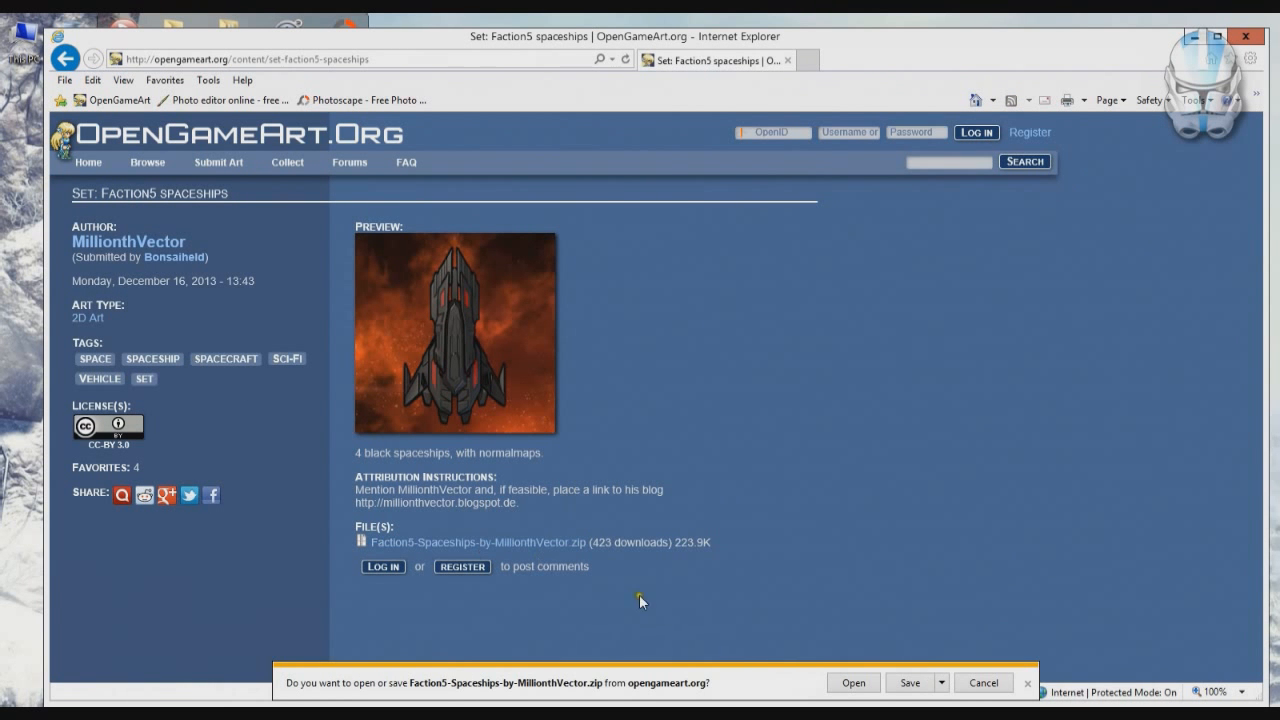
left_click(941, 683)
left_click(992, 663)
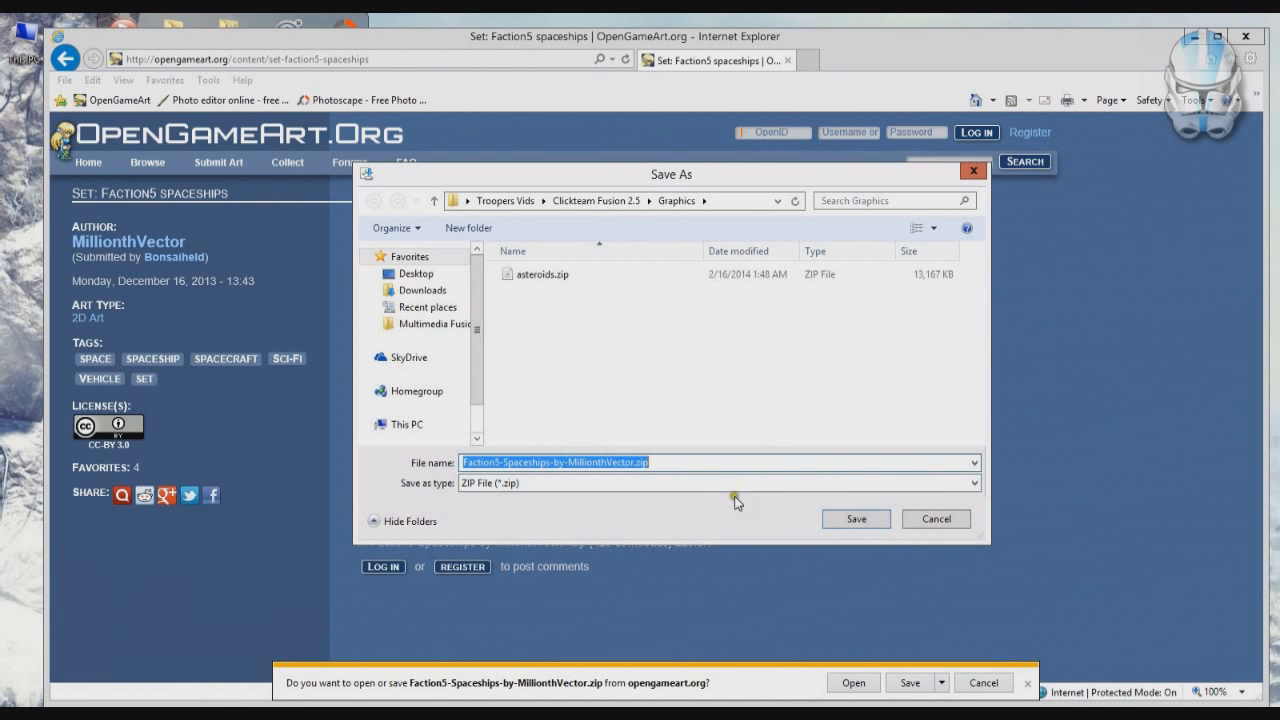
left_click(865, 522)
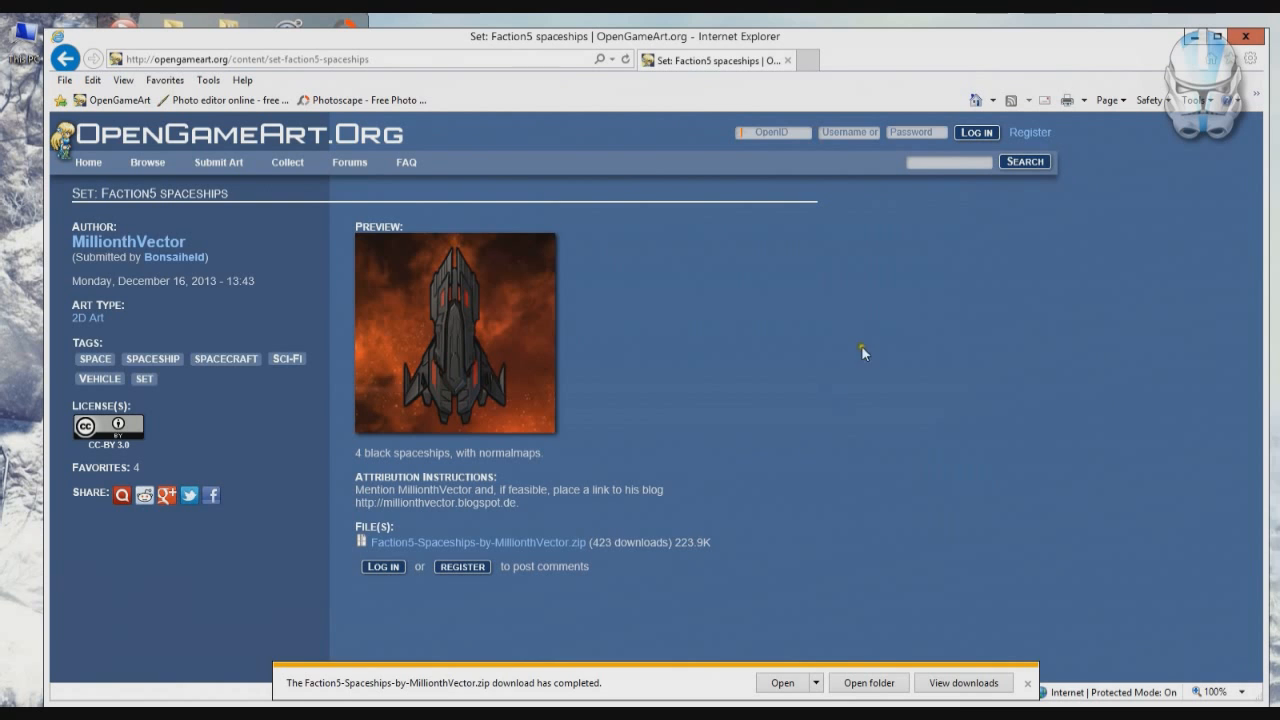
Close the browser and open the Graphics folder inside the Clickteam Fusion 2.5 folder in File Explorer.
left_click(1245, 36)
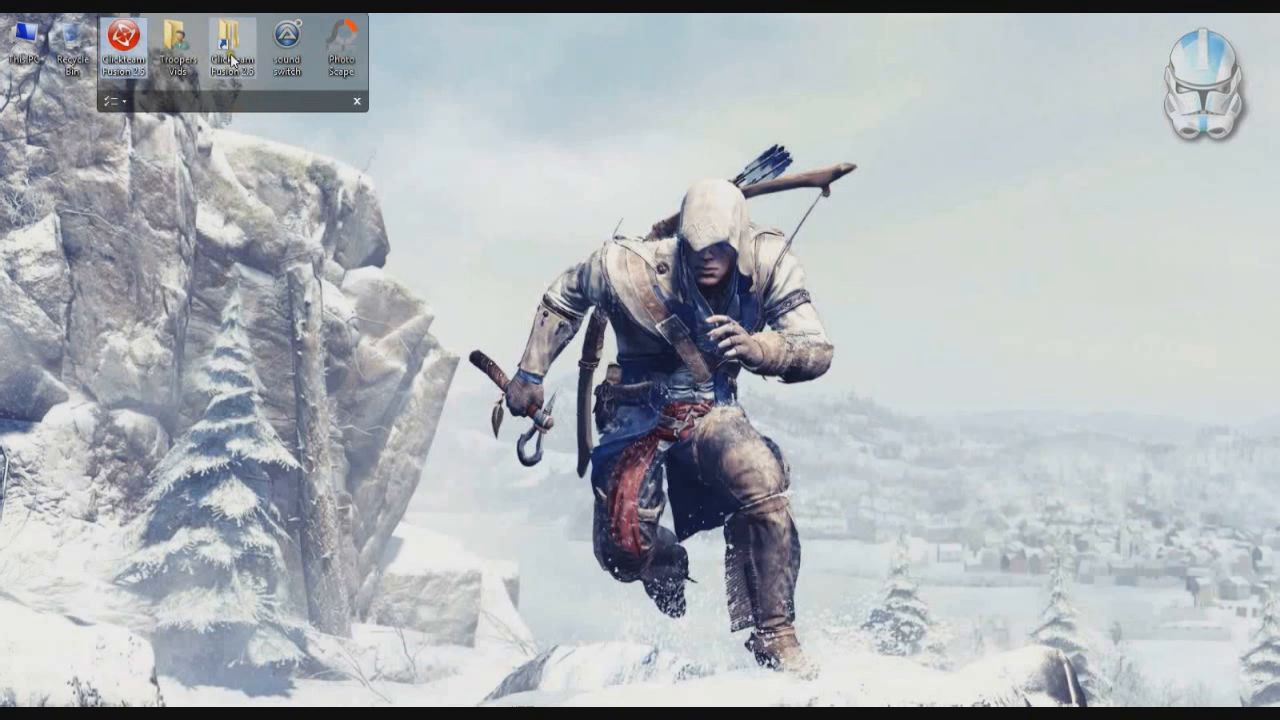
left_click(229, 52)
double_click(229, 58)
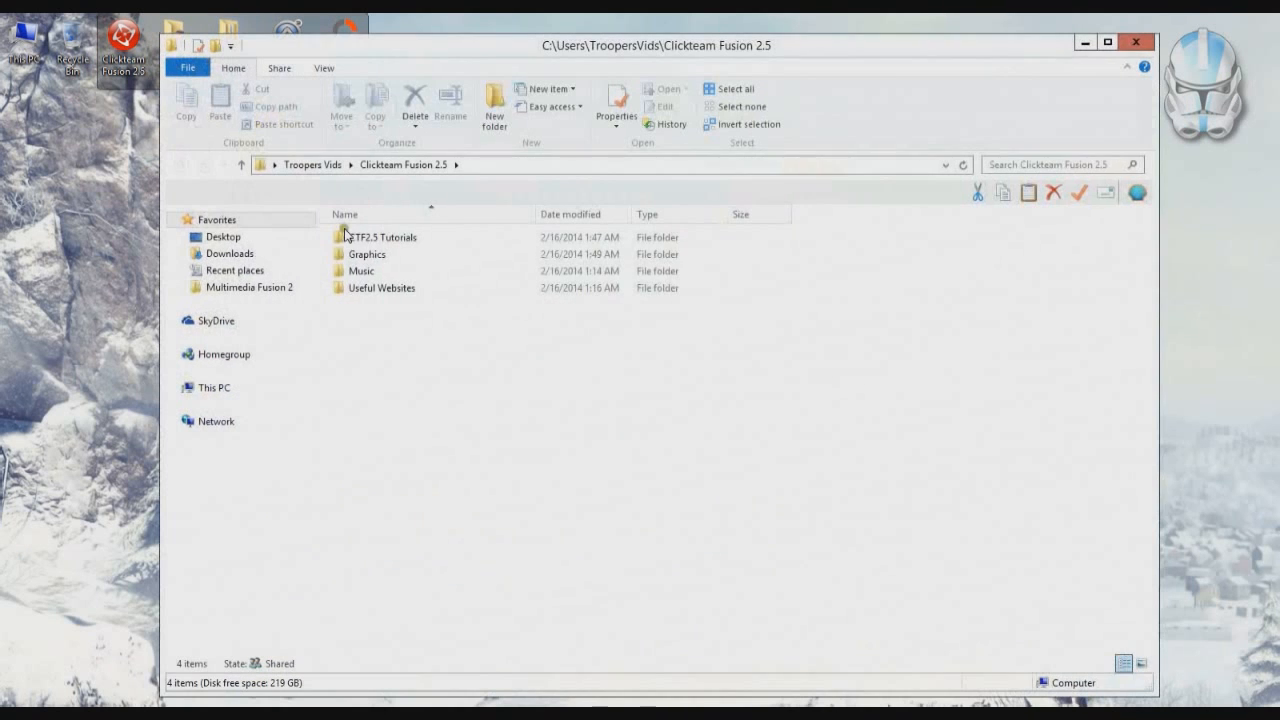
double_click(378, 254)
Extract asteroids.zip and Faction5-Spaceships-by-MillionthVector.zip, each into a subfolder named after its archive.
left_click(385, 240)
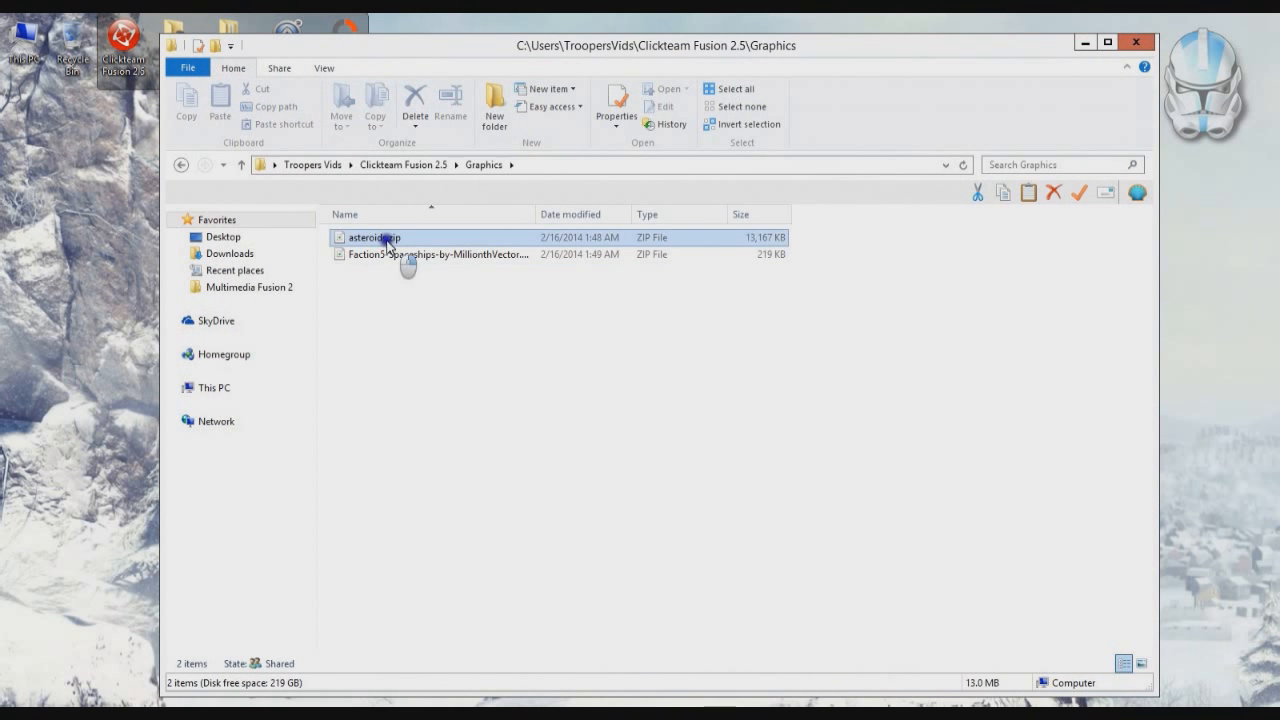
right_click(388, 241)
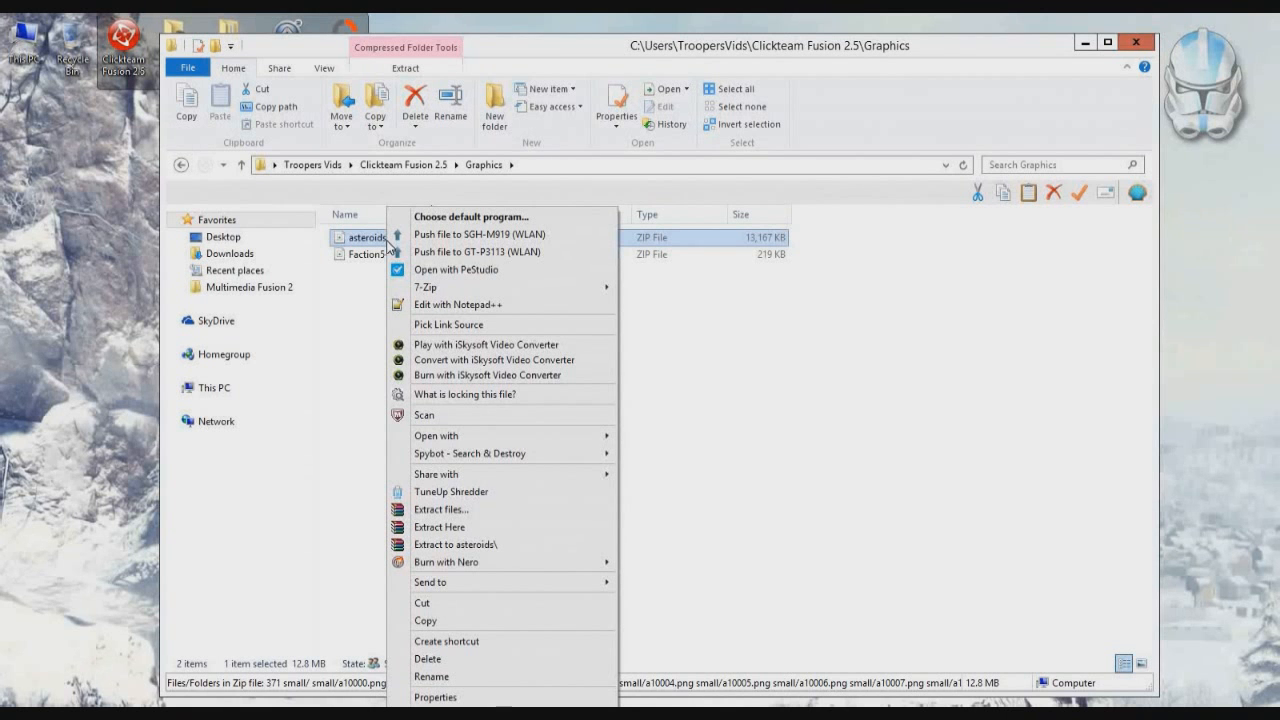
left_click(546, 546)
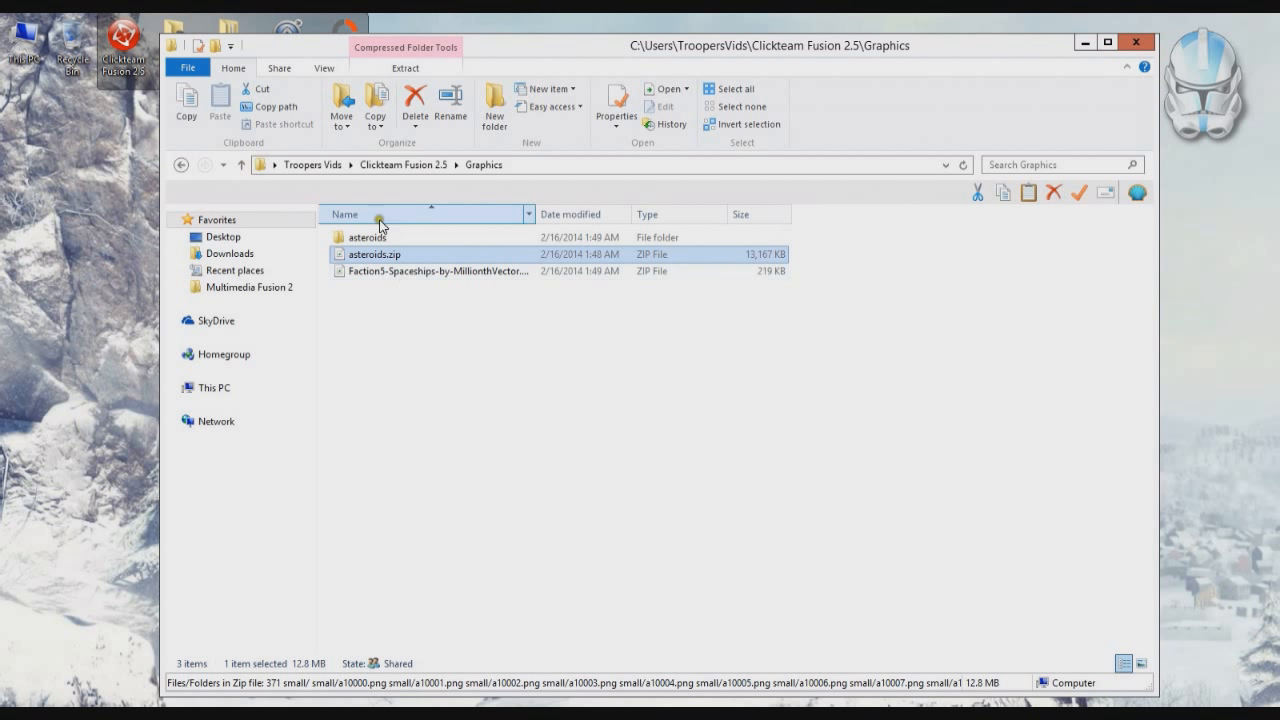
right_click(398, 271)
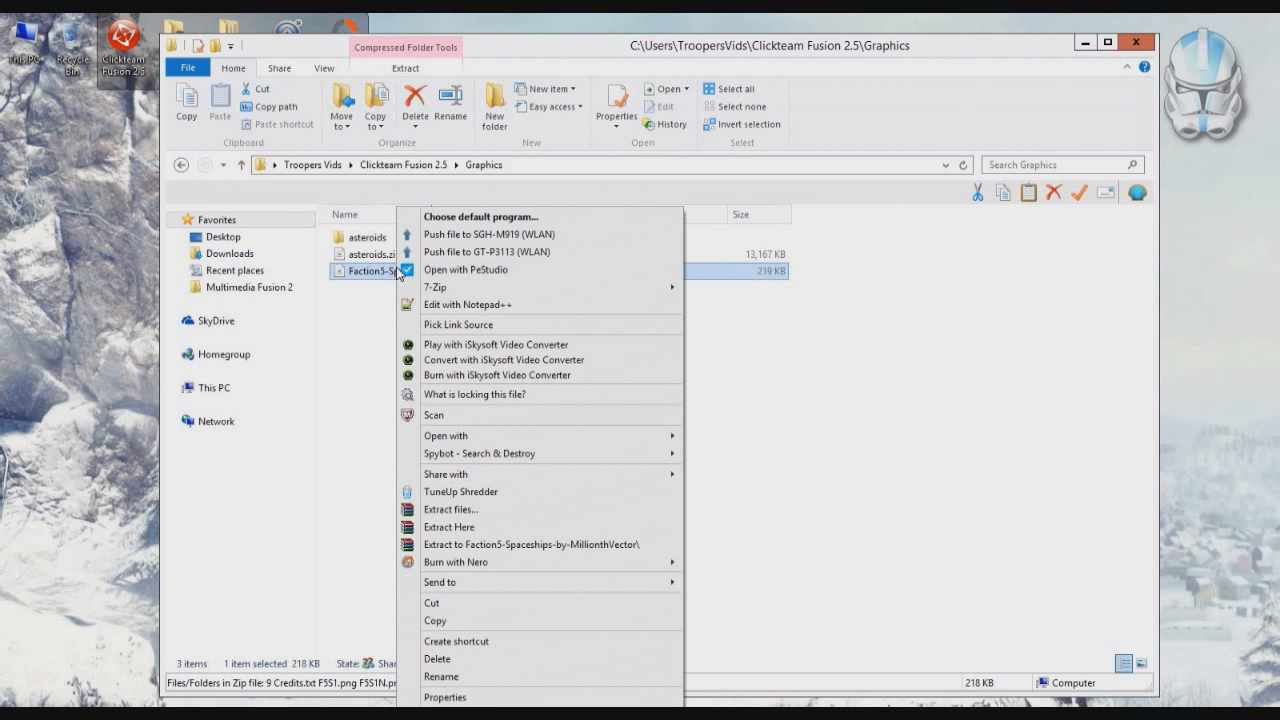
left_click(499, 544)
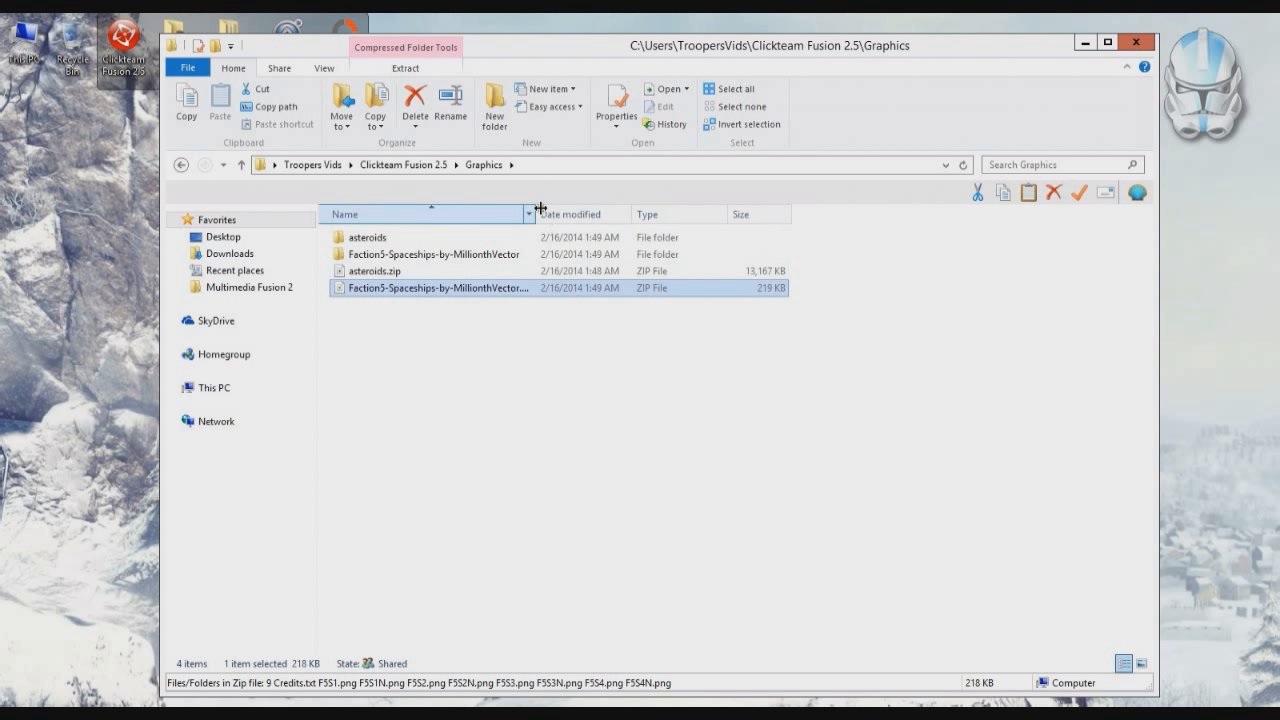
Look through the large, medium and small image folders inside the extracted asteroids folder.
double_click(389, 240)
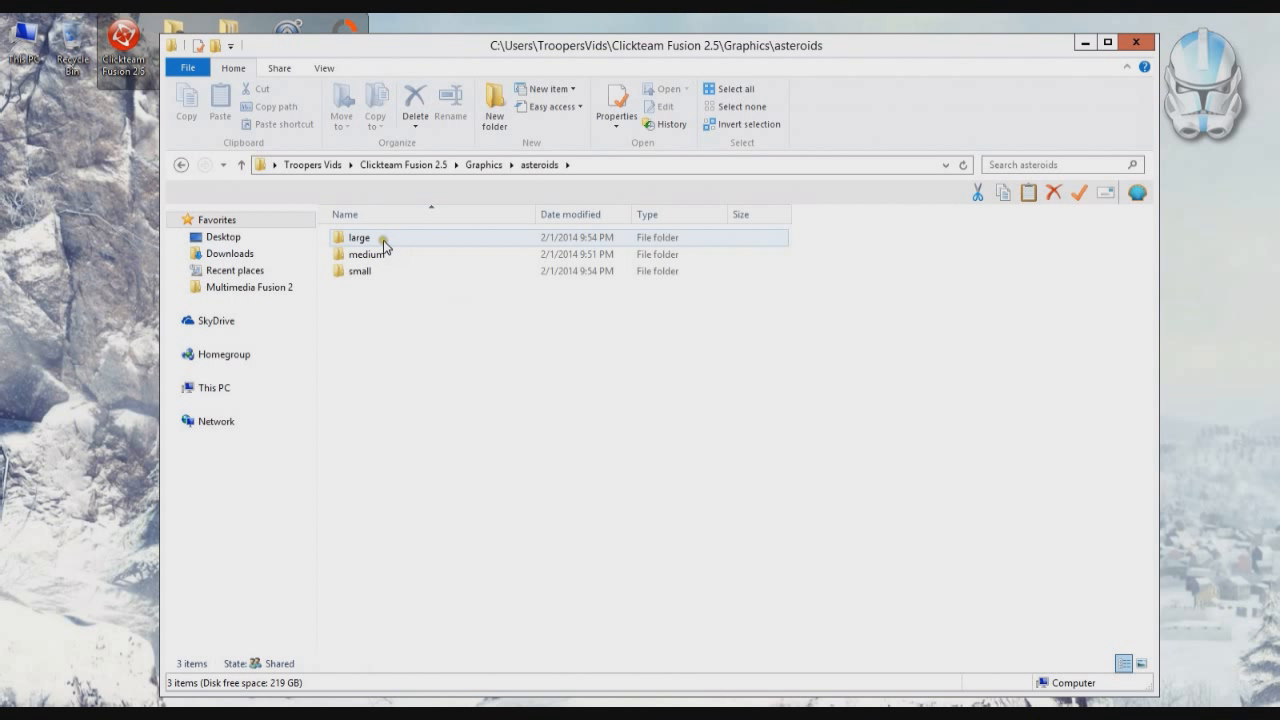
double_click(381, 241)
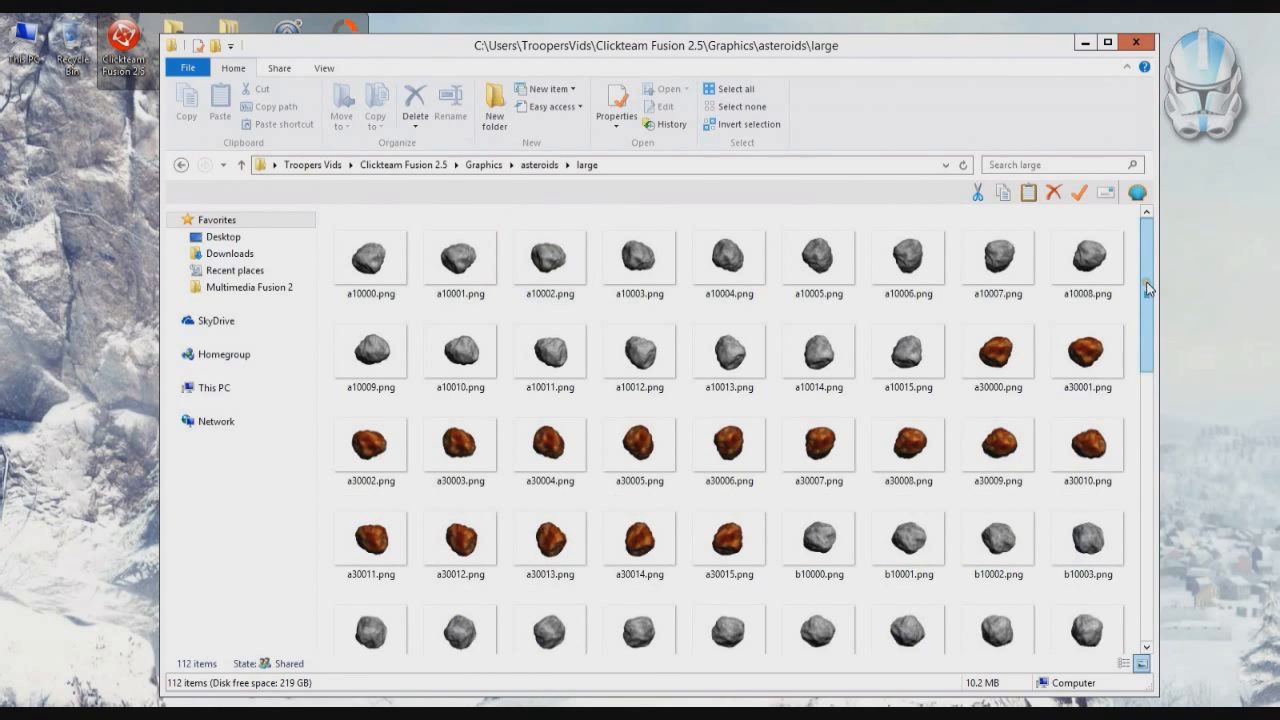
left_click_drag(1147, 284, 555, 110)
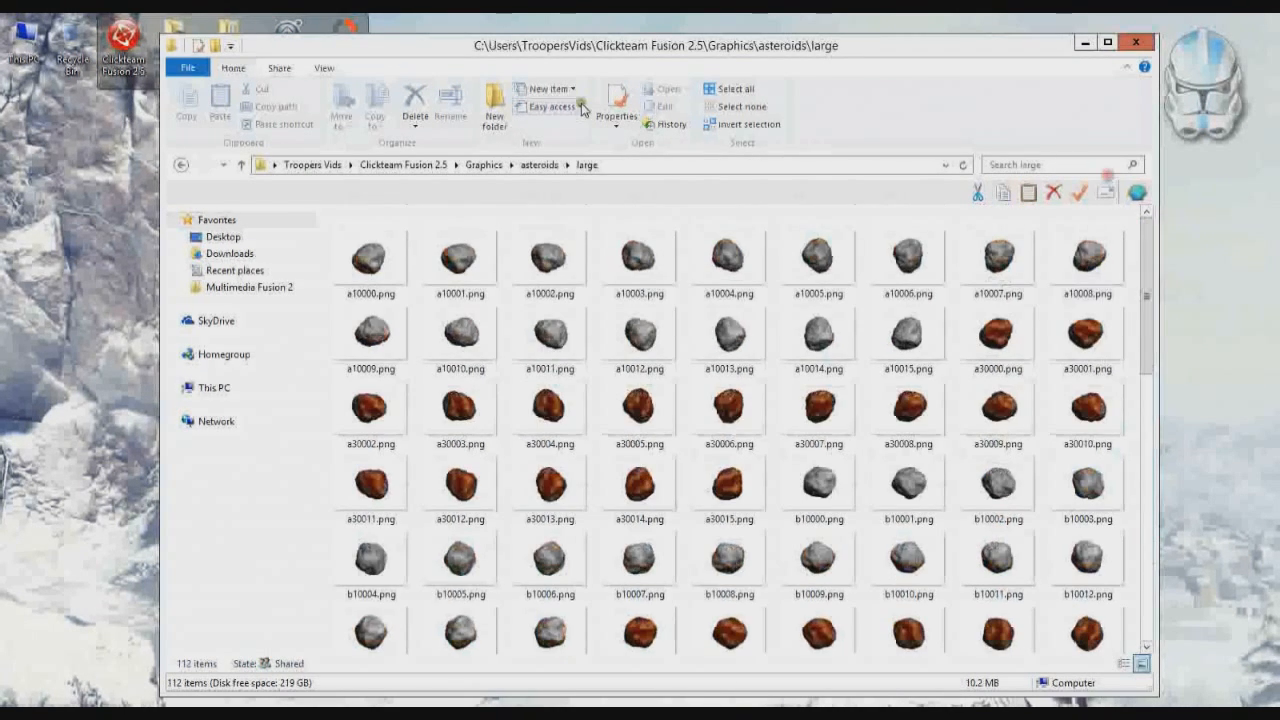
left_click(539, 164)
left_click(395, 255)
double_click(395, 255)
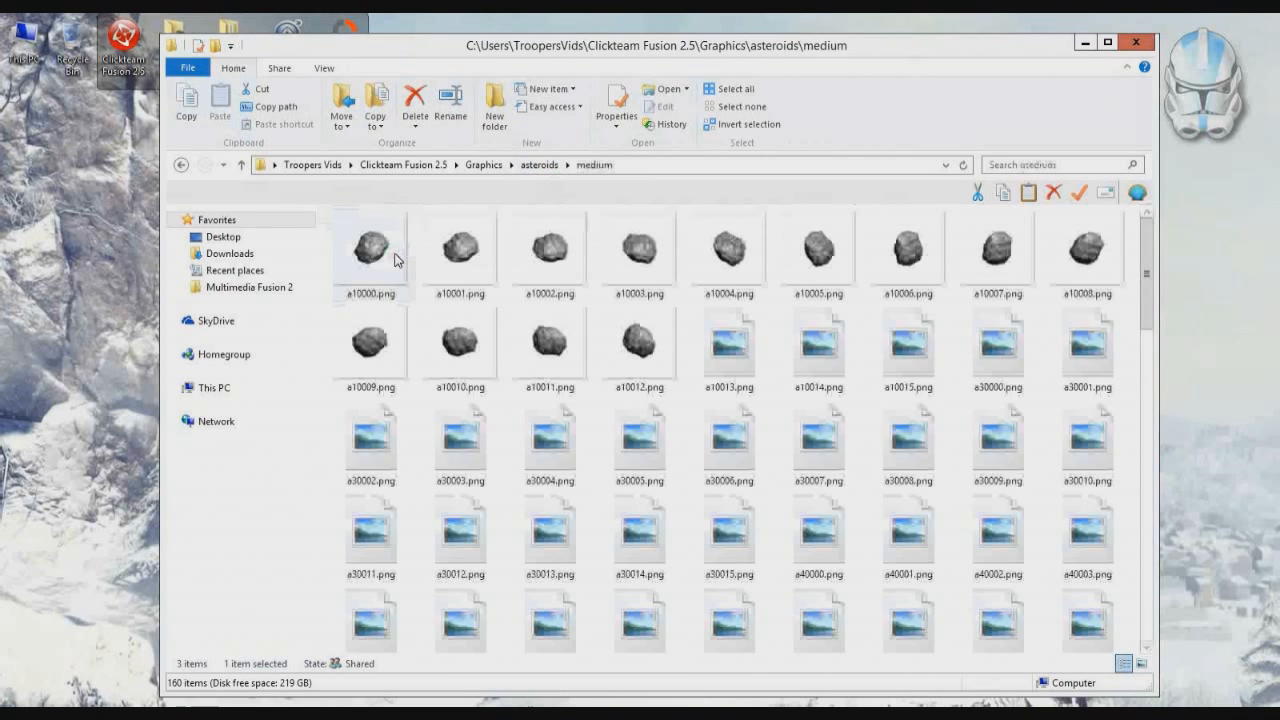
left_click(539, 164)
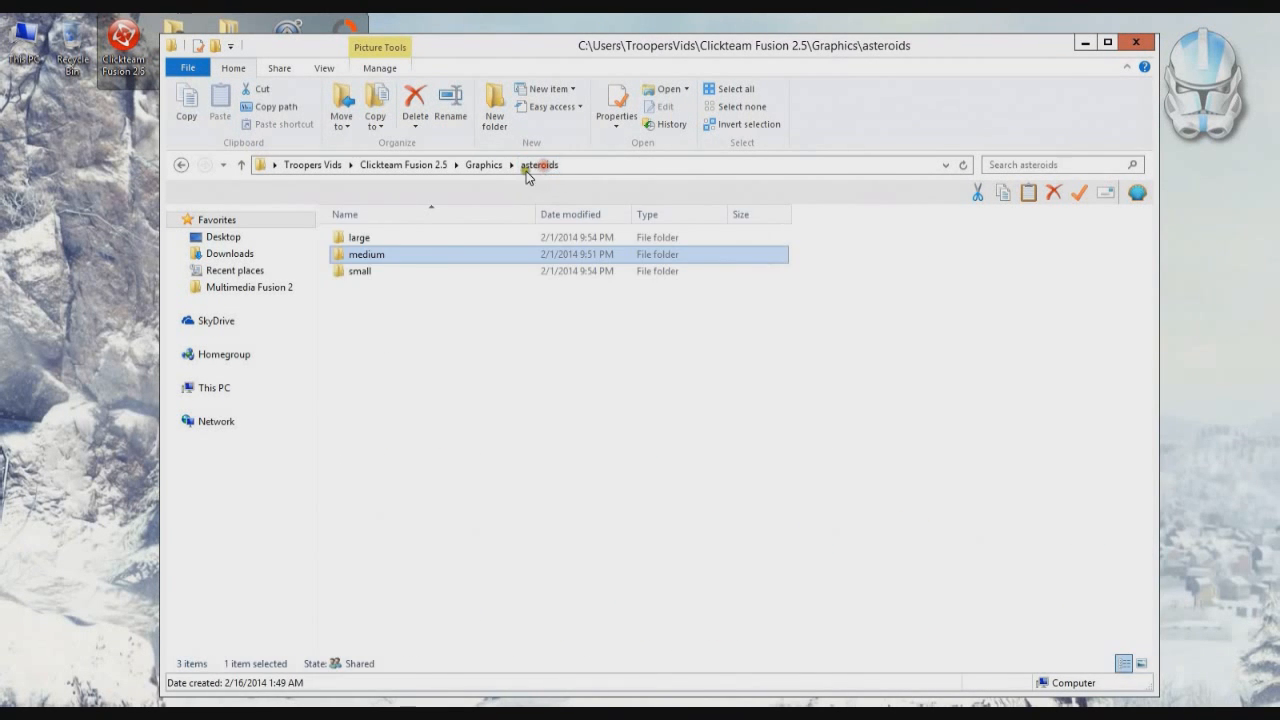
double_click(393, 270)
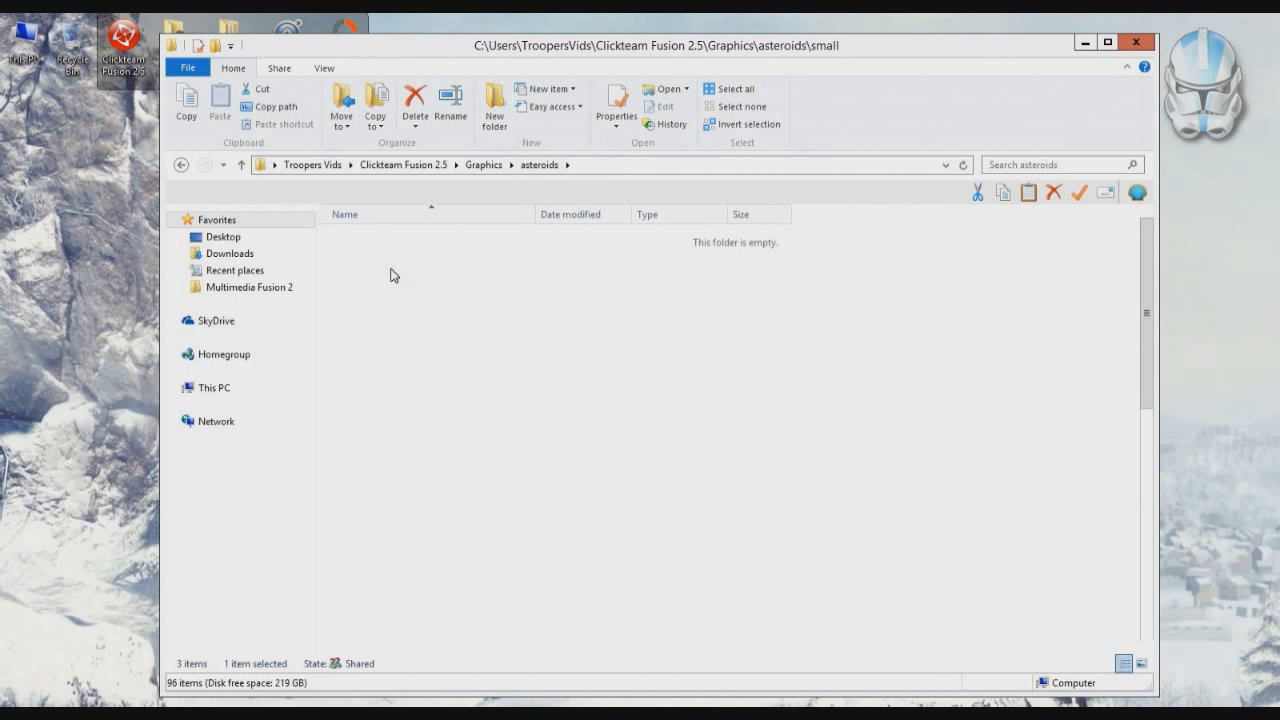
left_click(539, 164)
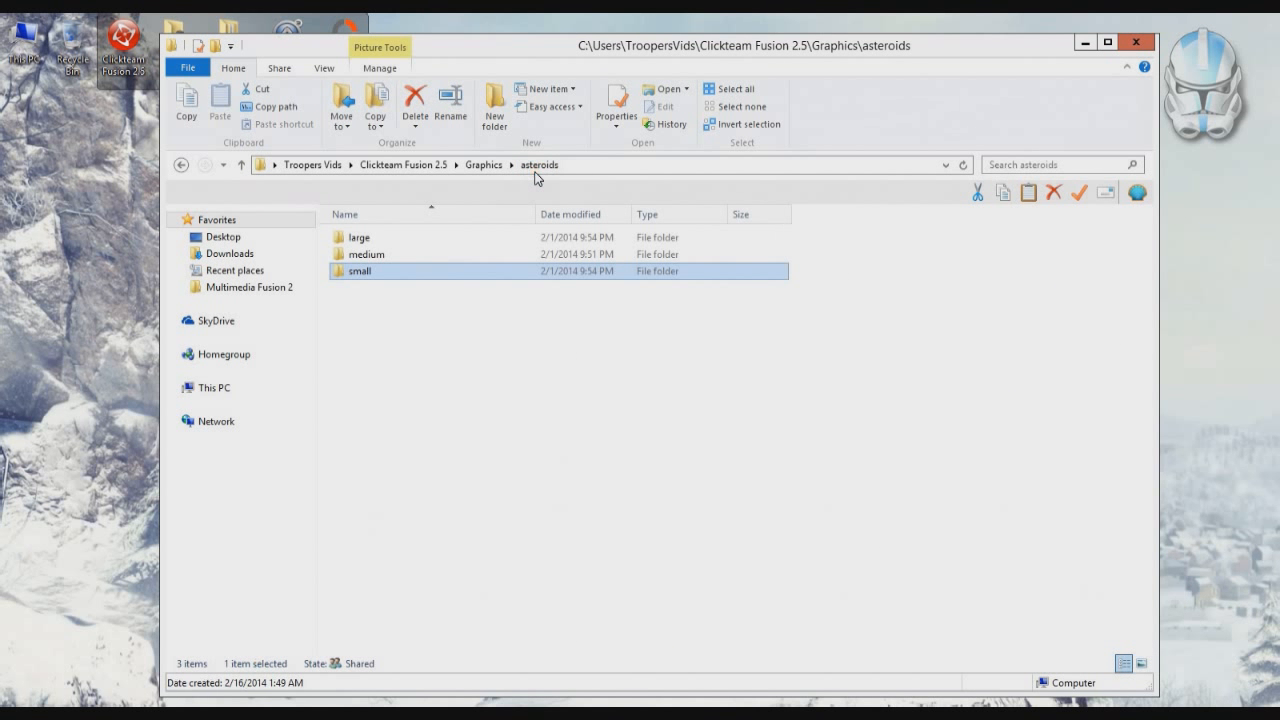
View a10000.png from the large asteroids folder in IrfanView and page through the rotation frames up to a10015.png.
double_click(381, 240)
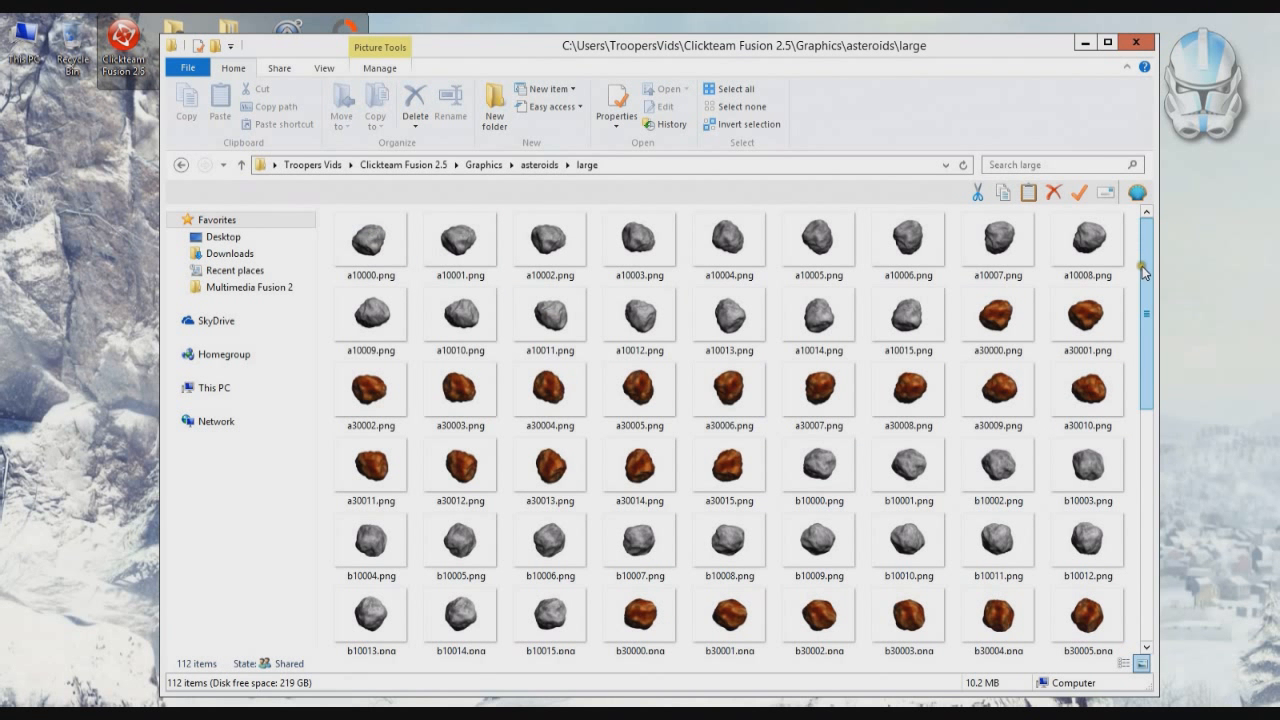
left_click(388, 251)
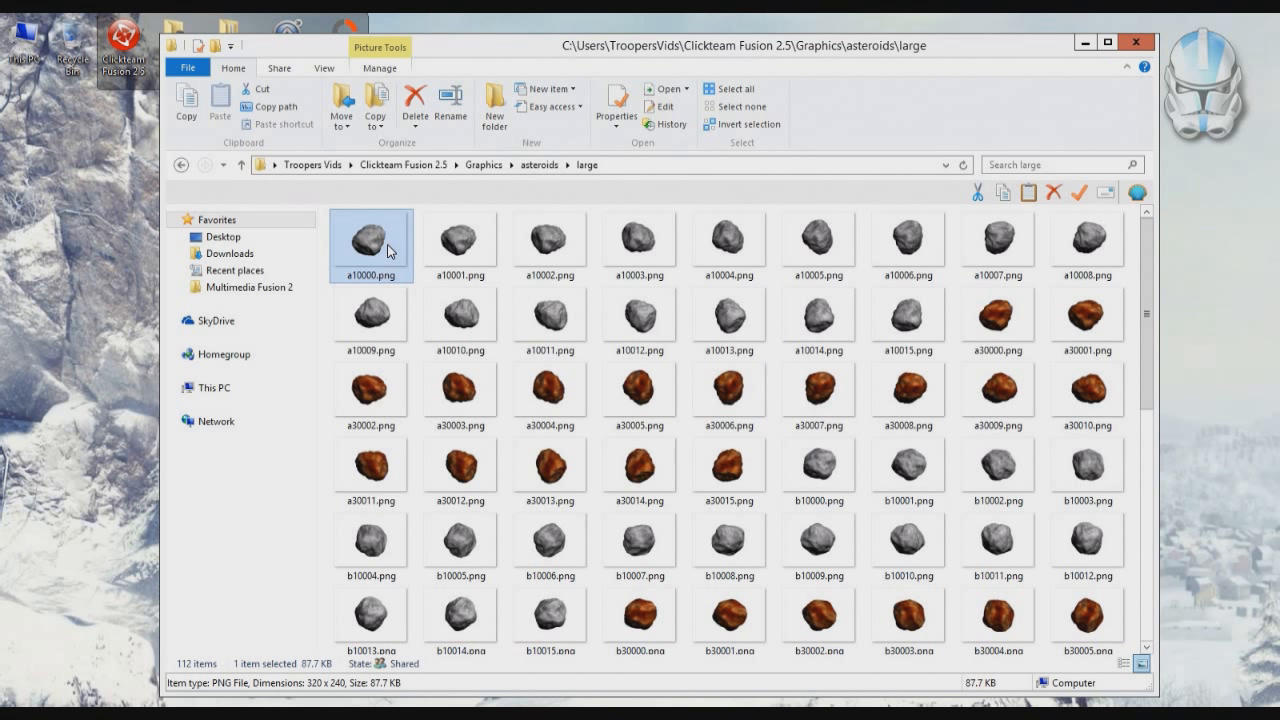
double_click(388, 251)
left_click(588, 278)
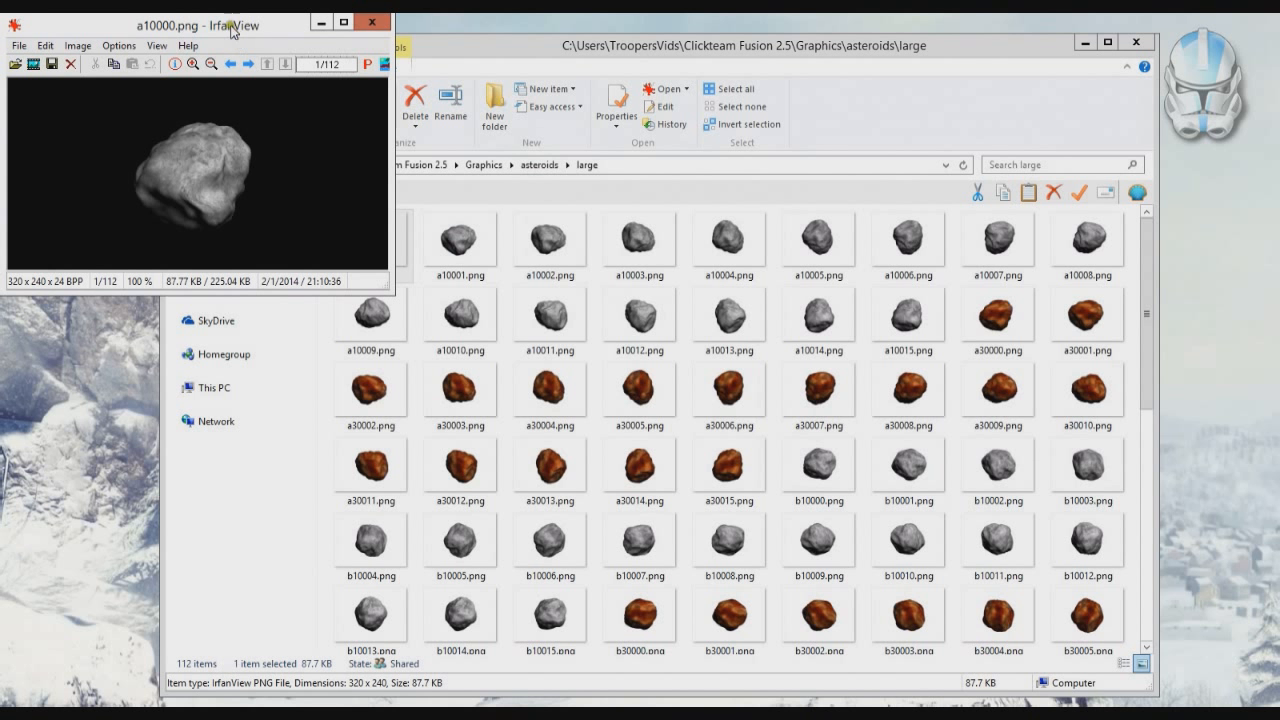
left_click(248, 64)
left_click(248, 64)
left_click(248, 64)
left_click(248, 64)
left_click(248, 64)
left_click(248, 64)
left_click(248, 64)
left_click(248, 64)
left_click(248, 64)
left_click(248, 64)
left_click(248, 64)
left_click(248, 64)
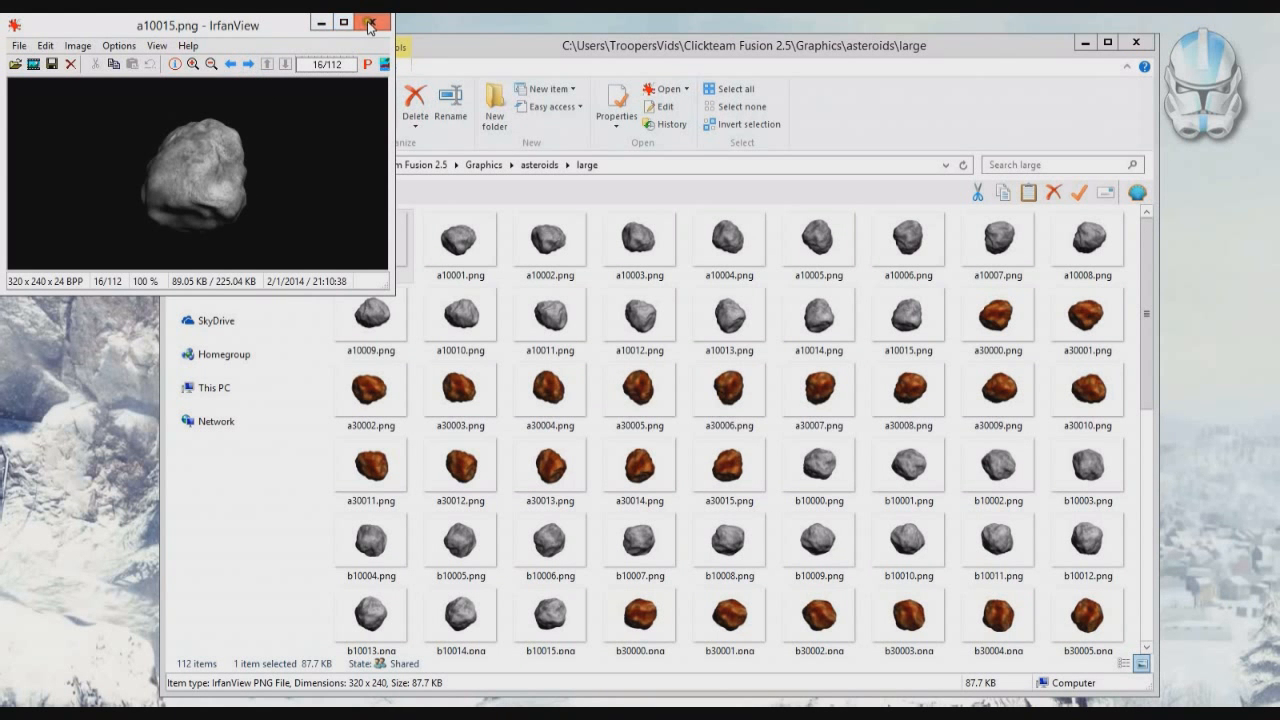
left_click(370, 22)
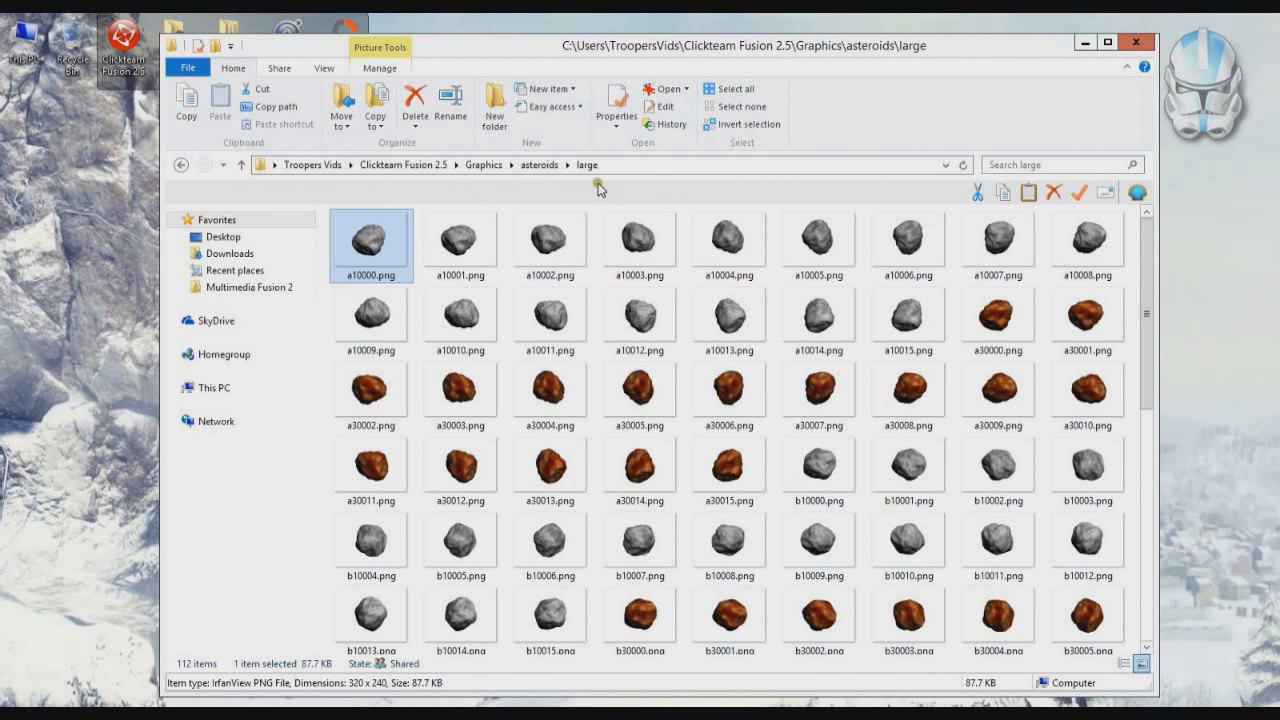
Minimize File Explorer and view the bookmarked Photoscape download website in the browser, closing it when finished.
left_click(1085, 42)
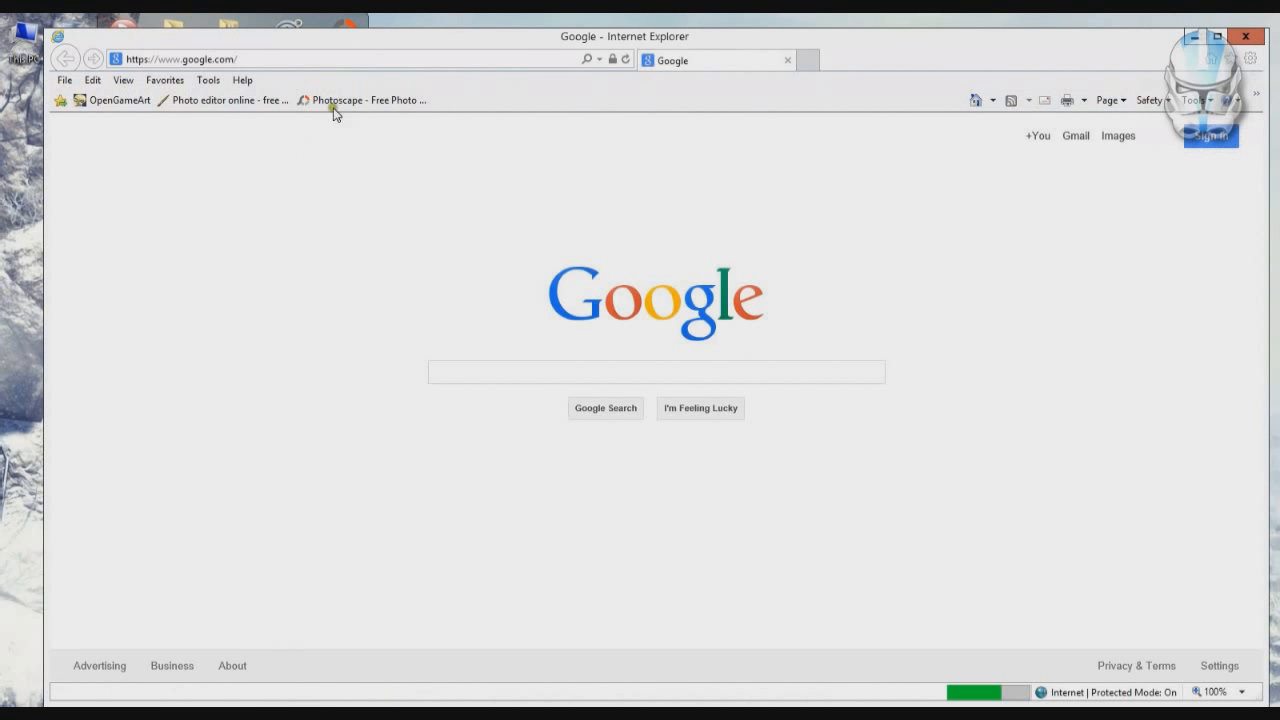
left_click(337, 103)
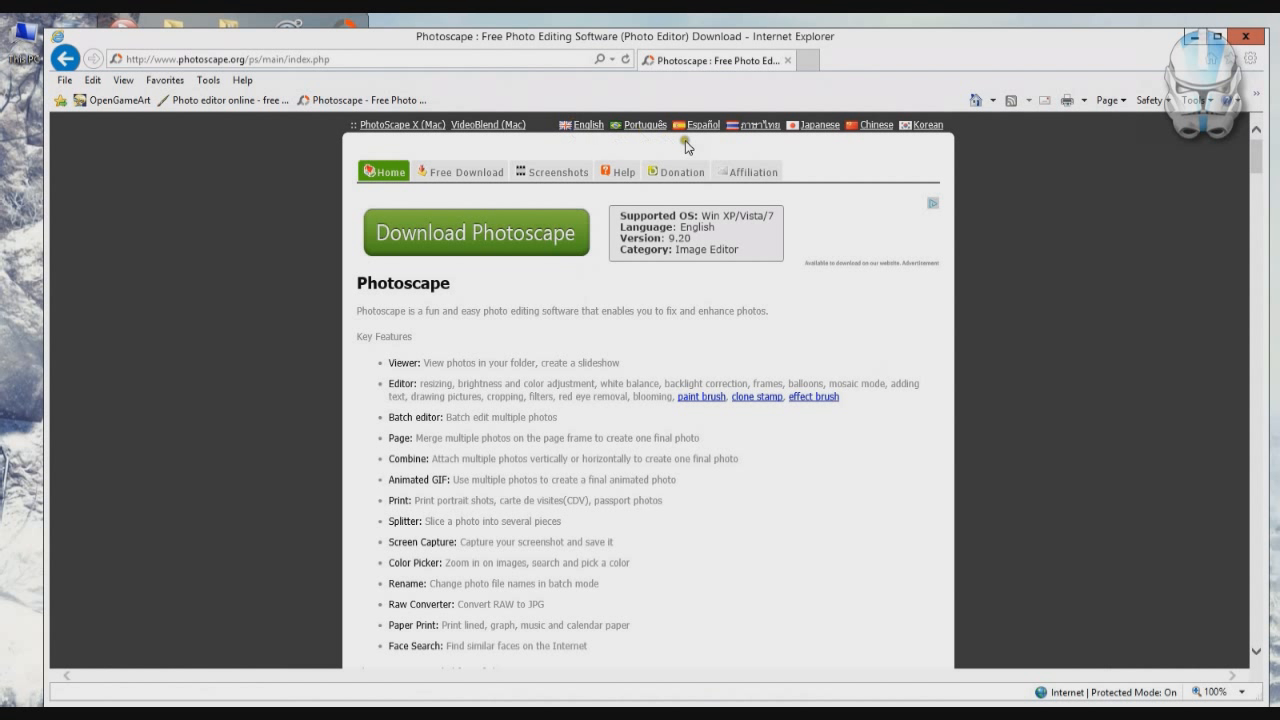
left_click(1246, 38)
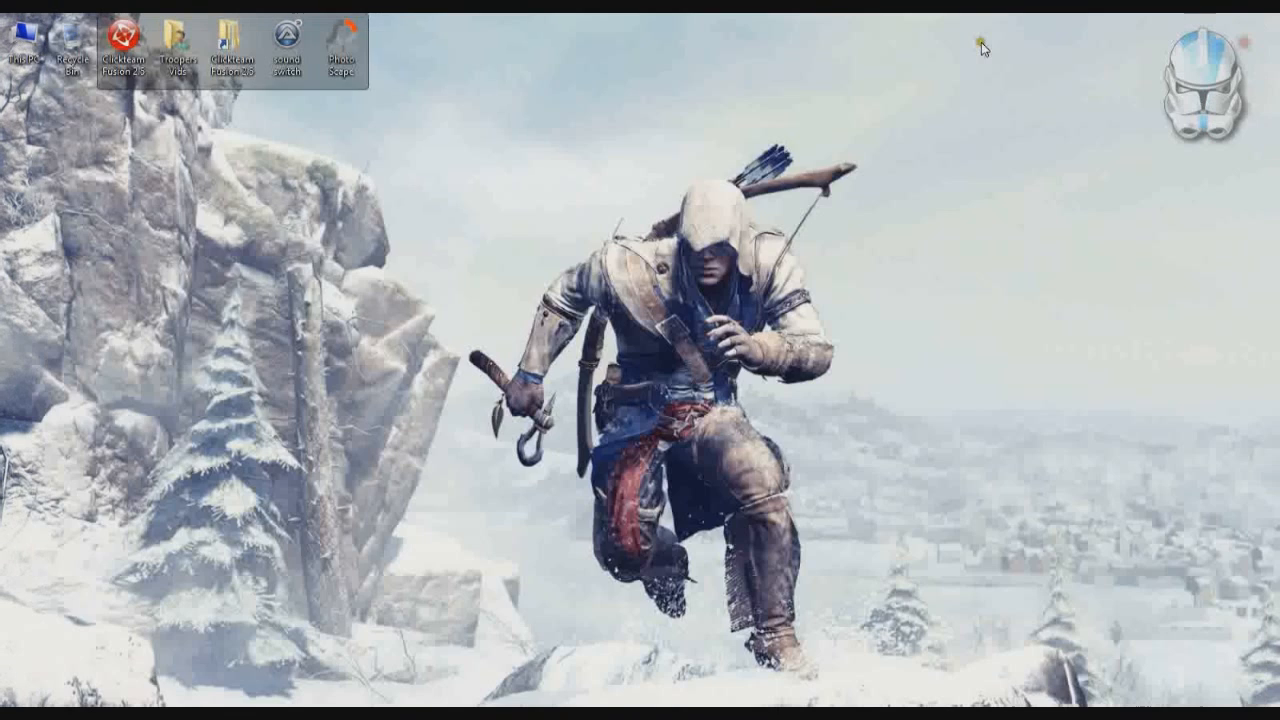
Launch PhotoScape, open its Animated GIF editor and expand the folder tree to Clickteam Fusion 2.5 > Graphics > asteroids.
left_click(355, 39)
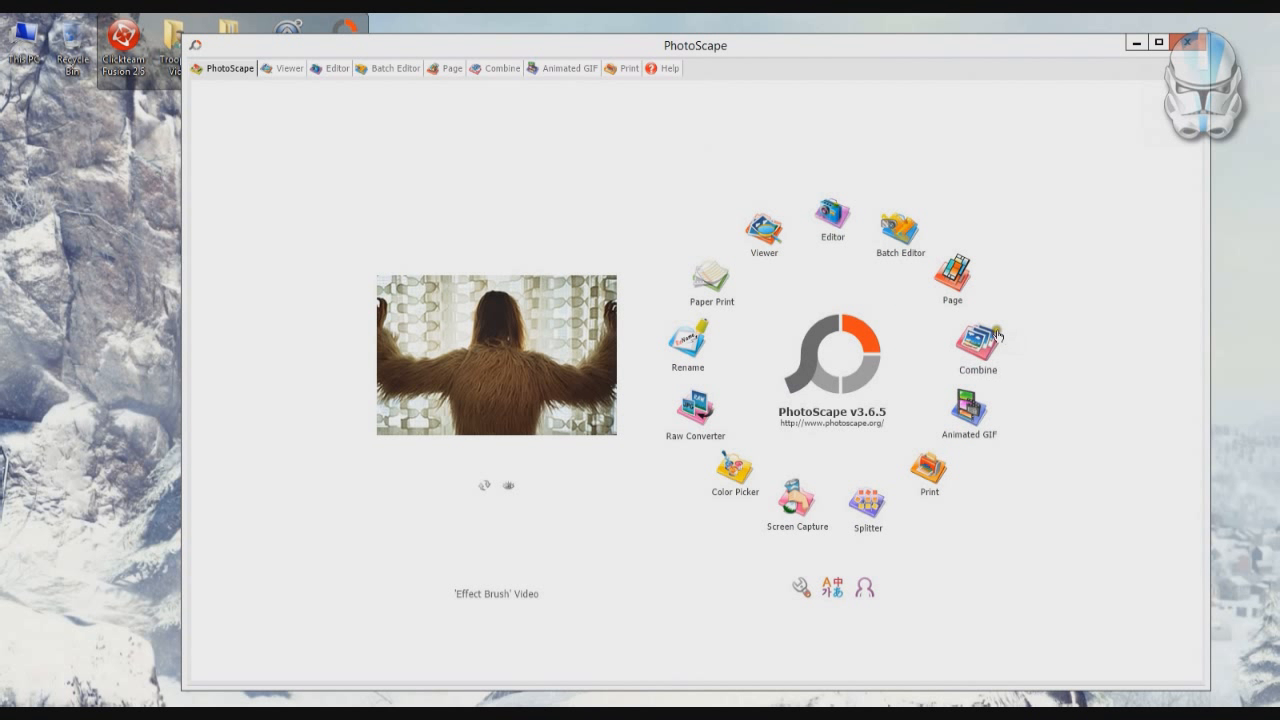
left_click(968, 410)
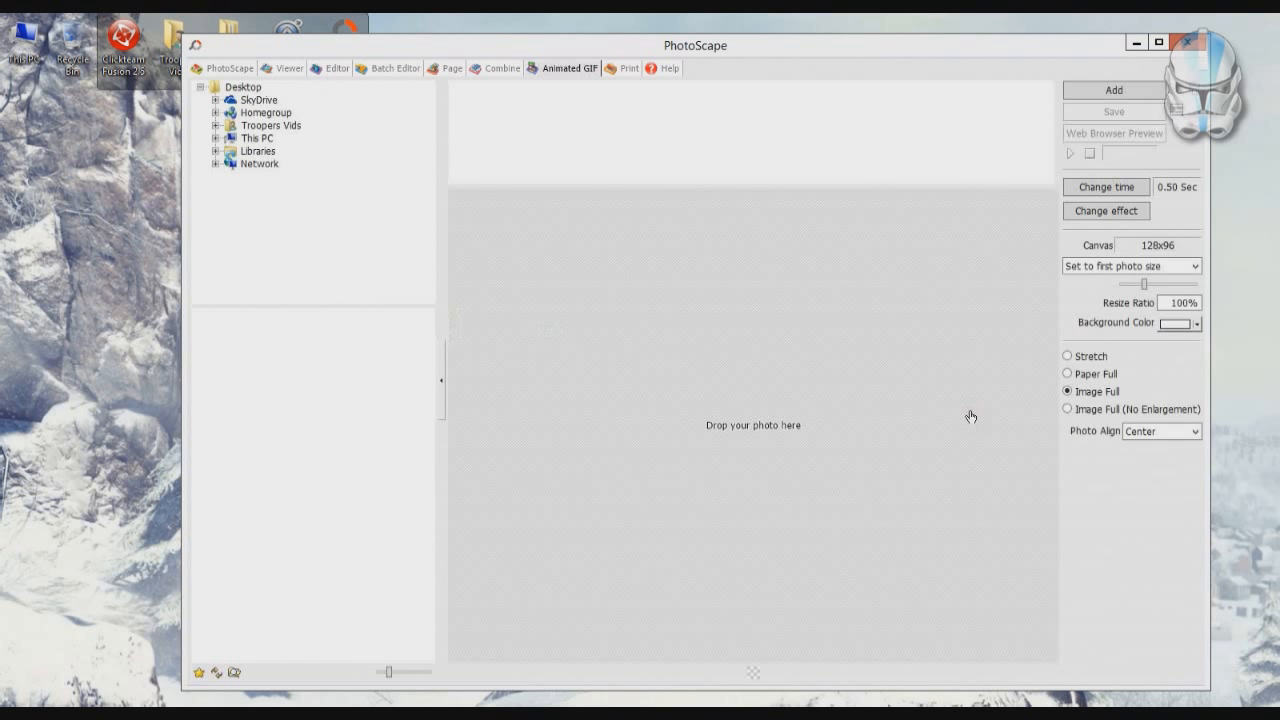
left_click(285, 127)
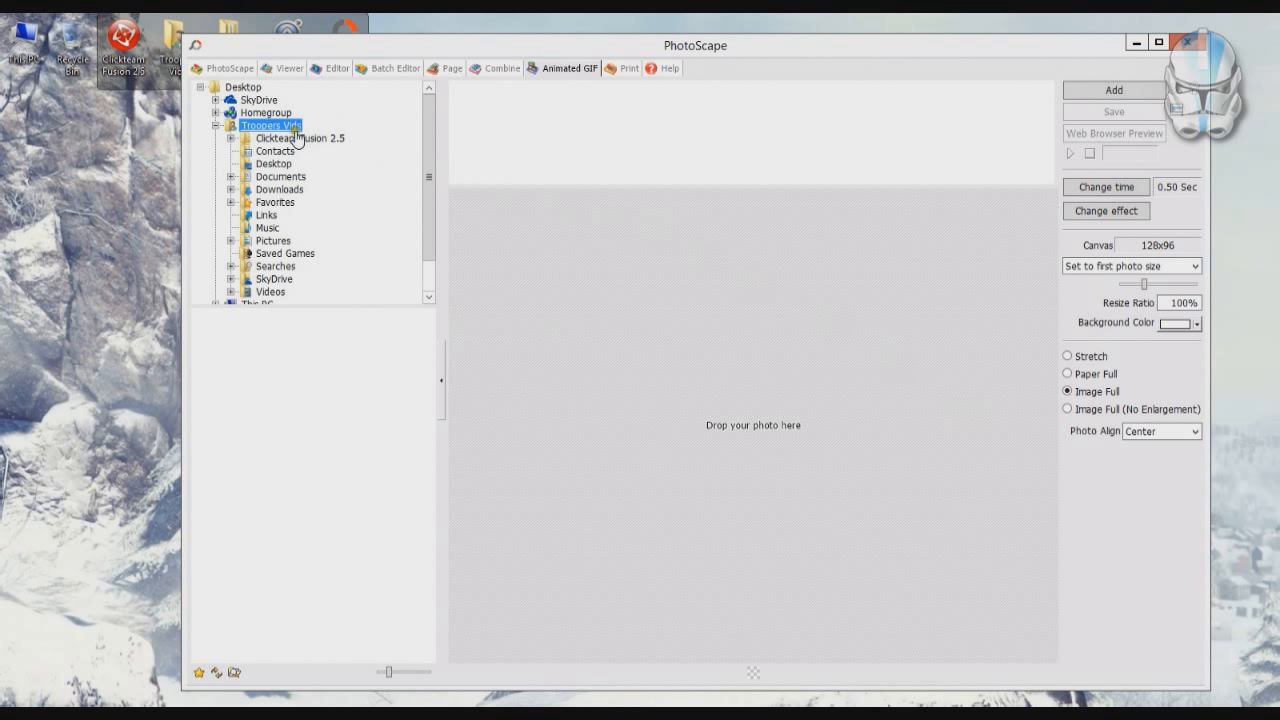
left_click(298, 139)
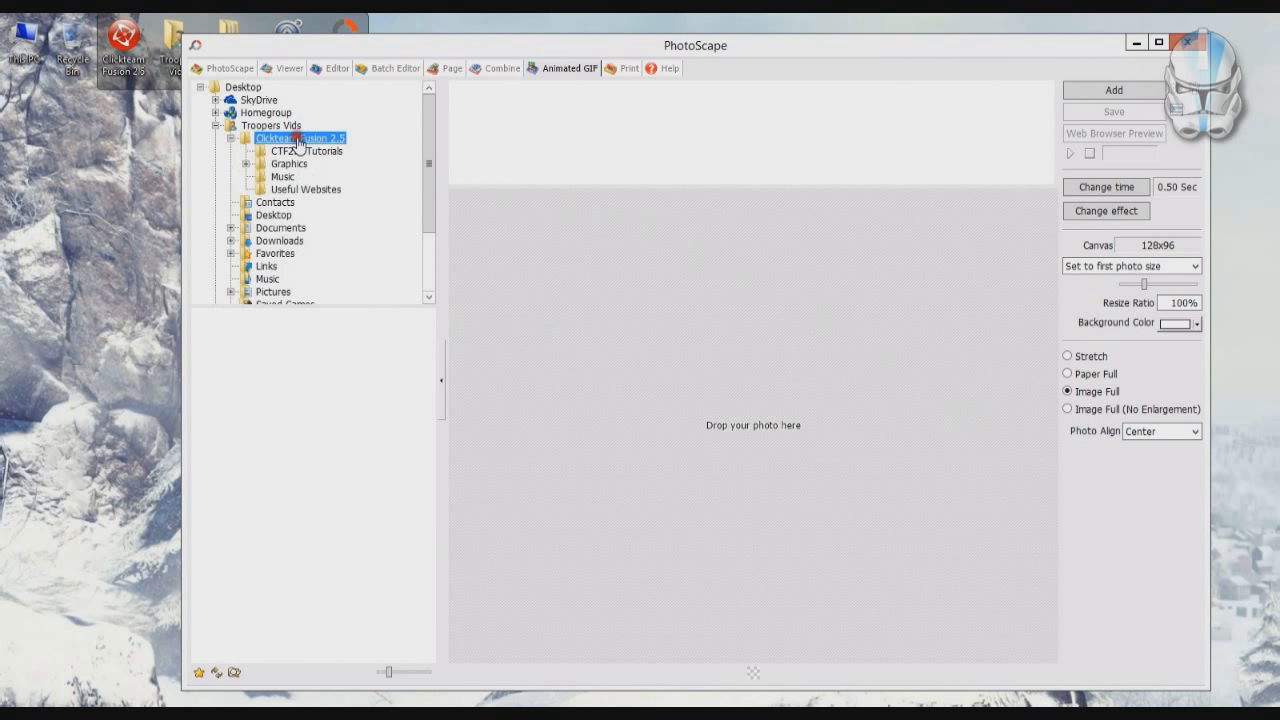
left_click(300, 166)
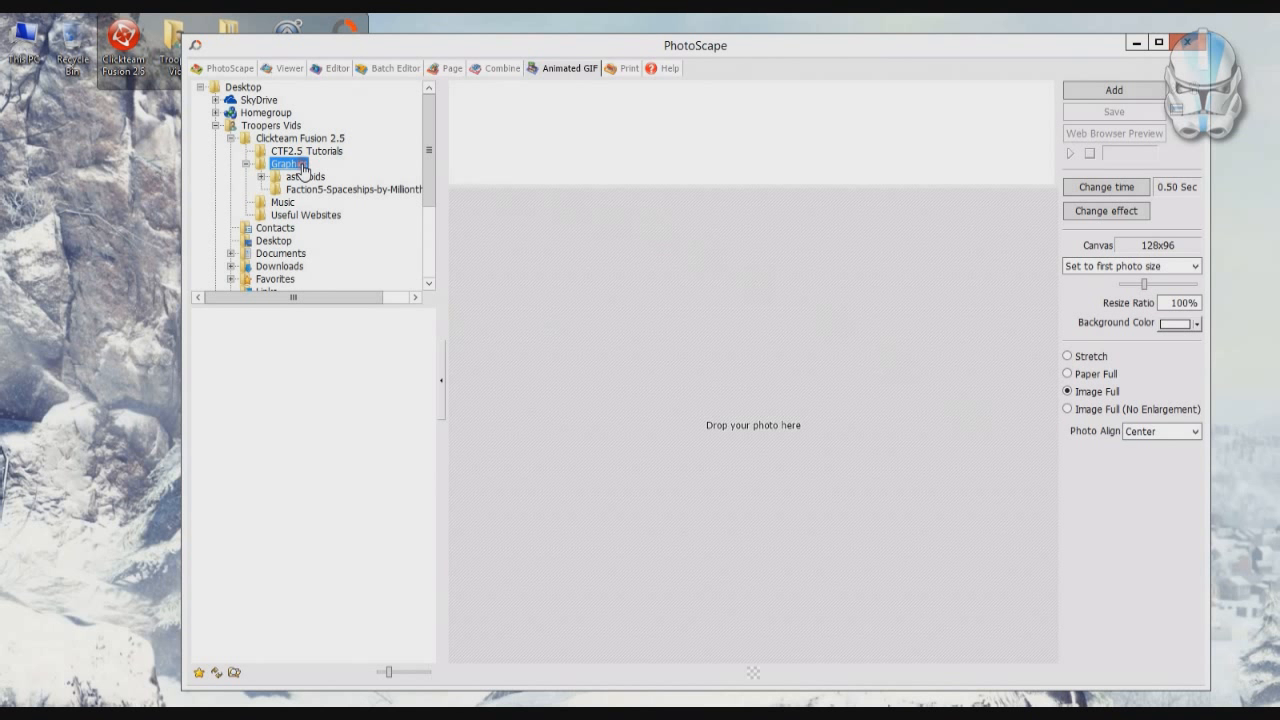
left_click(302, 176)
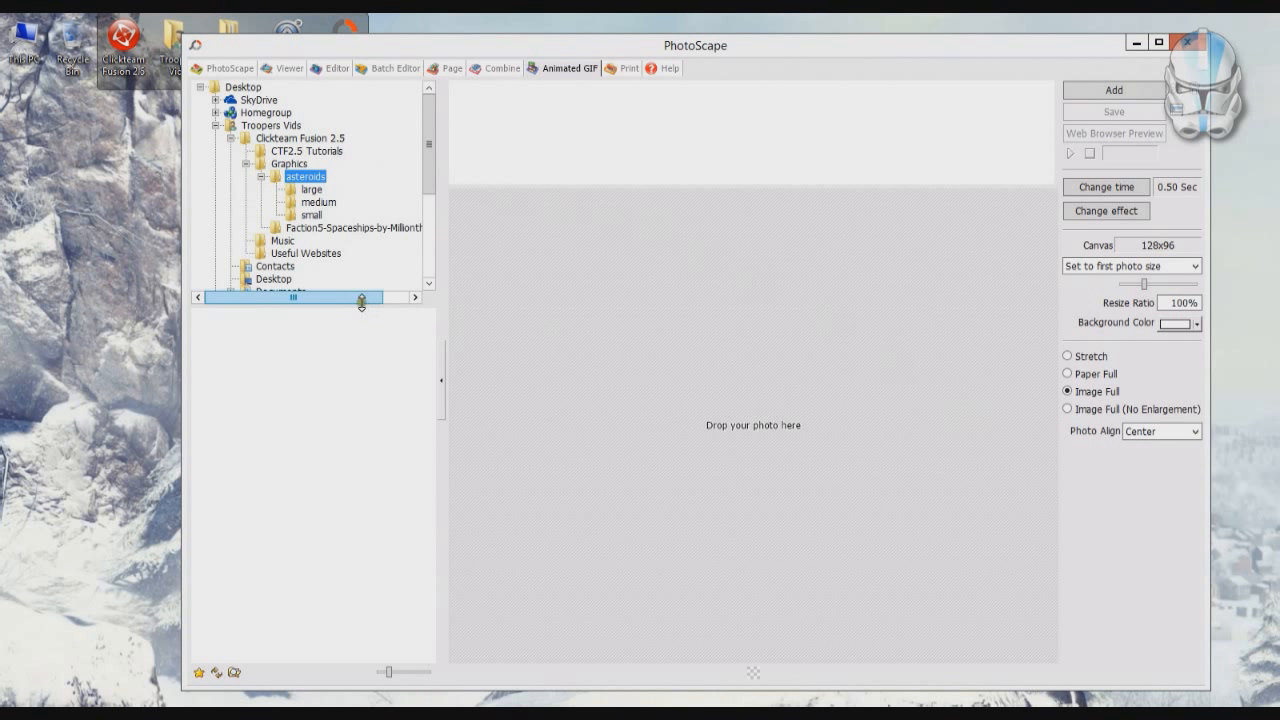
Enlarge the folder tree, widen the PhotoScape window and show the images of the large asteroids folder.
left_click_drag(364, 306, 400, 412)
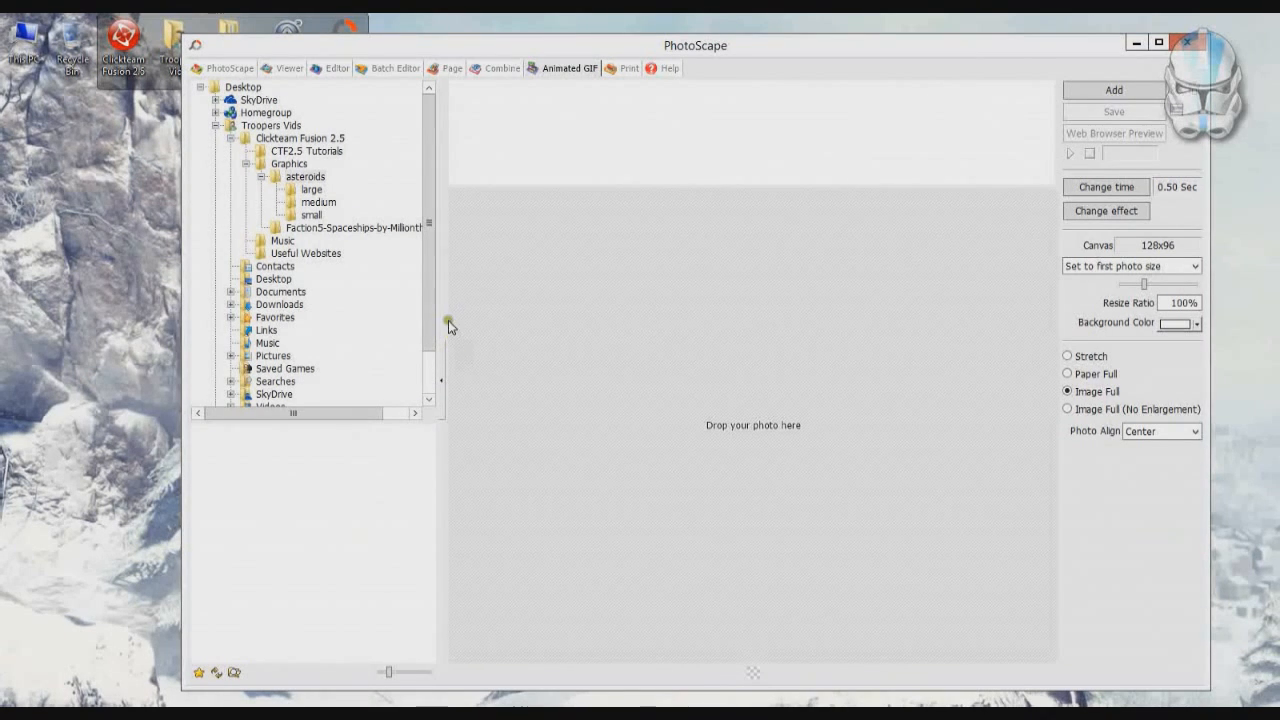
left_click_drag(184, 275, 71, 275)
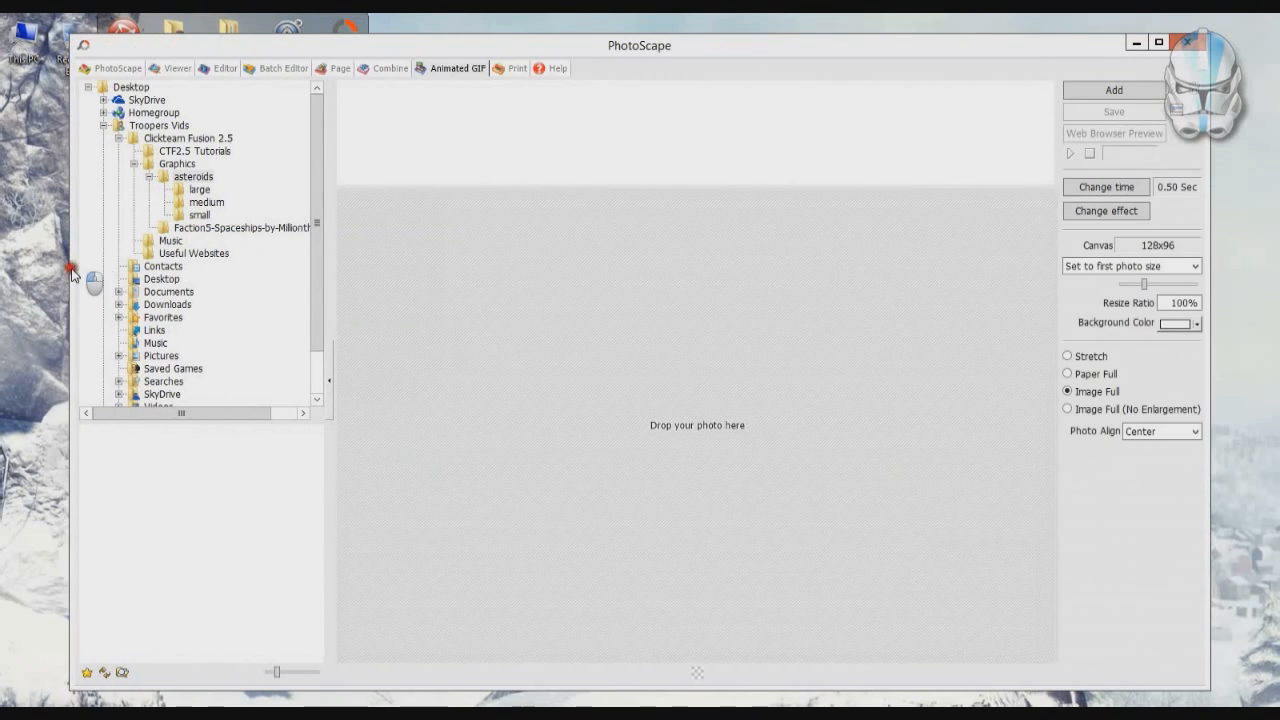
left_click(199, 190)
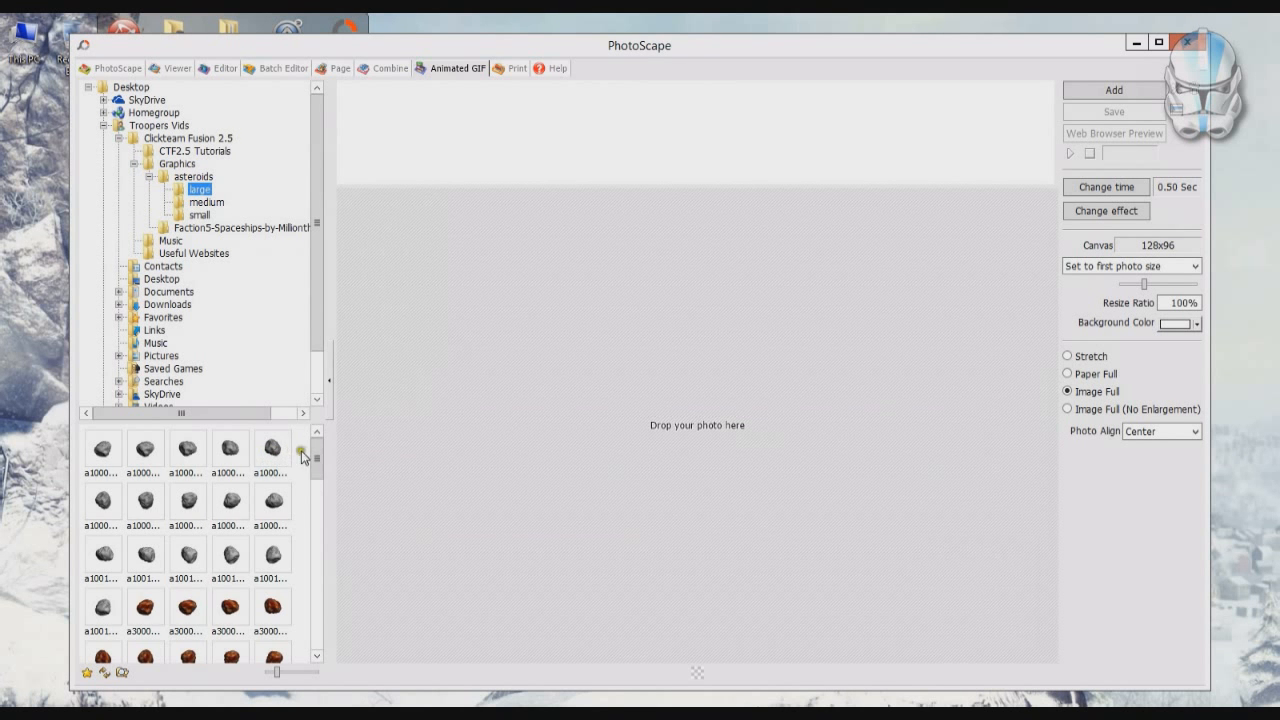
mouse_move(314, 449)
left_mouse_down()
mouse_move(288, 645)
mouse_move(308, 428)
left_mouse_up()
Add the 16 grey asteroid images, a10000 to a10015, as frames of the animated GIF.
left_click(104, 452)
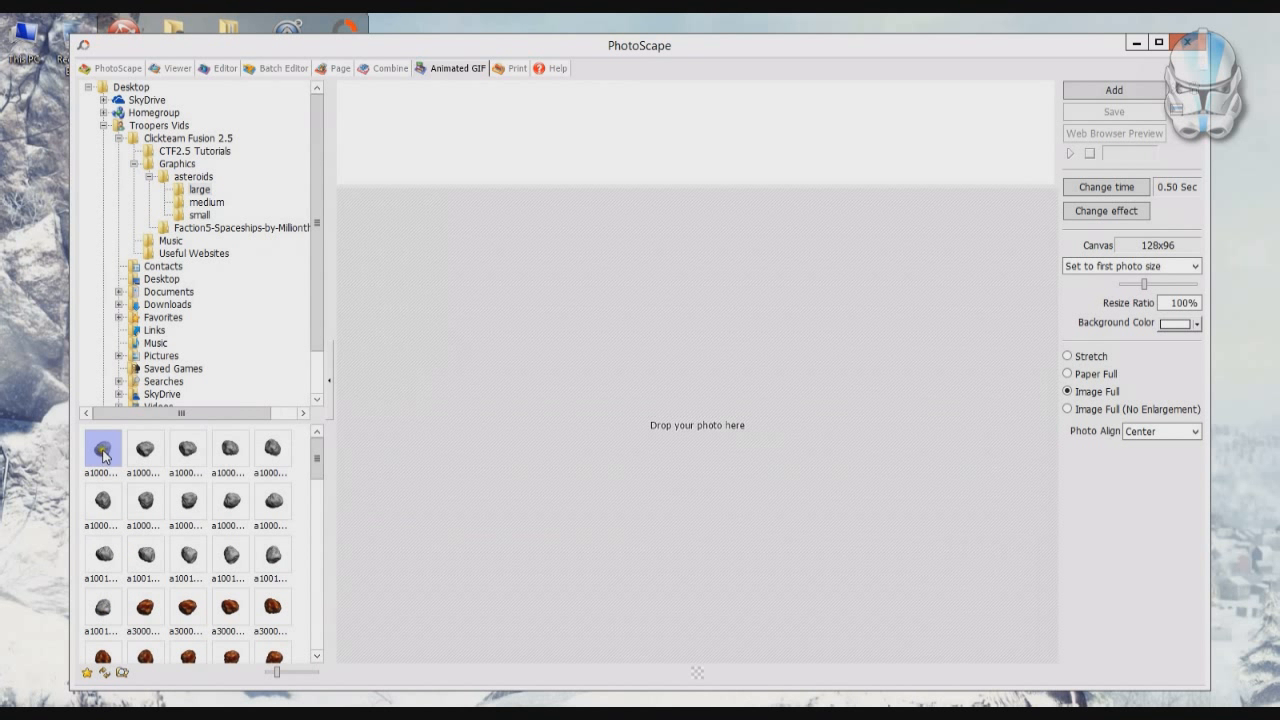
left_click(102, 610, "shift")
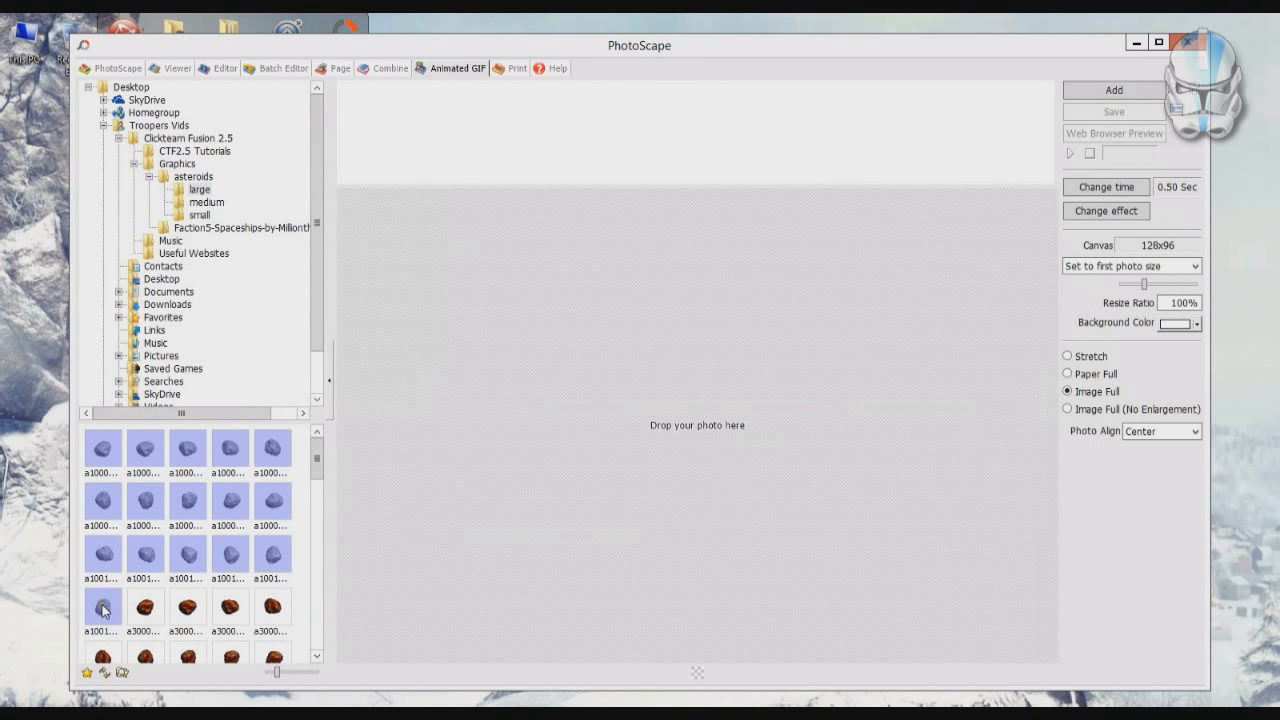
left_click_drag(105, 450, 690, 382)
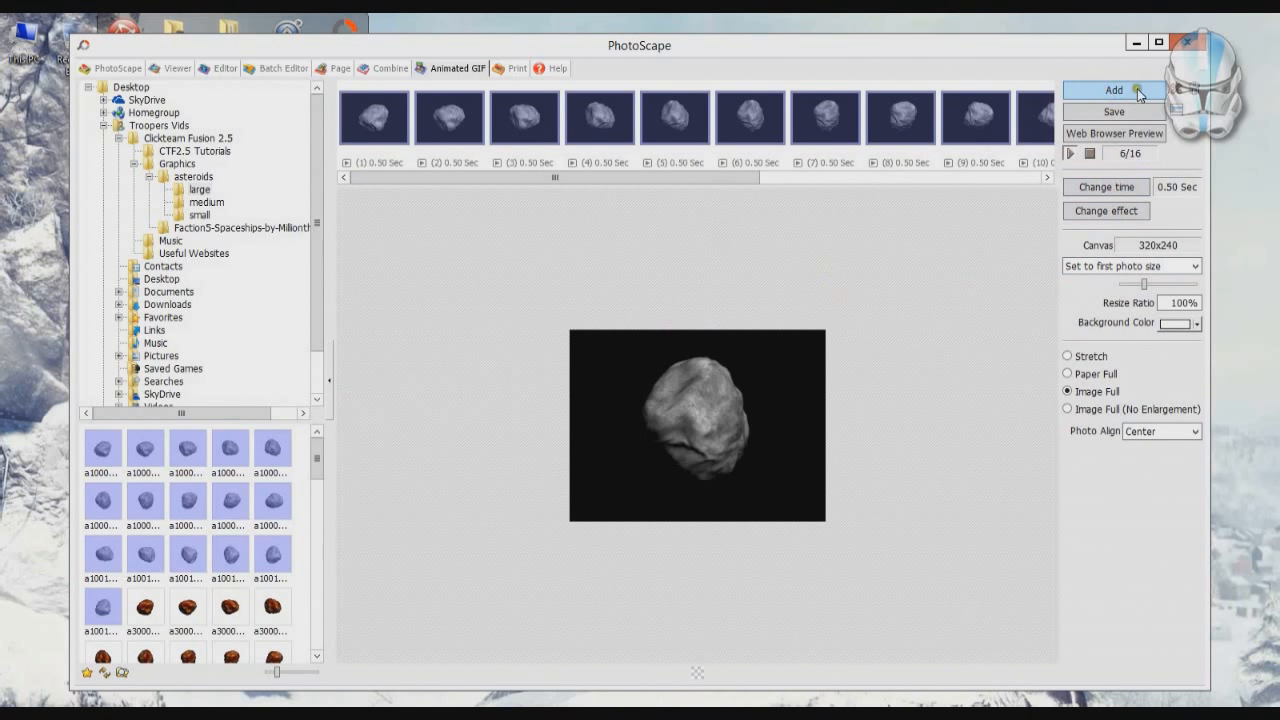
Set the display time of all animation frames to 20 hundredths of a second.
left_click(1118, 189)
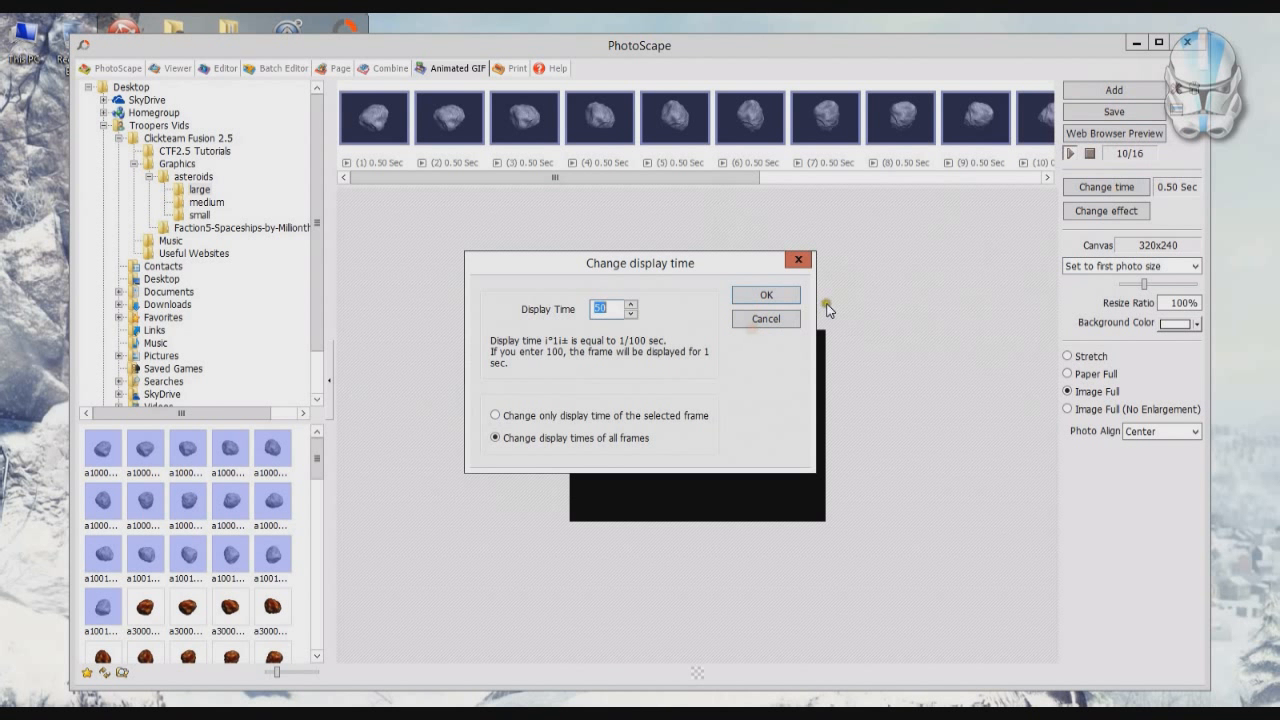
left_click(765, 319)
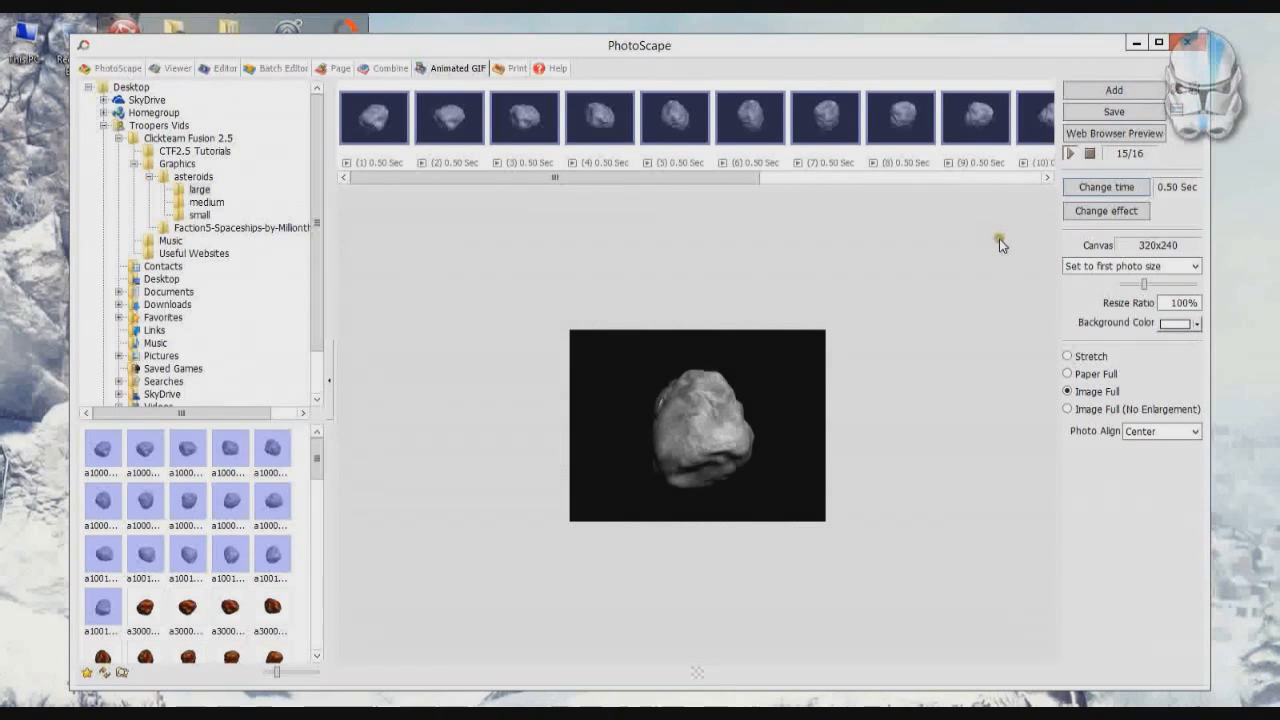
left_click(1097, 191)
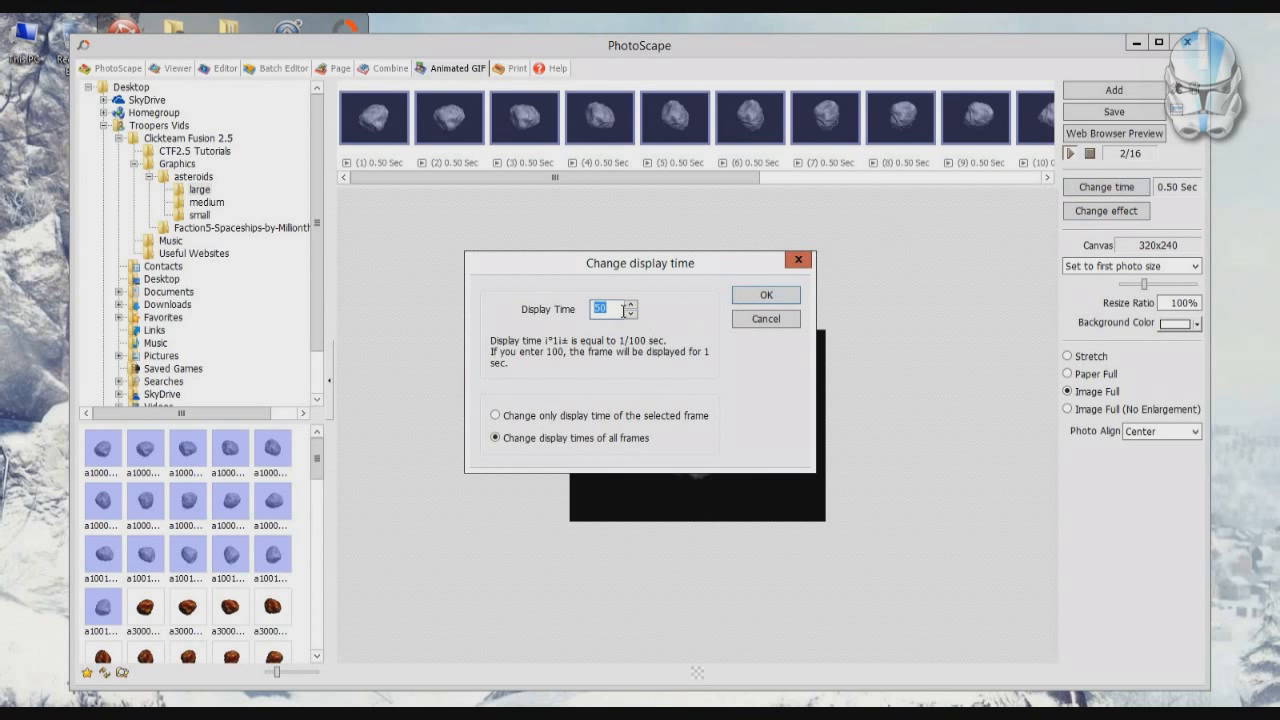
key("Return")
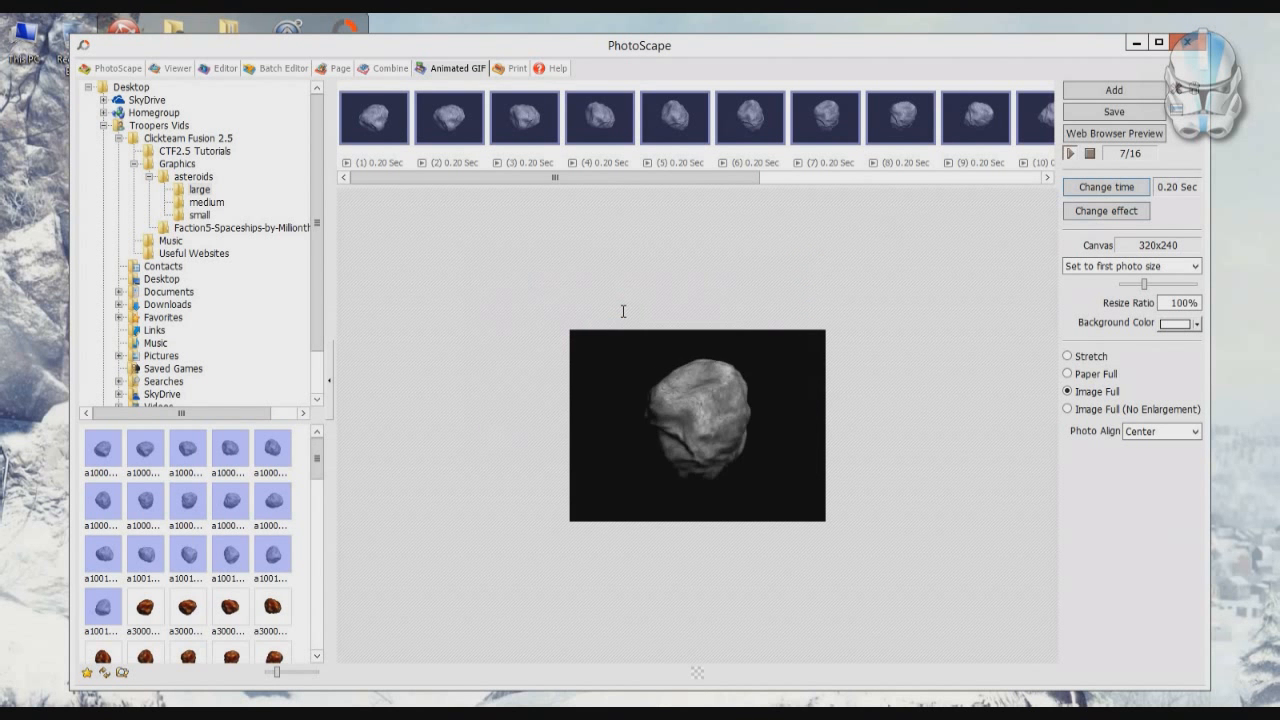
Speed up the animation by setting the display time of all frames to 5 hundredths of a second.
left_click(1093, 188)
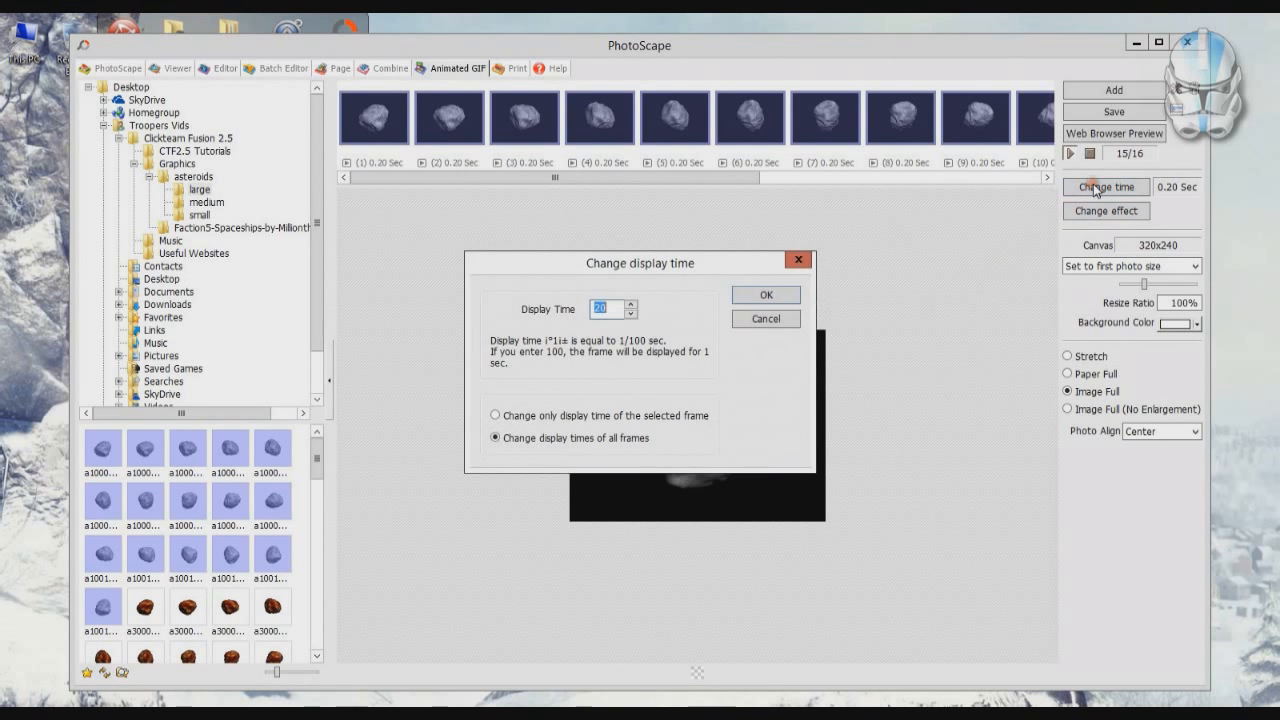
type("5")
key("Return")
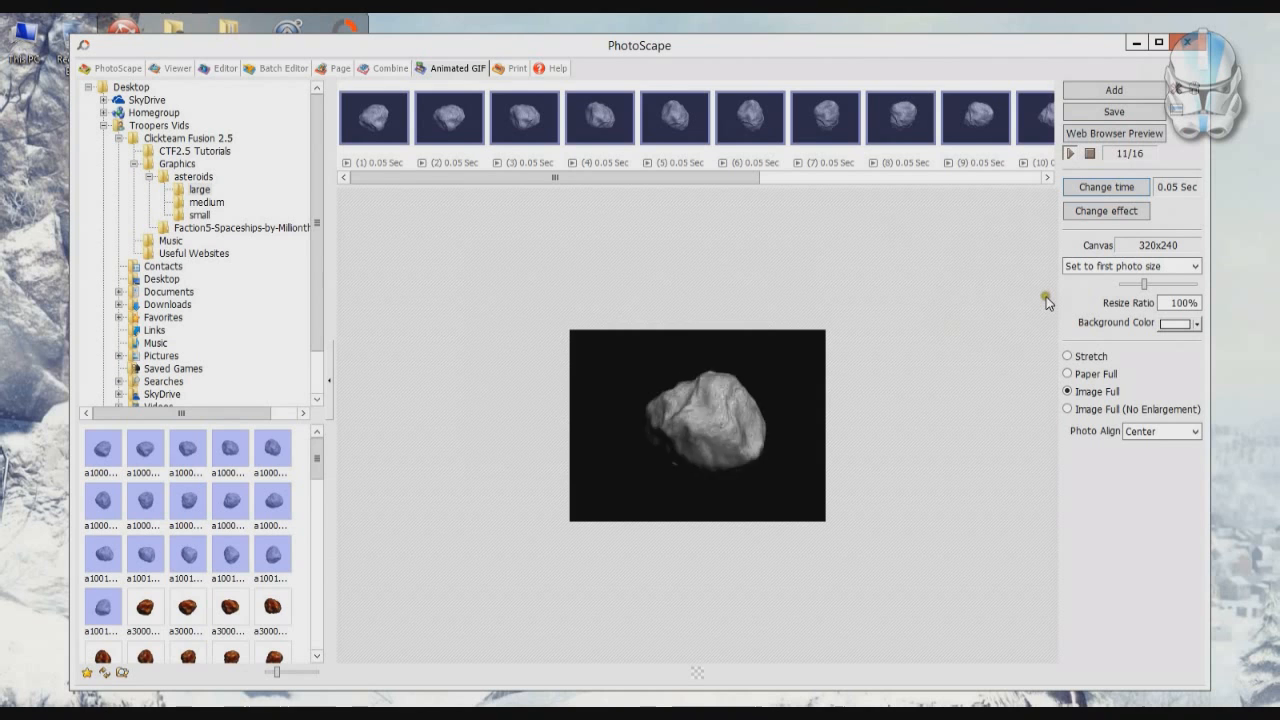
Save the animation as the GIF file Asteroid in the large asteroids folder and close PhotoScape to return to Clickteam Fusion 2.5.
left_click(1110, 113)
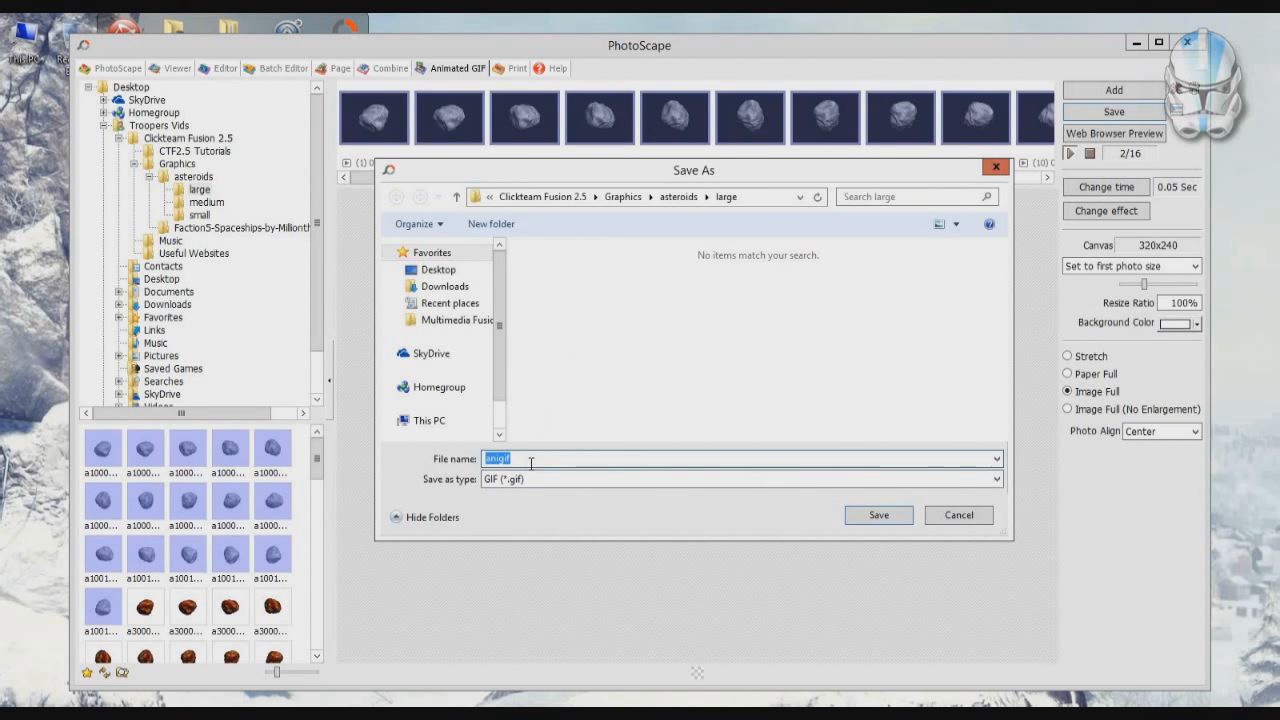
type("Asteroid")
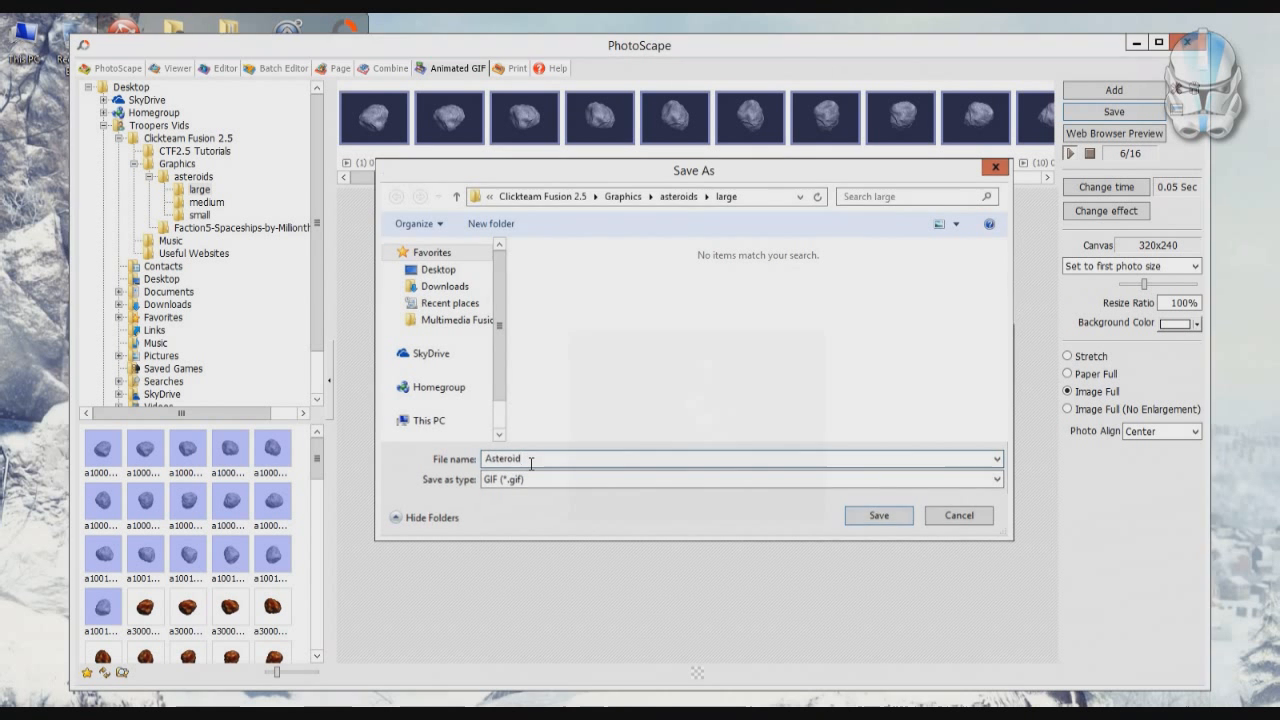
key("Return")
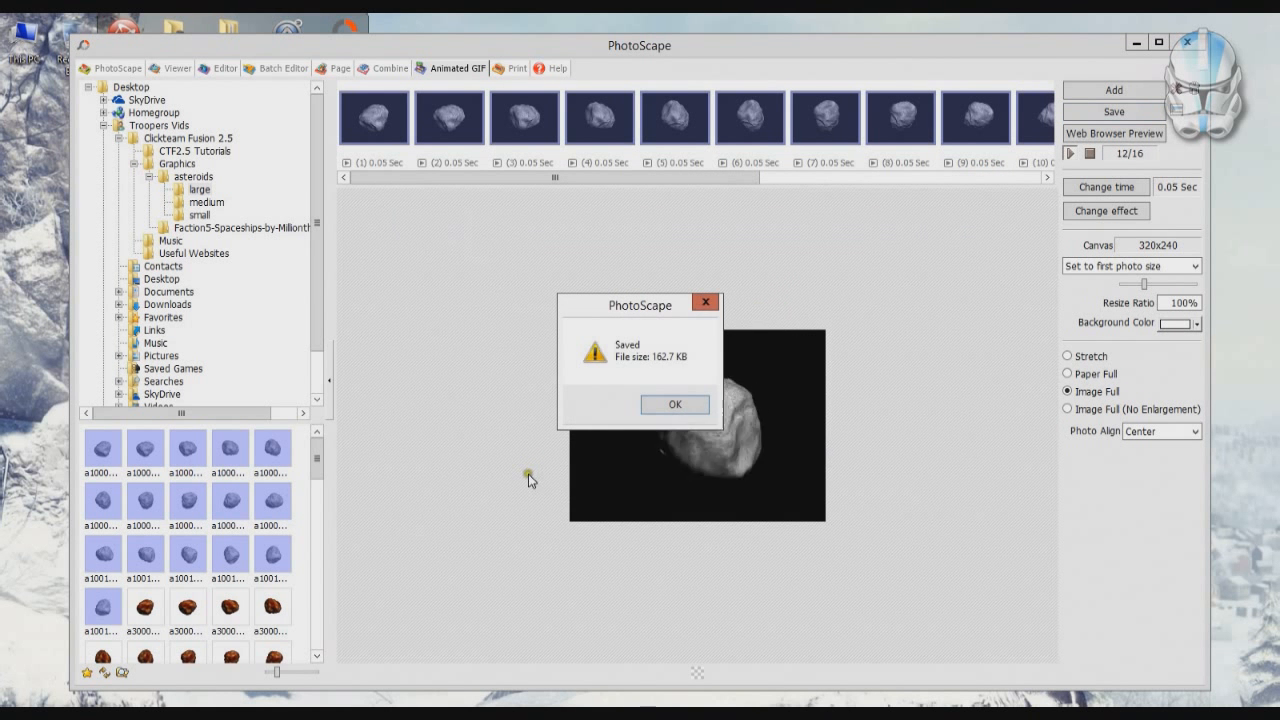
left_click(676, 406)
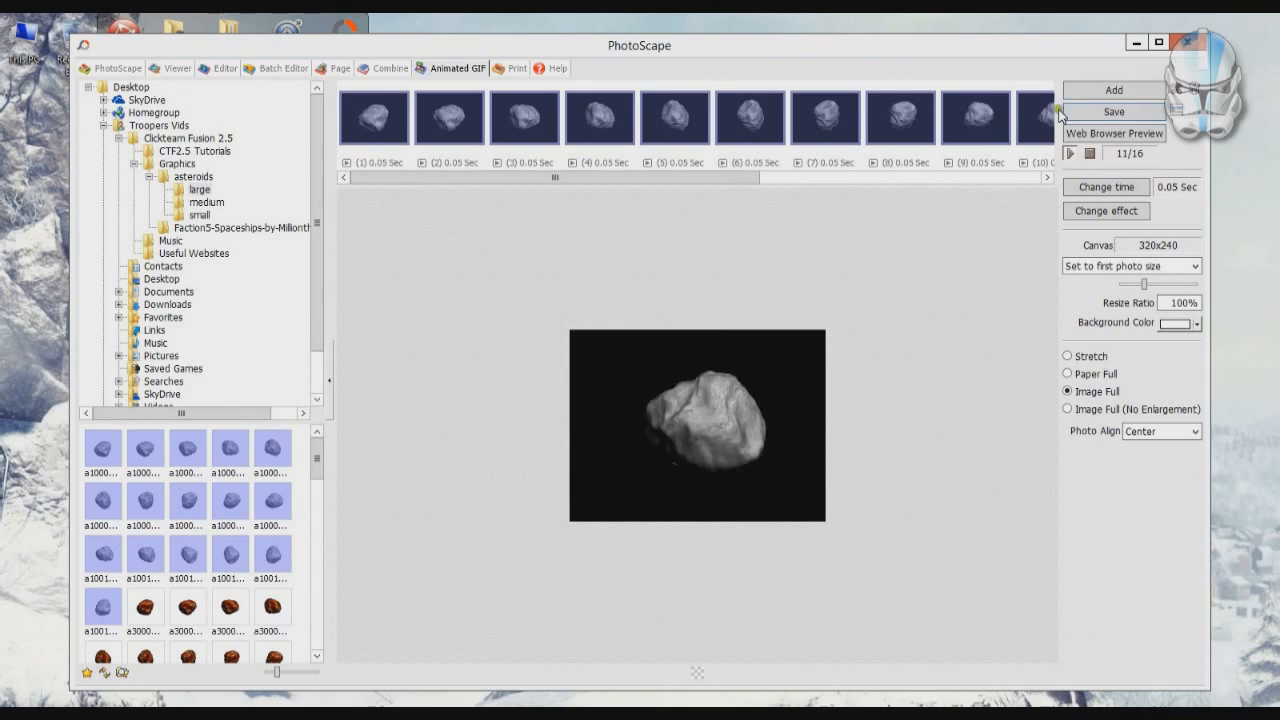
left_click(1183, 45)
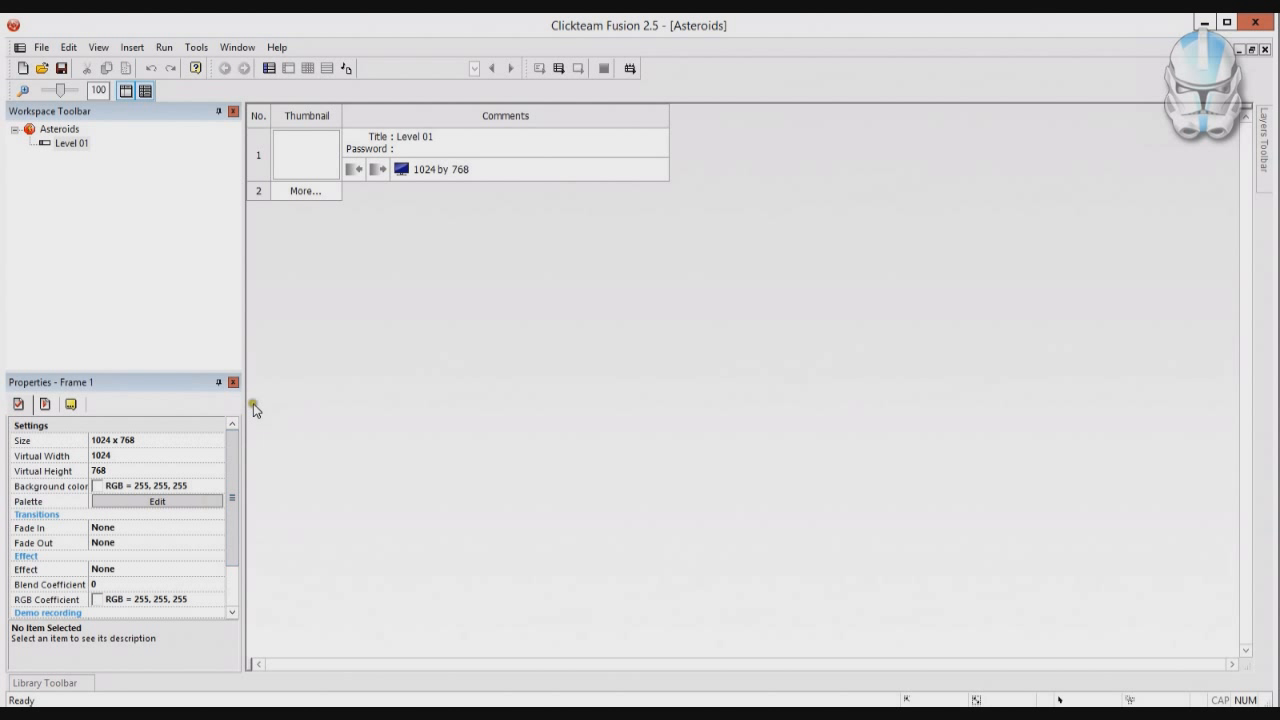
Open the Level 01 frame for editing and set its zoom to 75%.
double_click(309, 155)
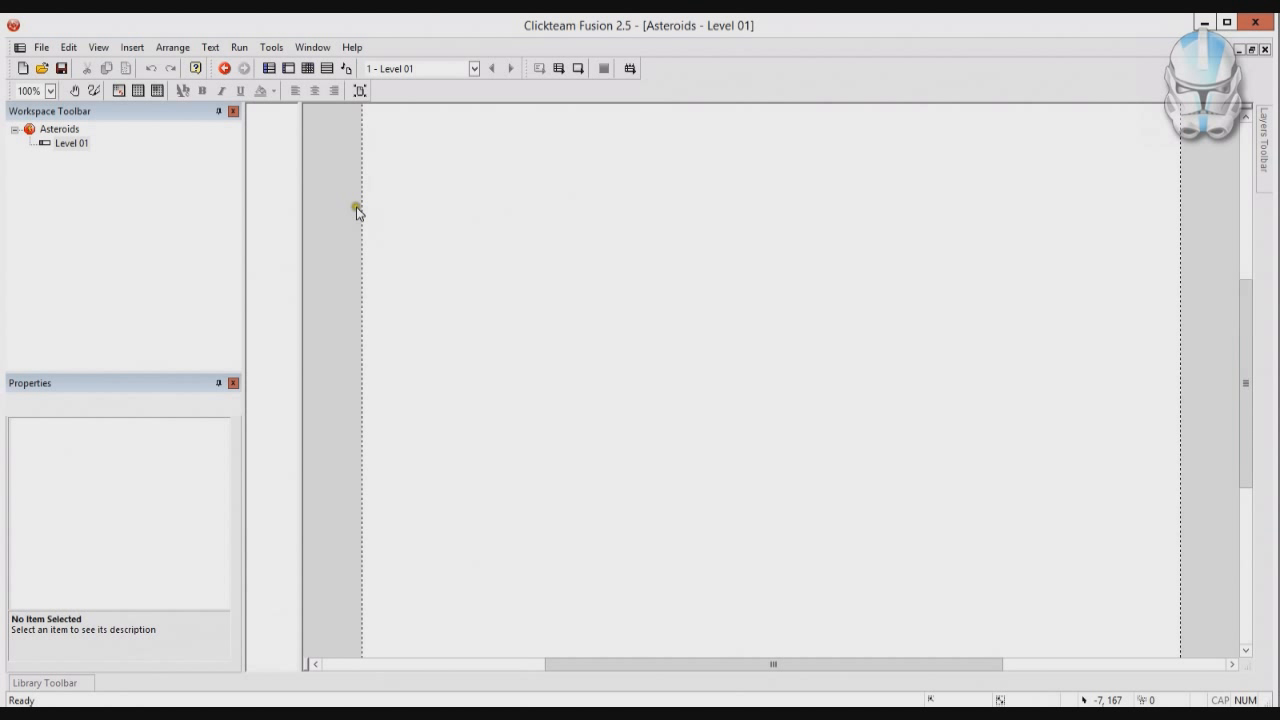
left_click(50, 91)
left_click(27, 131)
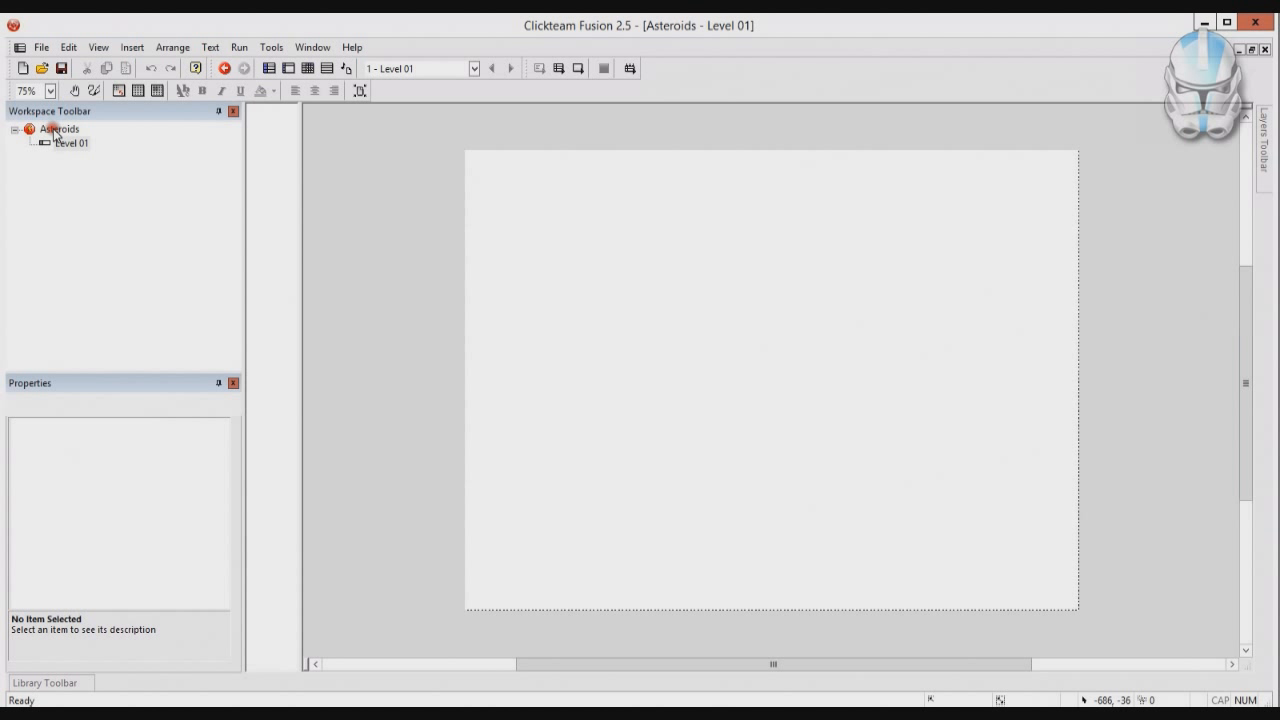
Set the background color of the Level 01 frame to black.
left_click(567, 394)
left_click(68, 147)
left_click(68, 146)
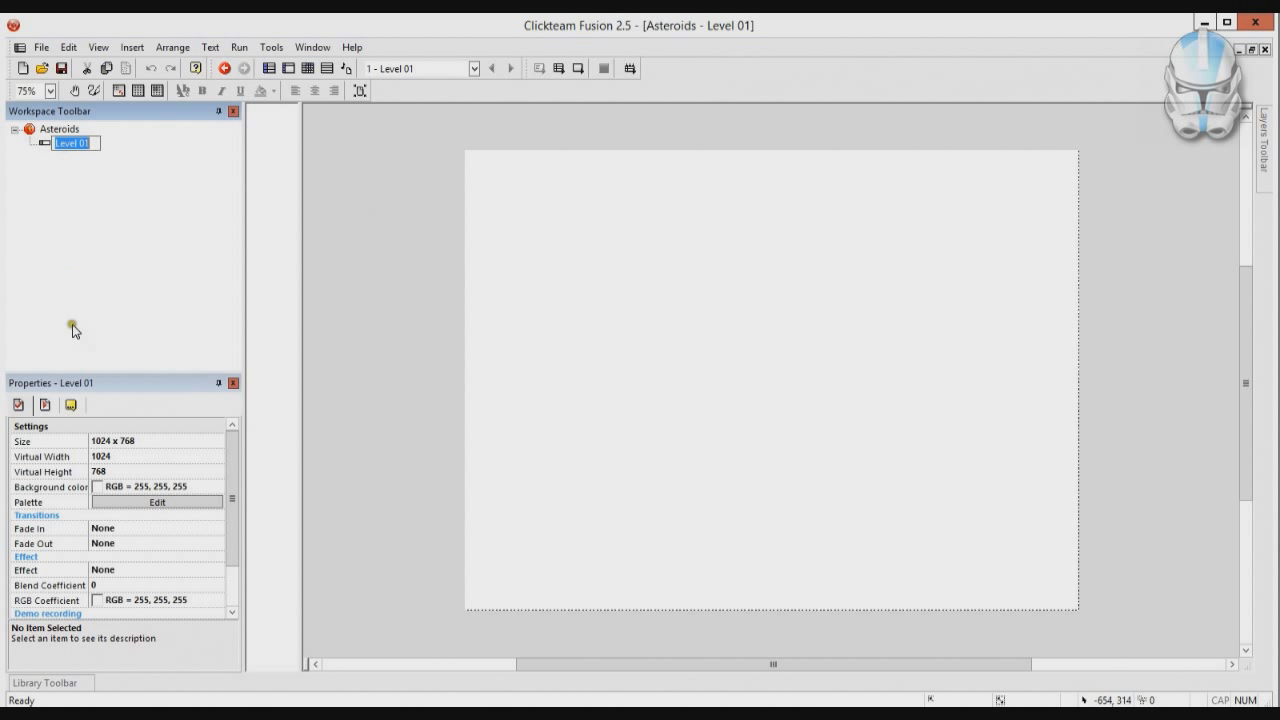
left_click(16, 405)
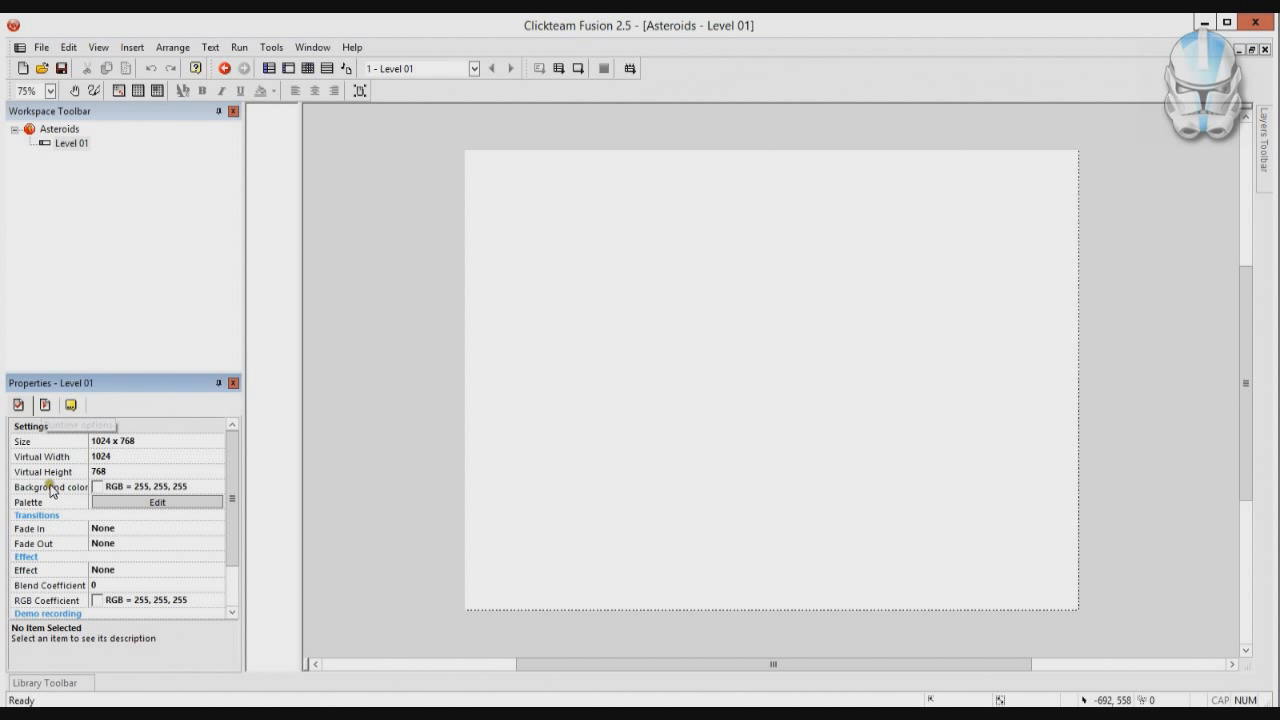
left_click(134, 491)
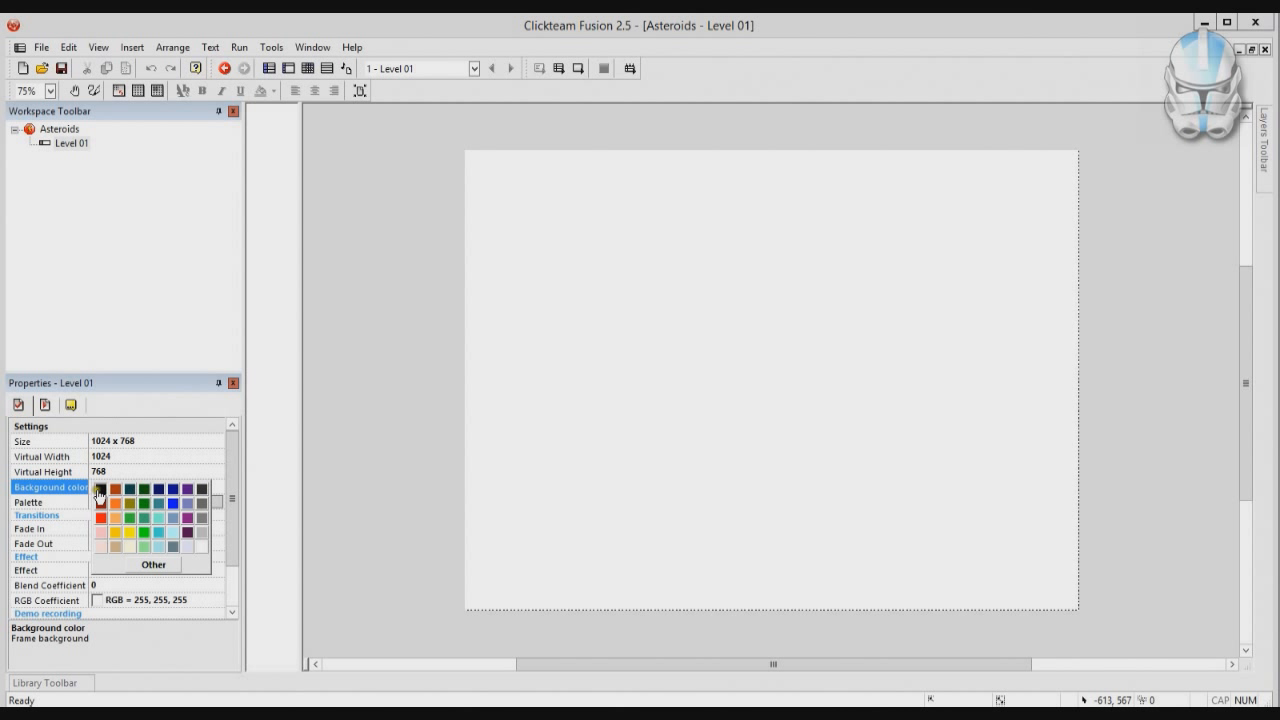
left_click(100, 490)
left_click(376, 378)
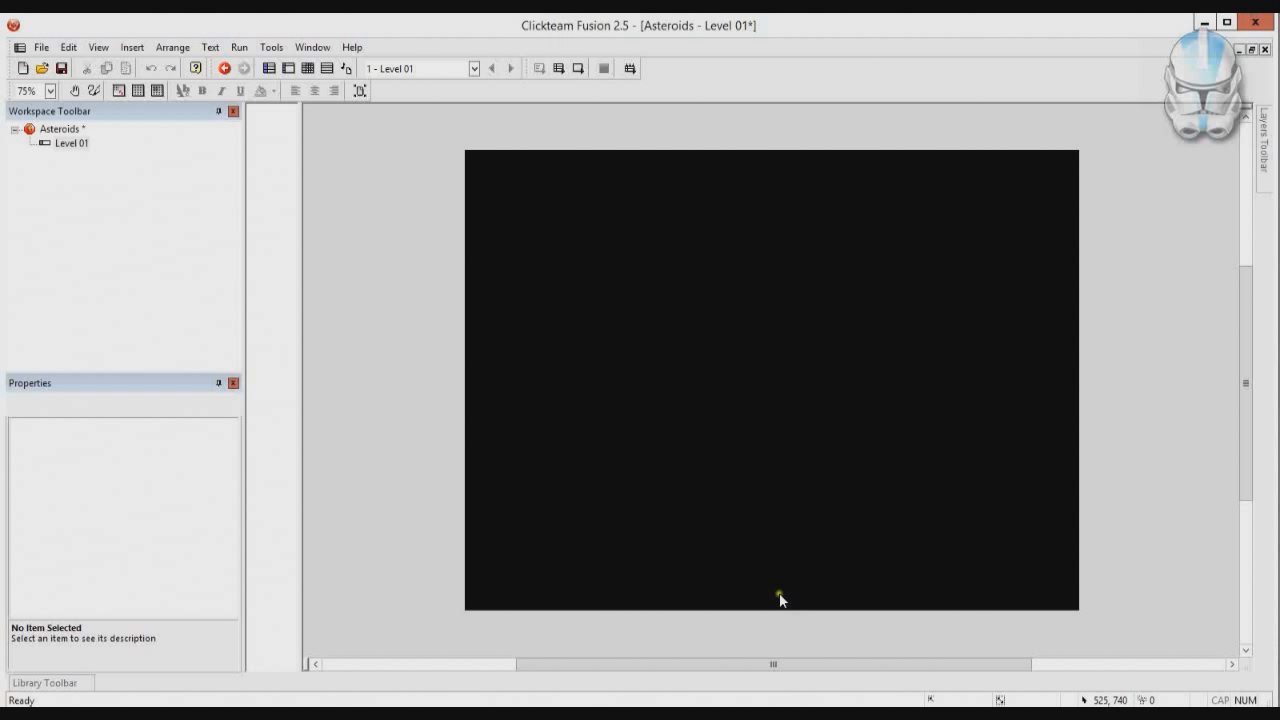
Insert an Active object into the Level 01 frame at about X 208, Y 265.
double_click(683, 390)
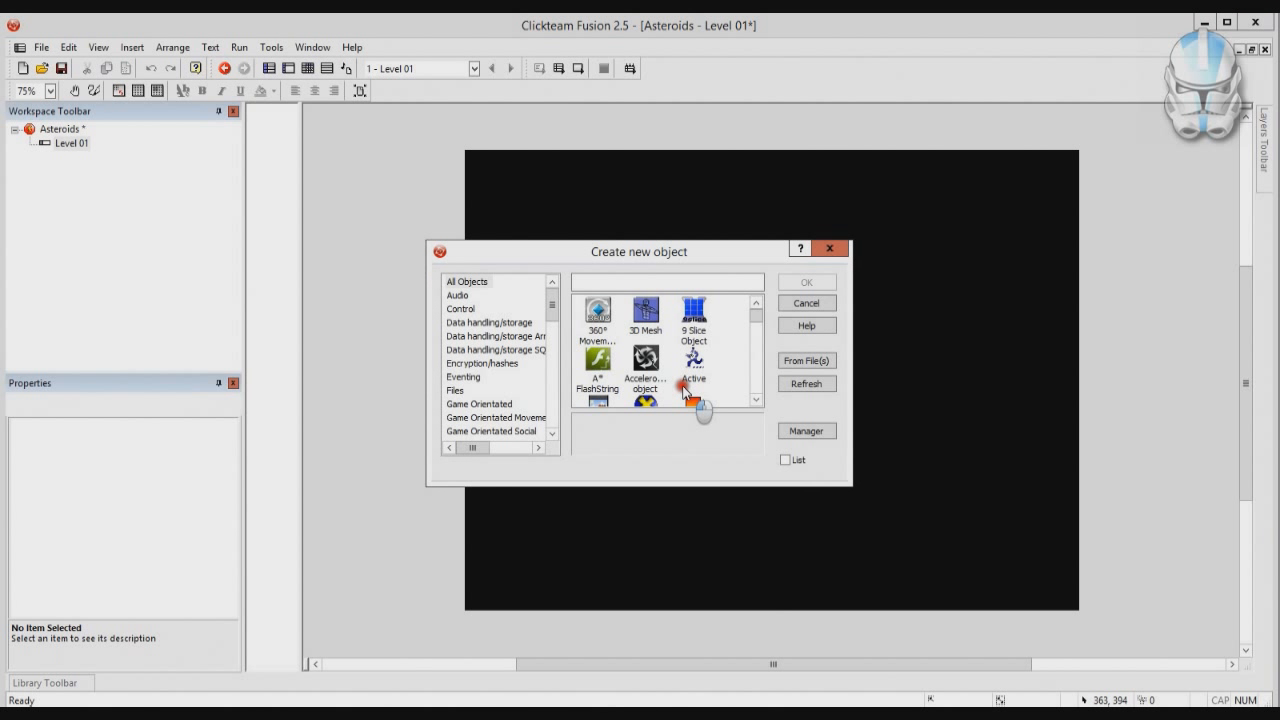
left_click_drag(588, 259, 395, 69)
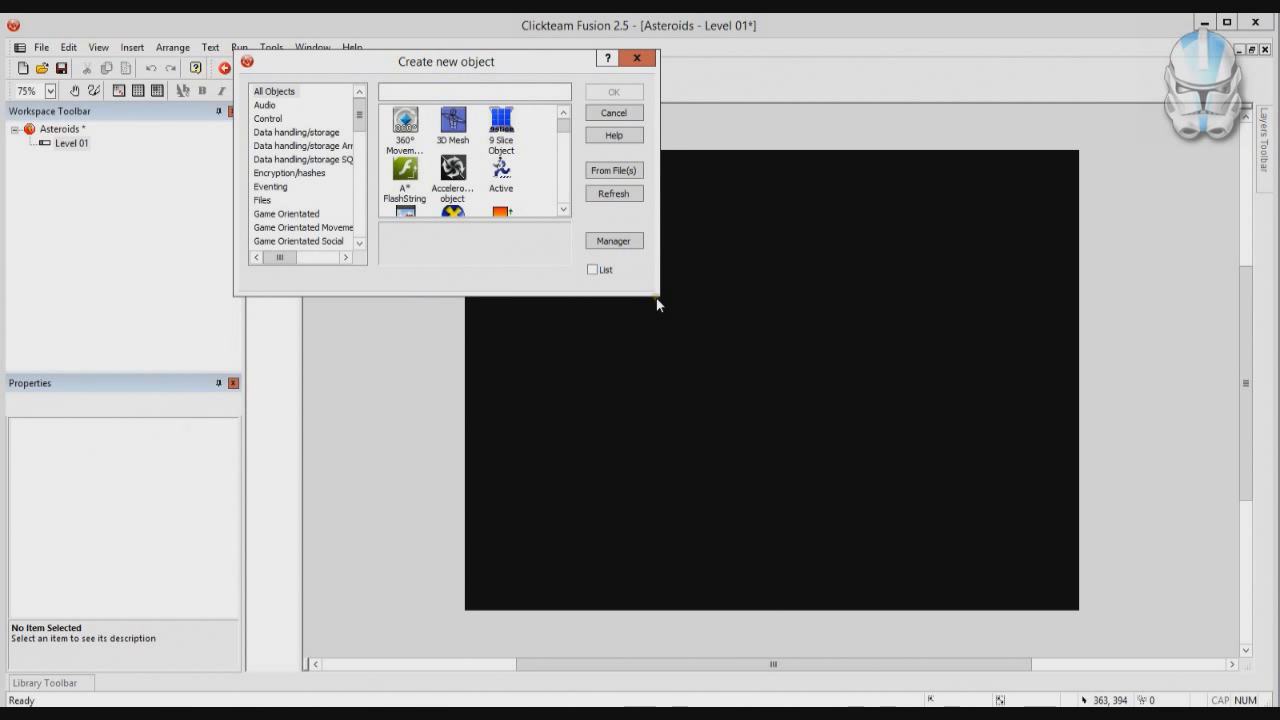
left_click_drag(656, 297, 1178, 643)
mouse_move(1084, 178)
left_mouse_down()
mouse_move(1080, 440)
mouse_move(1082, 160)
left_mouse_up()
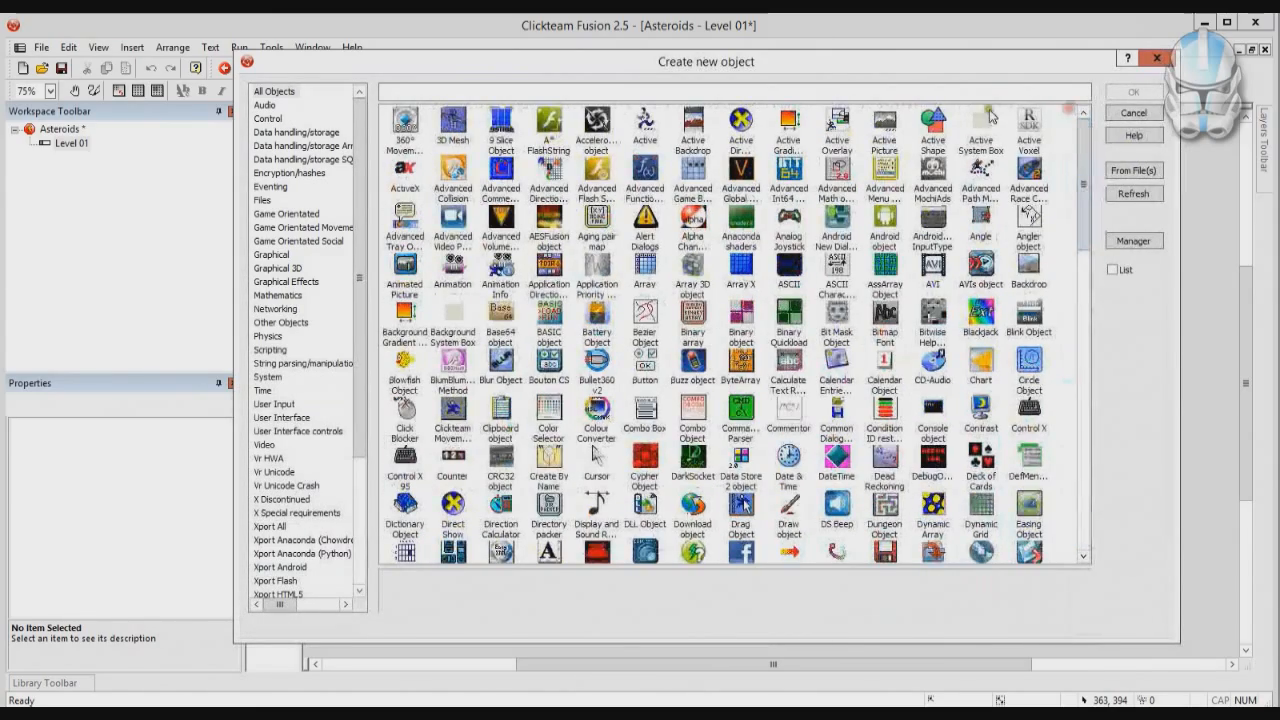
left_click(648, 133)
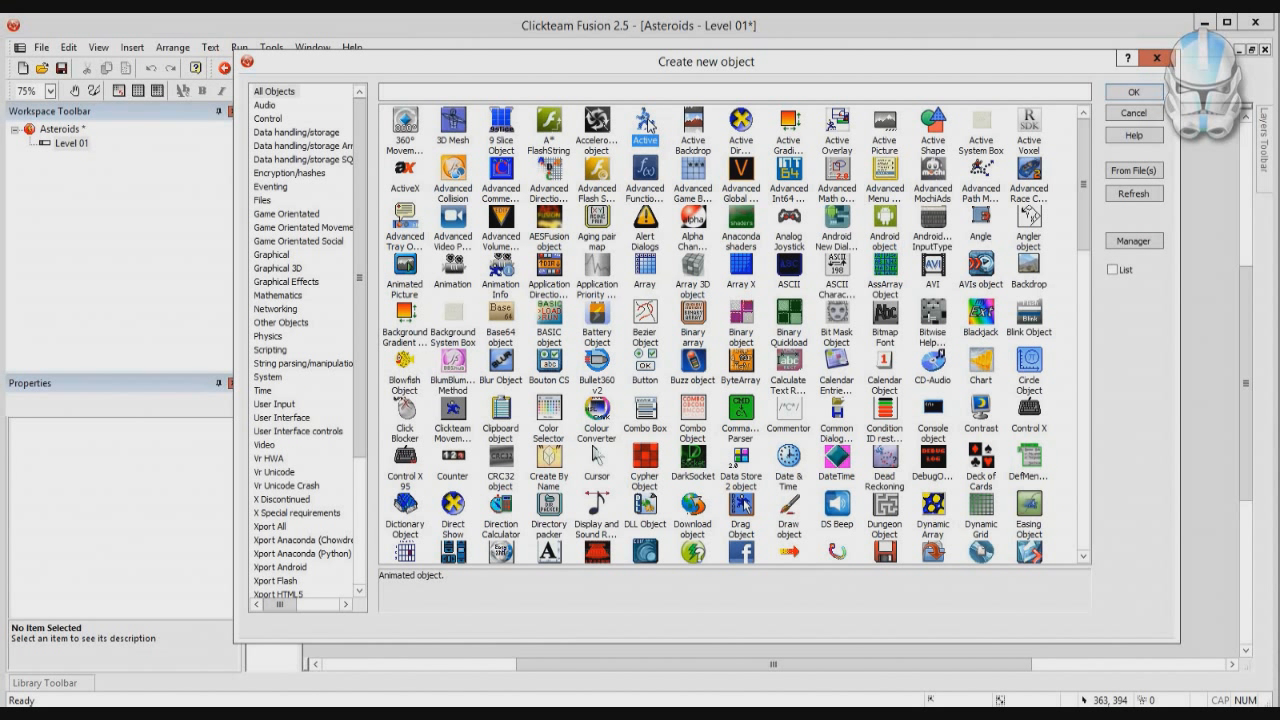
left_click(1135, 94)
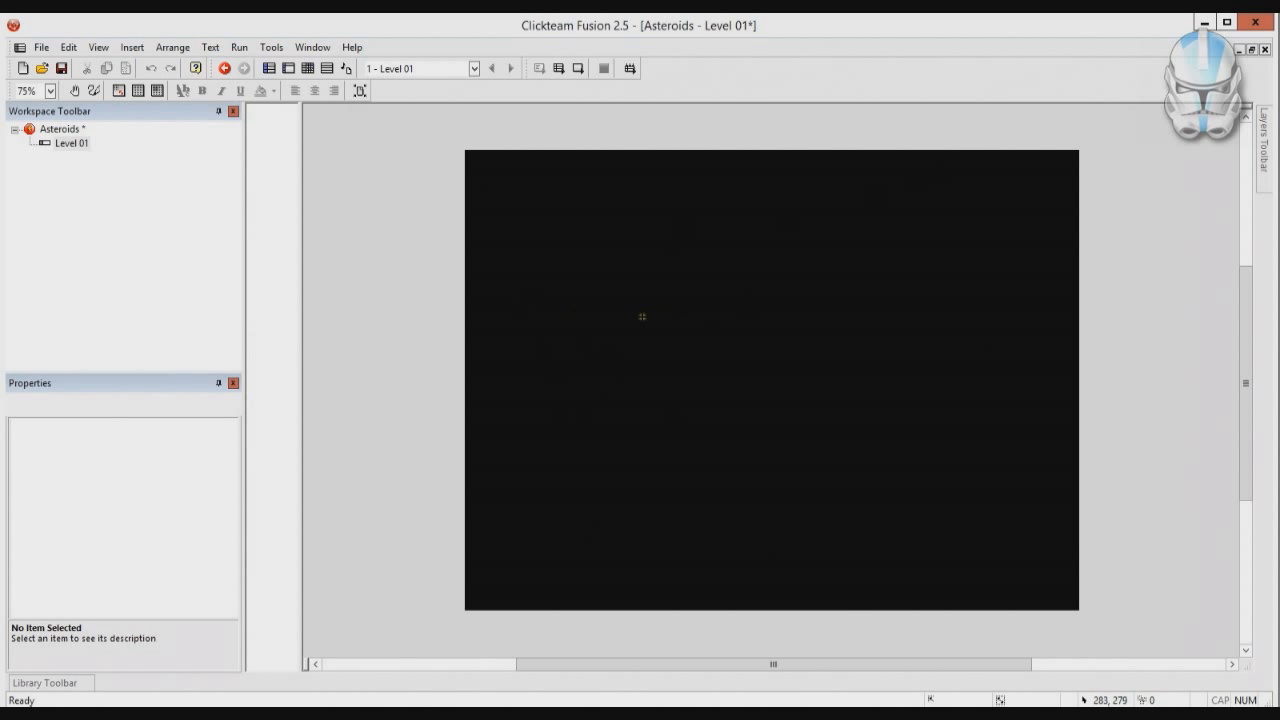
left_click(599, 318)
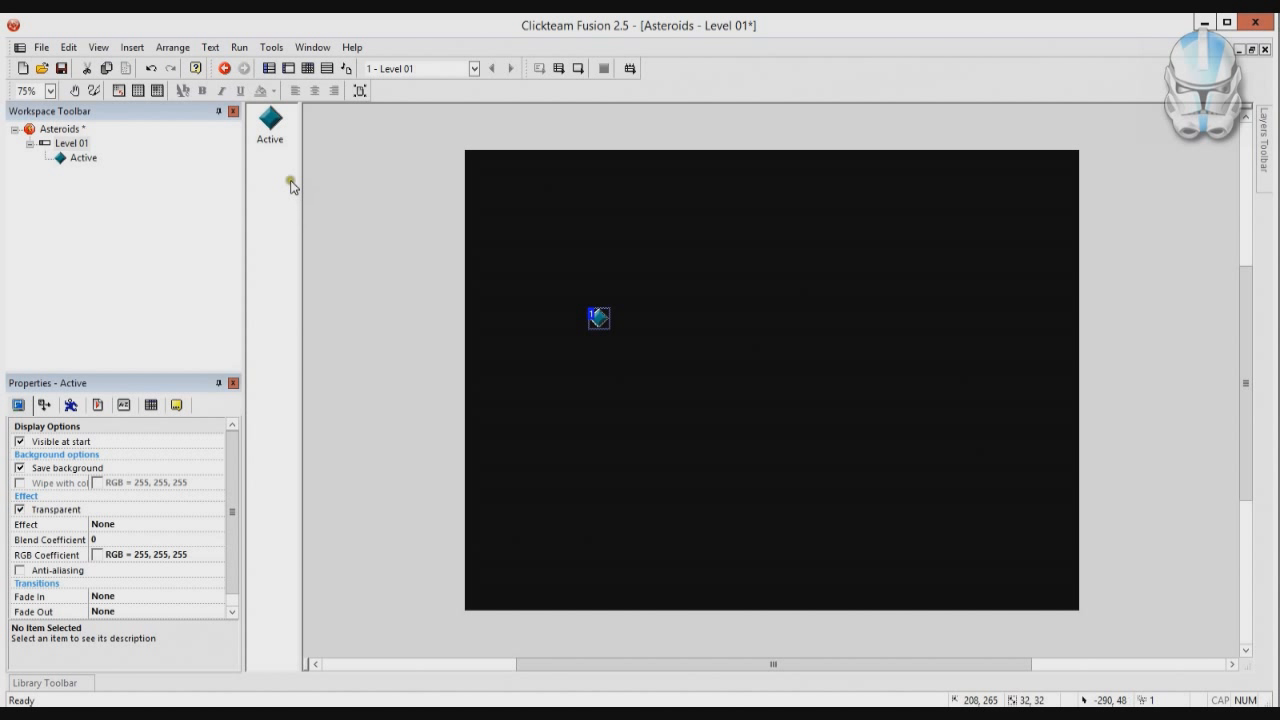
Rename the Active object as Asteroid.
left_click(270, 138)
right_click(272, 144)
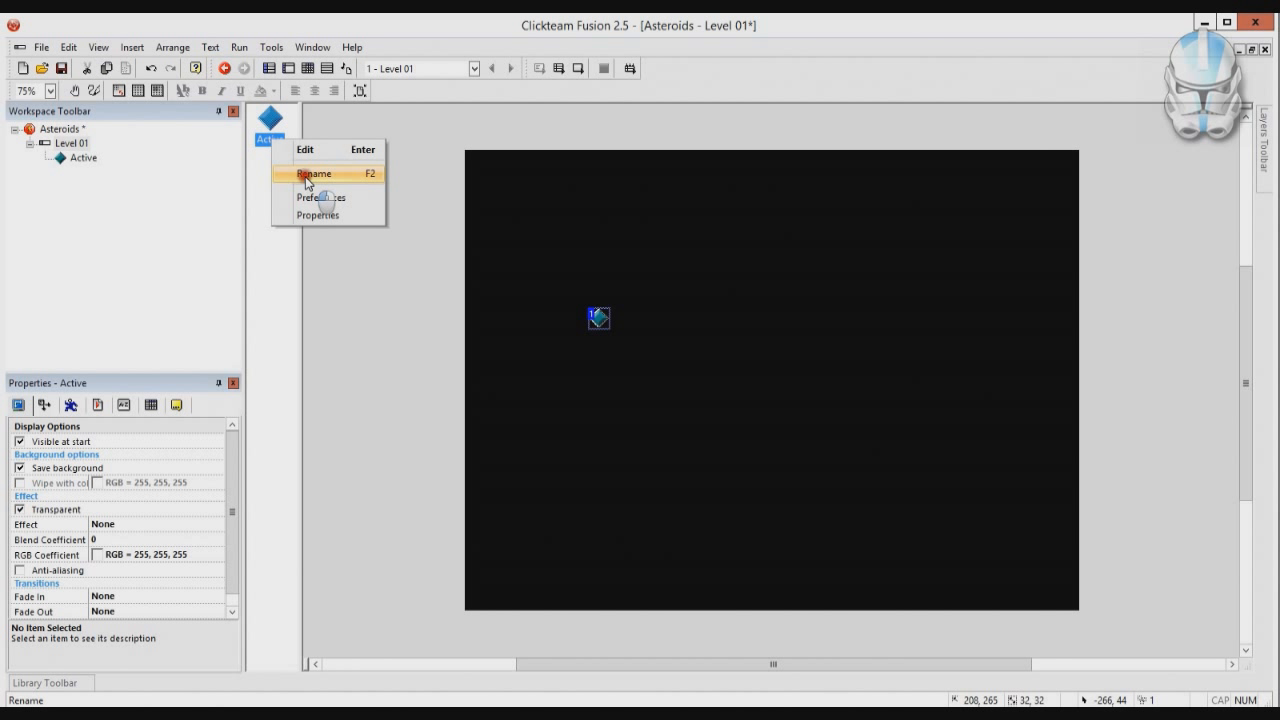
left_click(313, 174)
type("Asteroid")
key("Return")
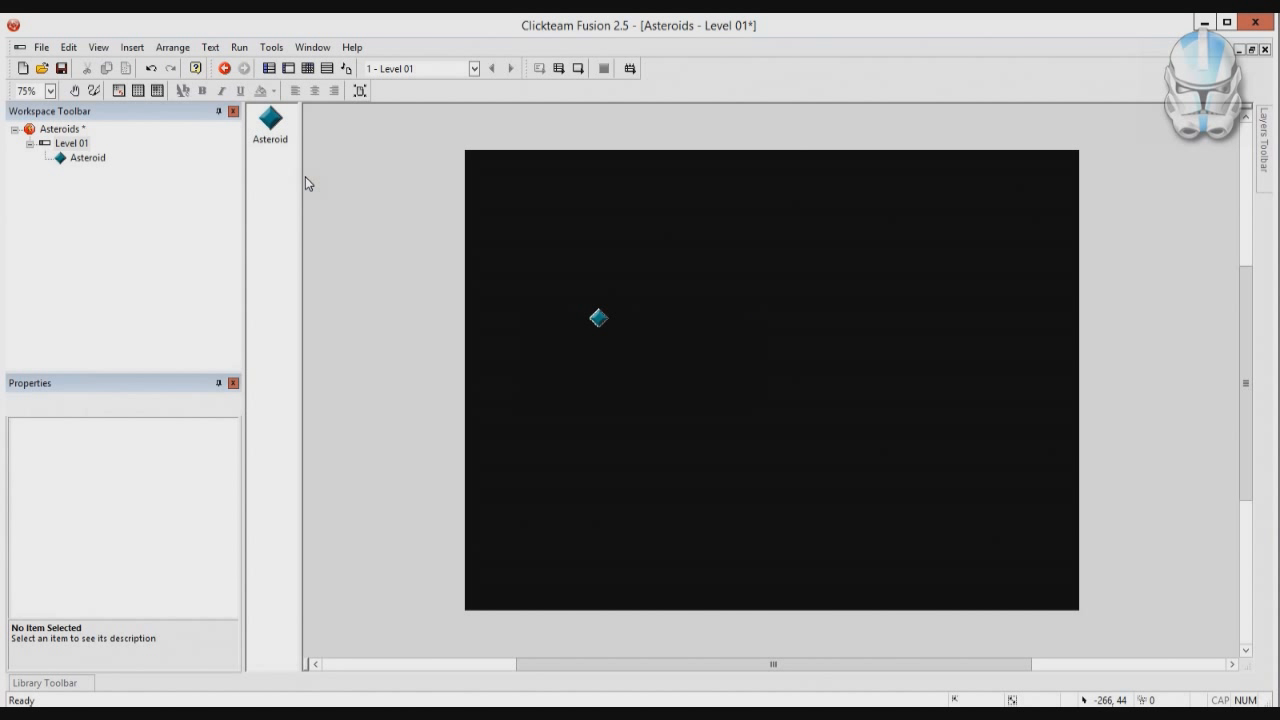
Open the Asteroid object's animation editor and enlarge its window over most of the workspace.
double_click(597, 319)
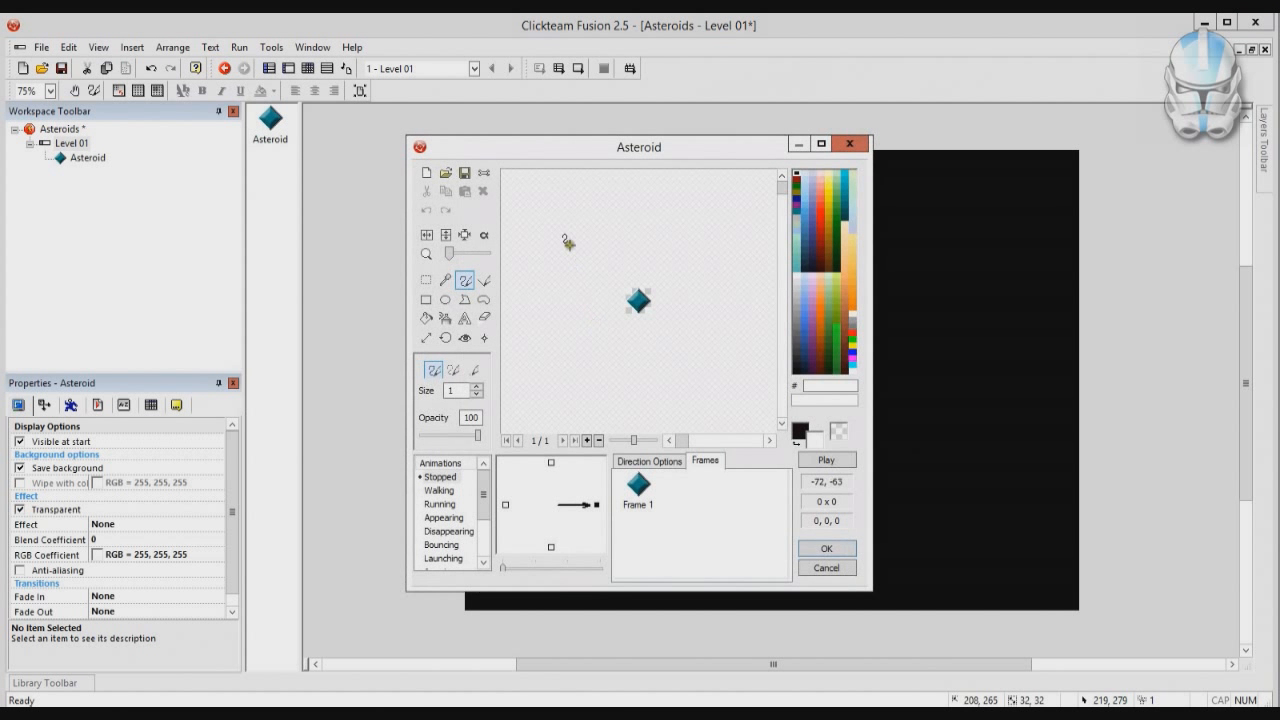
left_click_drag(551, 148, 282, 46)
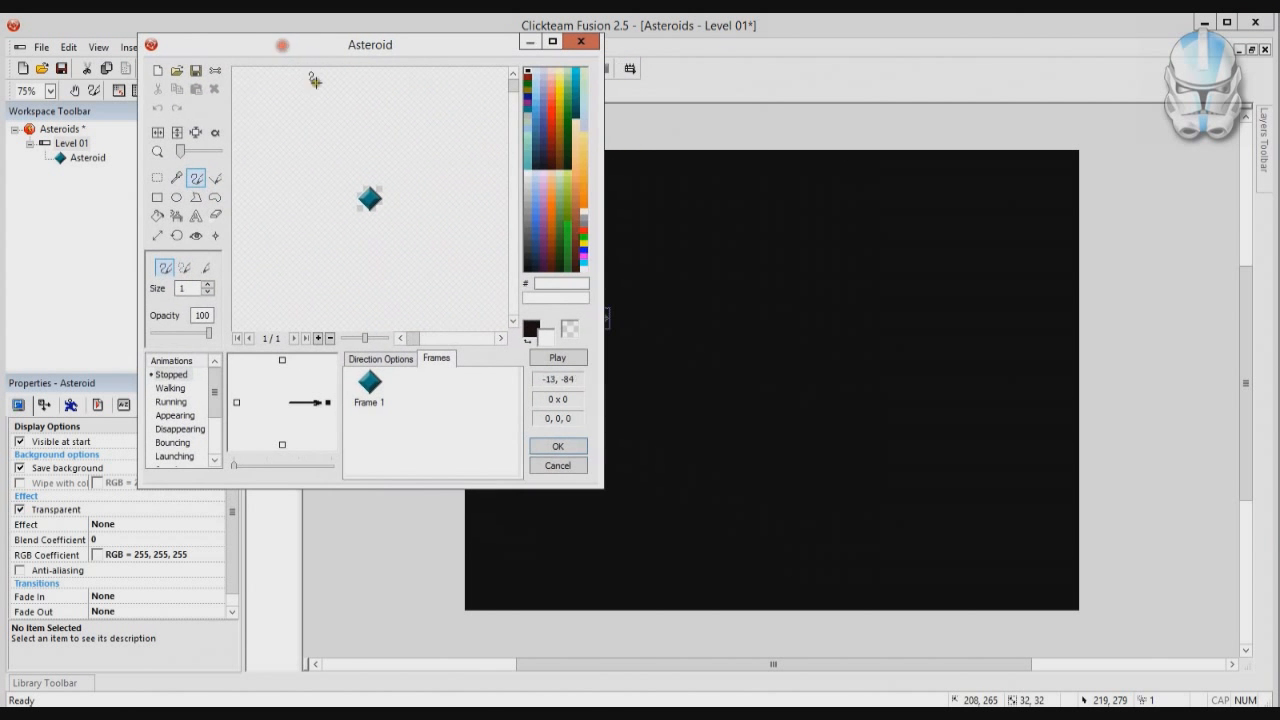
left_click_drag(591, 486, 1143, 621)
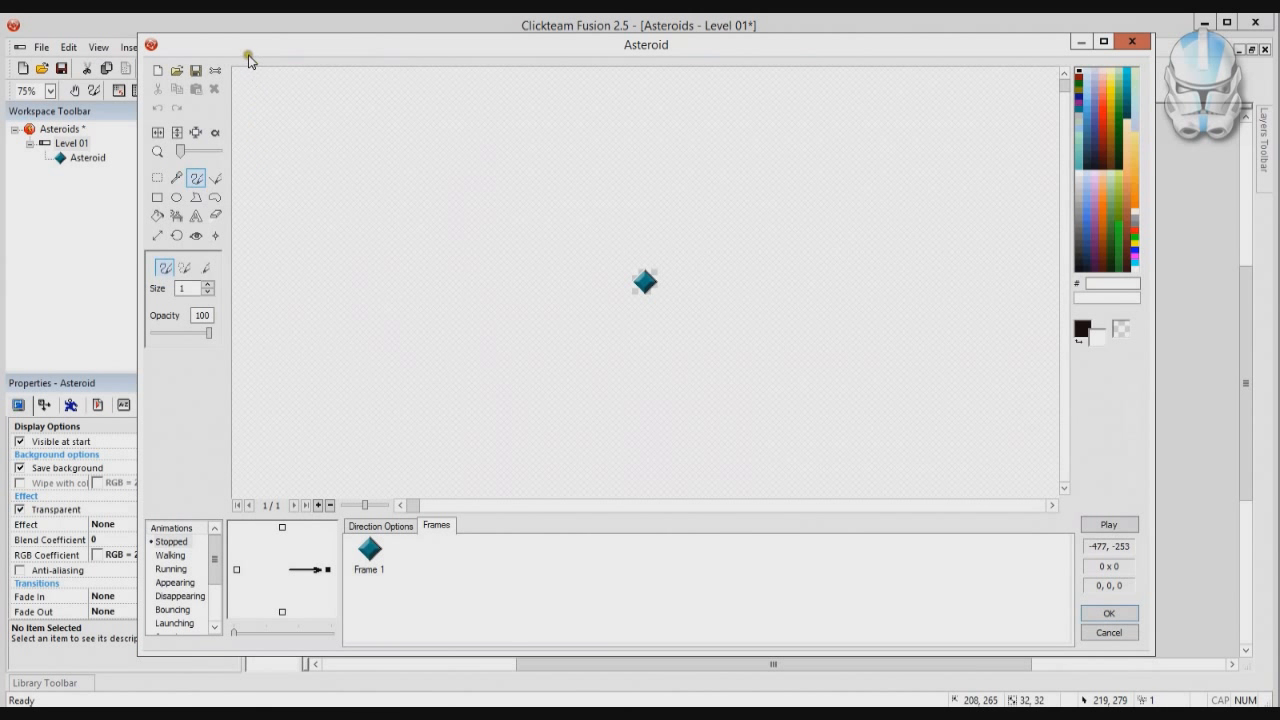
Start importing an image for the Asteroid object and browse to Clickteam Fusion 2.5 > Graphics > asteroids > large.
left_click(177, 72)
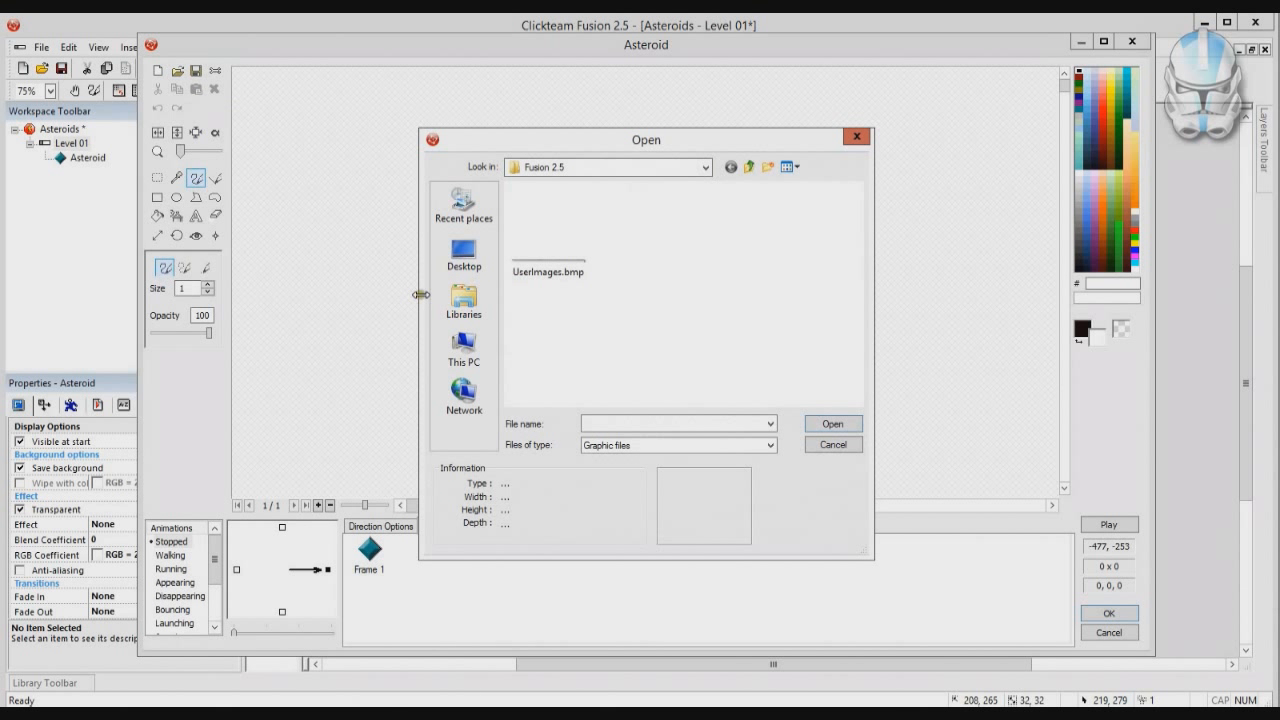
left_click_drag(421, 294, 221, 260)
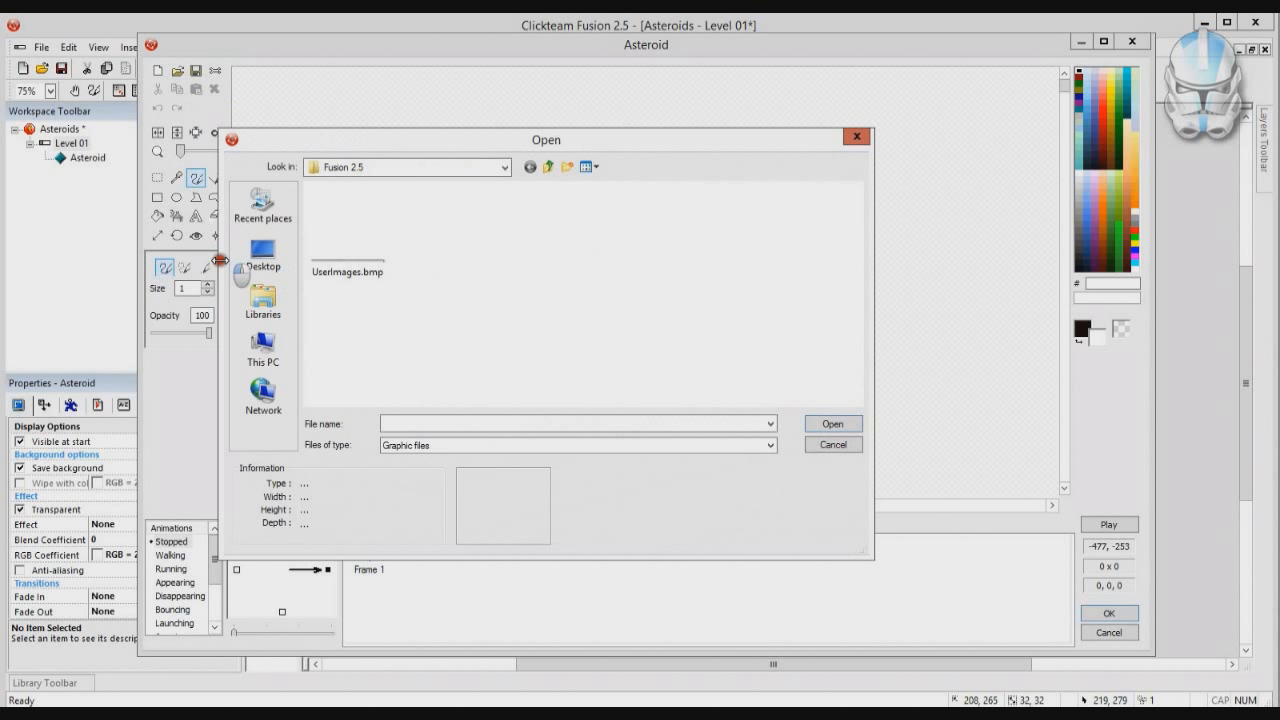
left_click(505, 167)
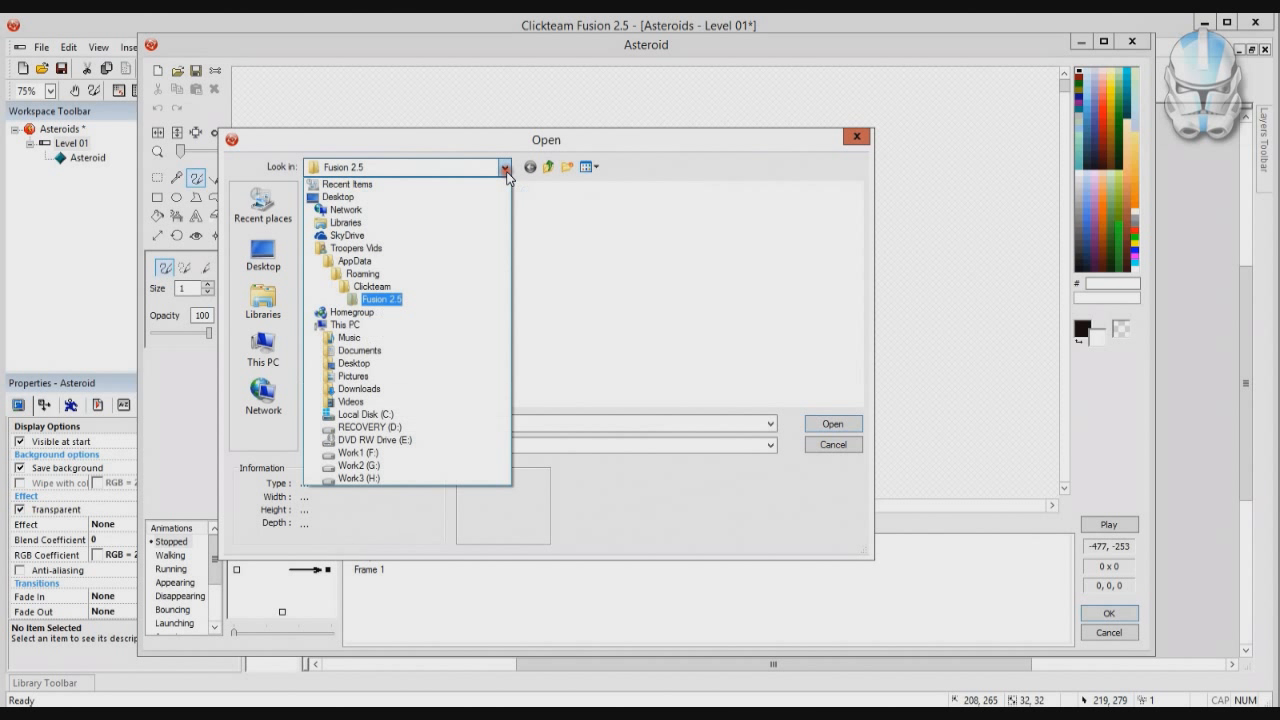
left_click(383, 248)
left_click(325, 222)
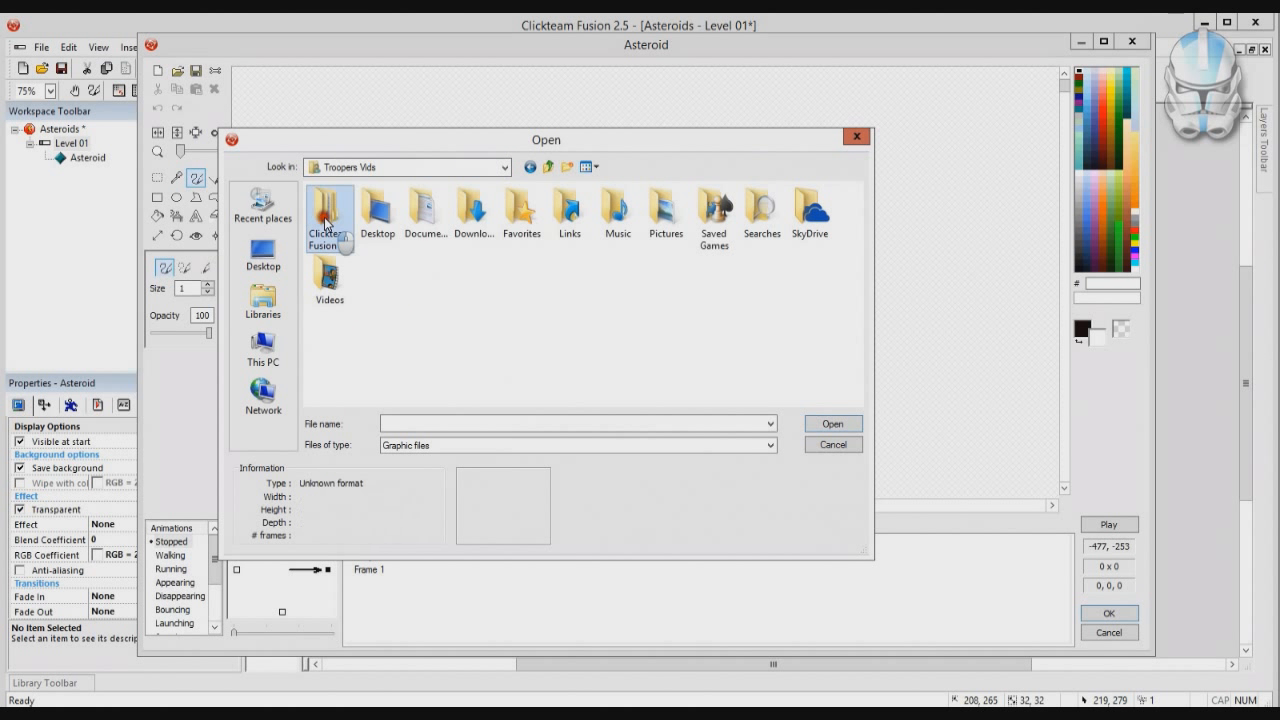
double_click(325, 222)
double_click(340, 220)
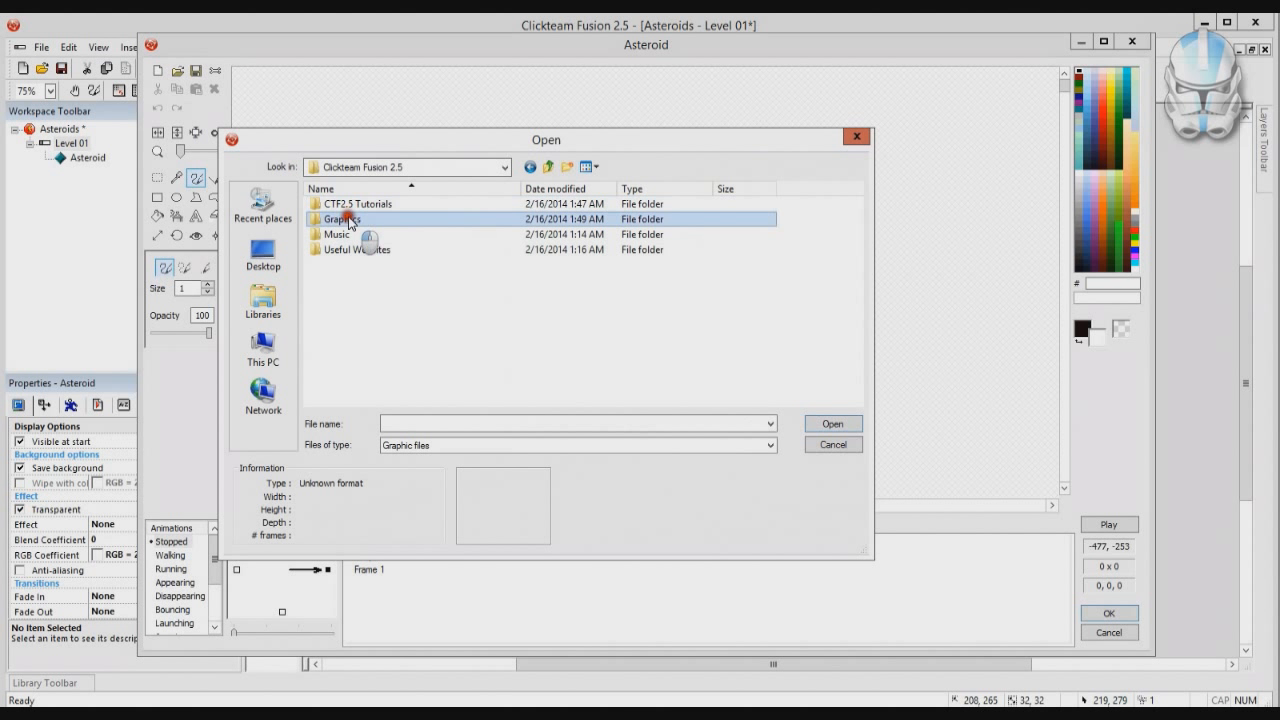
double_click(357, 205)
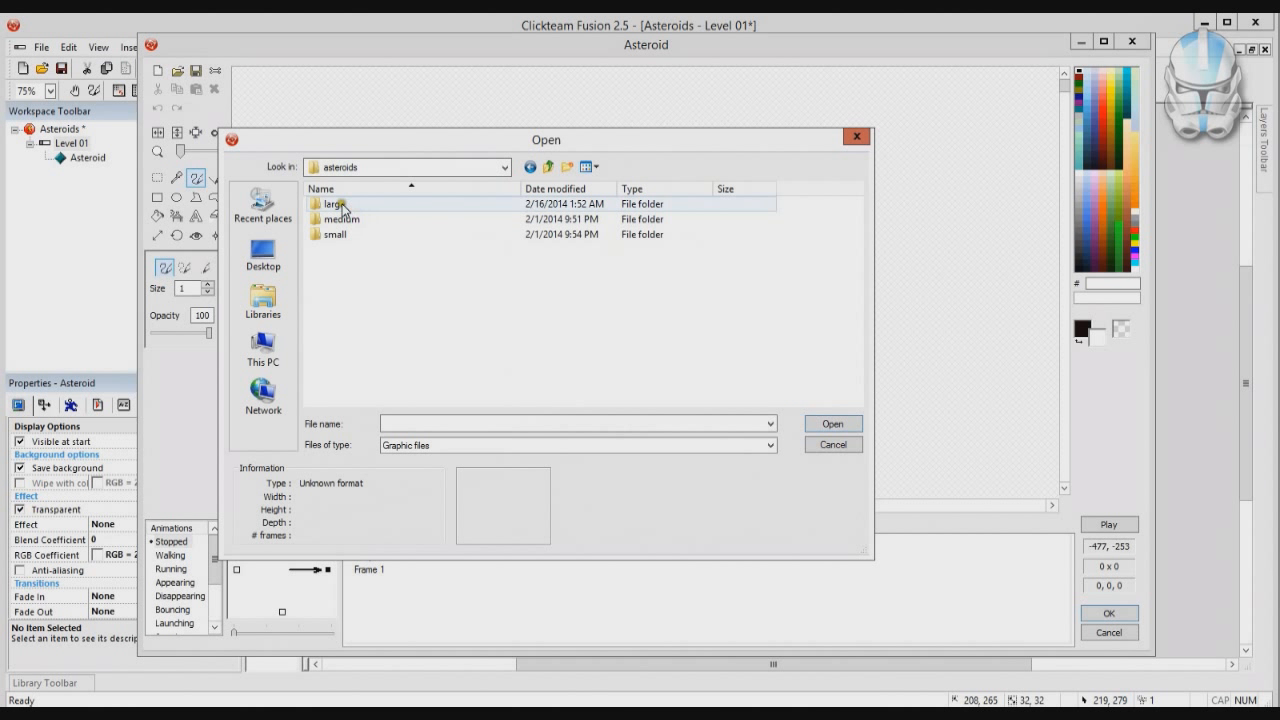
double_click(340, 206)
left_click_drag(471, 143, 463, 63)
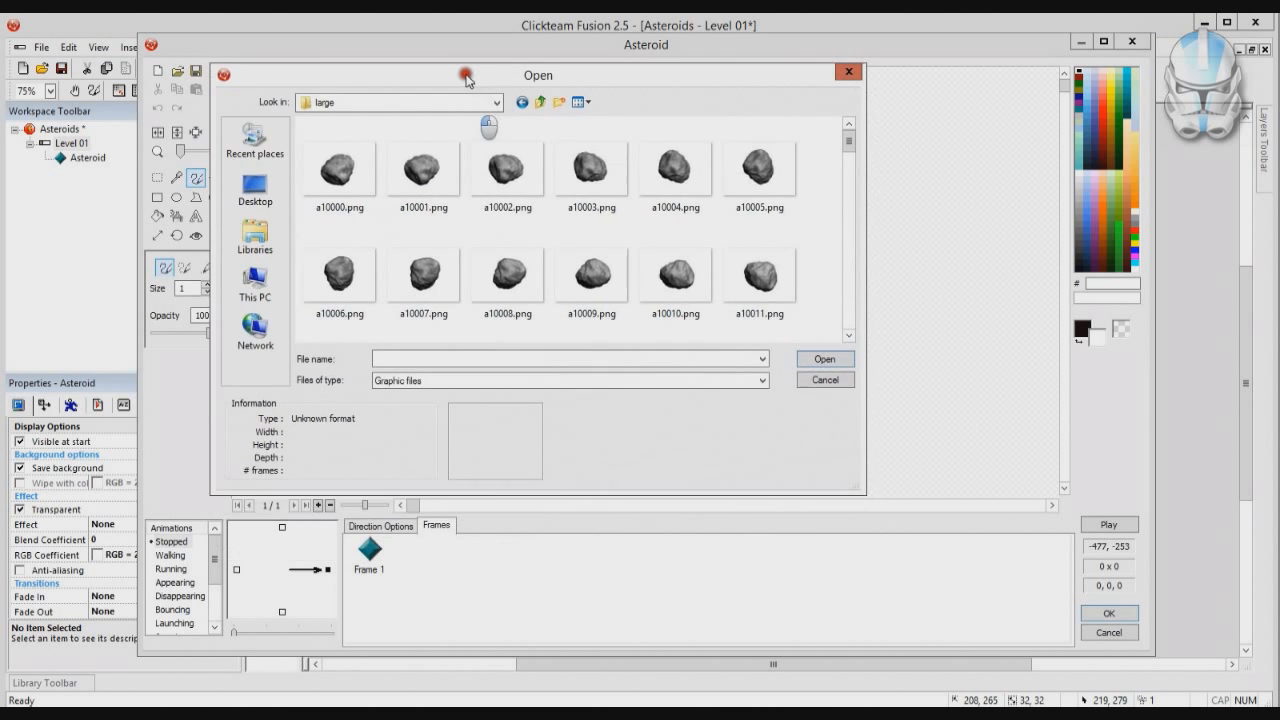
Enlarge the file browser, filter the large folder to Compuserve Bitmap files (*.gif), and open Asteroid.gif.
left_click_drag(866, 480, 1069, 657)
left_click_drag(1057, 190, 1032, 76)
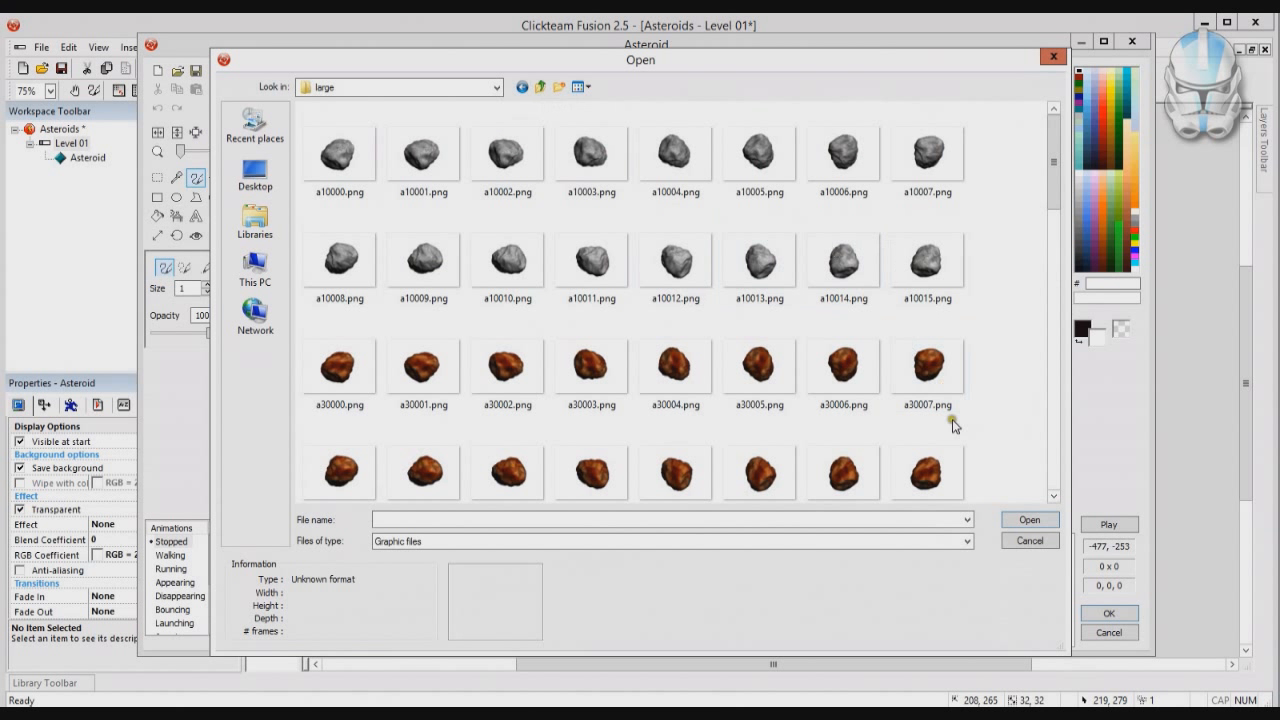
left_click(968, 548)
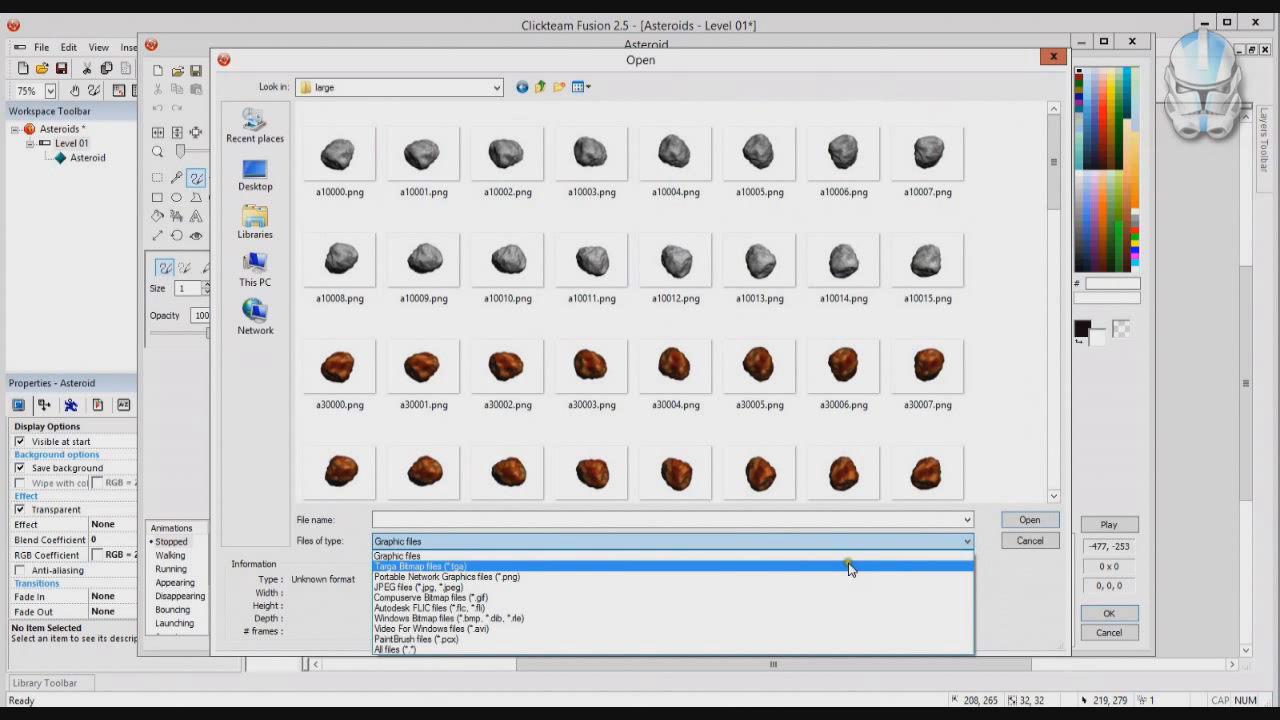
left_click(459, 599)
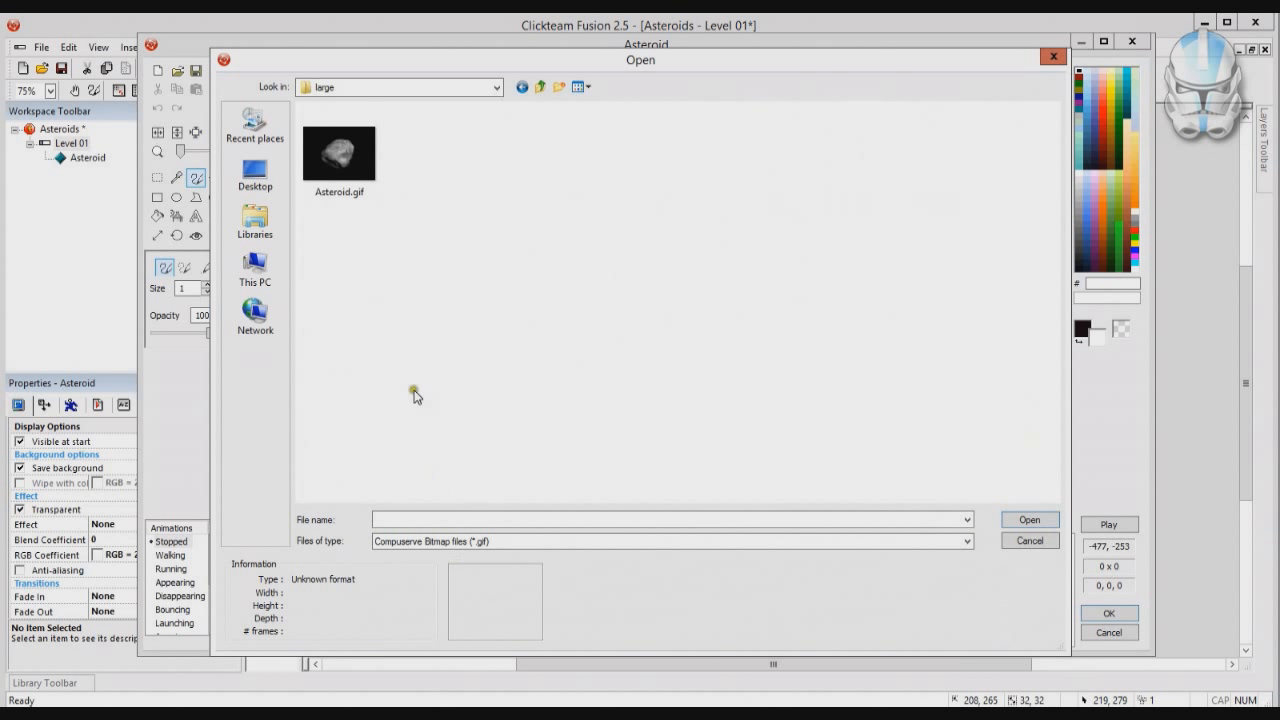
left_click(339, 160)
left_click(1012, 519)
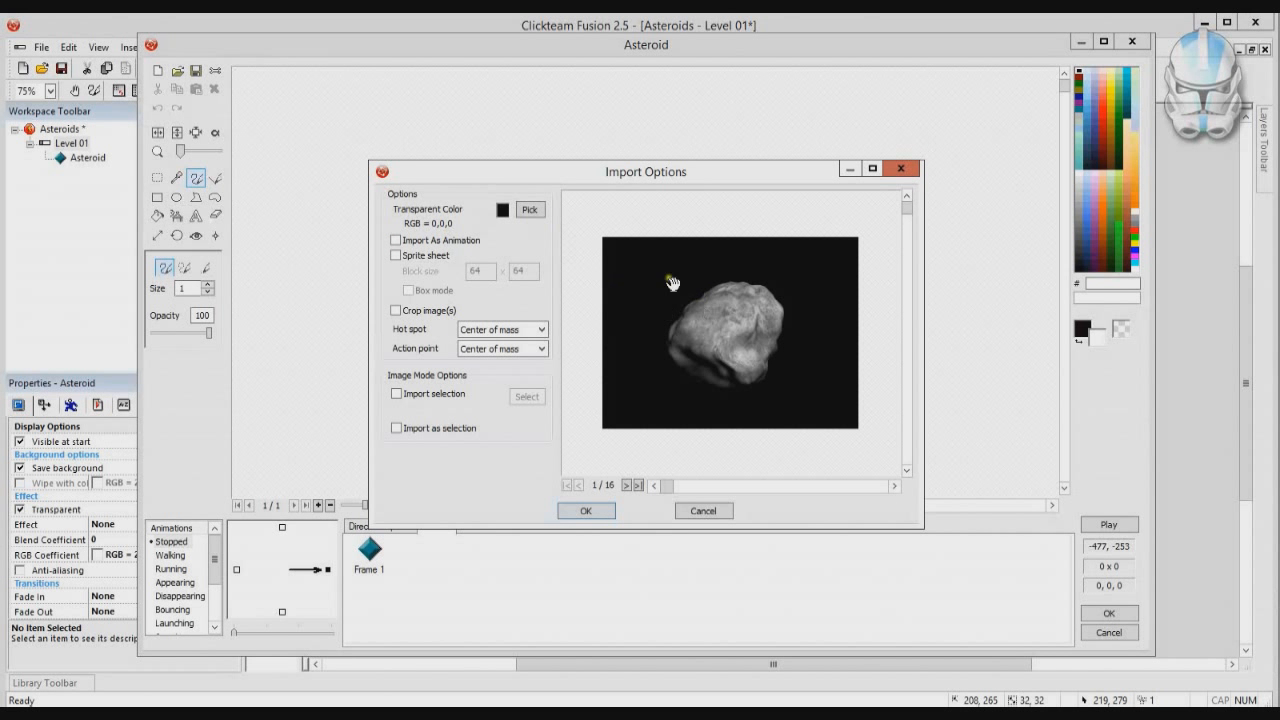
Import the GIF as an animation with black as the transparent colour, replacing the current animation, and accept the changes to the Asteroid object.
left_click(530, 210)
left_click(396, 241)
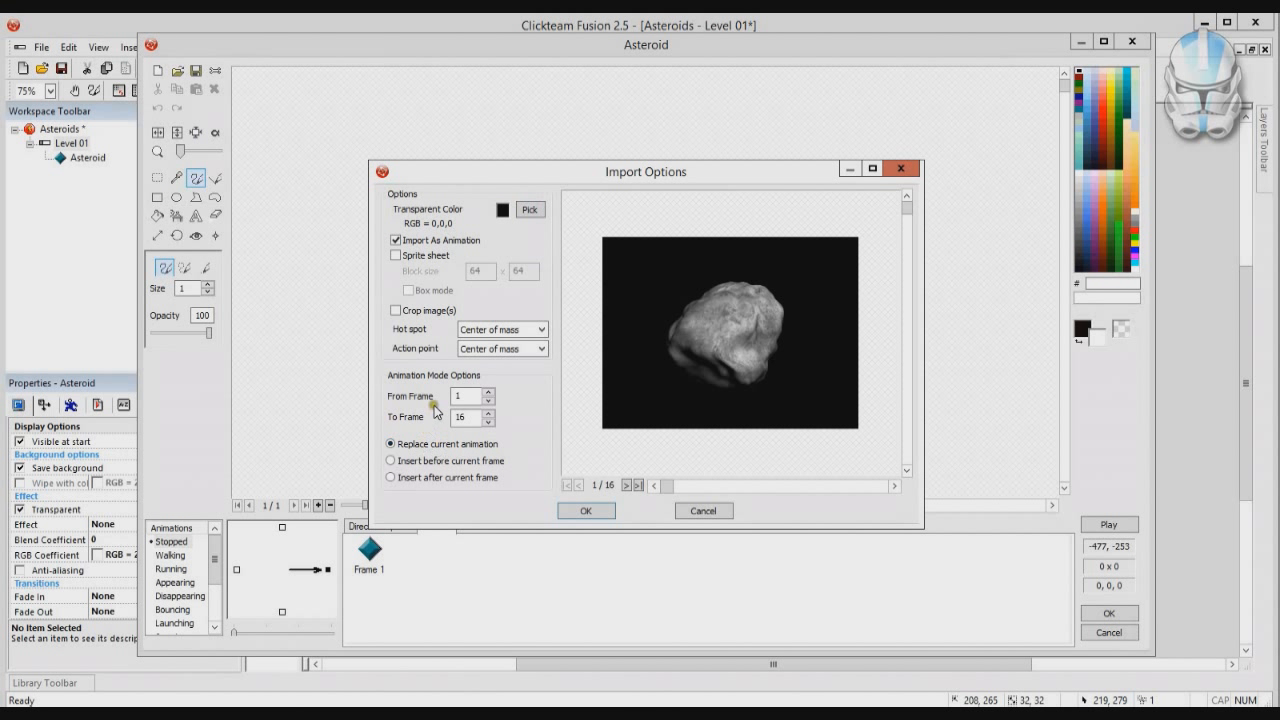
left_click(595, 512)
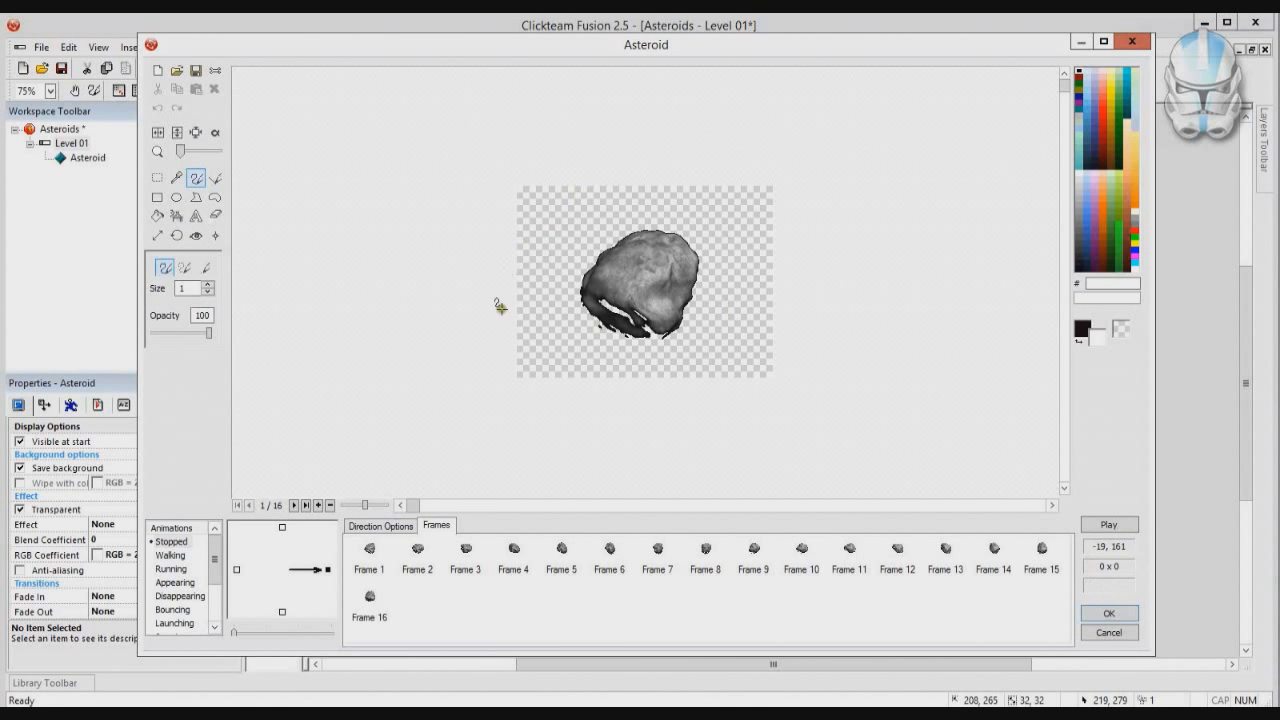
left_click(1109, 614)
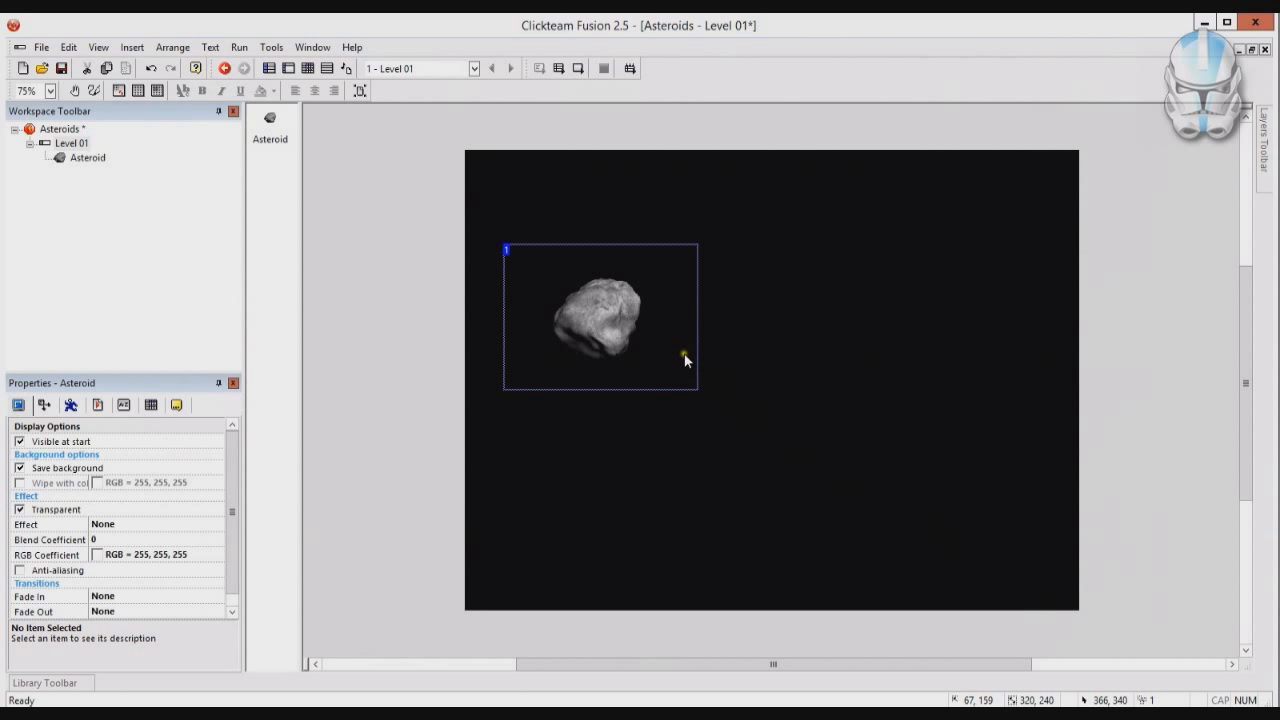
Run the Level 01 frame twice to check how the asteroid animation plays, closing the game window each time.
left_click(579, 69)
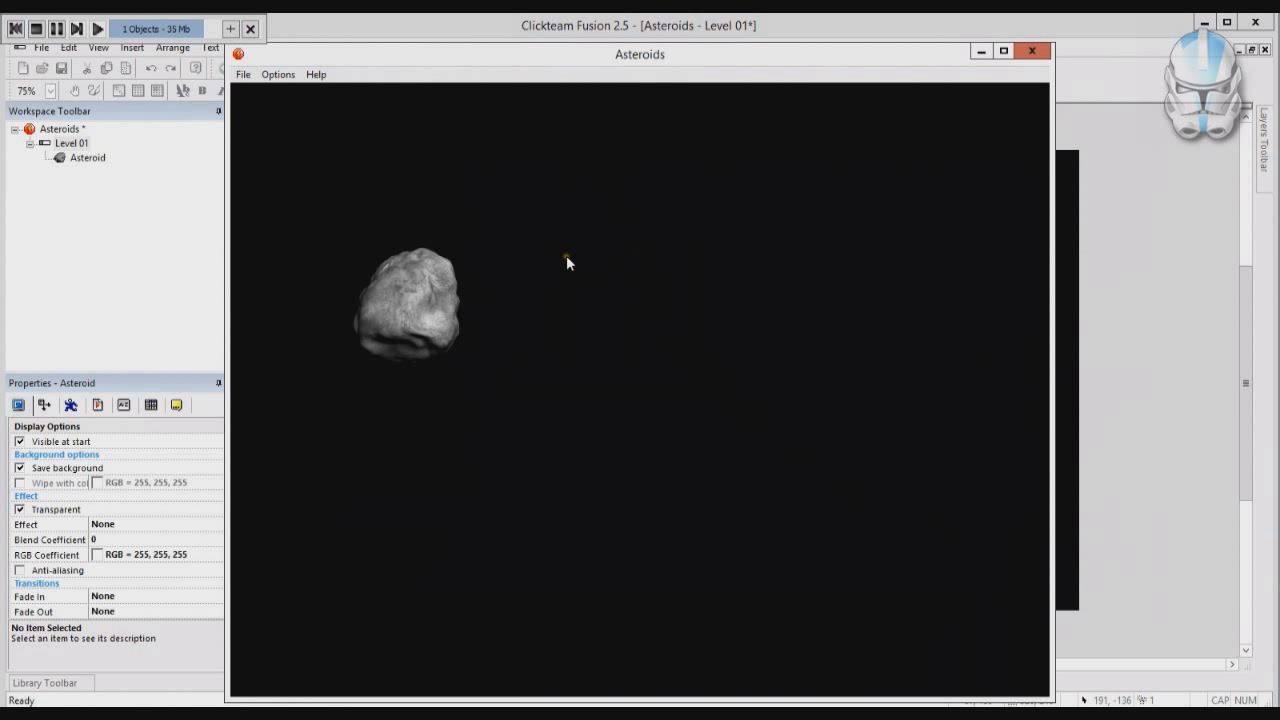
left_click(1033, 51)
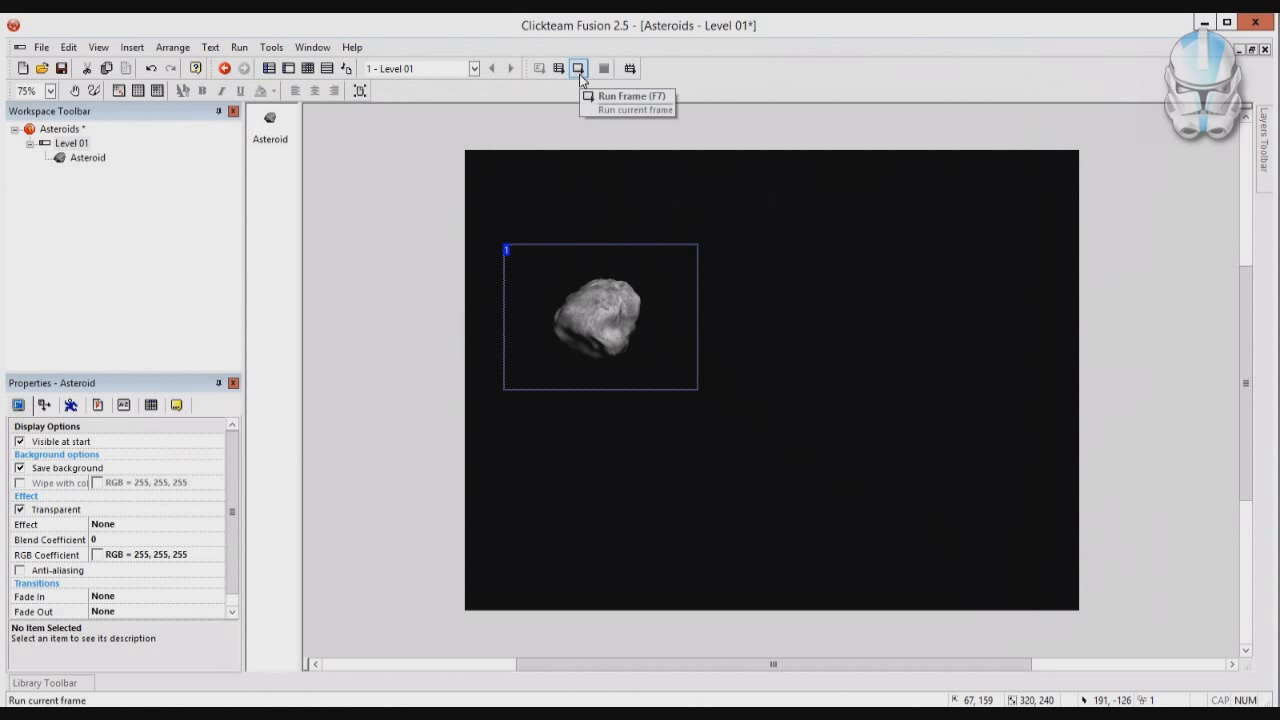
left_click(580, 73)
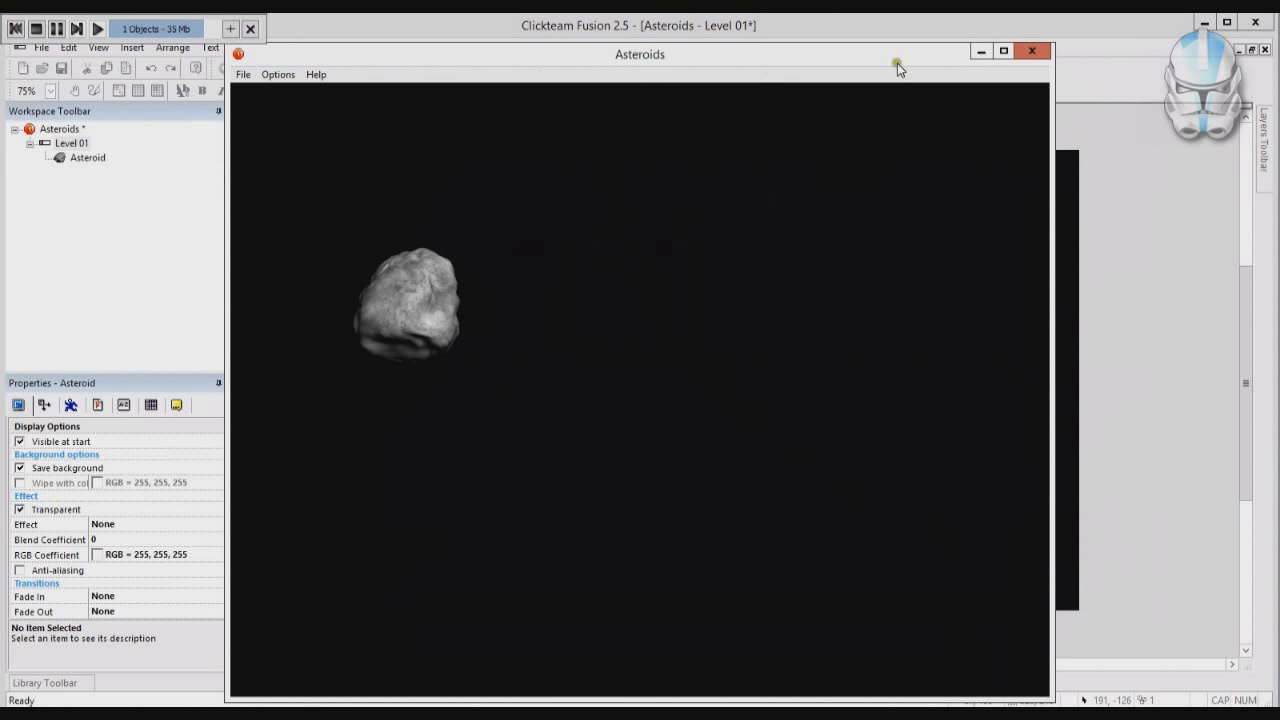
left_click(1032, 51)
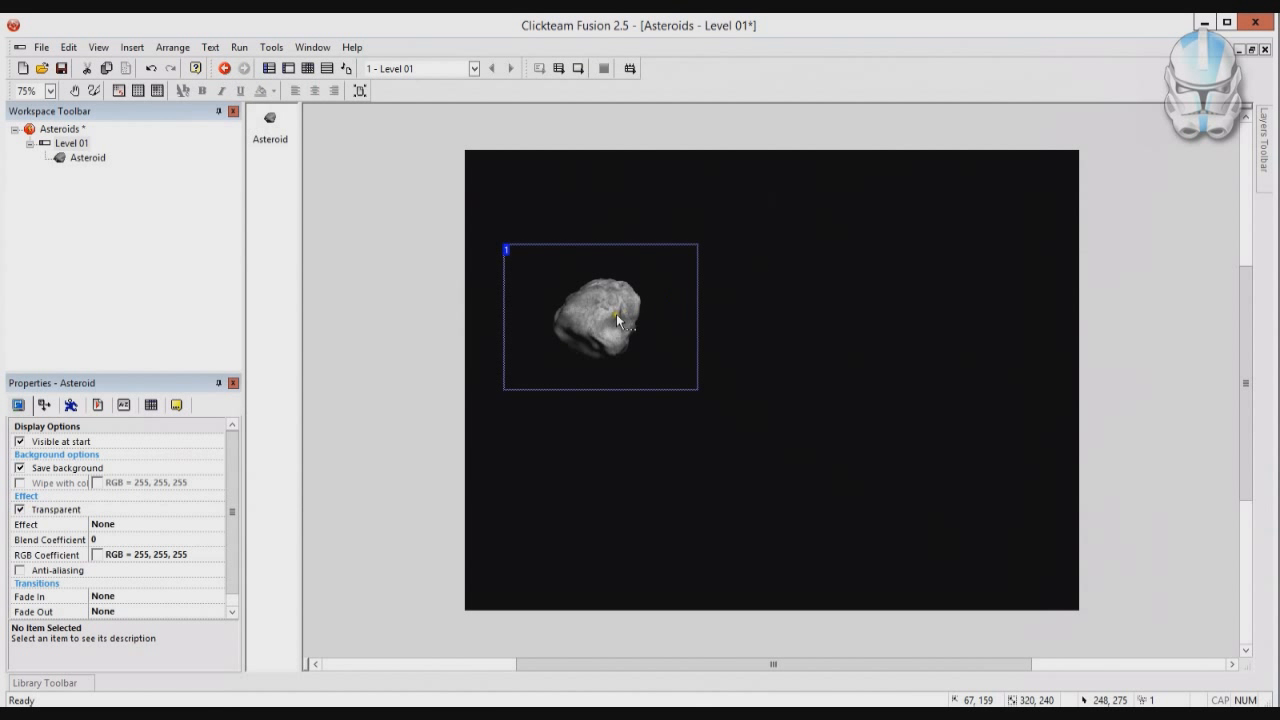
Set the Asteroid's Stopped animation to loop and test it by running the frame.
double_click(614, 314)
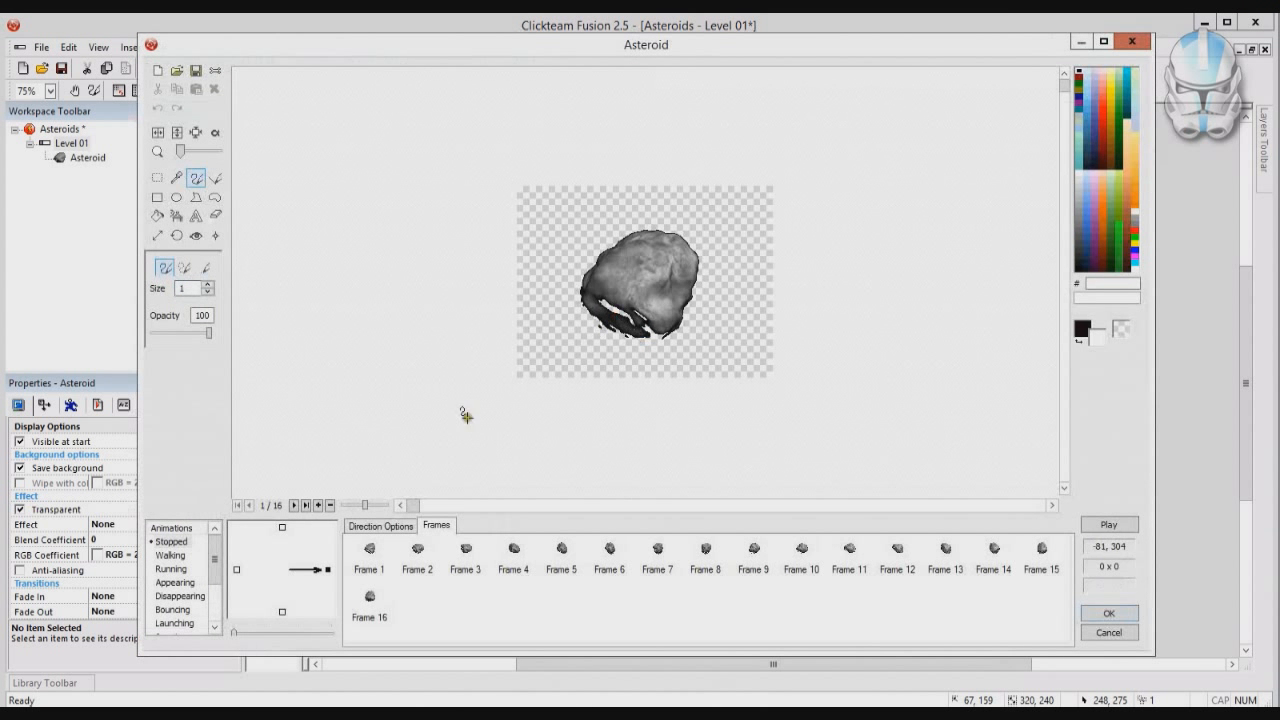
left_click(378, 529)
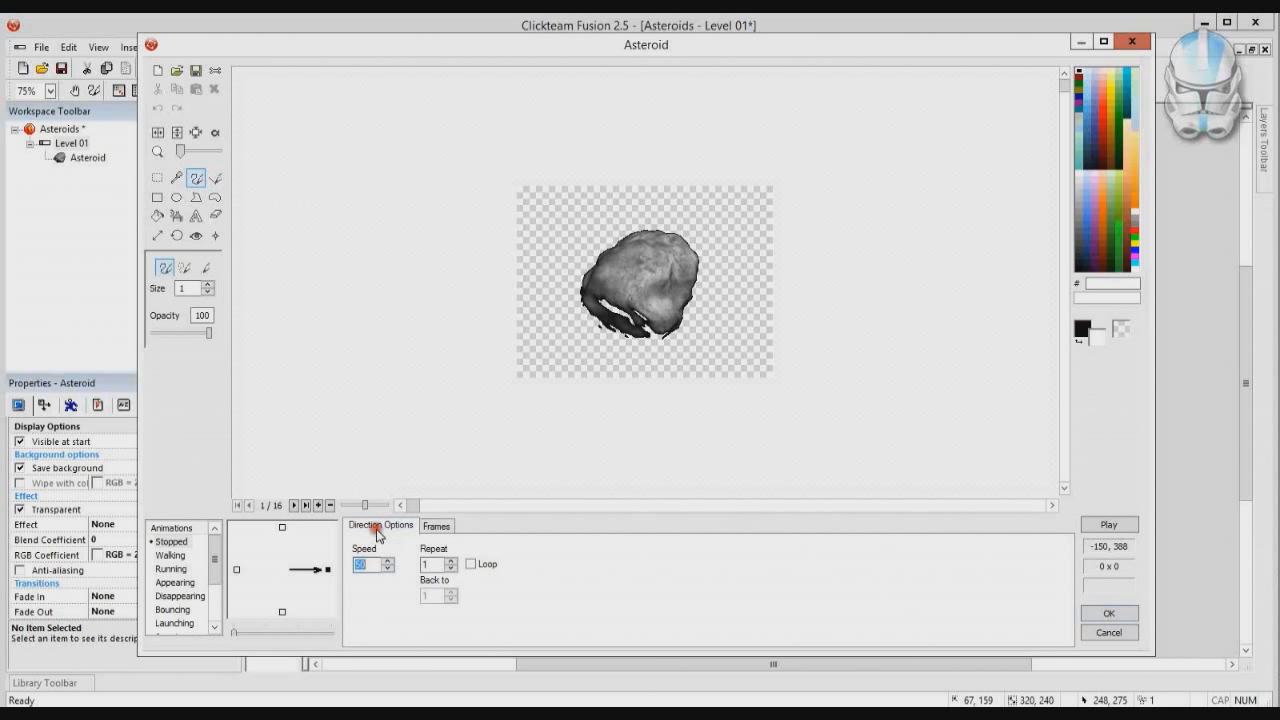
left_click(471, 565)
left_click(1103, 613)
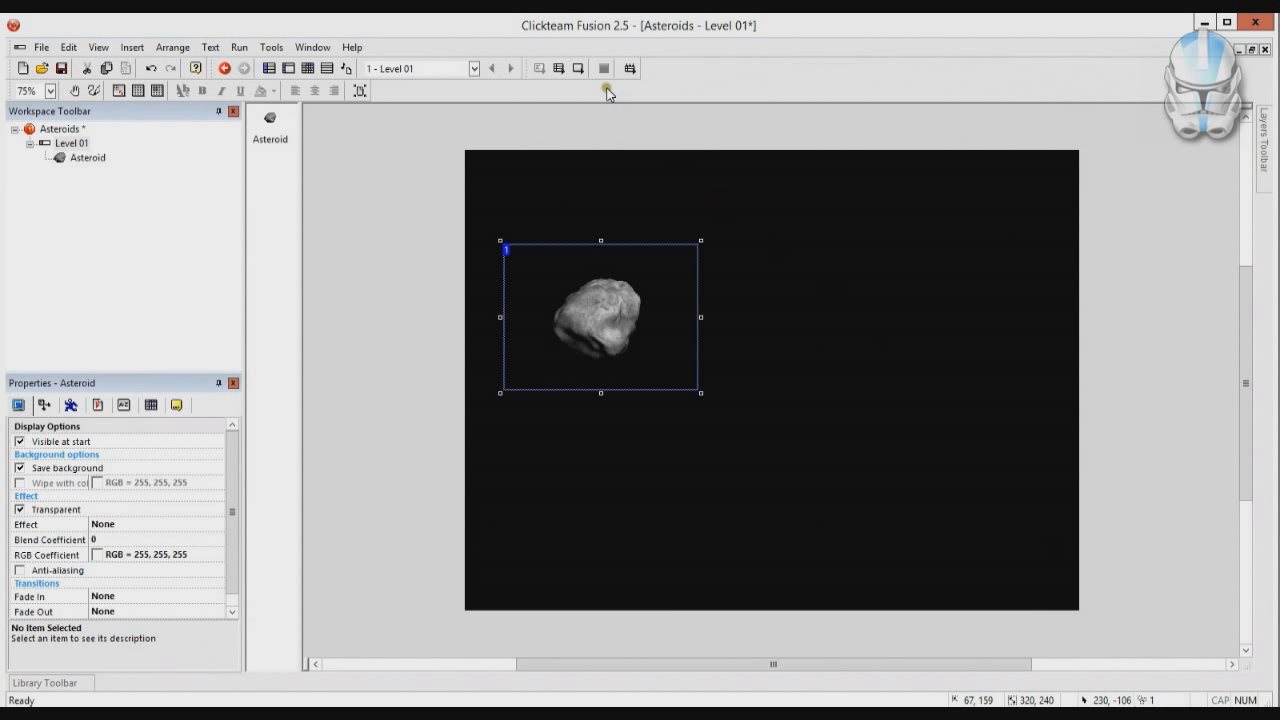
left_click(582, 70)
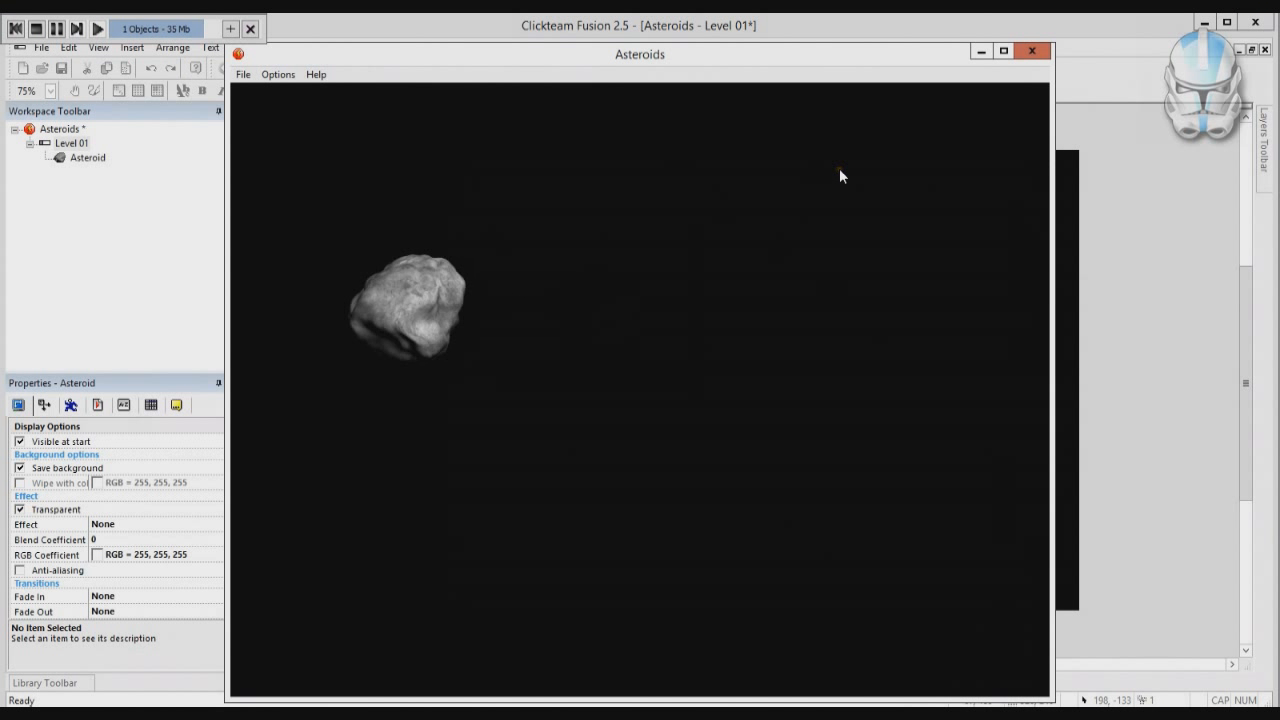
left_click(1032, 52)
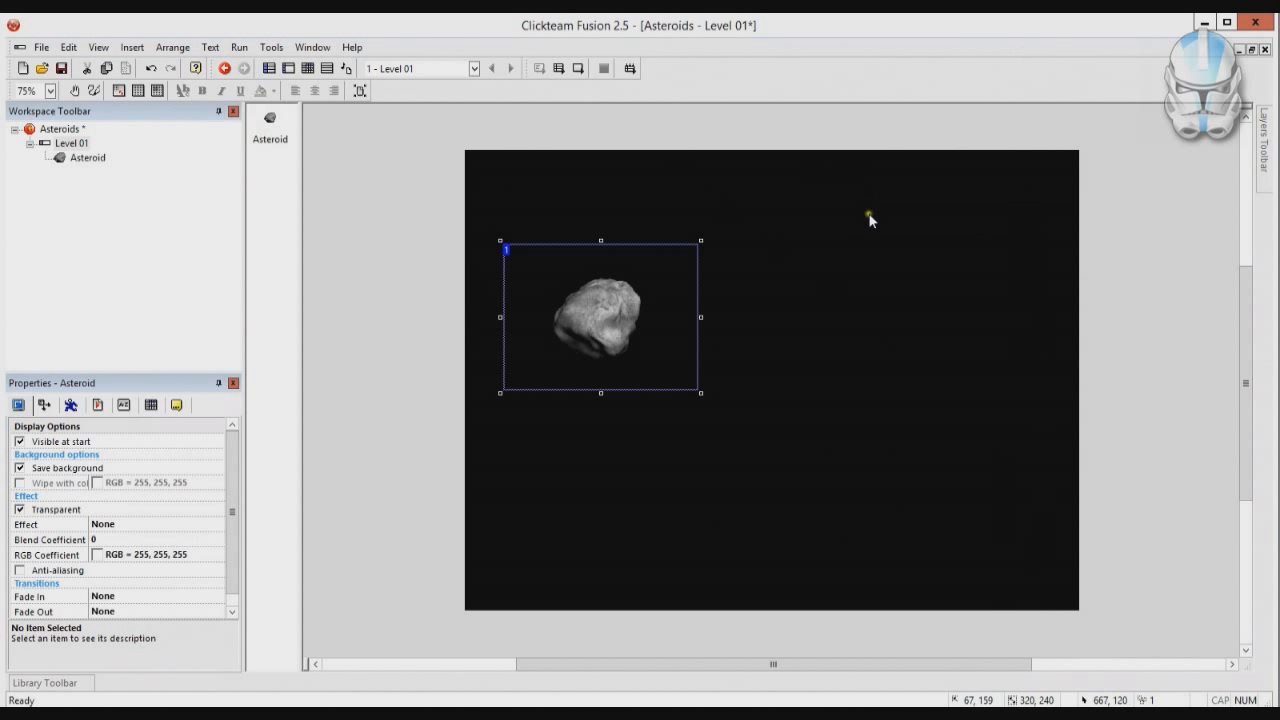
Crop the empty transparent area from frames 1 to 15 of the Asteroid's Stopped animation, one frame at a time.
double_click(604, 307)
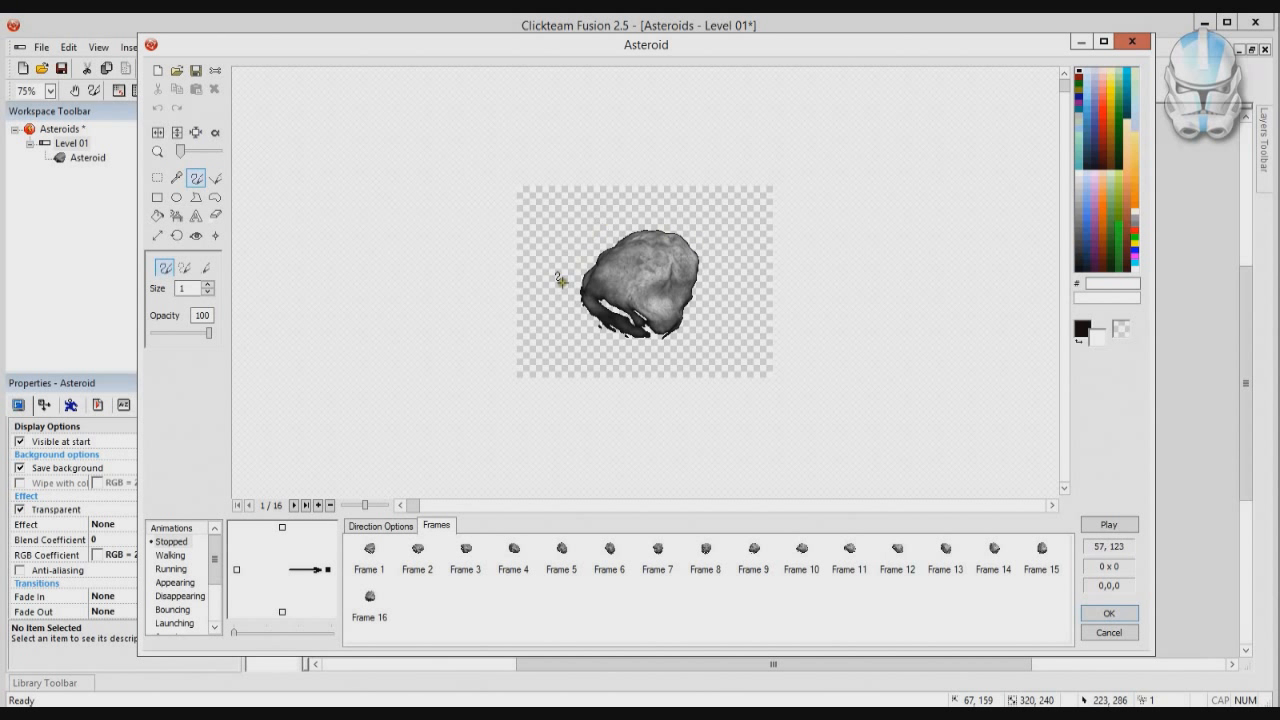
left_click(195, 134)
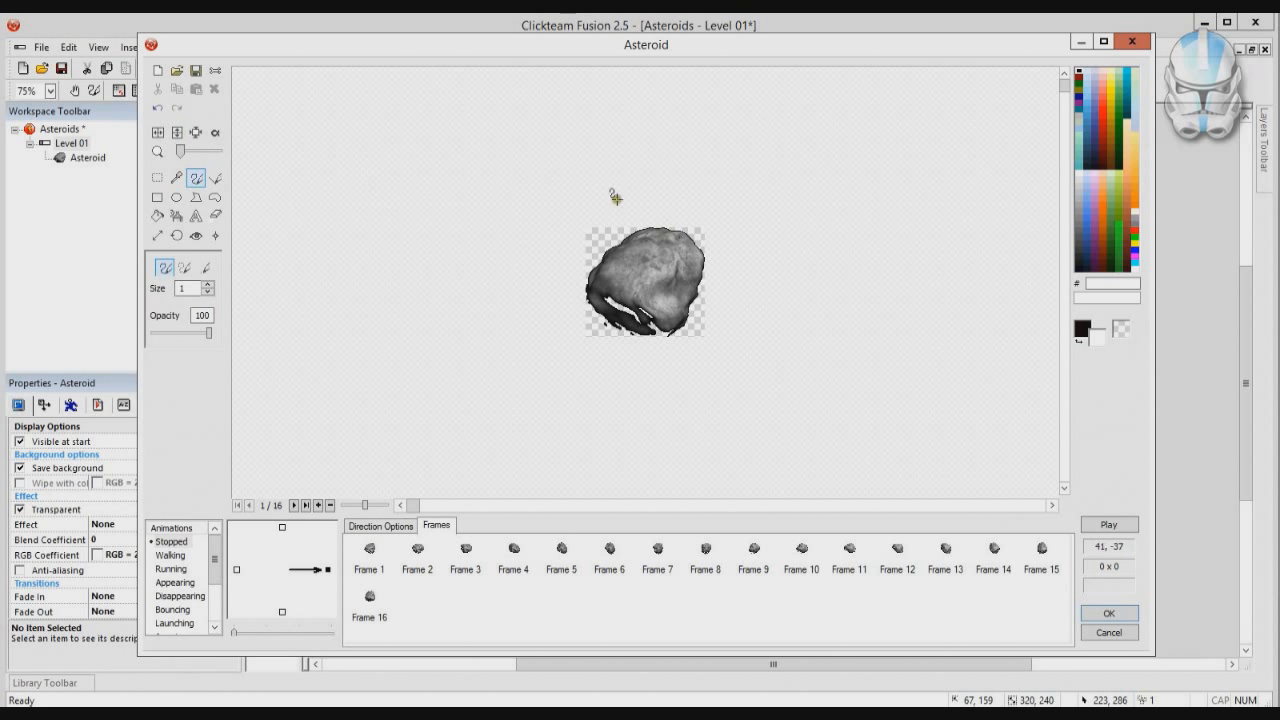
left_click(416, 566)
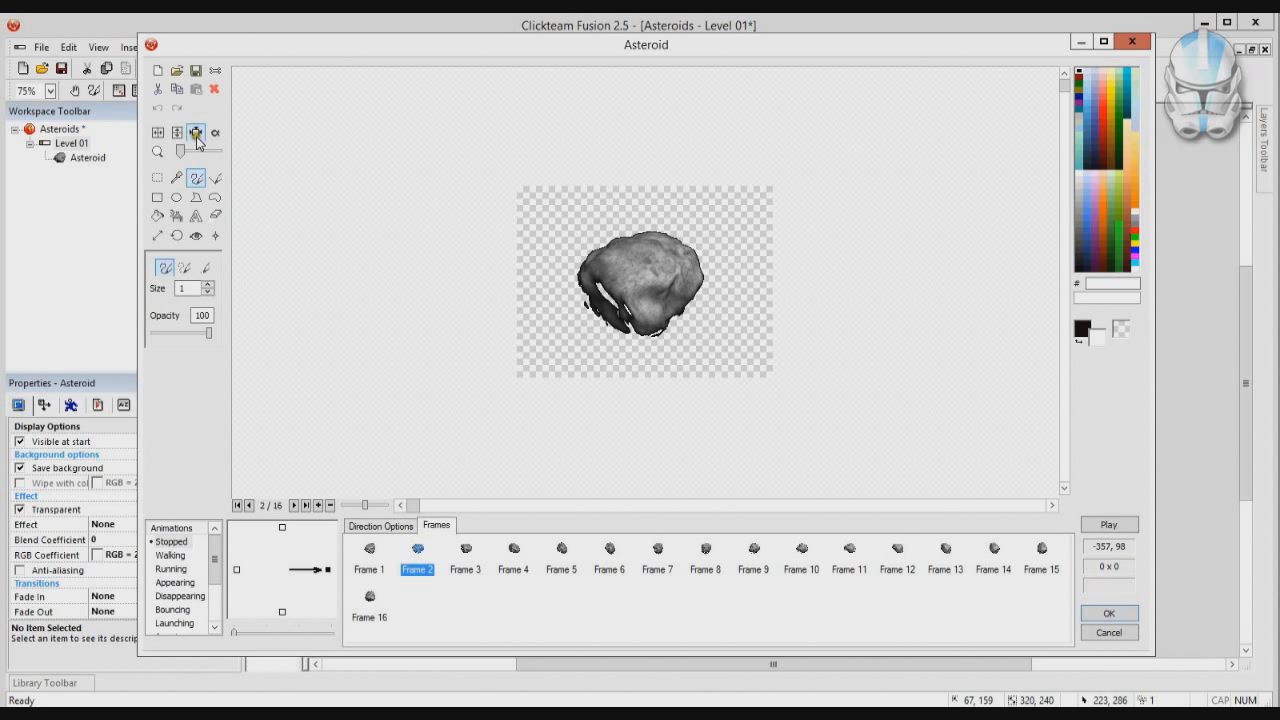
left_click(195, 132)
left_click(465, 560)
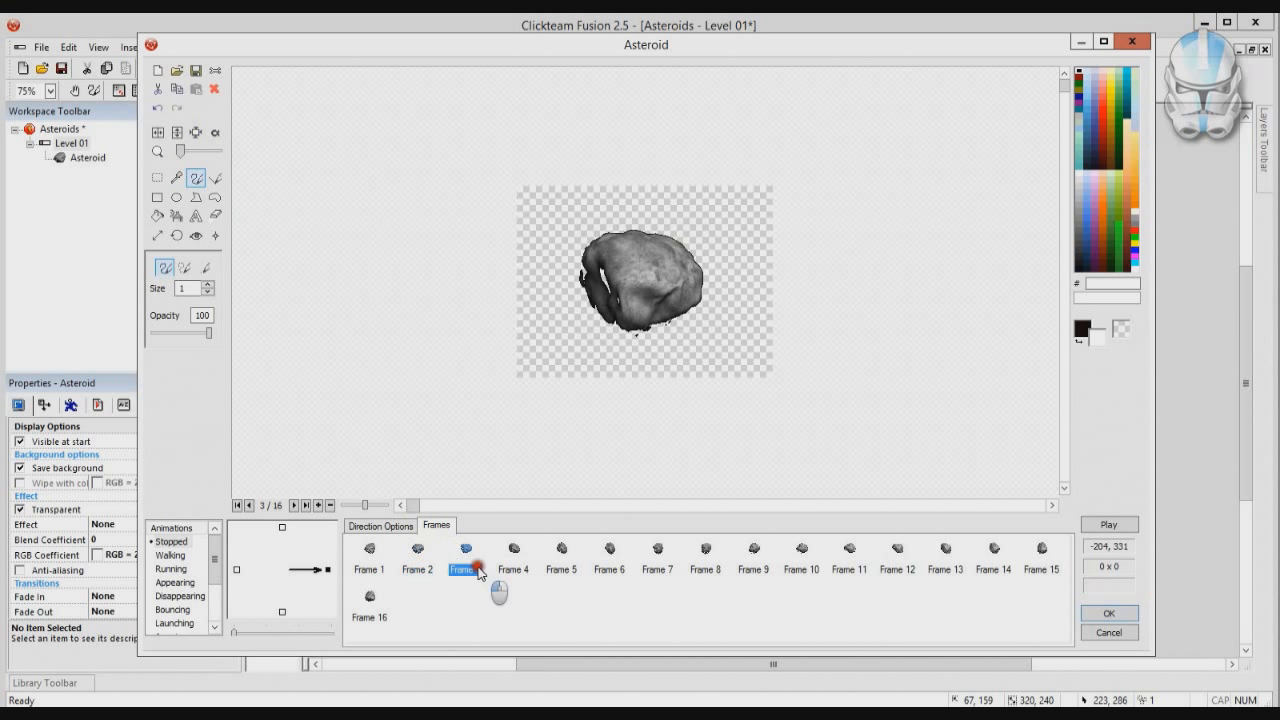
left_click(213, 132)
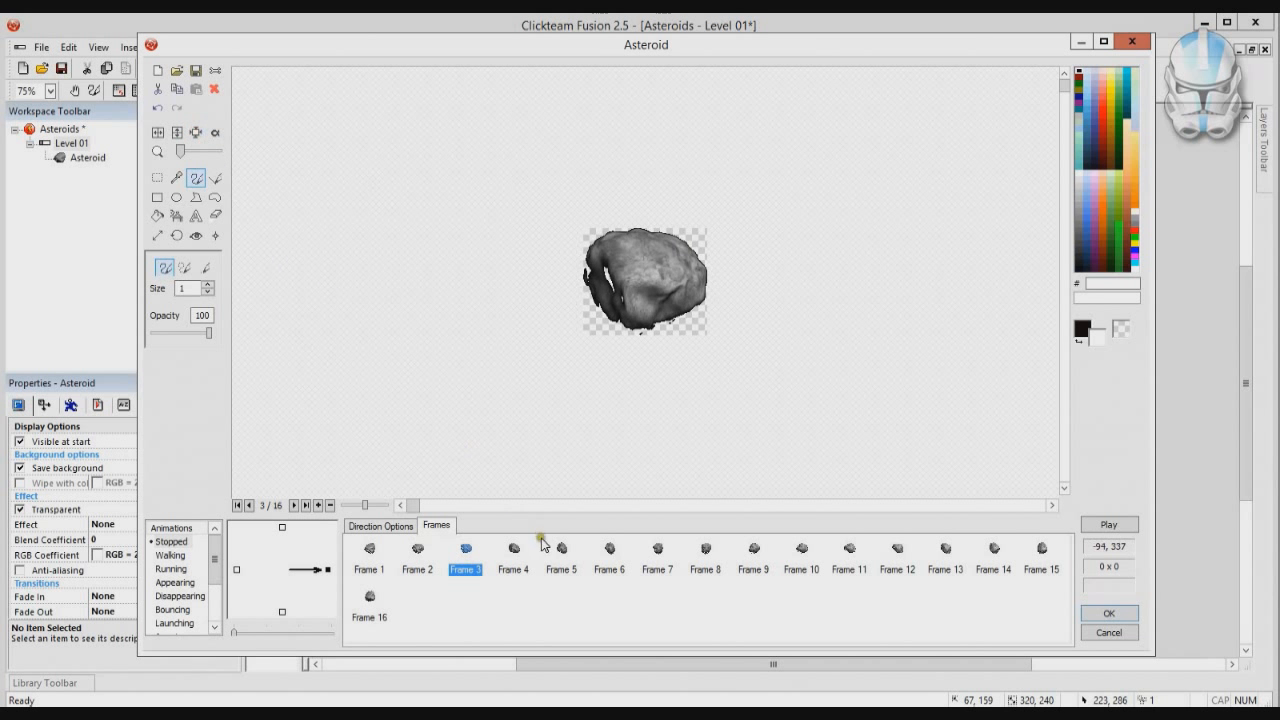
left_click(513, 556)
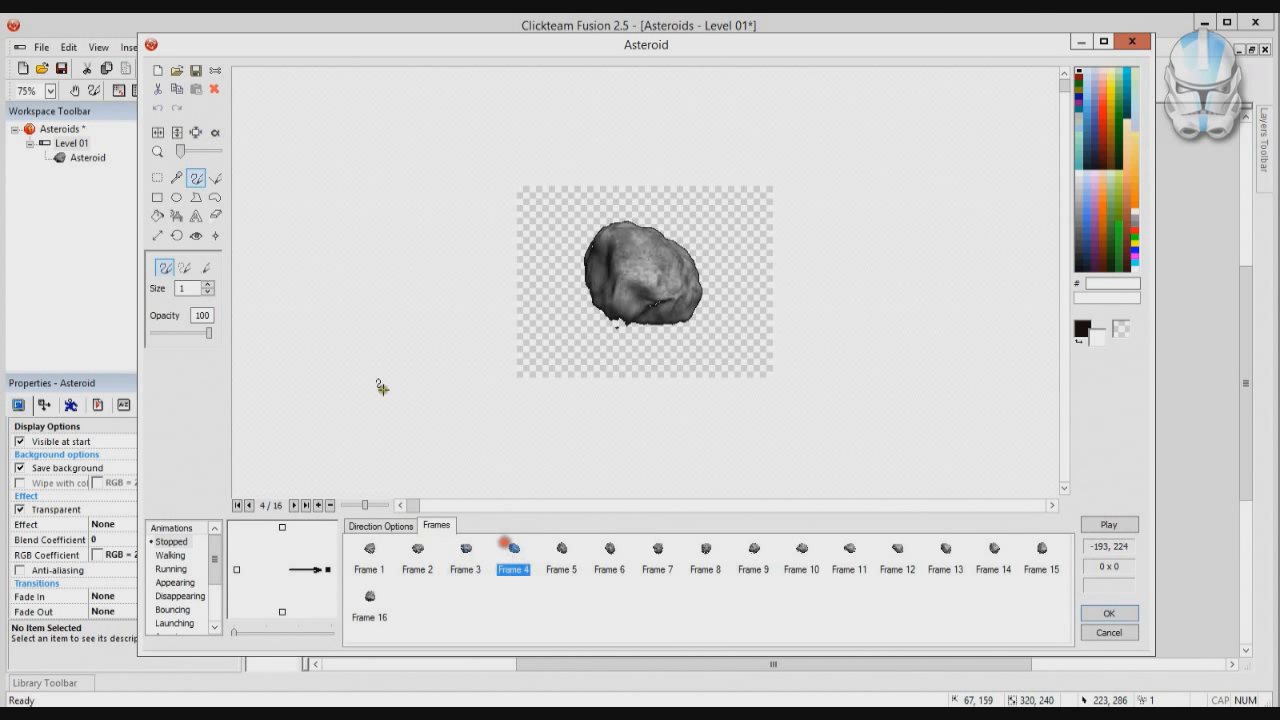
left_click(196, 132)
left_click(561, 556)
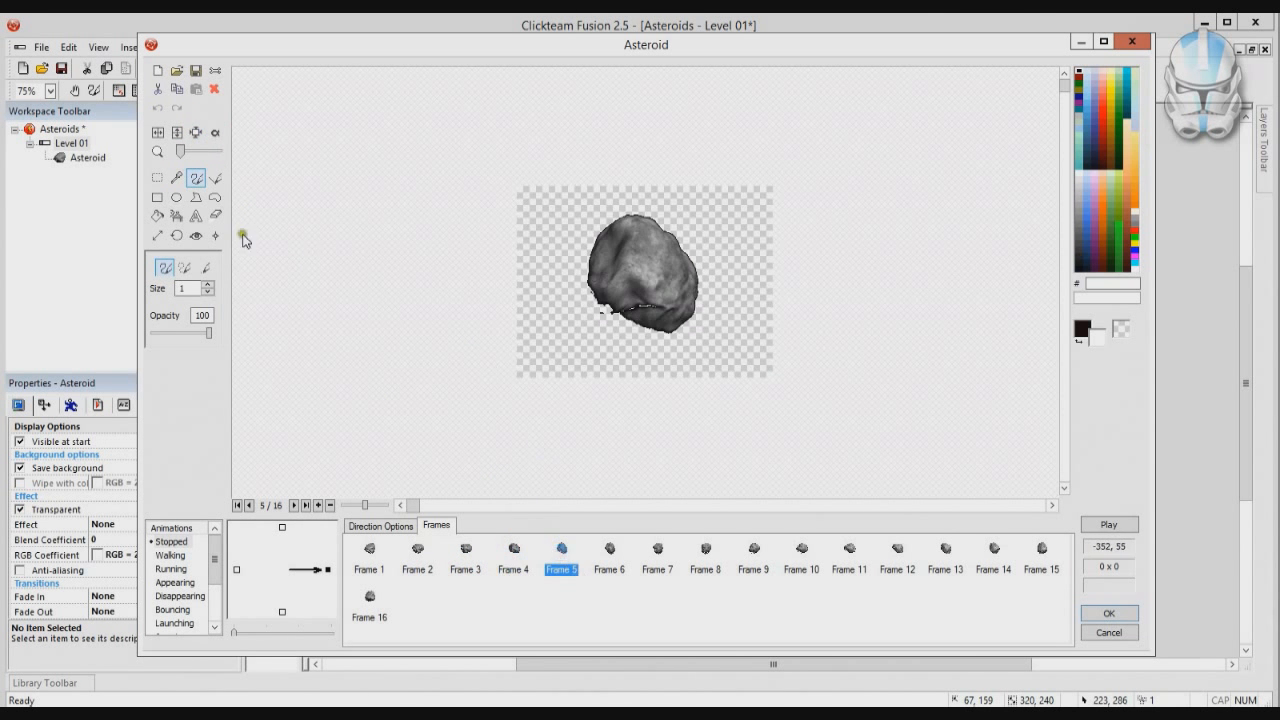
left_click(196, 132)
left_click(610, 556)
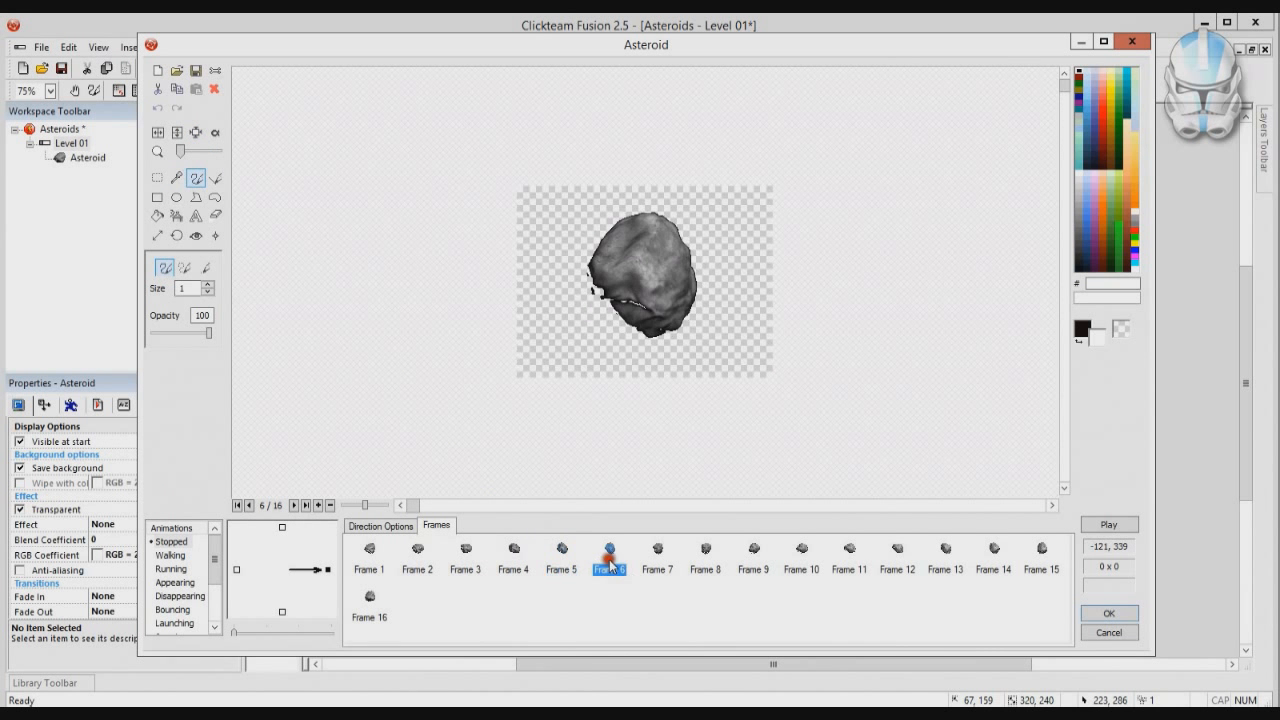
left_click(196, 132)
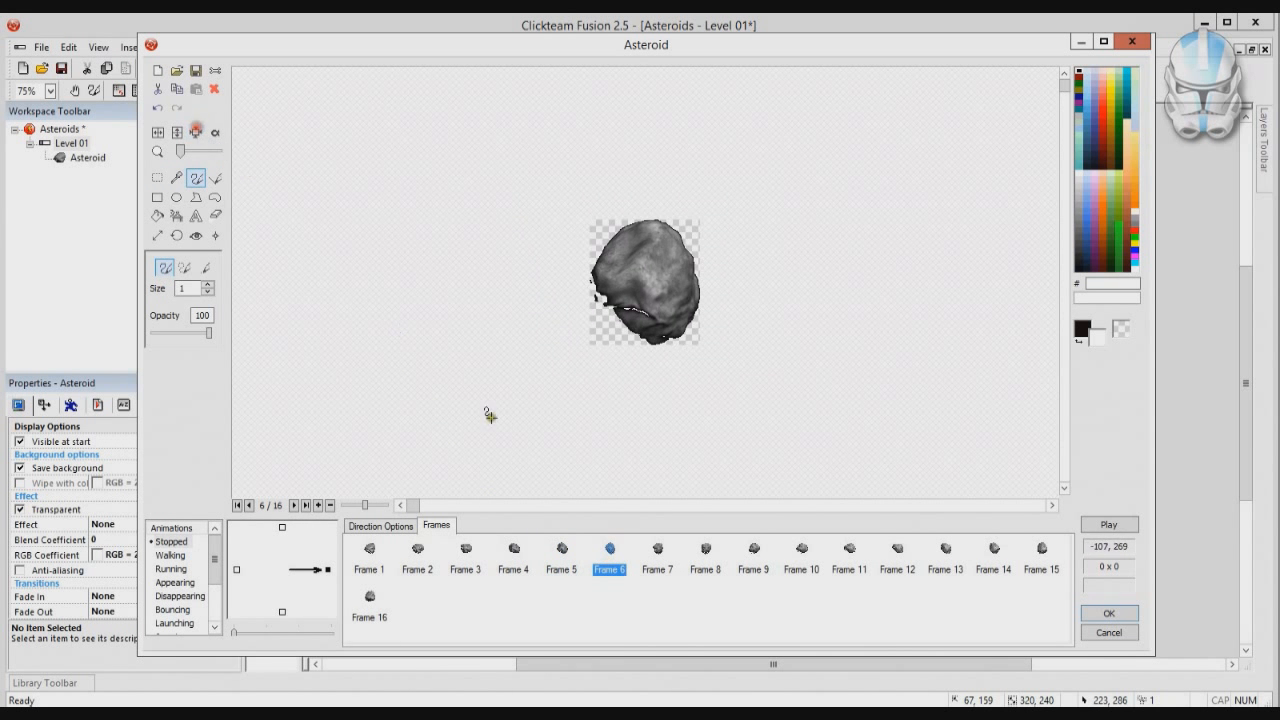
left_click(656, 556)
left_click(196, 132)
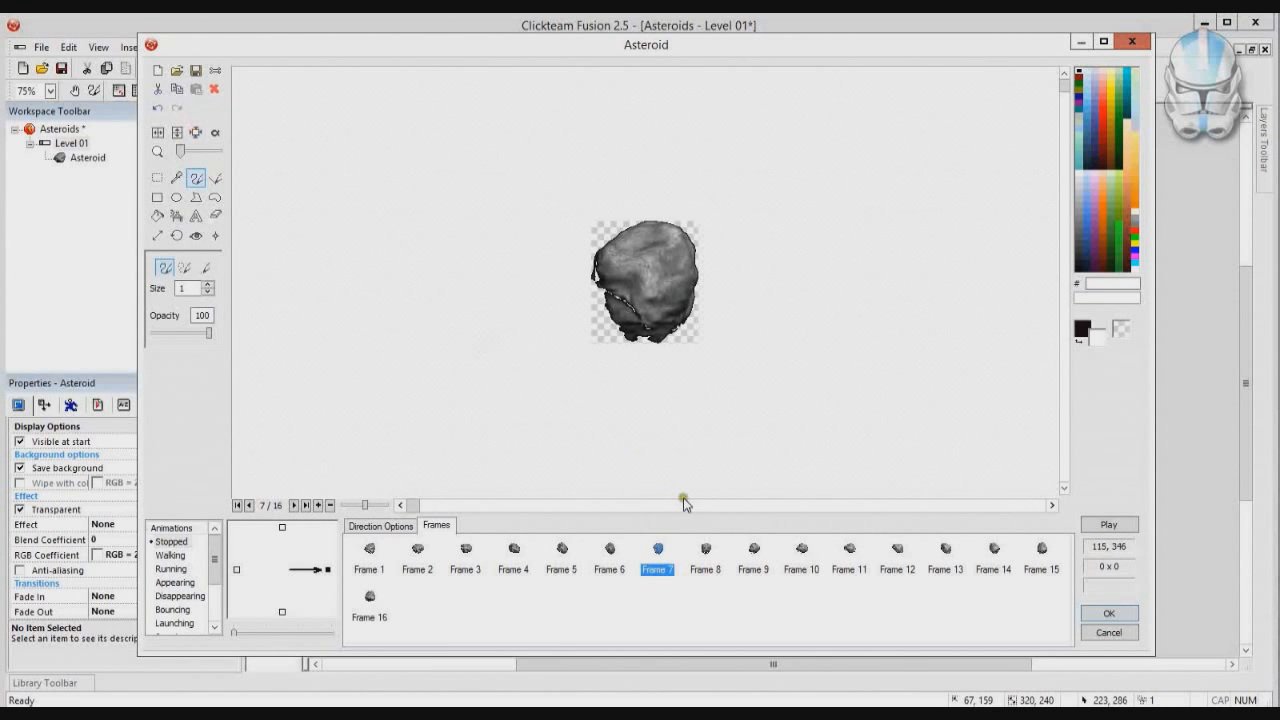
left_click(706, 552)
left_click(196, 133)
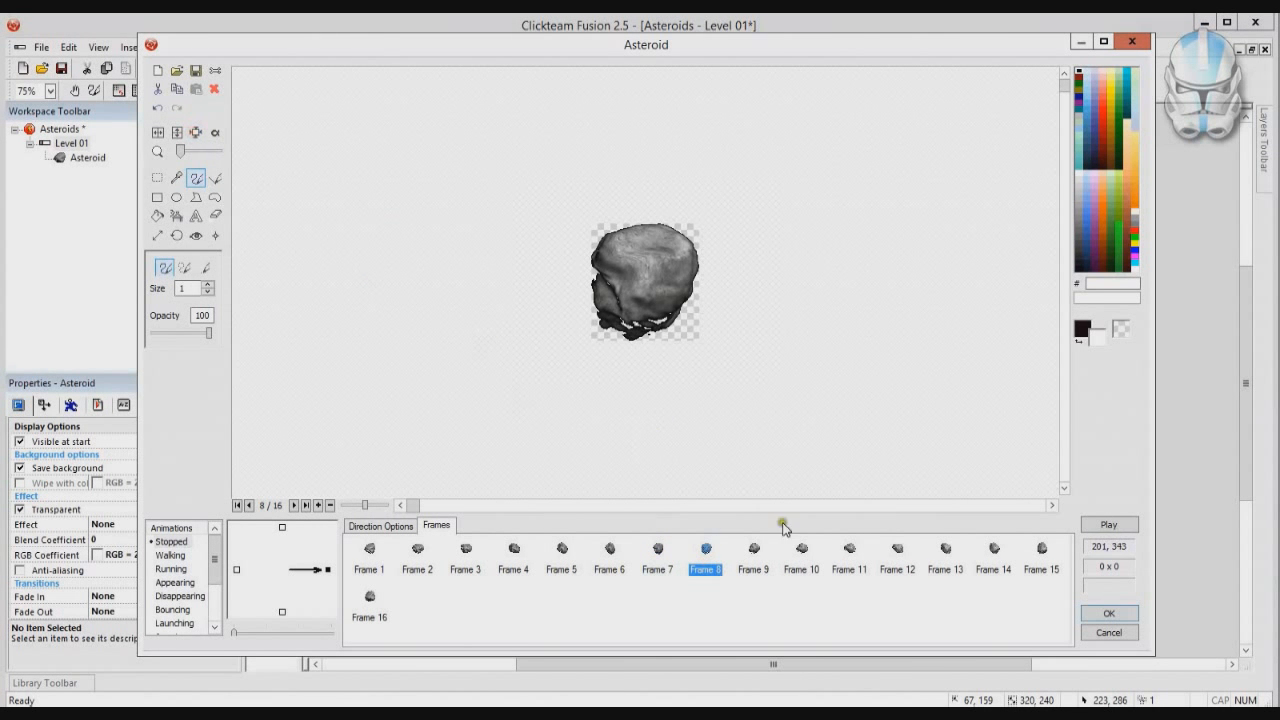
left_click(760, 556)
left_click(196, 132)
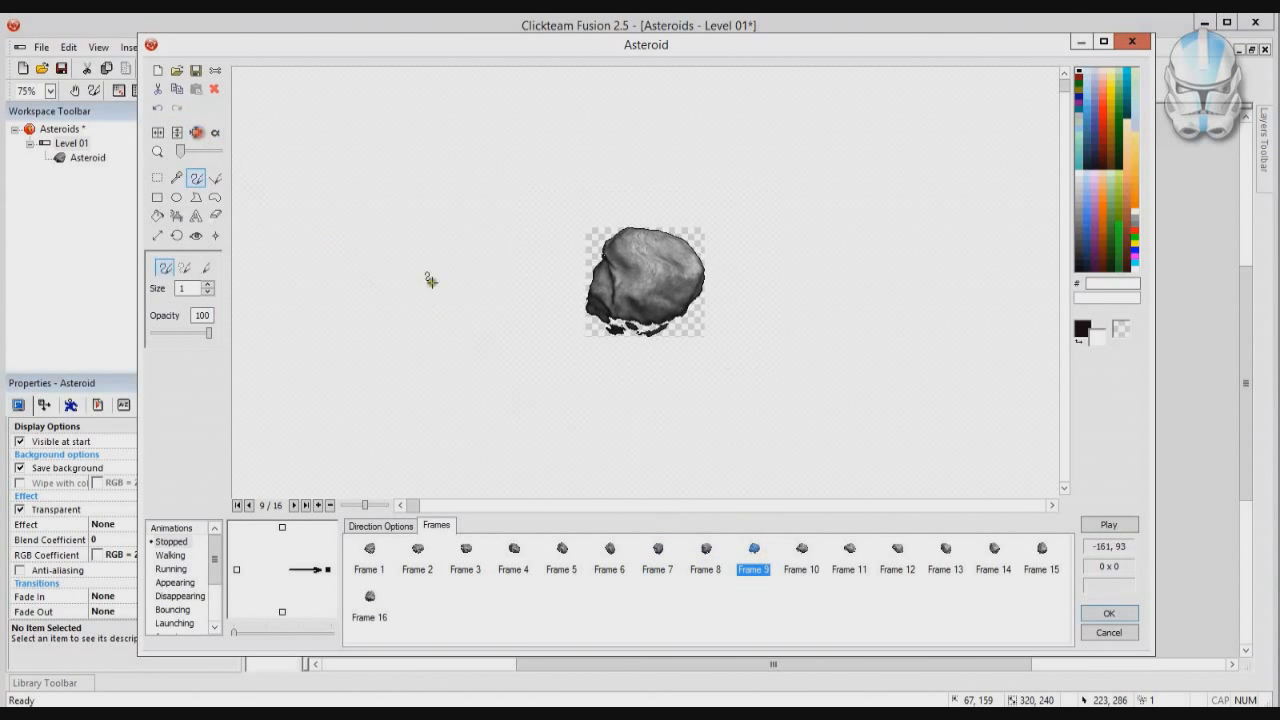
left_click(798, 552)
left_click(196, 132)
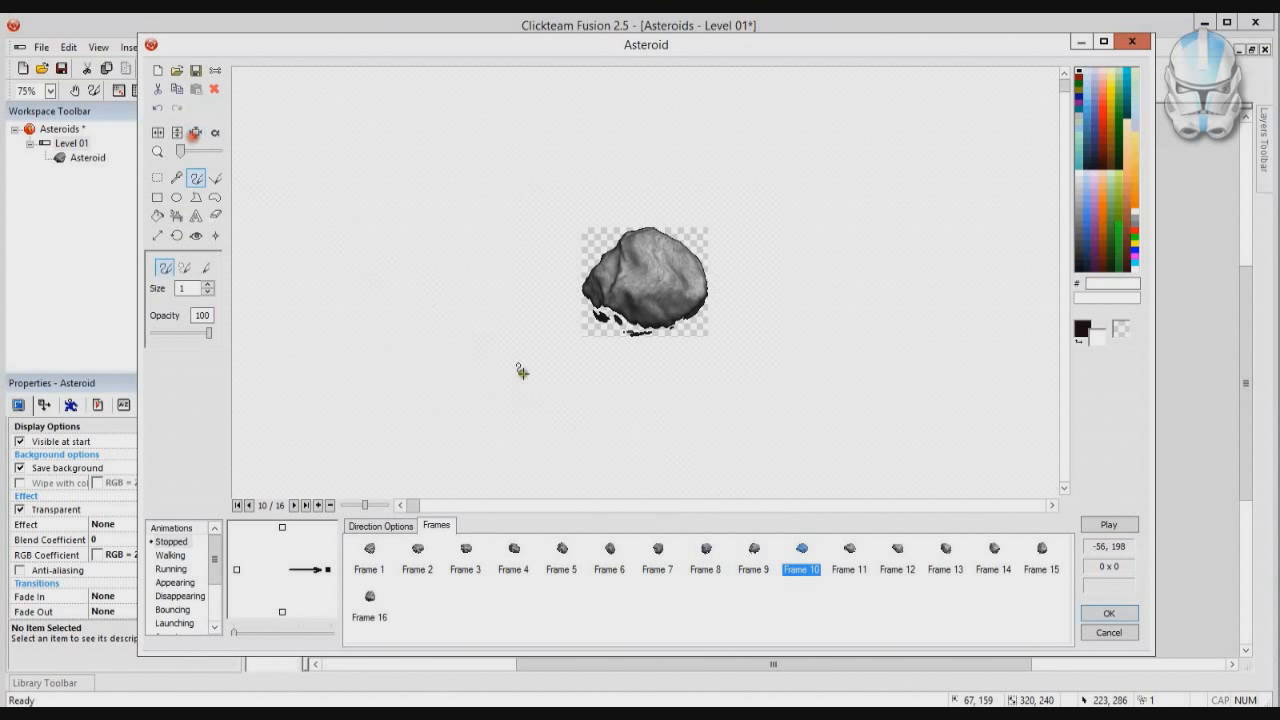
left_click(849, 556)
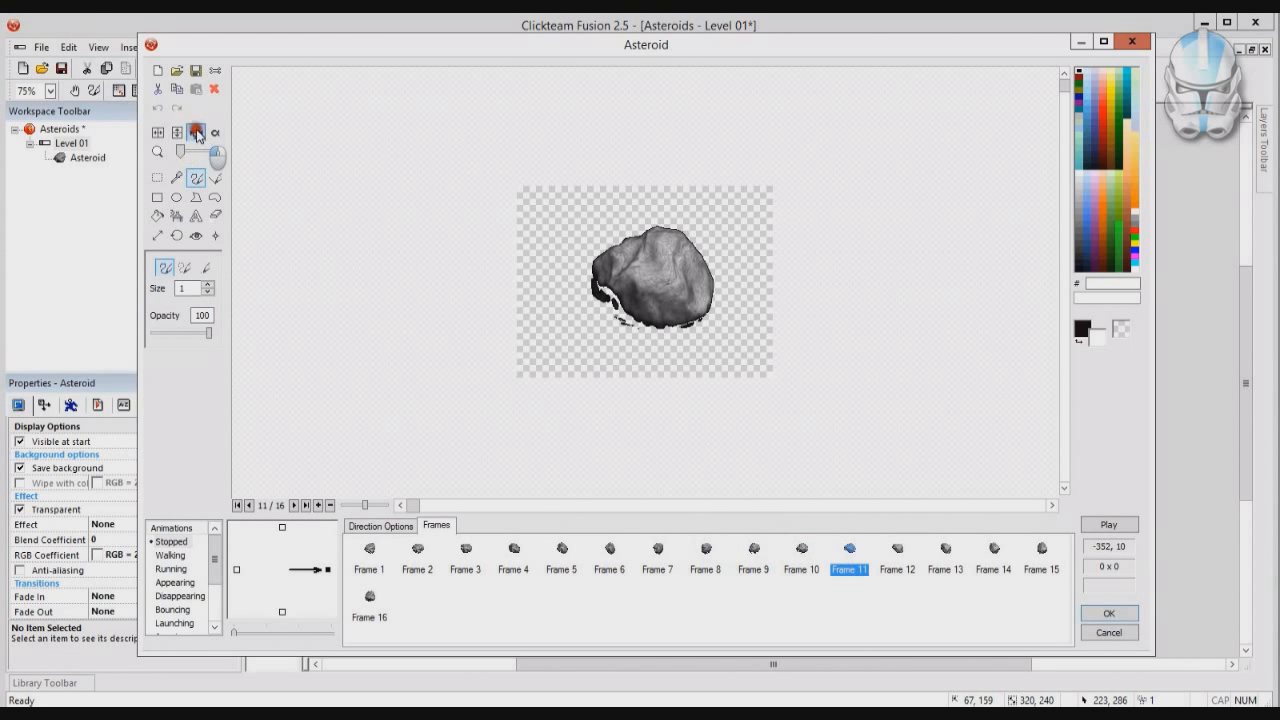
left_click(196, 132)
left_click(898, 556)
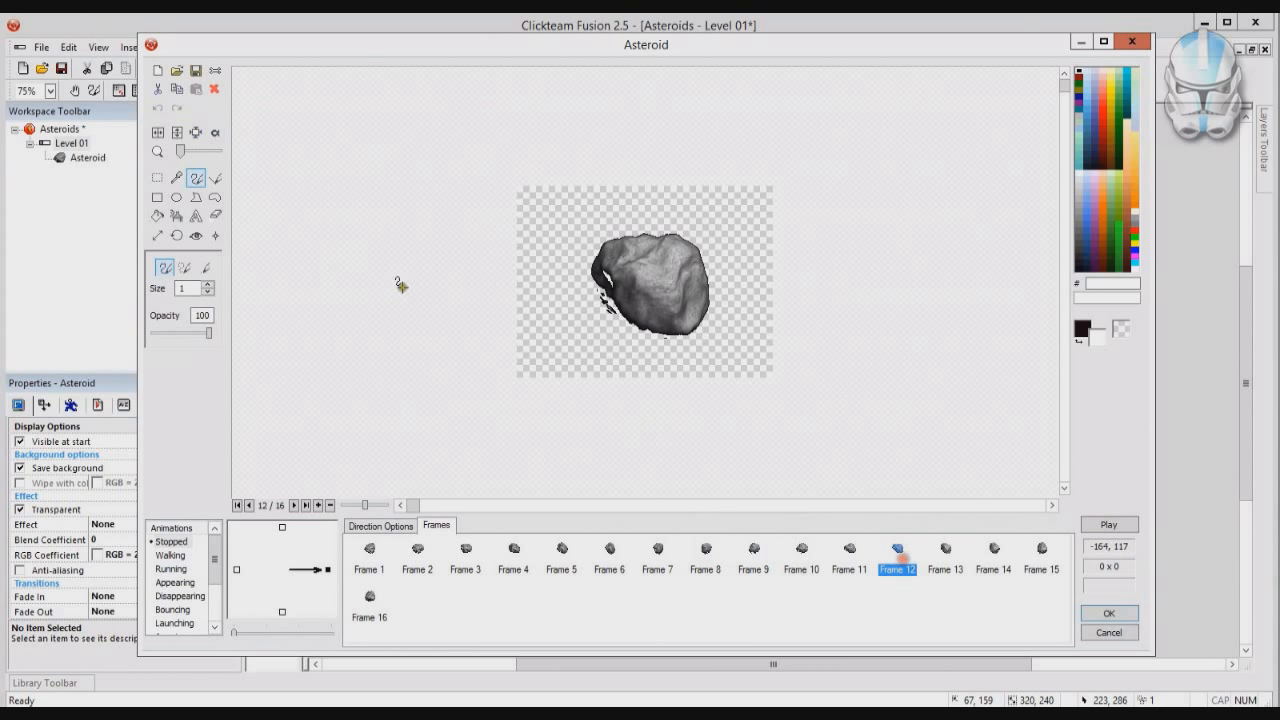
left_click(194, 134)
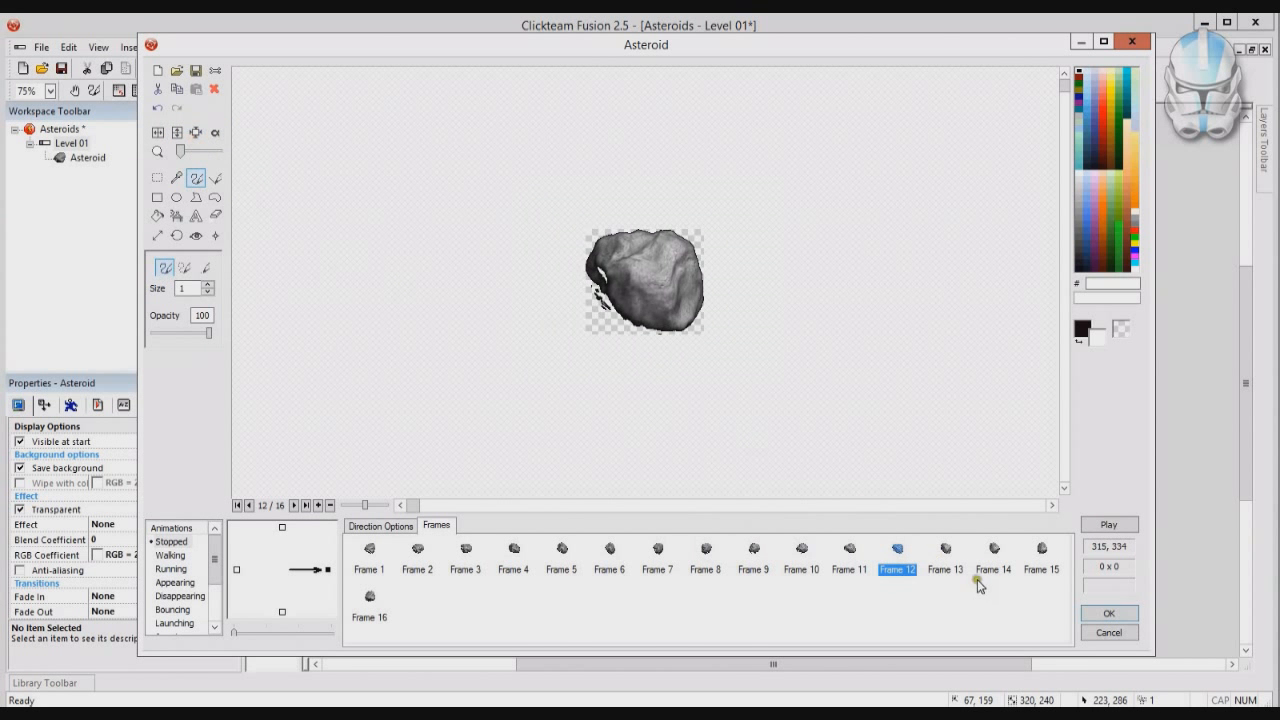
left_click(946, 556)
left_click(196, 132)
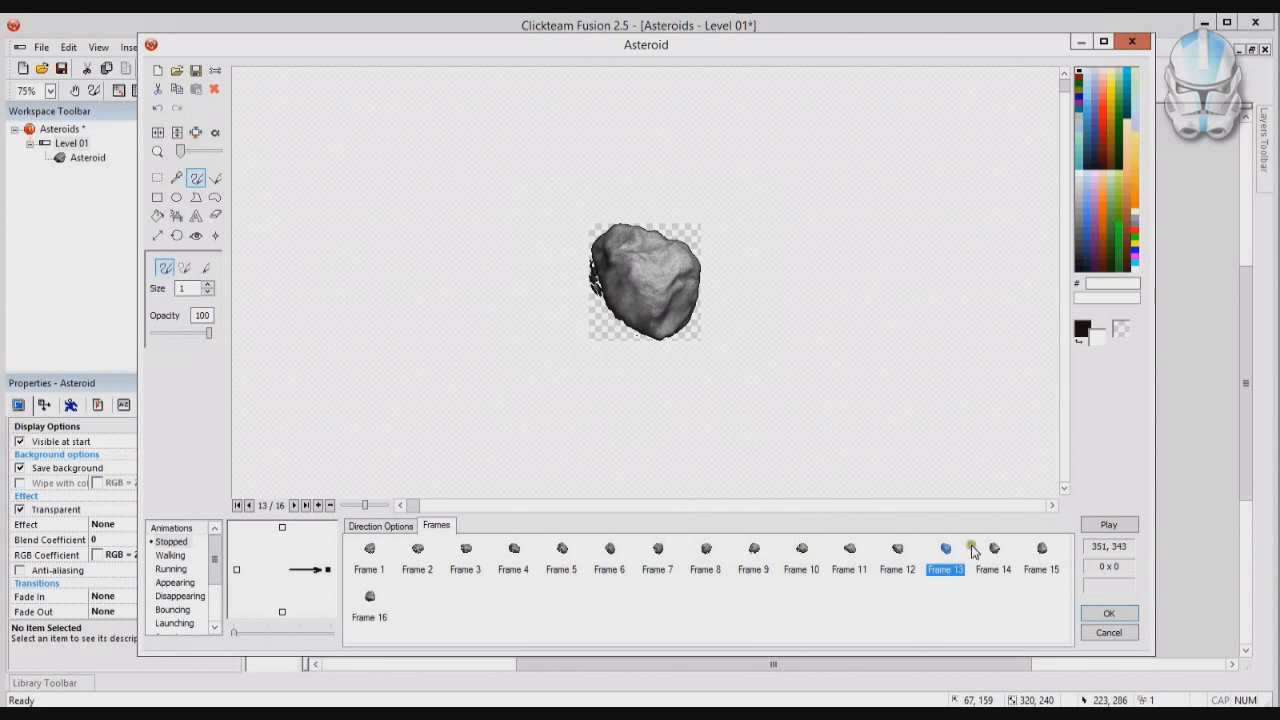
left_click(994, 556)
left_click(195, 133)
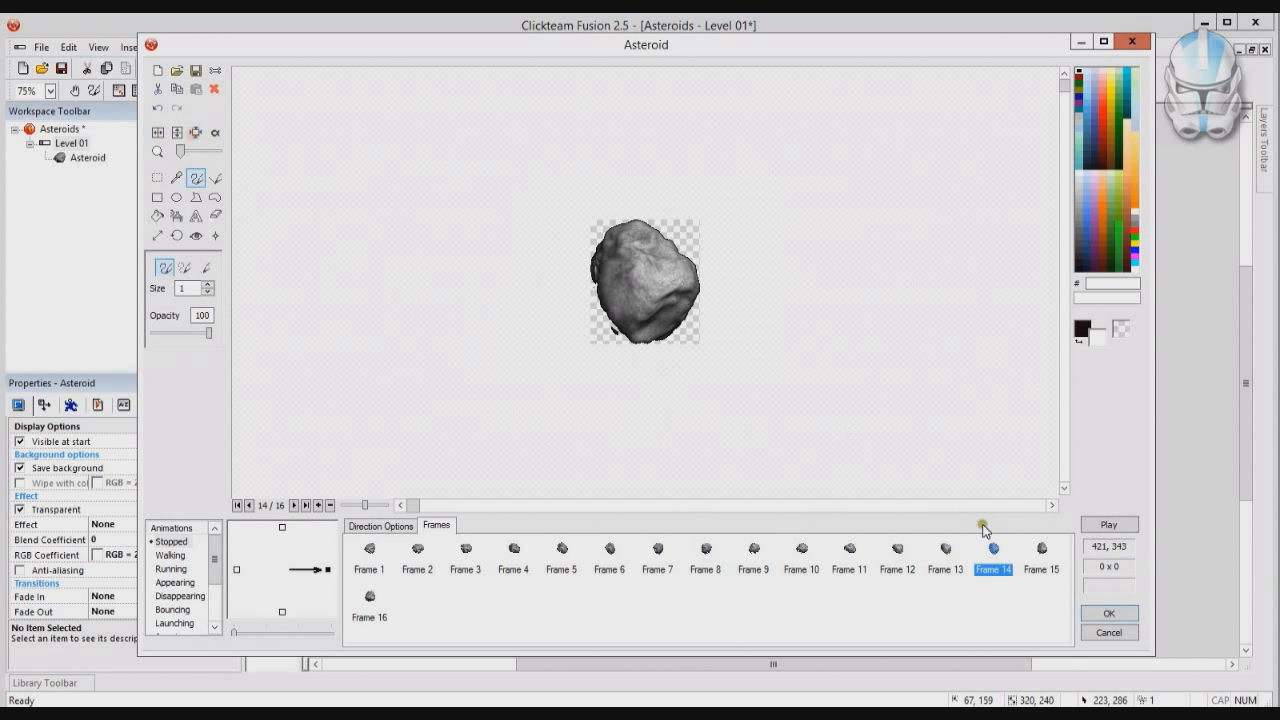
left_click(1027, 552)
left_click(195, 133)
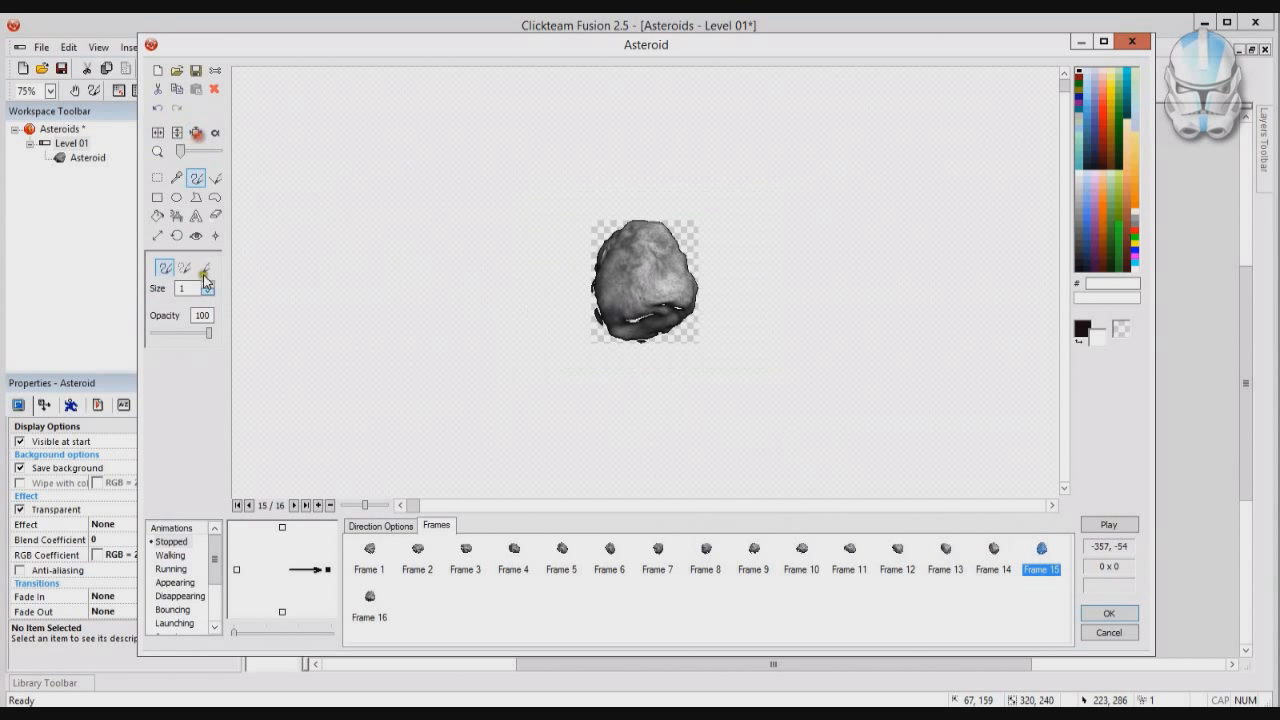
Crop the empty transparent area from frame 16 of the Asteroid's Stopped animation and accept the changes to the object.
left_click(369, 600)
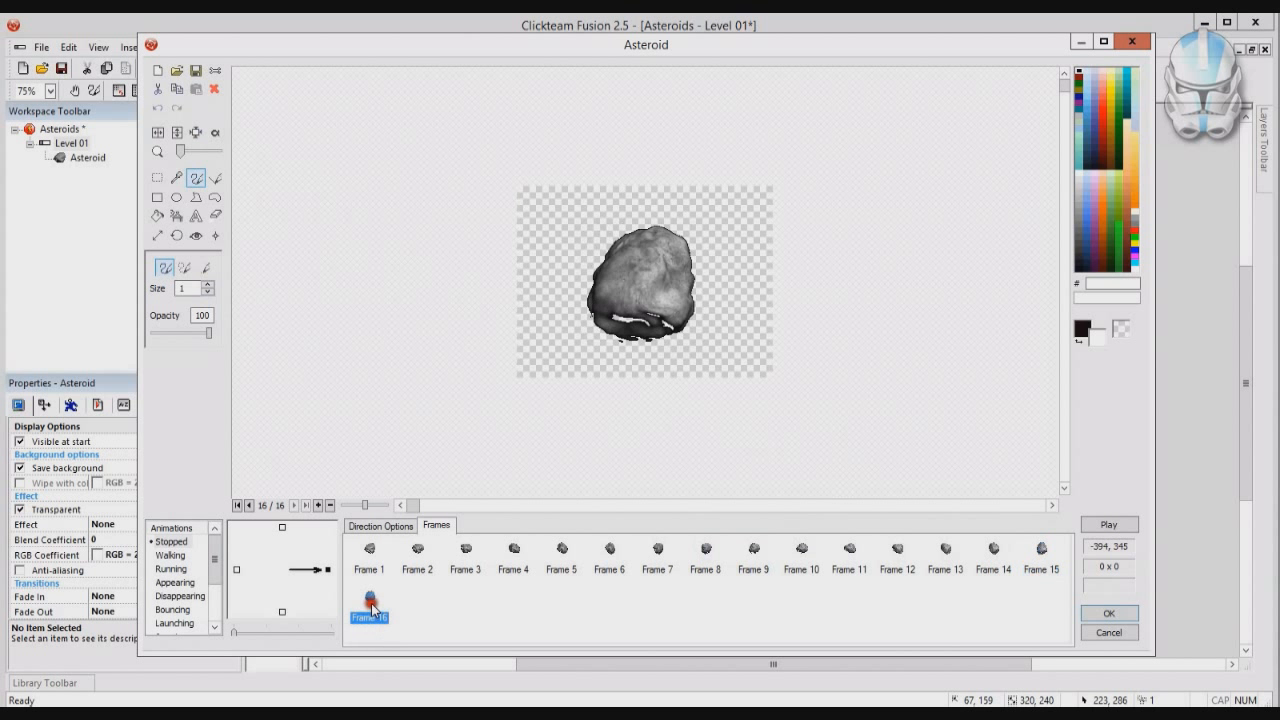
left_click(195, 133)
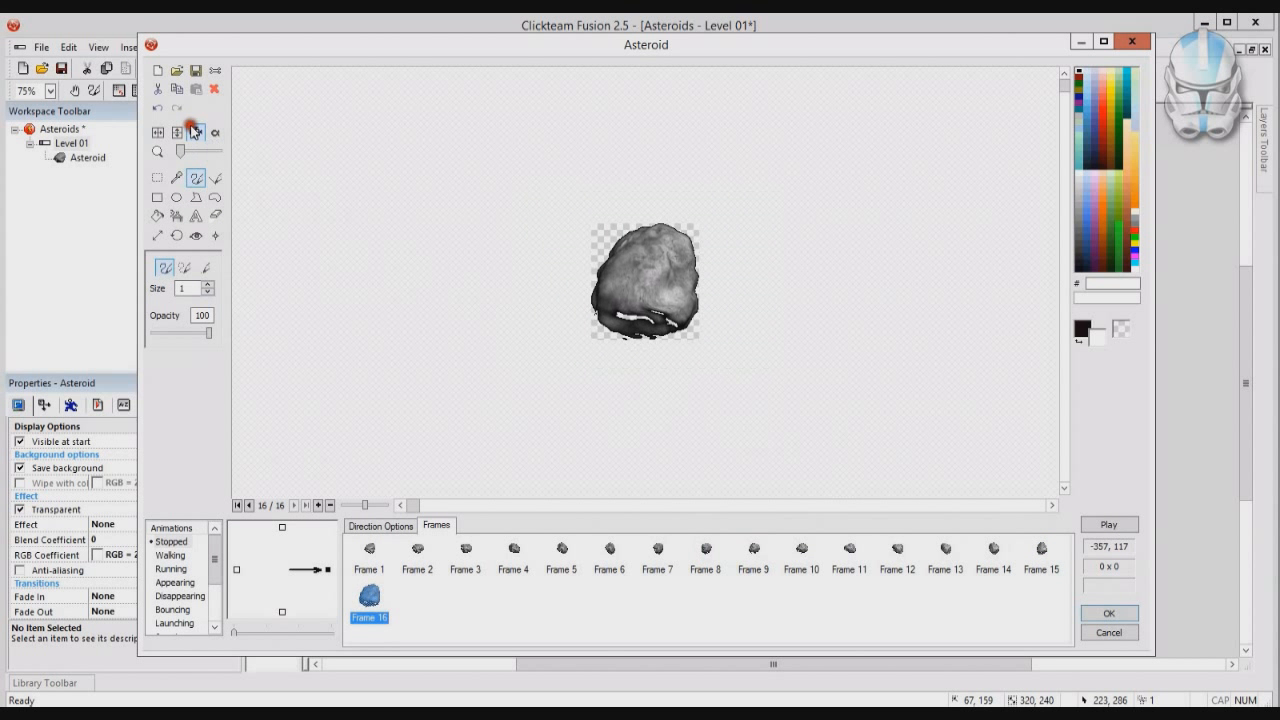
left_click(1104, 616)
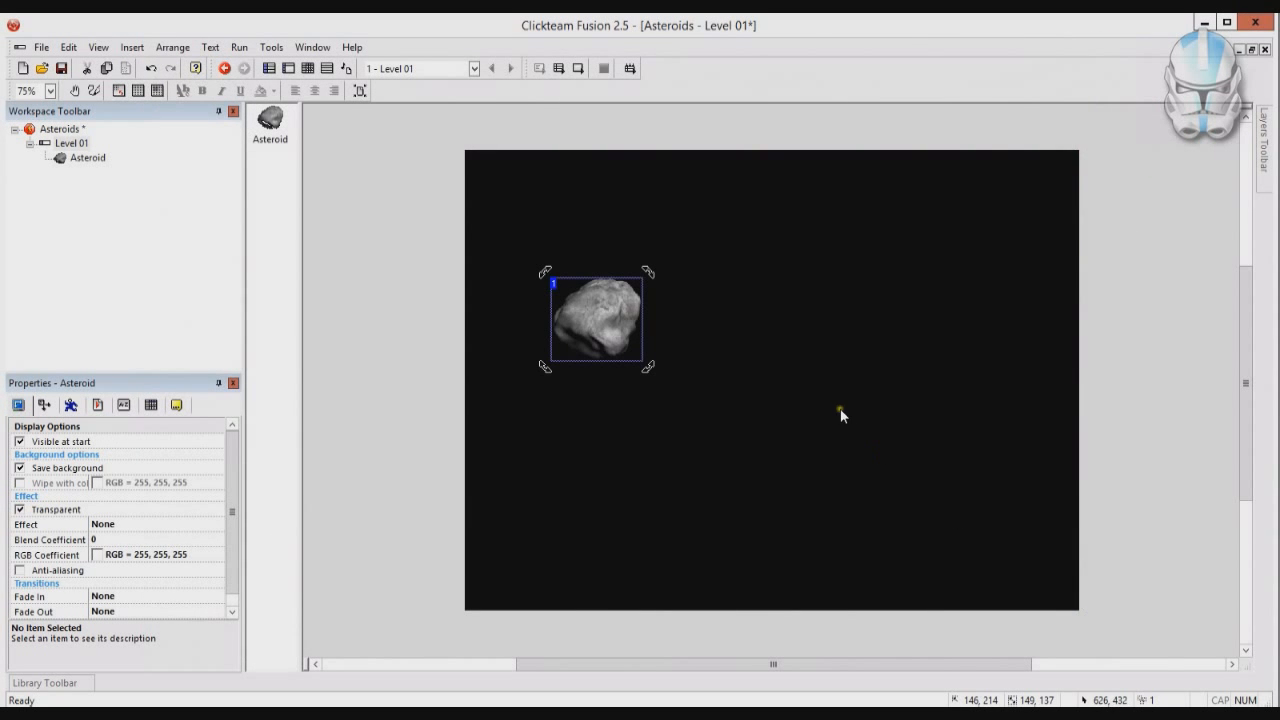
Run the Level 01 frame to check the cropped asteroid animation, and close the game window.
left_click(840, 408)
left_click(556, 345)
left_click(577, 69)
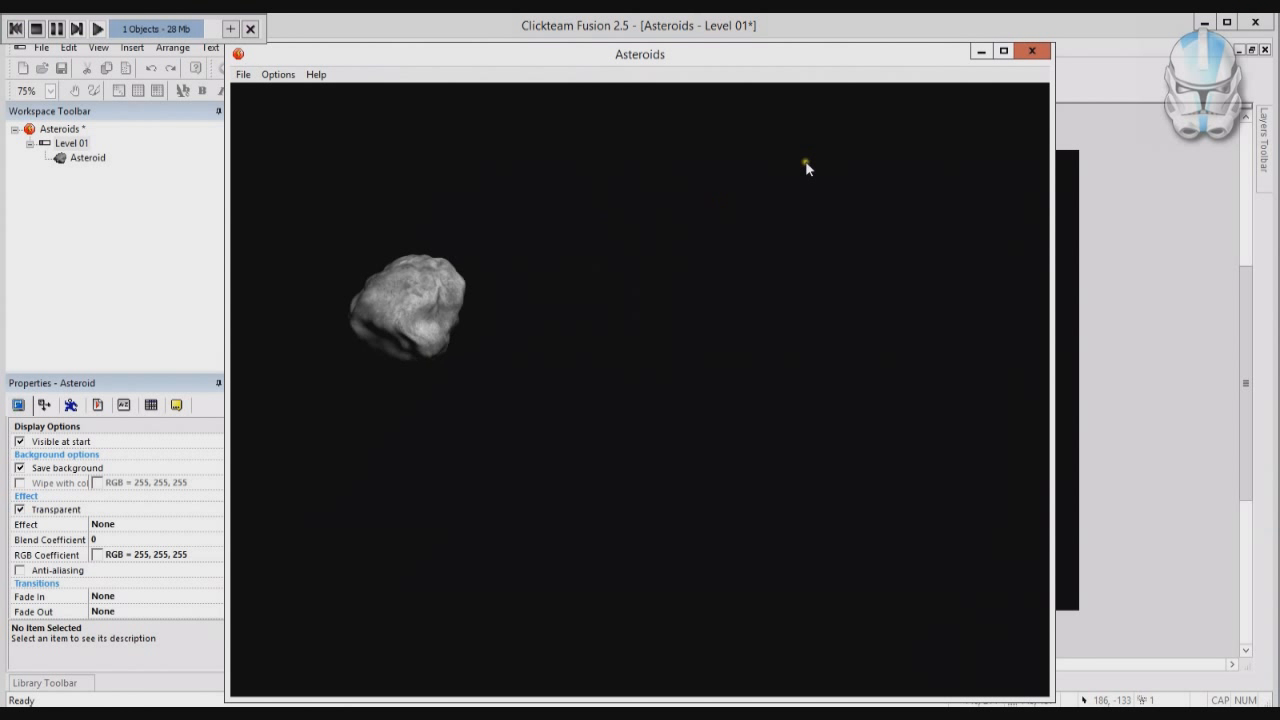
left_click(1033, 56)
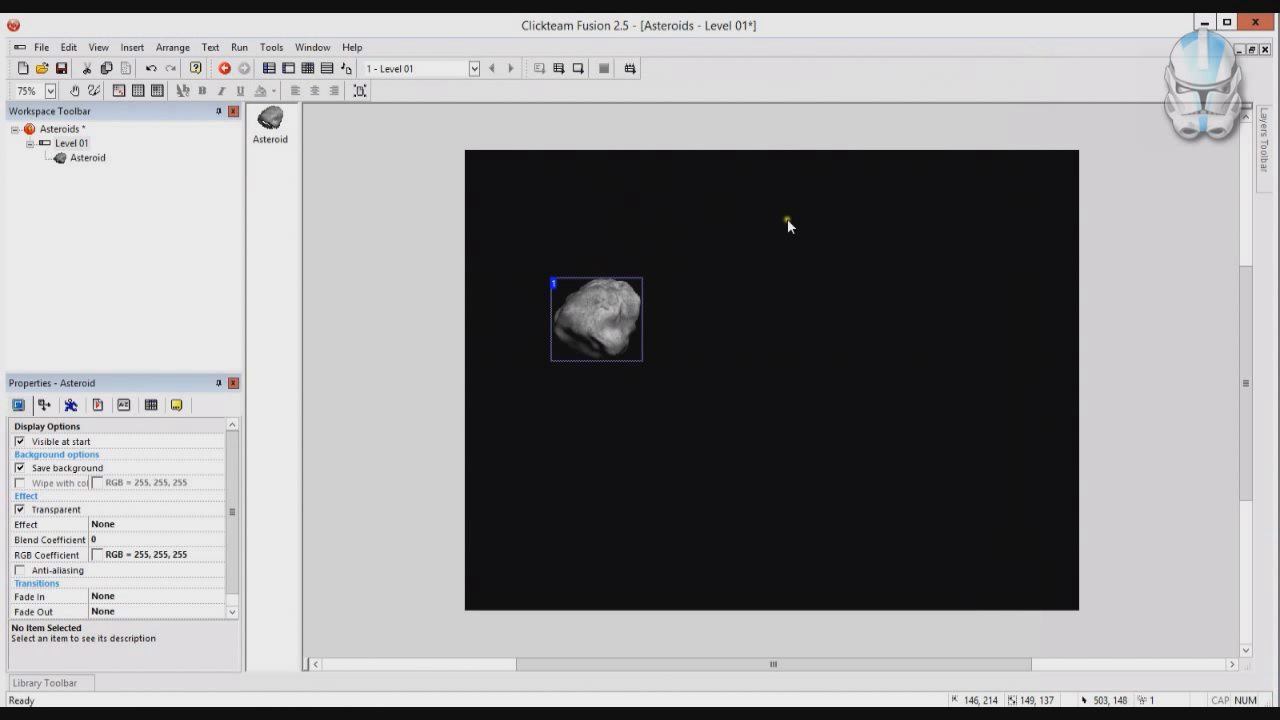
Move the Asteroid into the upper-left corner of the black play area, at about 20, 14.
left_click_drag(603, 328, 527, 203)
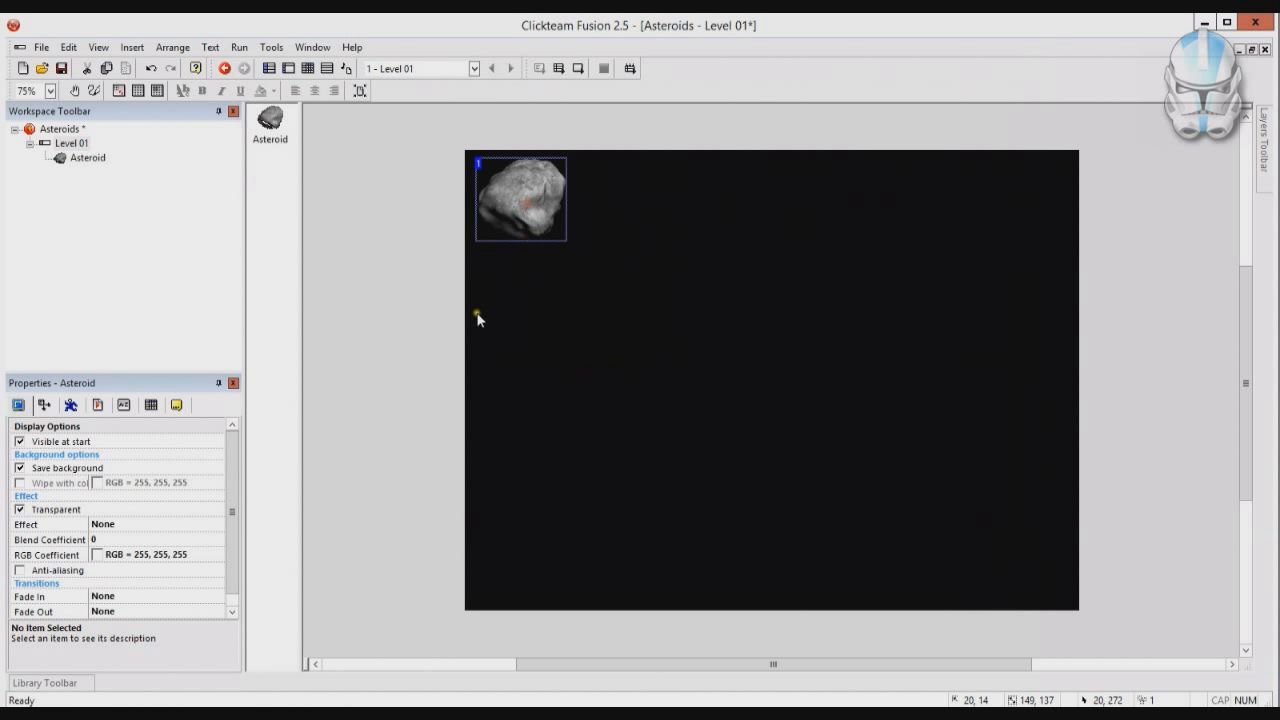
left_click(406, 338)
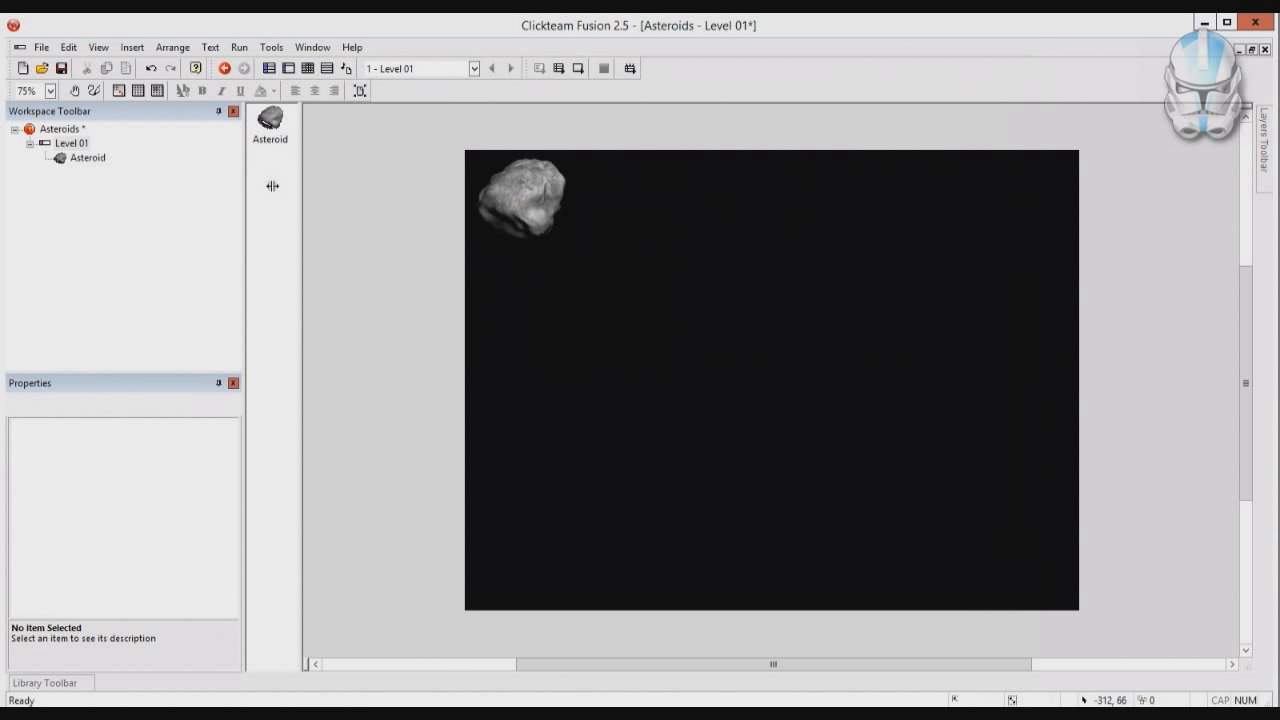
Insert a new Active object near the centre of the Level 01 frame, at about 480, 408.
double_click(770, 400)
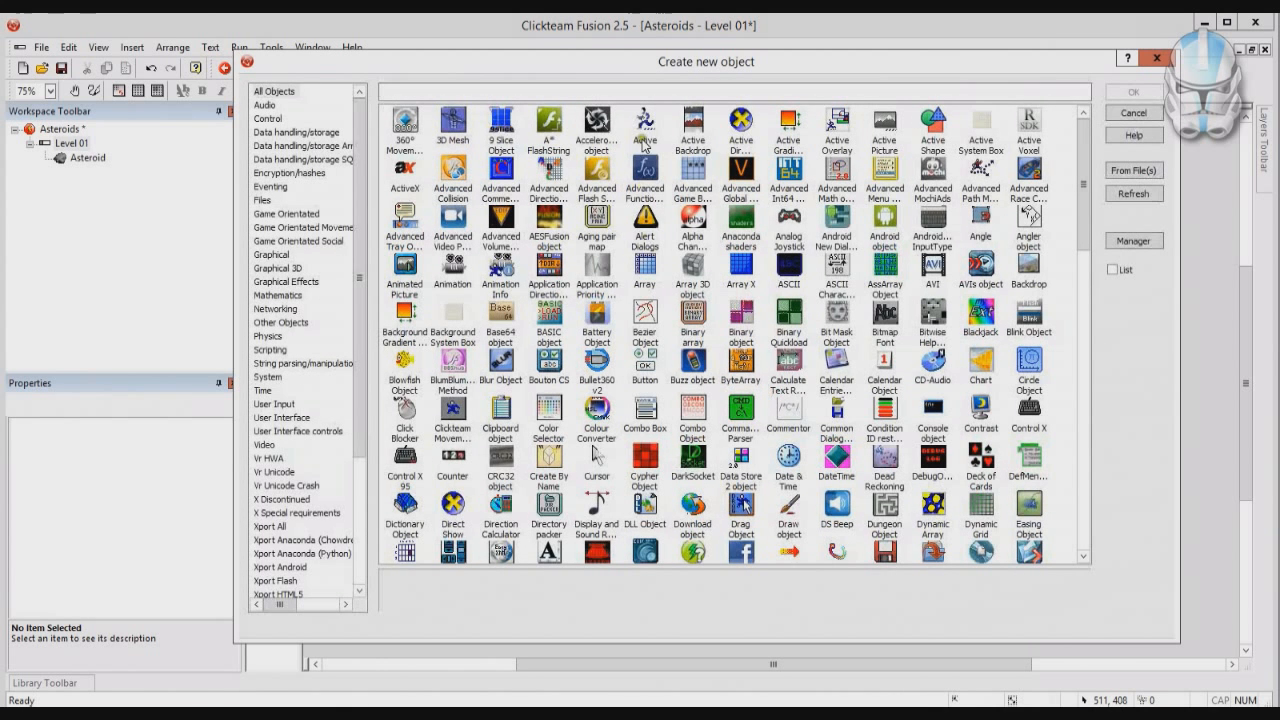
left_click(645, 140)
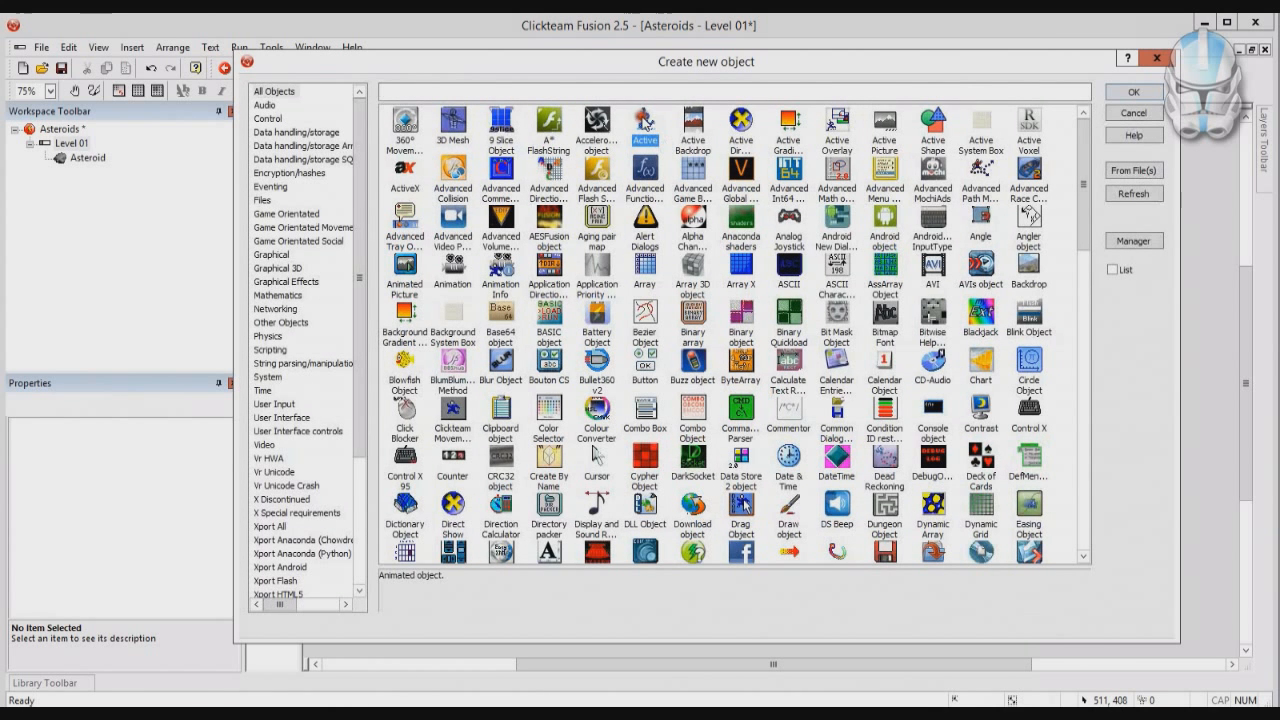
left_click(1129, 94)
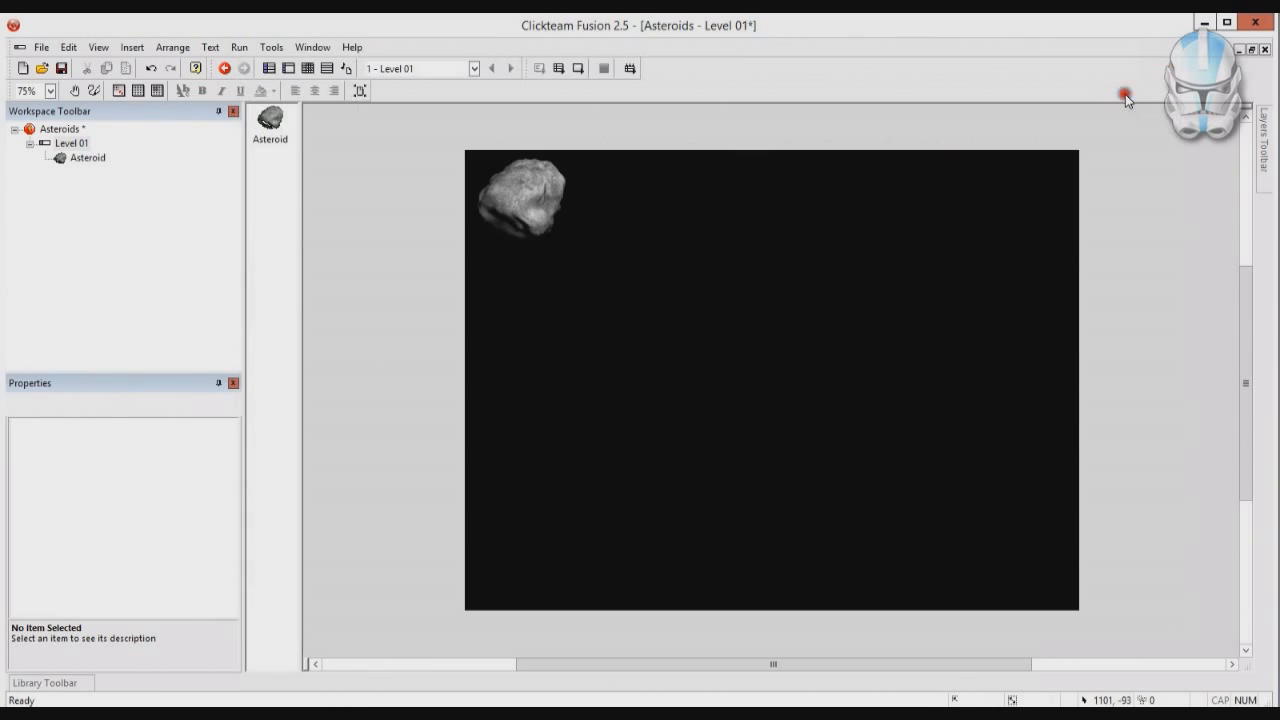
left_click(758, 403)
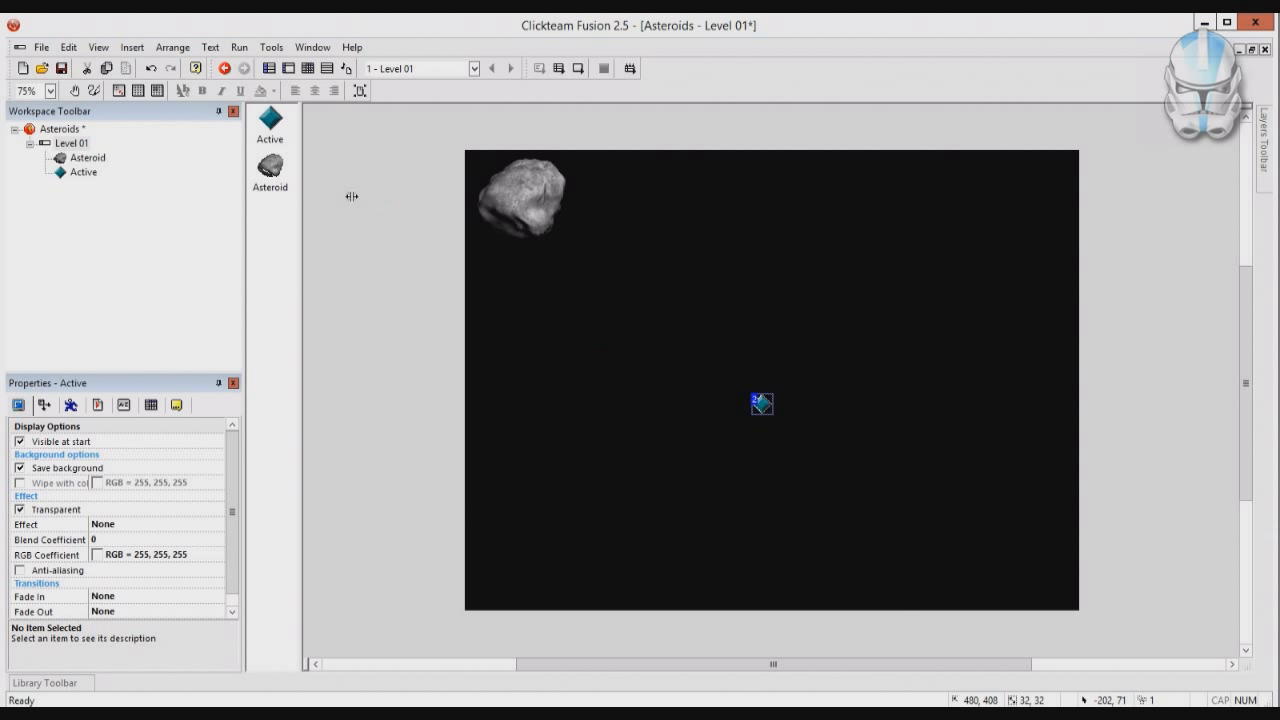
Rename the new Active object as Spaceship.
right_click(270, 142)
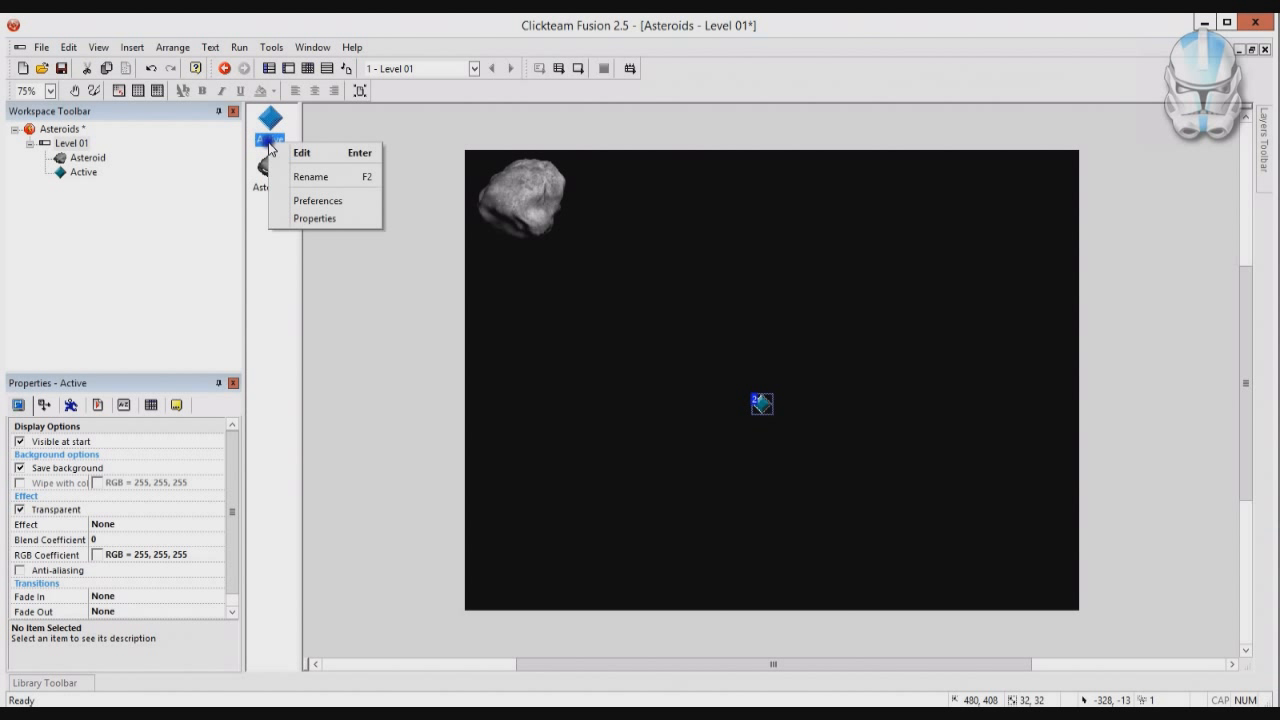
left_click(318, 174)
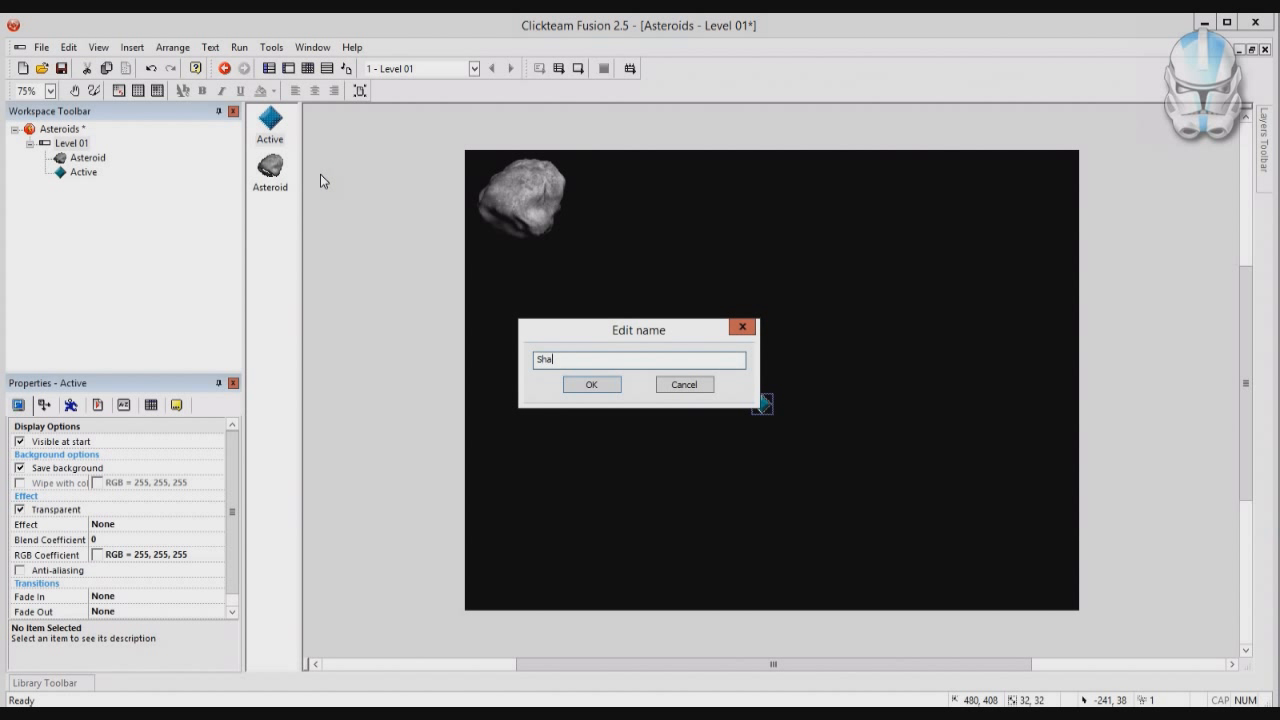
key("Return")
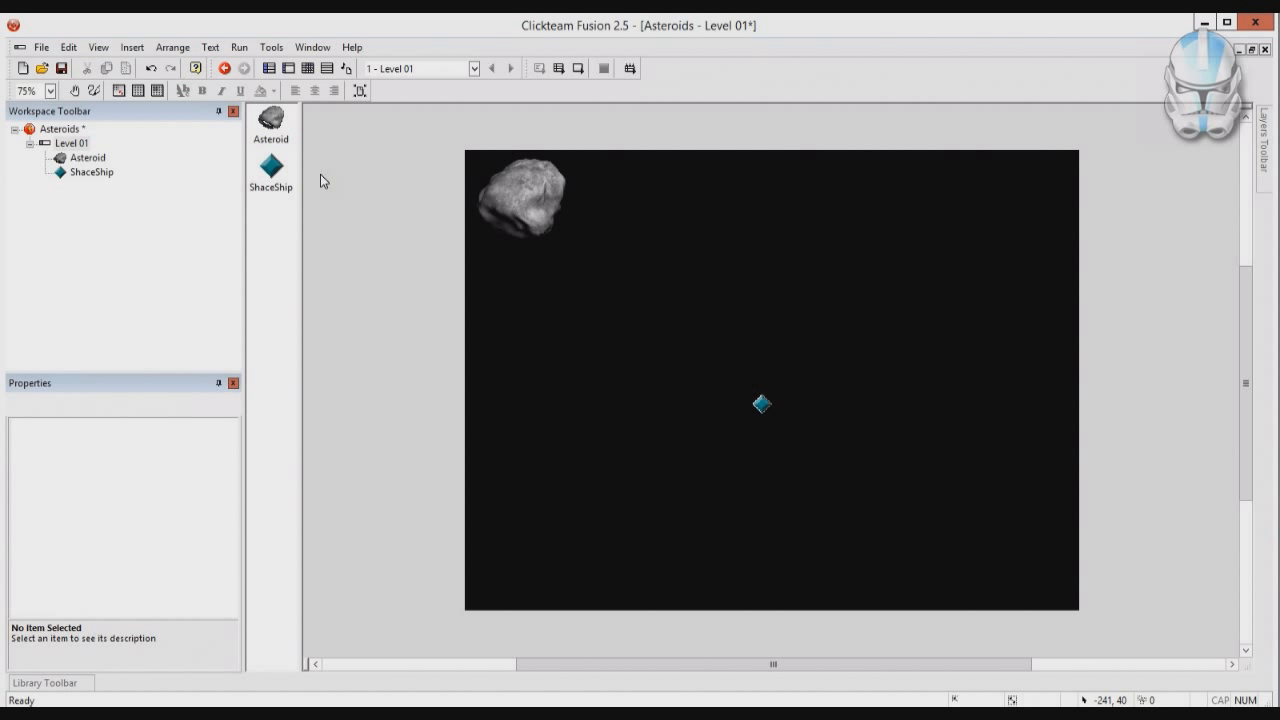
right_click(284, 188)
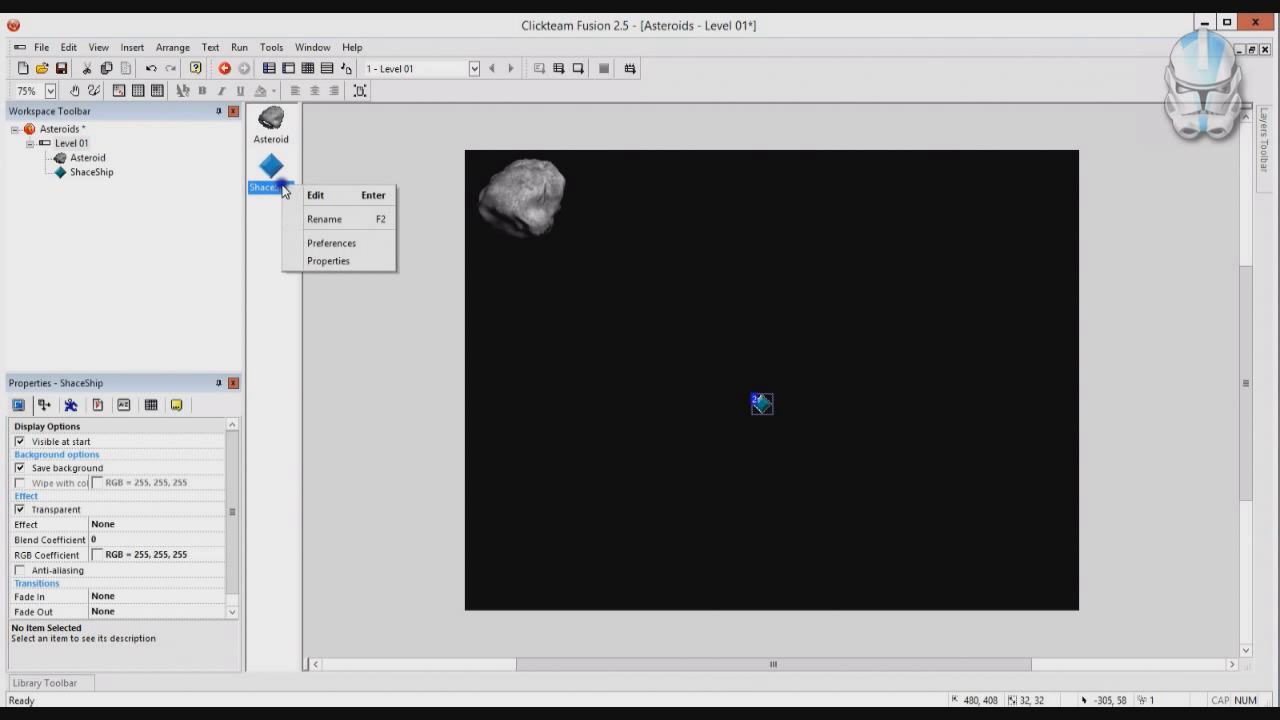
left_click(331, 218)
type("Spa")
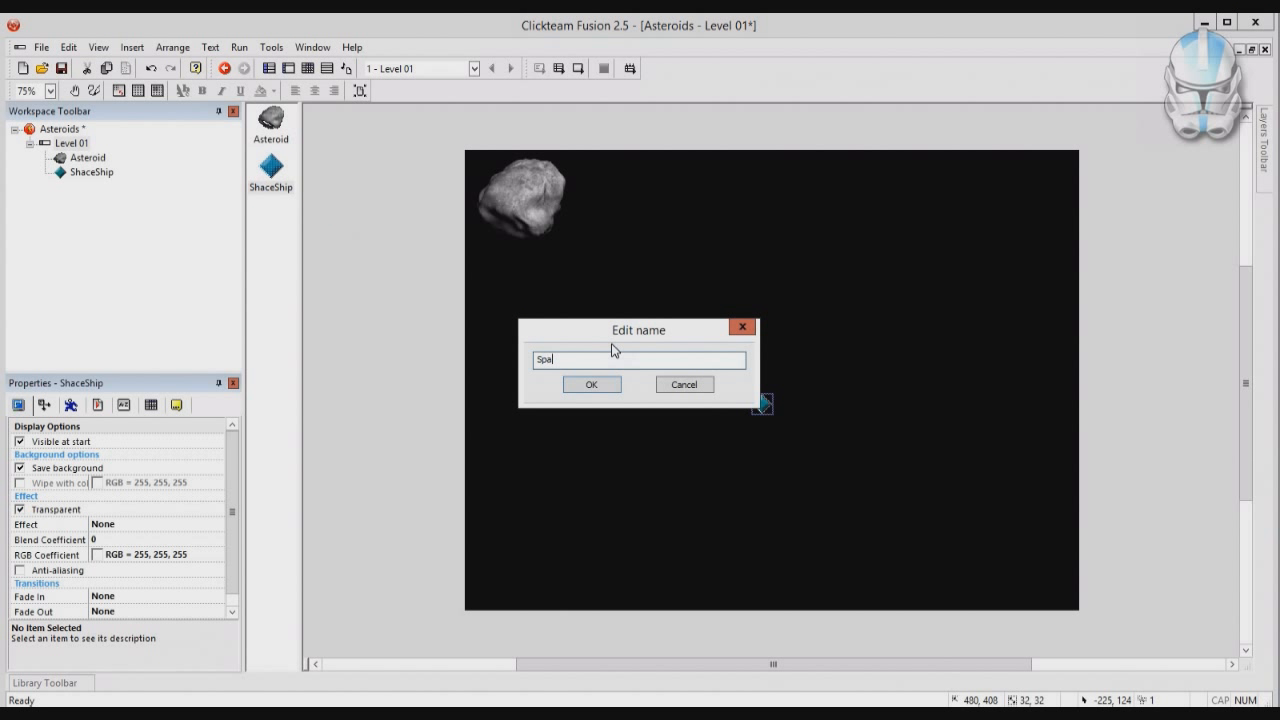
type("ceship")
key("Return")
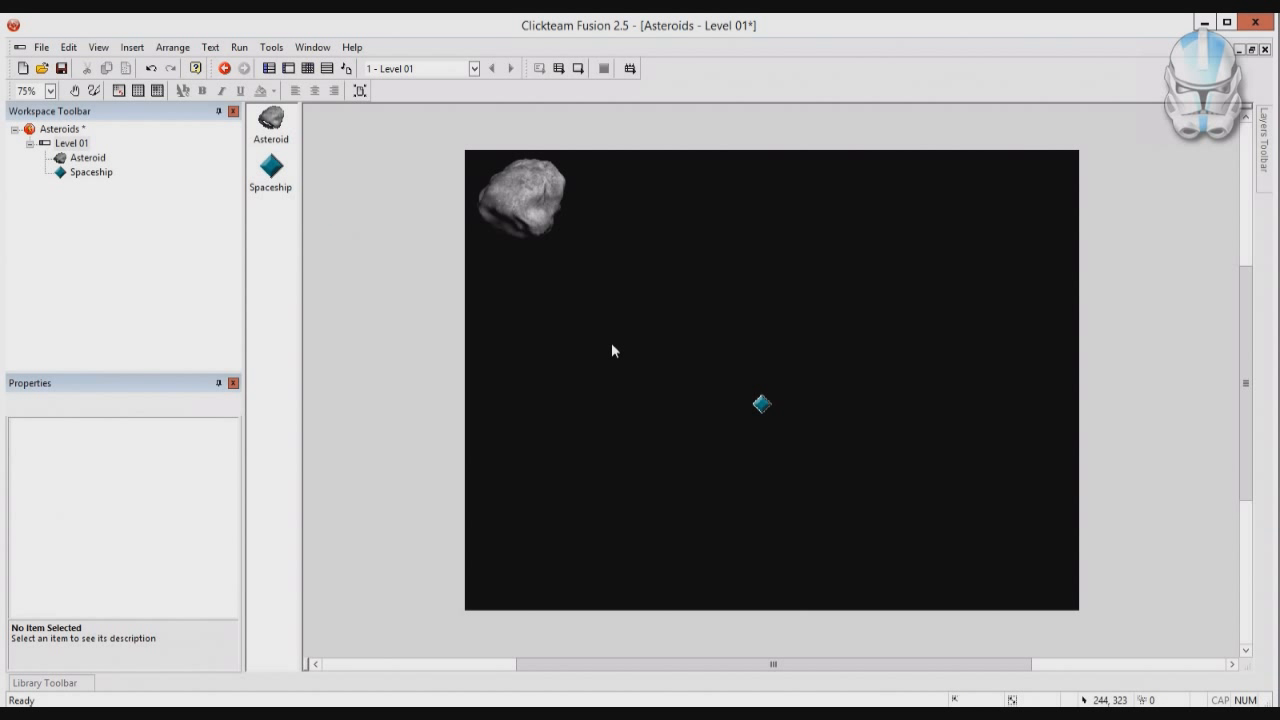
Open the Spaceship for editing and compare F5S4.png and F5S4N.png in the Faction5-Spaceships-by-MillionthVector folder without importing either.
left_click_drag(761, 405, 761, 409)
double_click(761, 405)
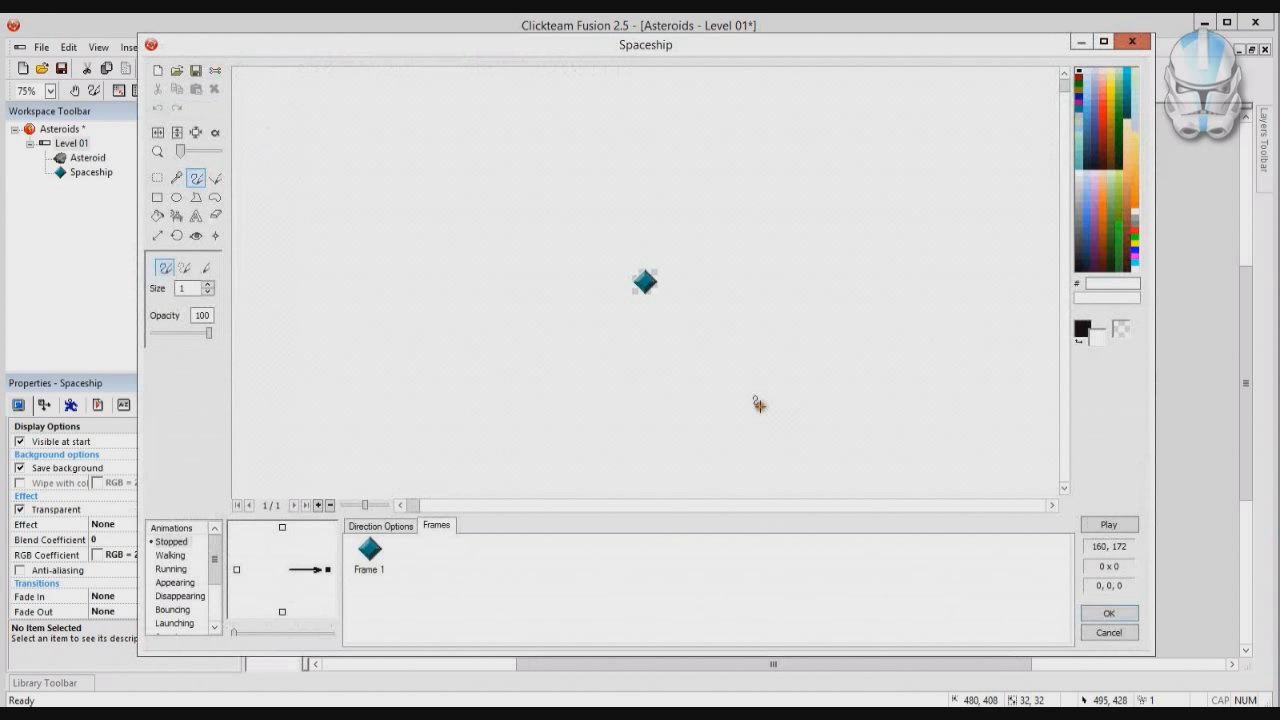
left_click(176, 72)
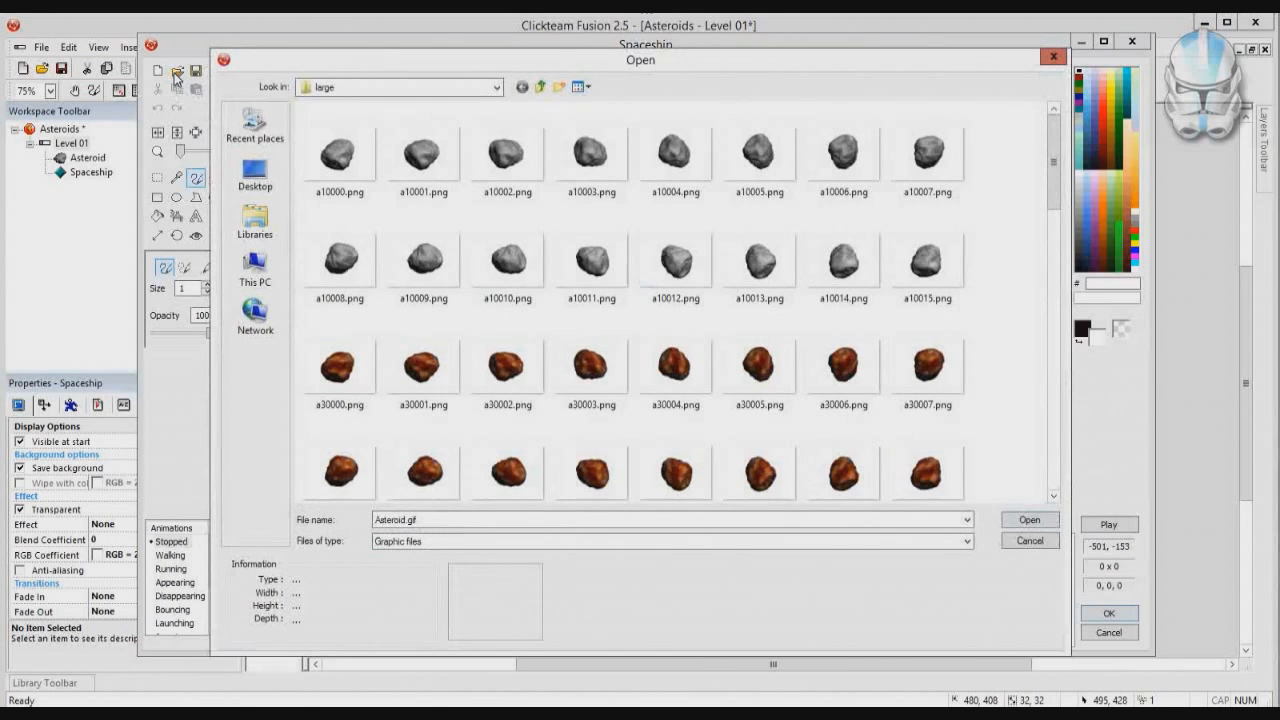
left_click(540, 87)
left_click(540, 87)
double_click(412, 139)
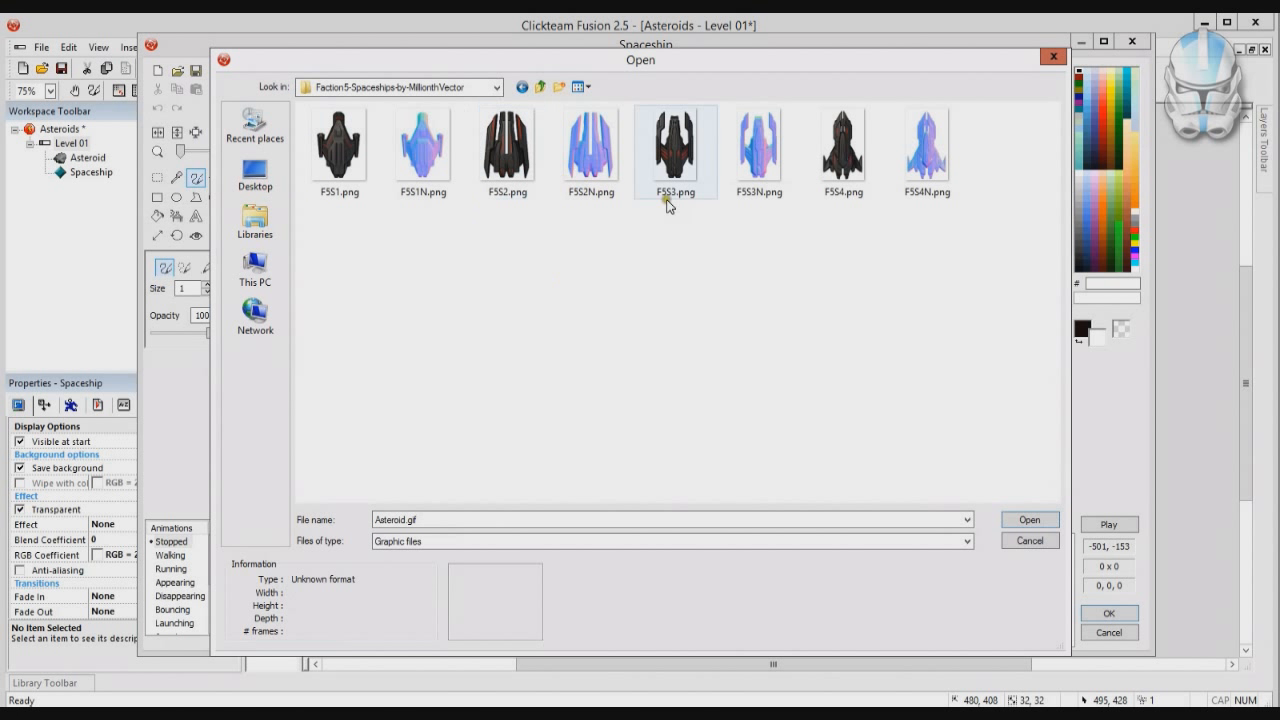
left_click(851, 182)
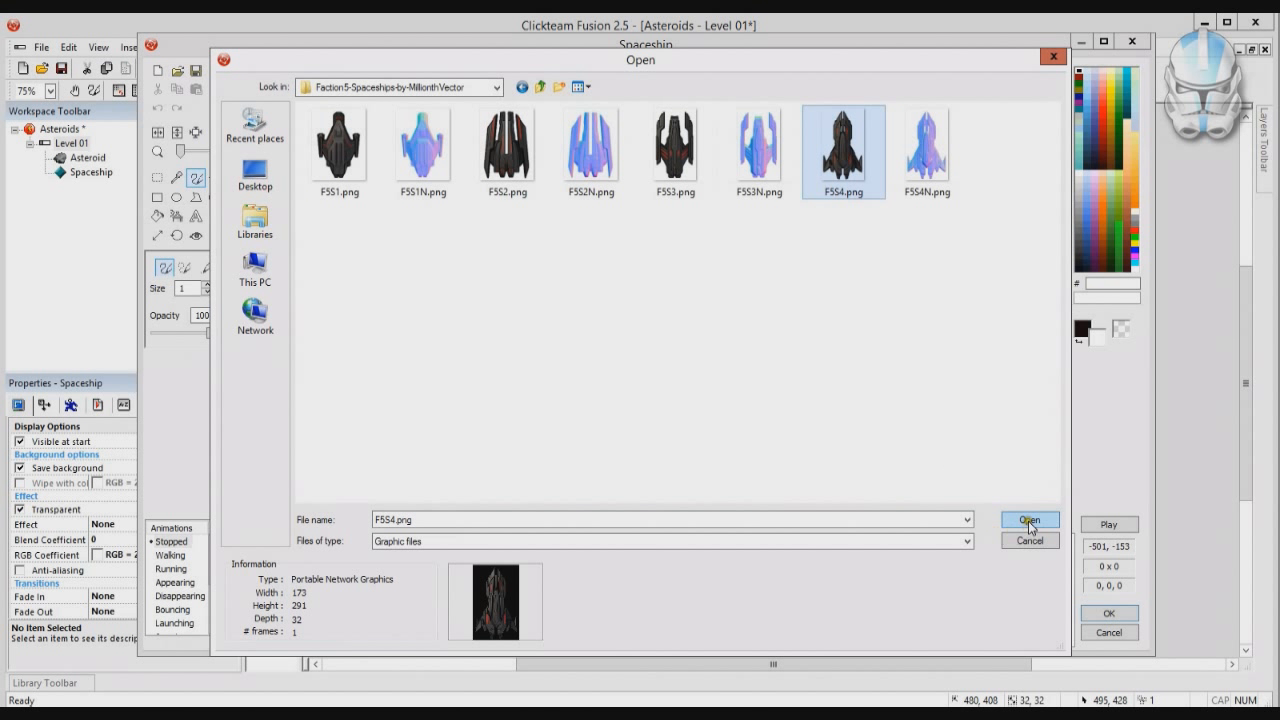
left_click(920, 153)
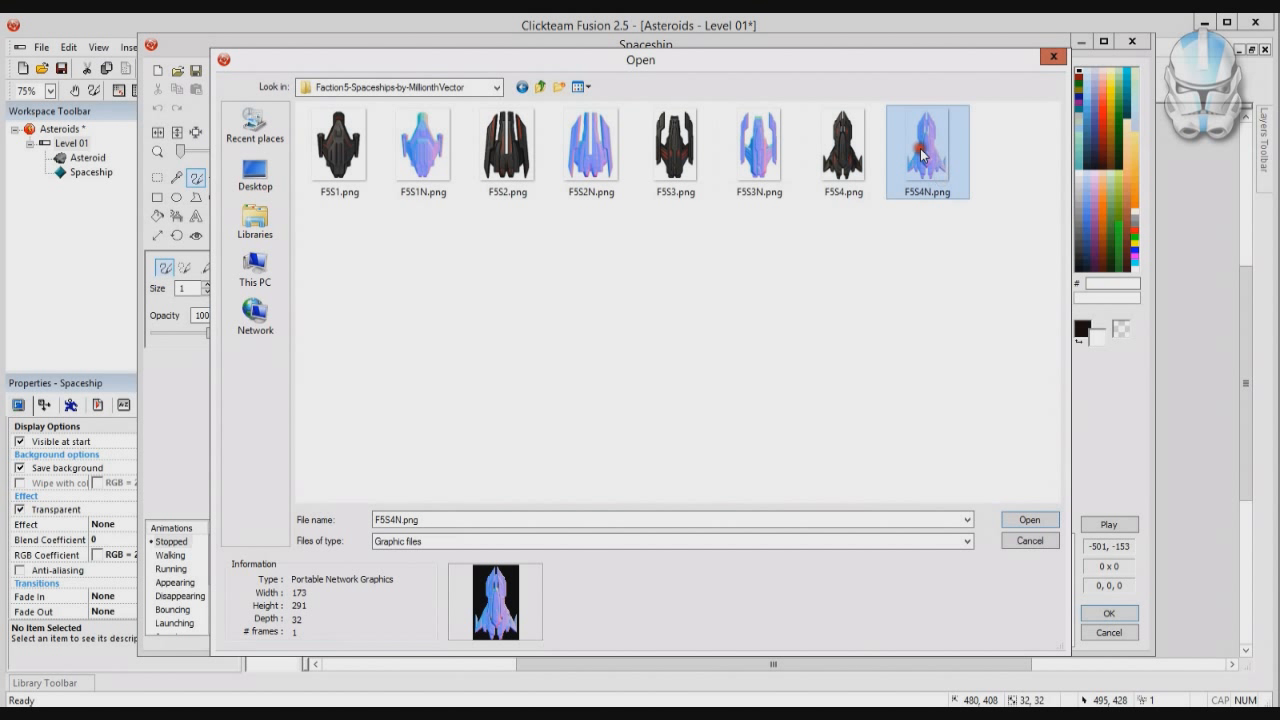
left_click(858, 150)
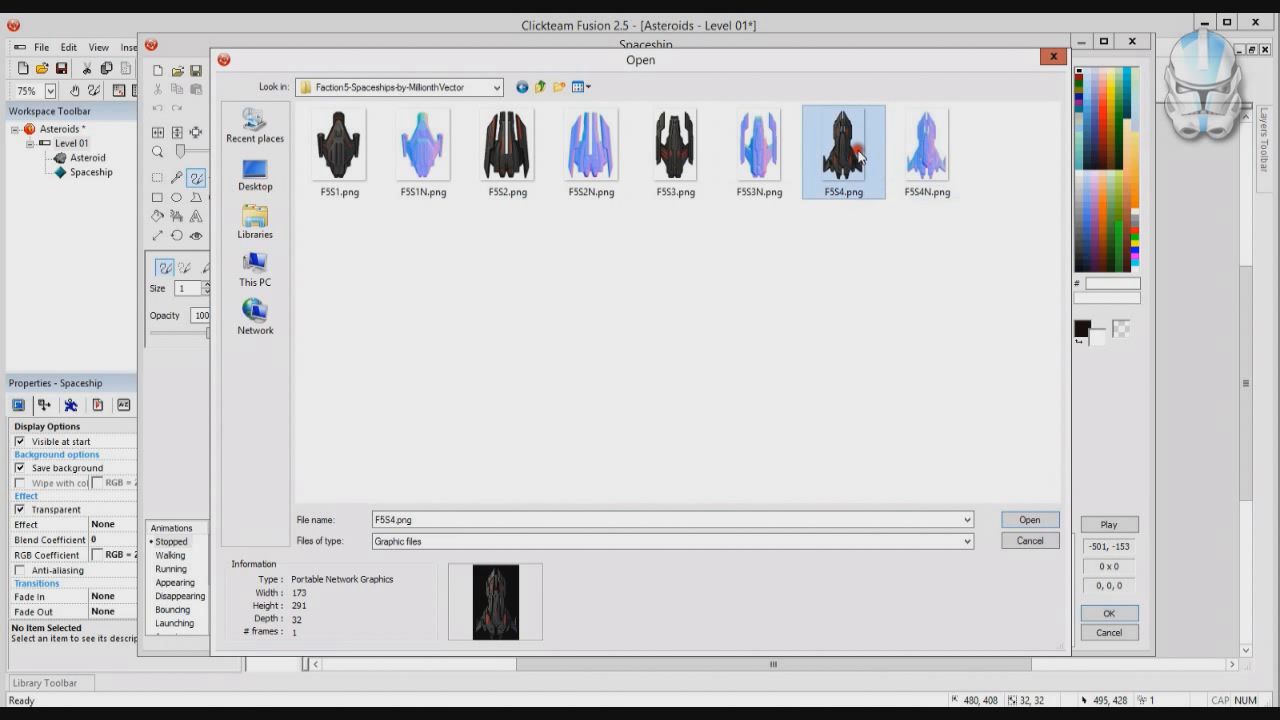
left_click(938, 160)
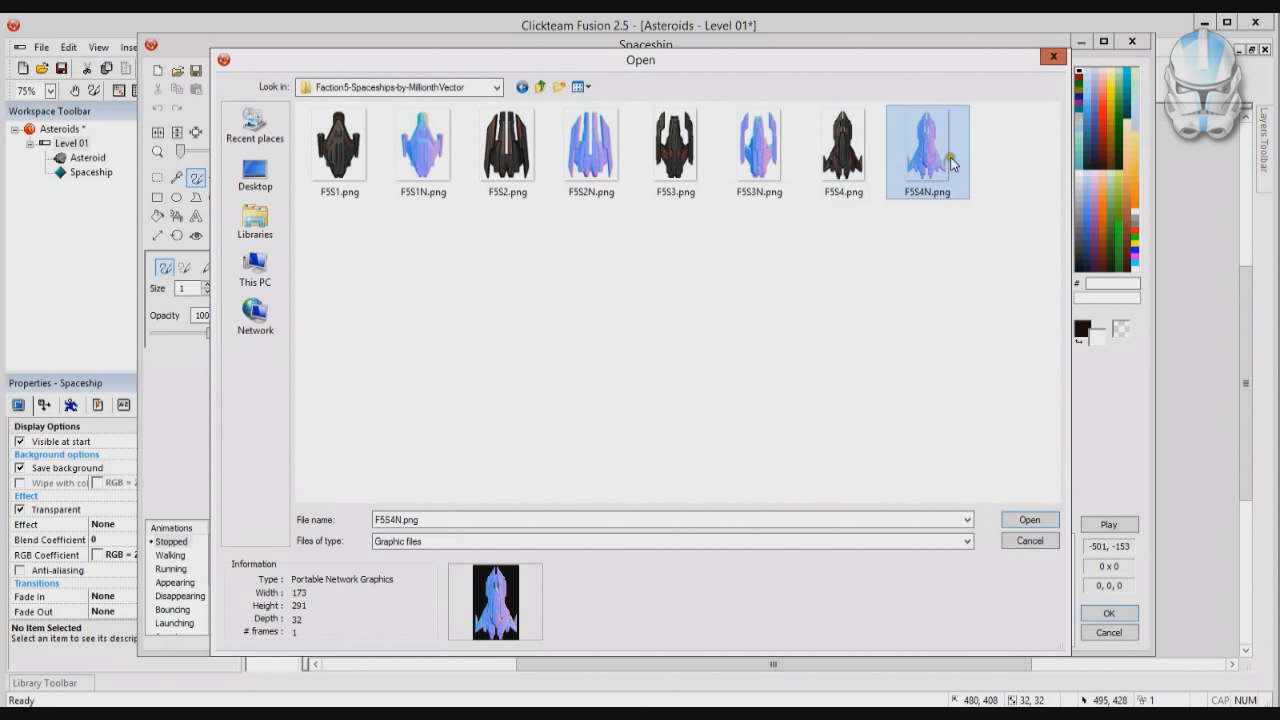
left_click(1031, 541)
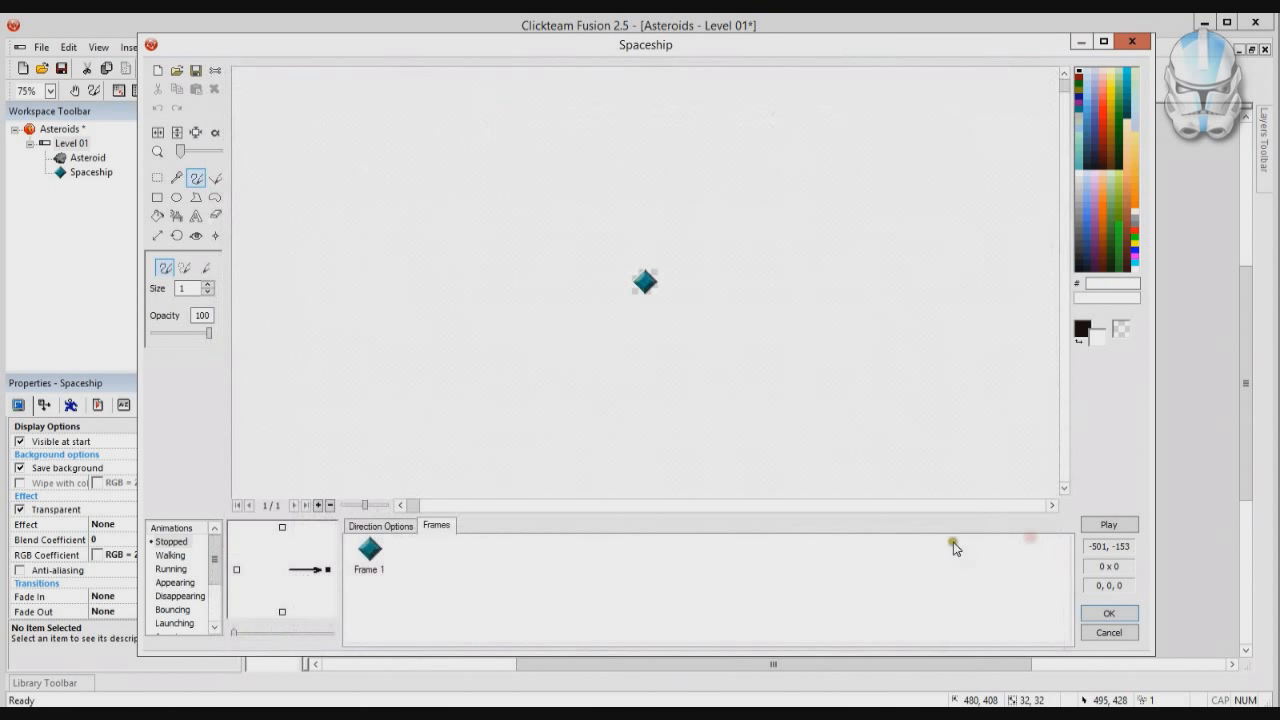
Import F5S4.png from the Faction5-Spaceships-by-MillionthVector folder as an animation, replacing the Spaceship's current Stopped animation.
left_click(371, 553)
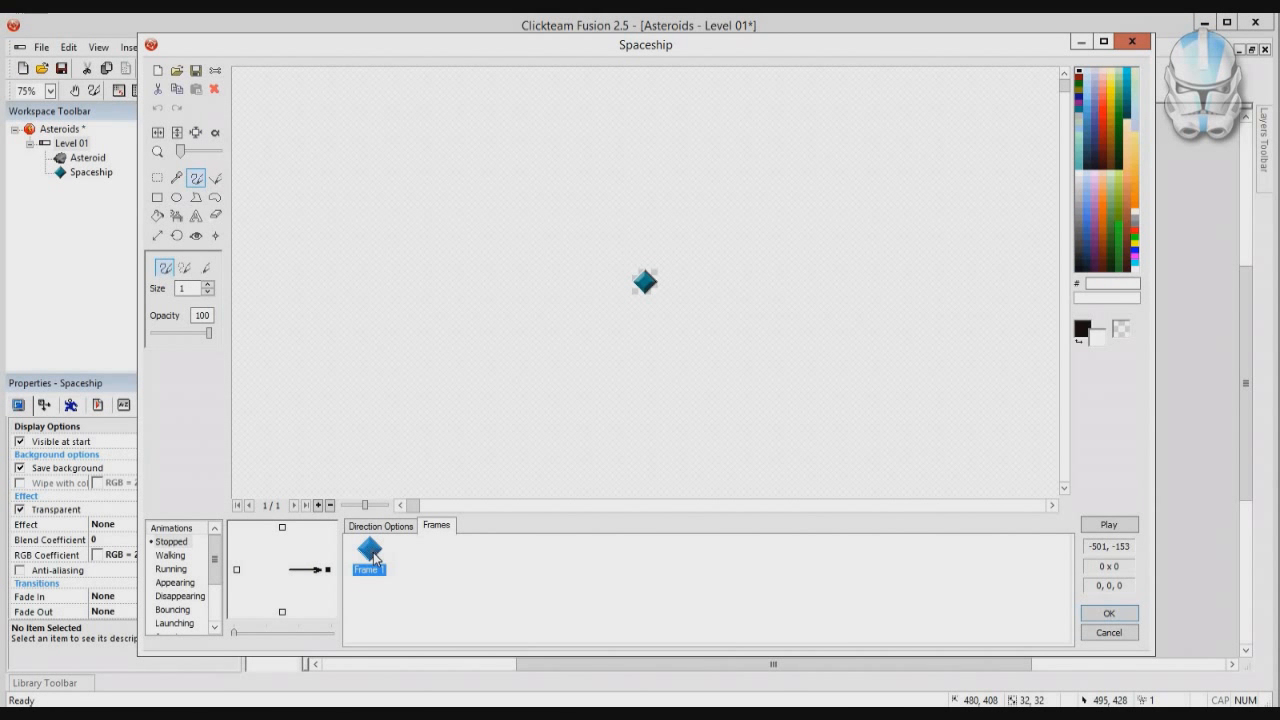
right_click(373, 554)
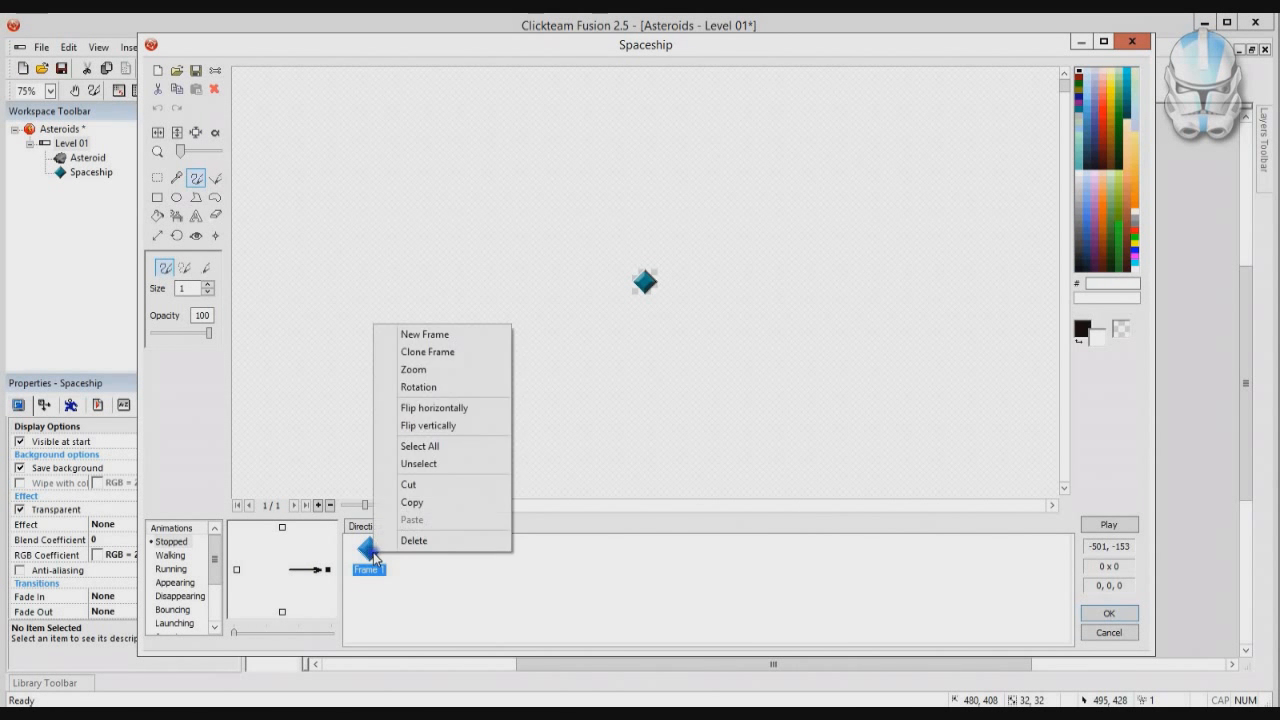
left_click(176, 71)
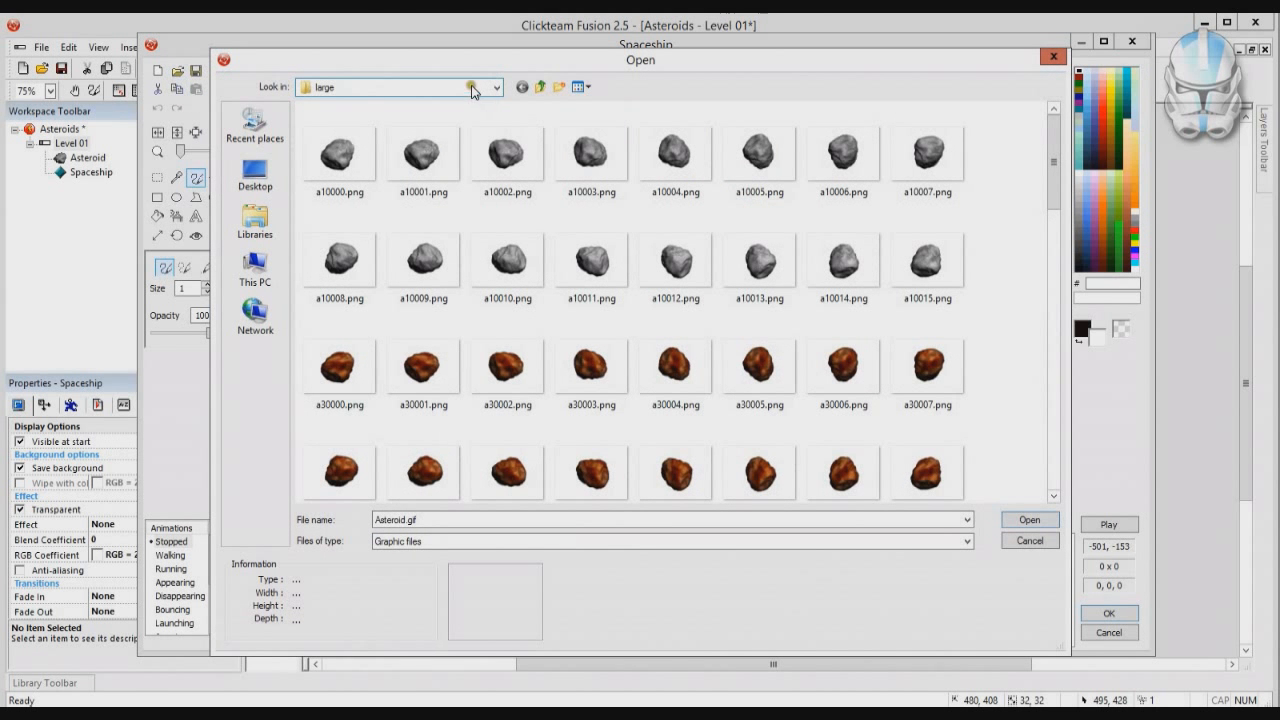
left_click(541, 87)
left_click(541, 87)
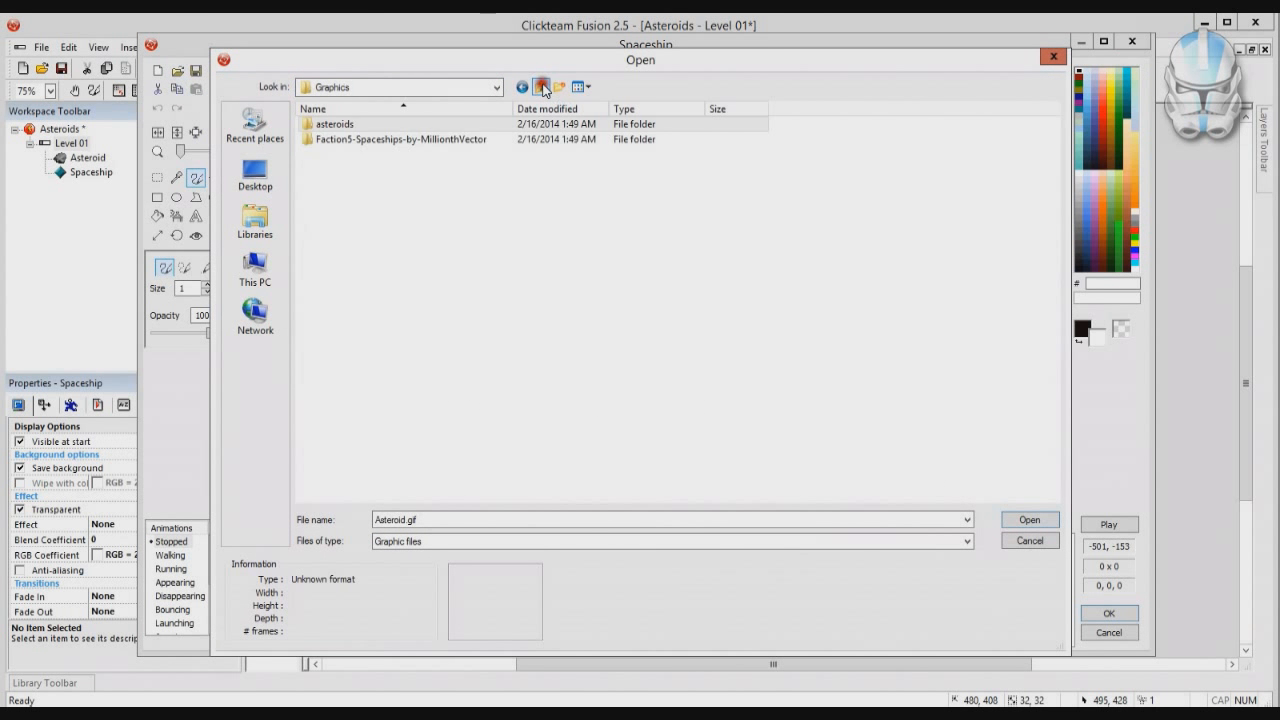
double_click(481, 141)
double_click(845, 152)
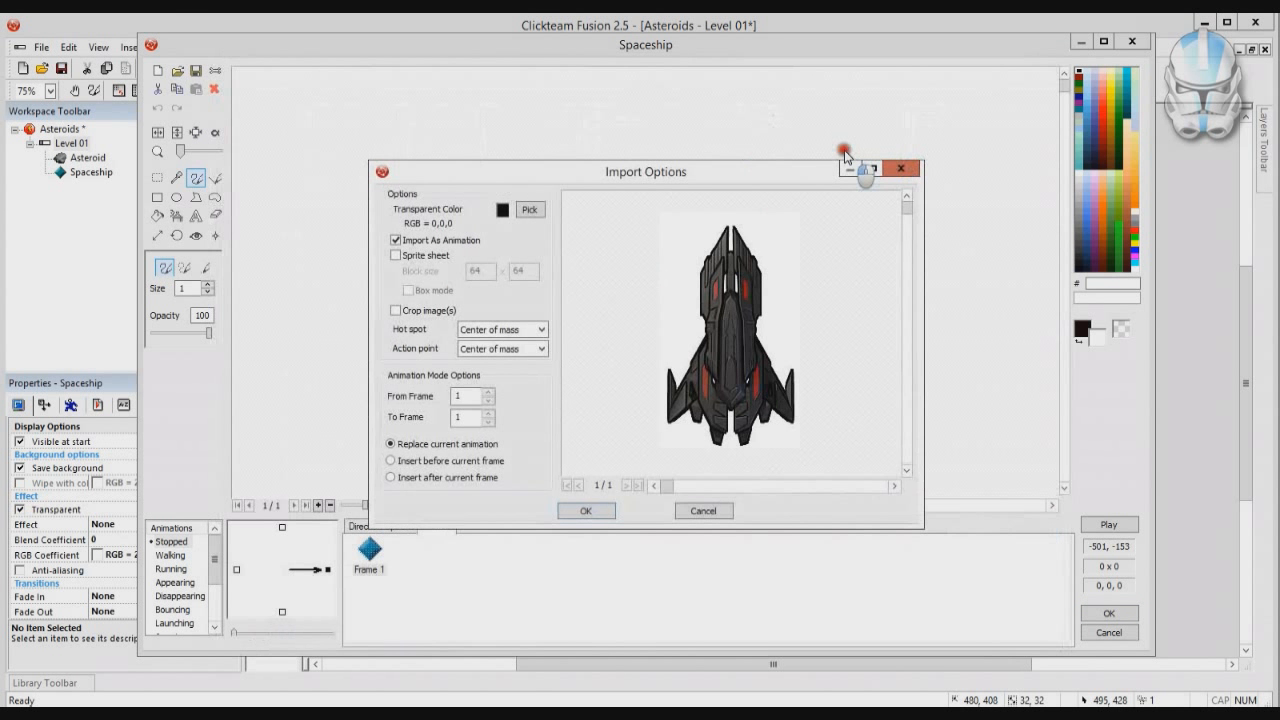
left_click(535, 212)
left_click(586, 511)
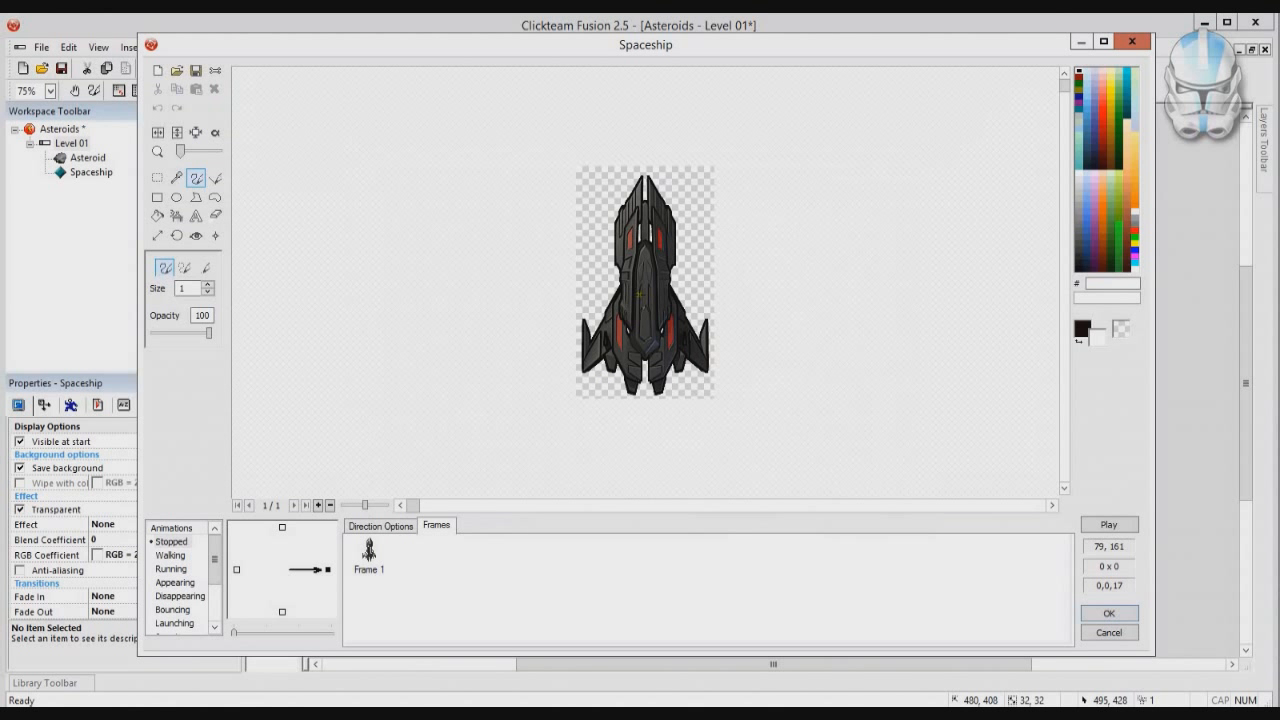
Crop the empty transparent area around the spaceship image and accept the changes to the Spaceship object.
left_click(196, 132)
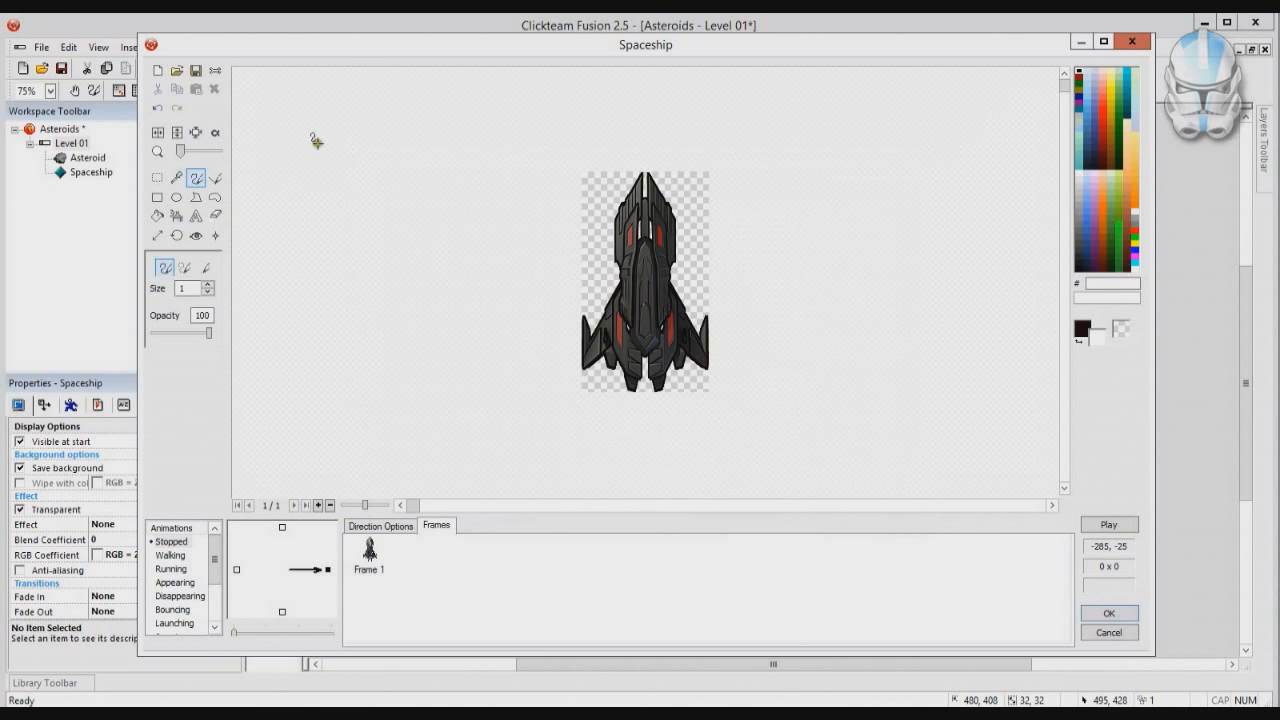
left_click(1124, 612)
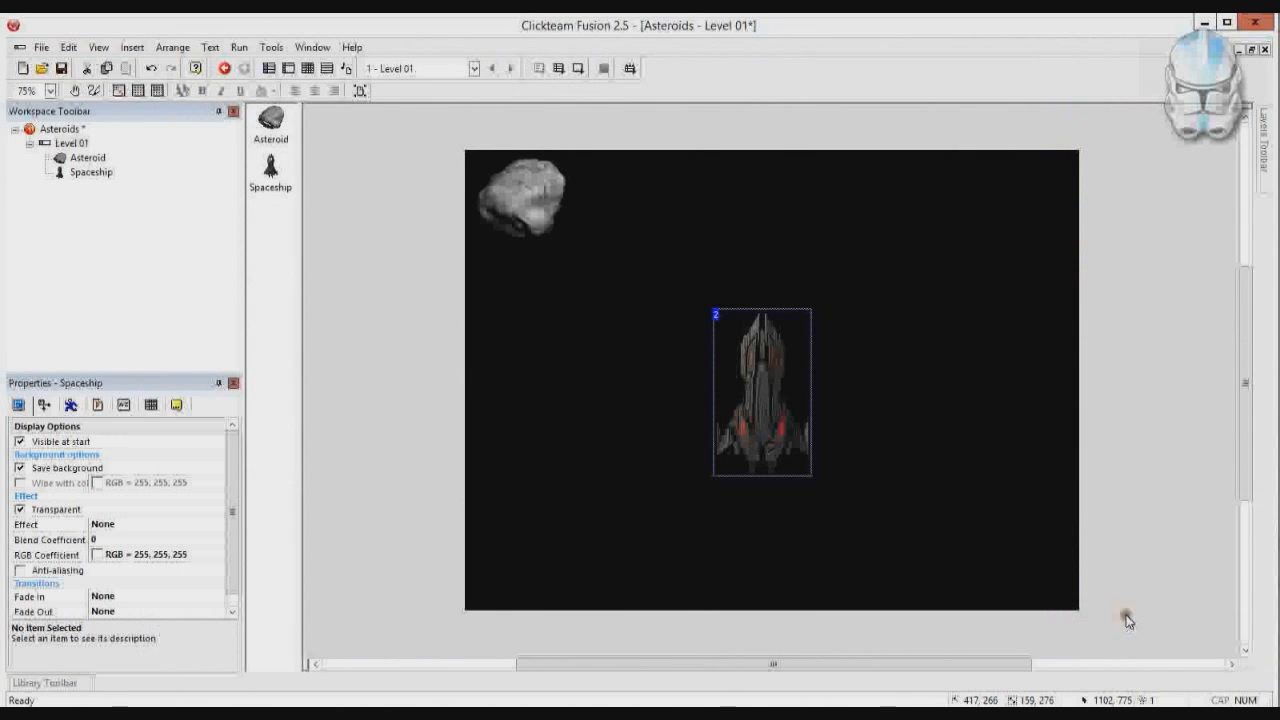
left_click(924, 438)
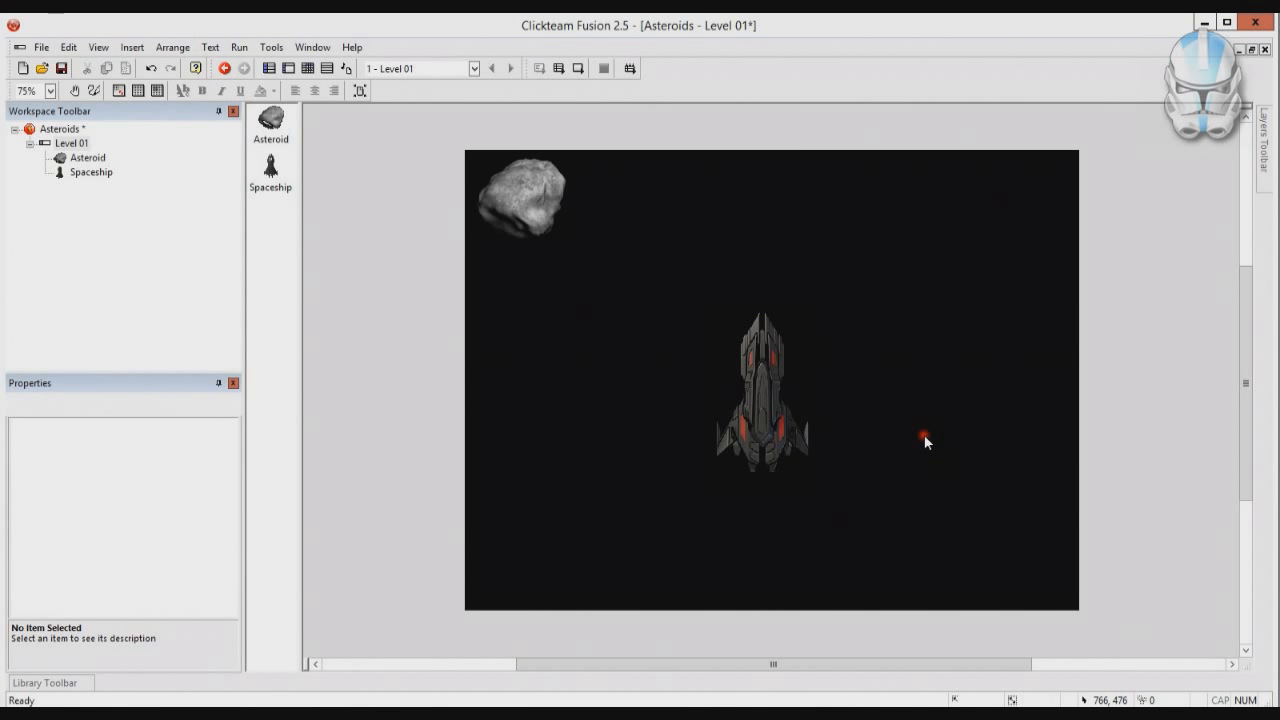
Resize the Spaceship image to a height of 128 with Proportional, Stretch and Resample enabled, and accept the change.
double_click(757, 404)
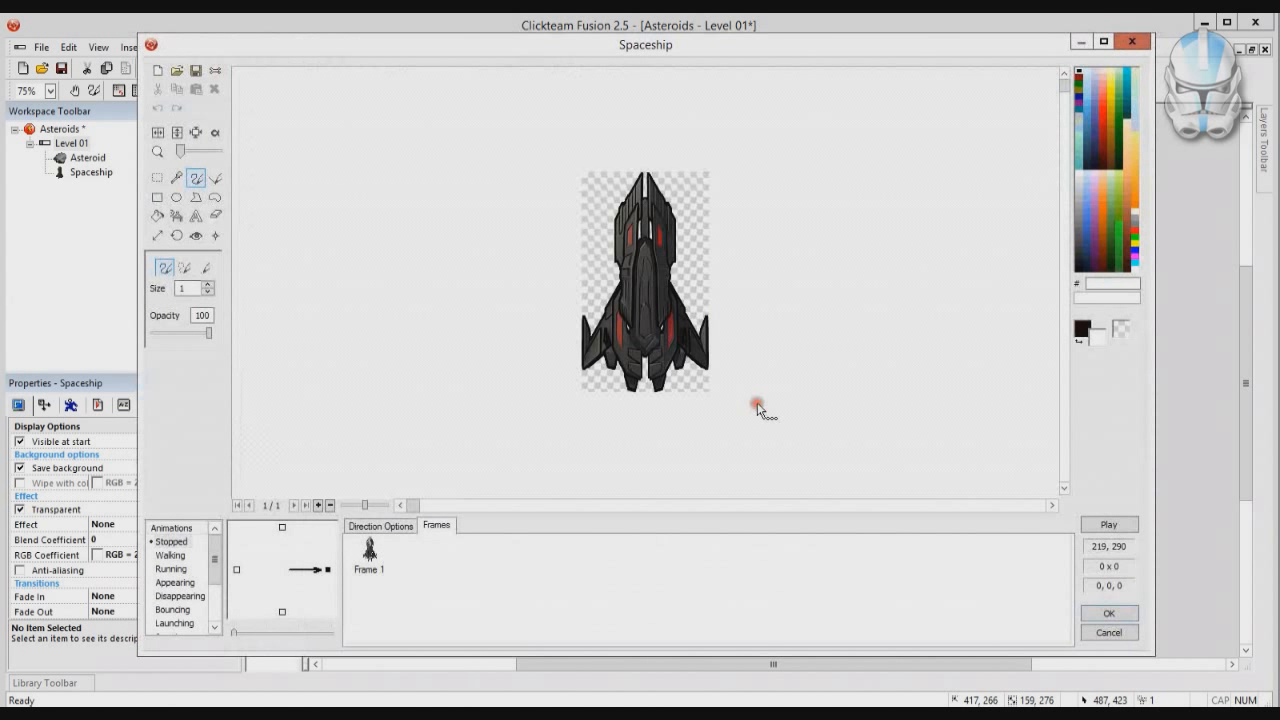
left_click(159, 237)
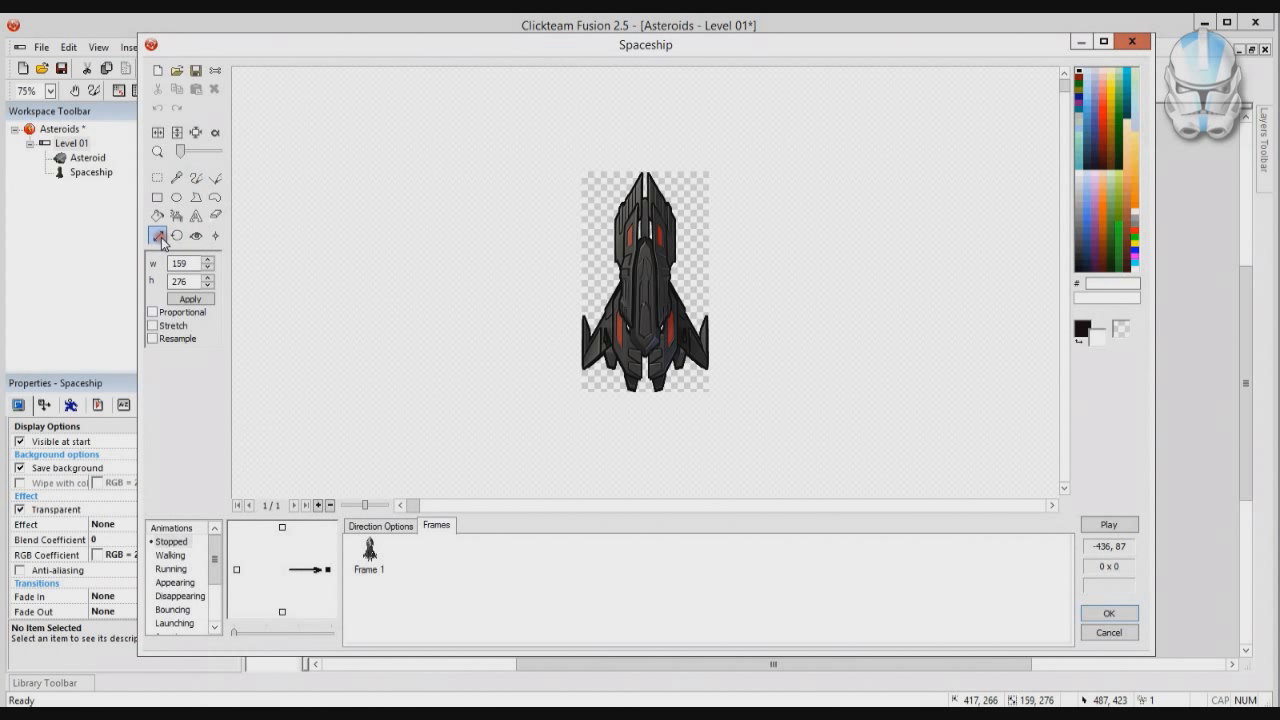
left_click(152, 313)
left_click(152, 326)
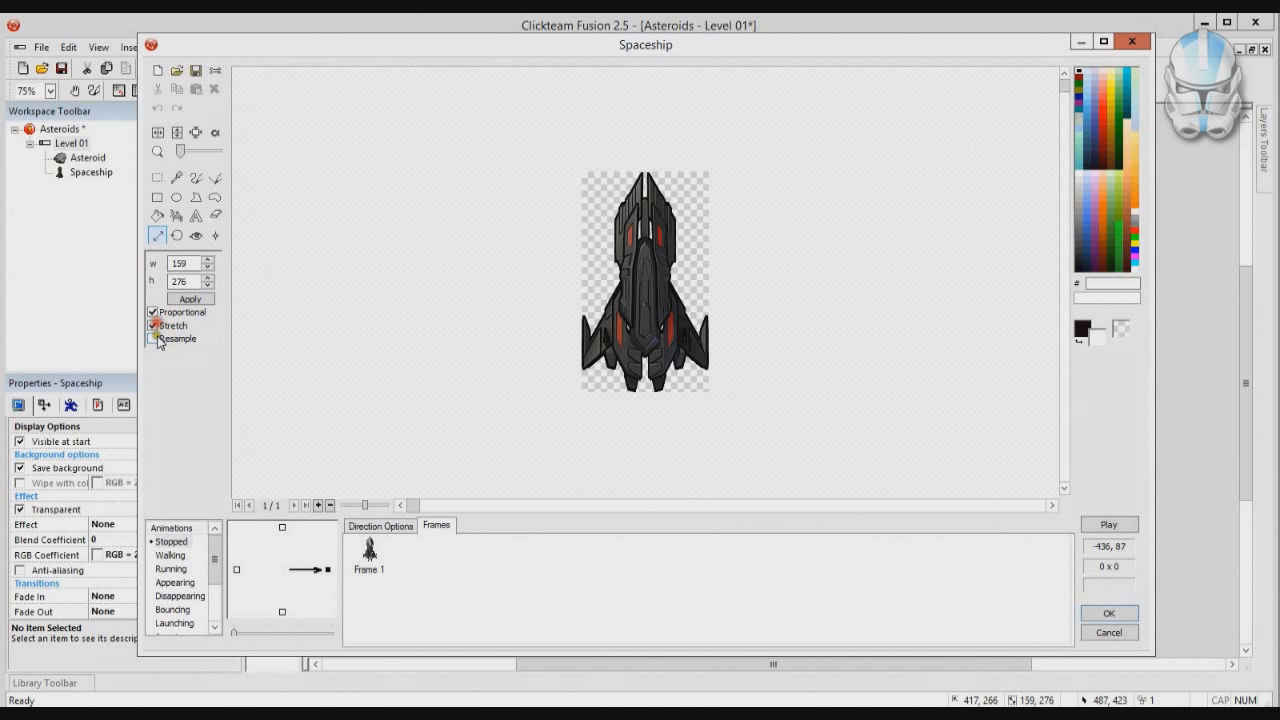
left_click(153, 339)
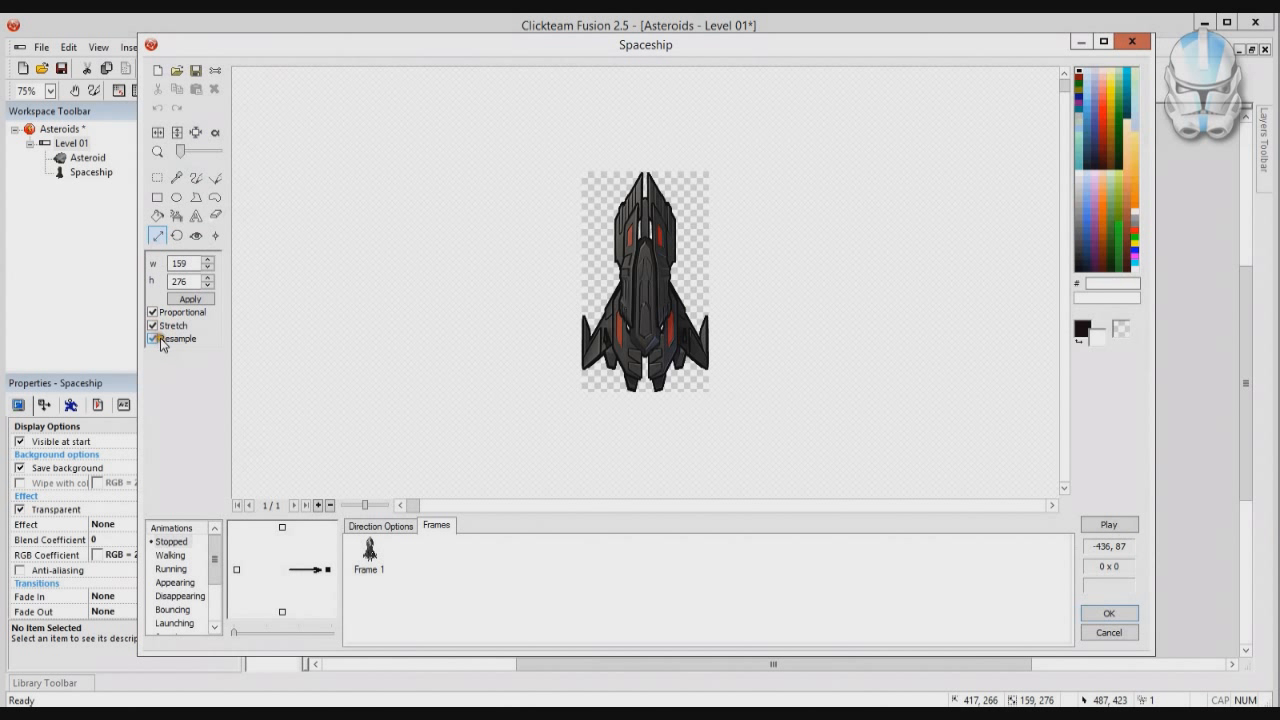
double_click(186, 281)
type("128")
left_click(190, 299)
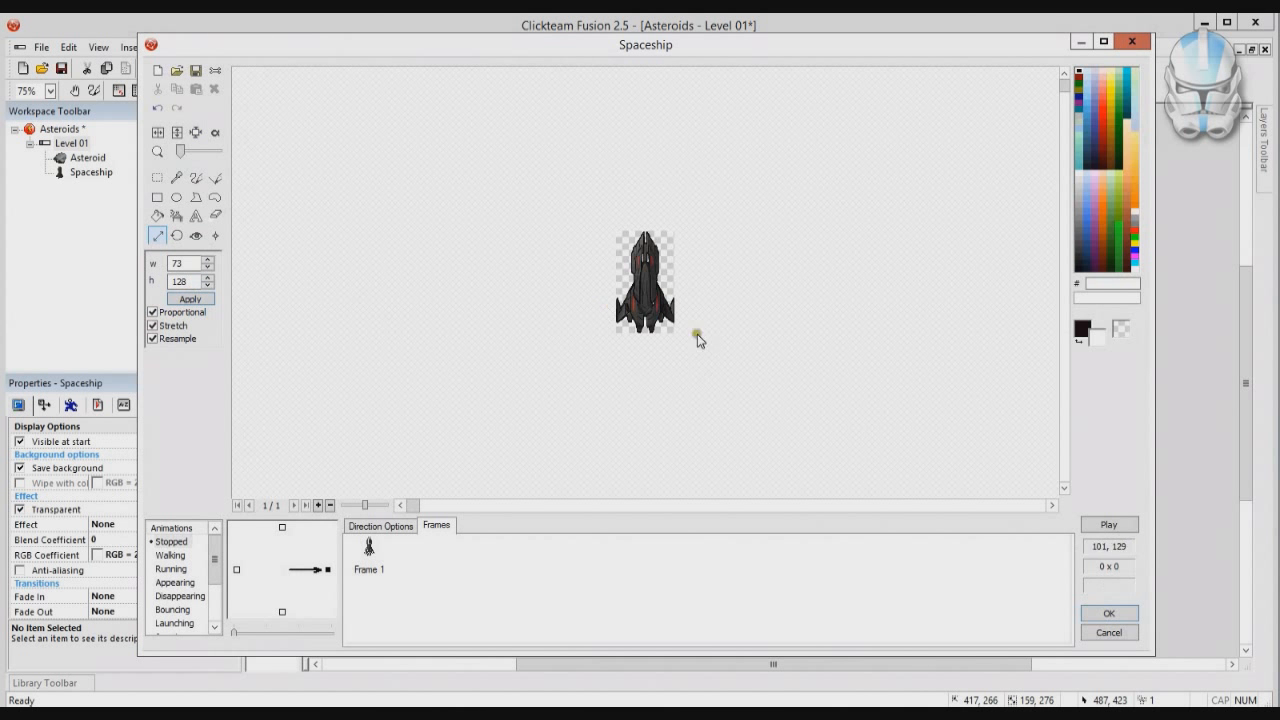
left_click(1109, 613)
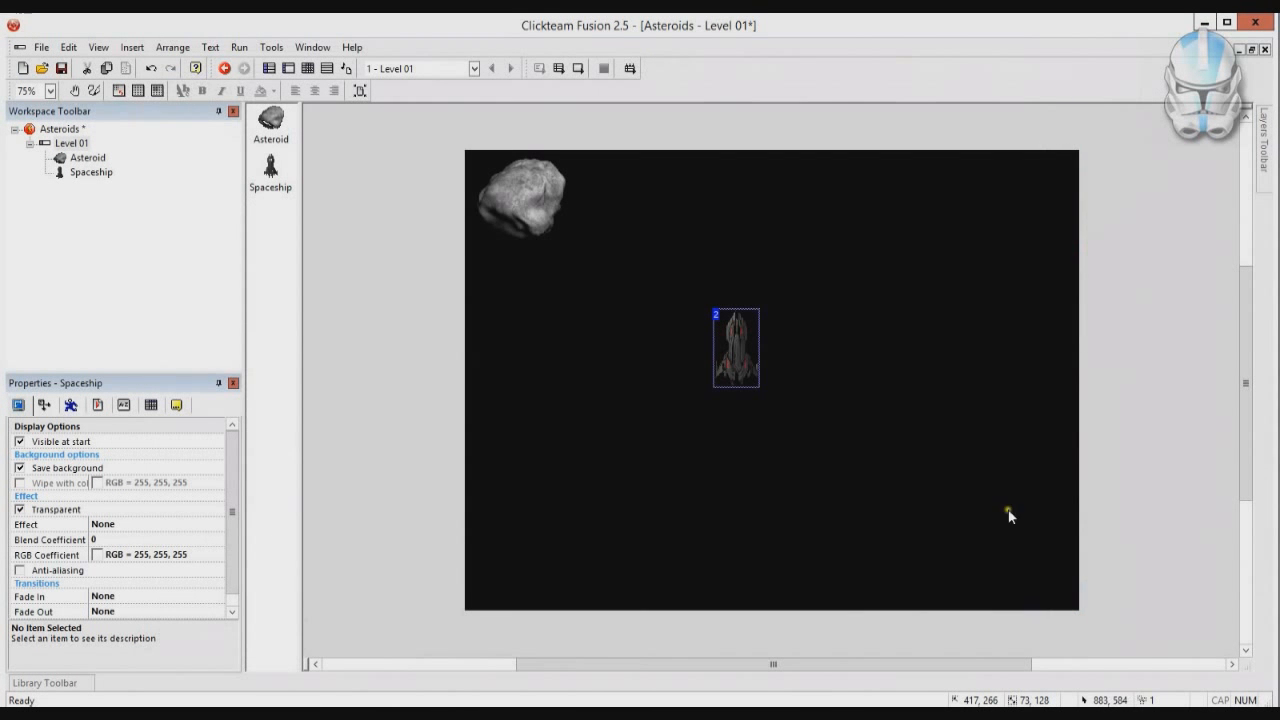
Move the Spaceship to the centre of the level and the Asteroid down to the middle of the level's left side.
left_click_drag(736, 360, 775, 405)
left_click_drag(524, 197, 527, 388)
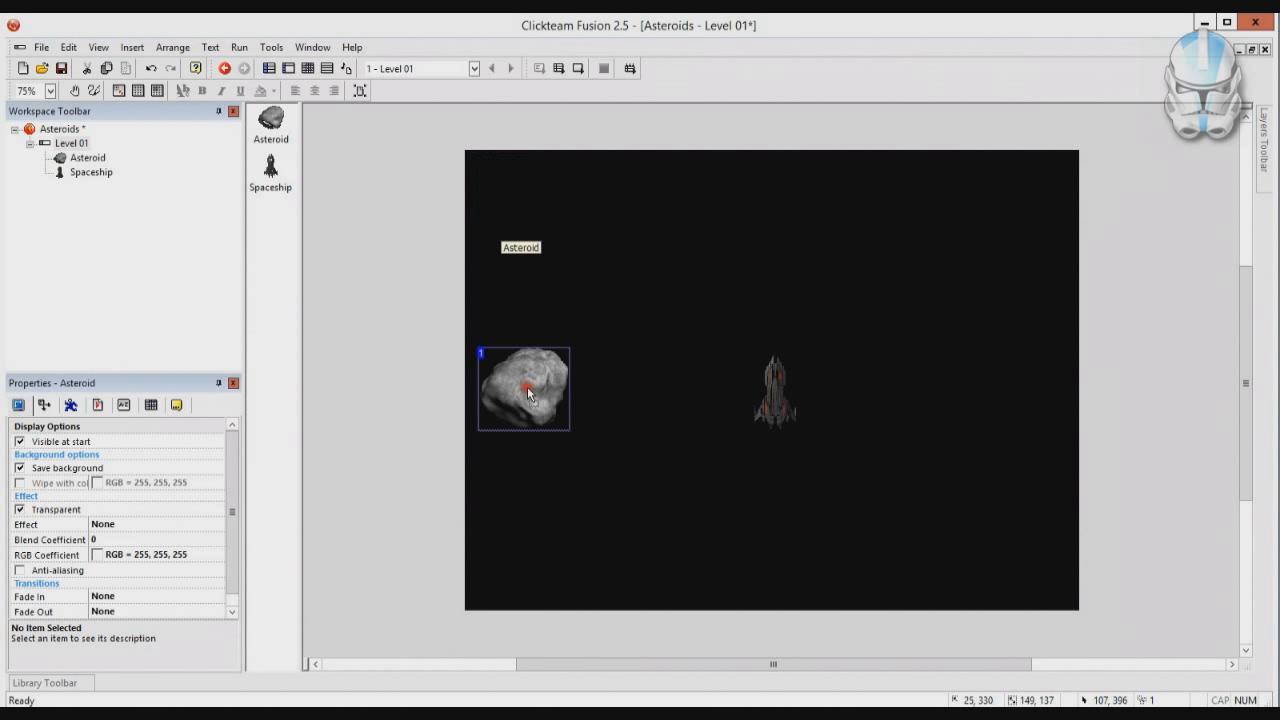
Set the Spaceship's movement type to Eight Directions.
left_click(783, 407)
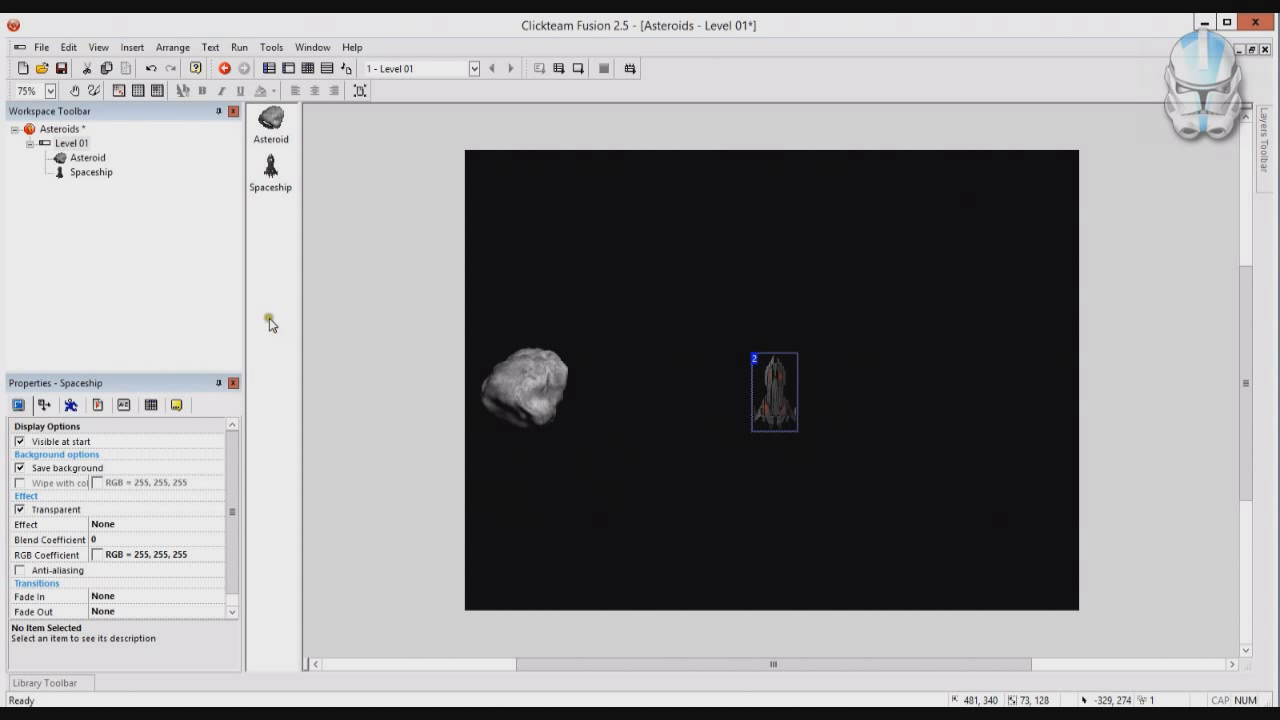
left_click(270, 170)
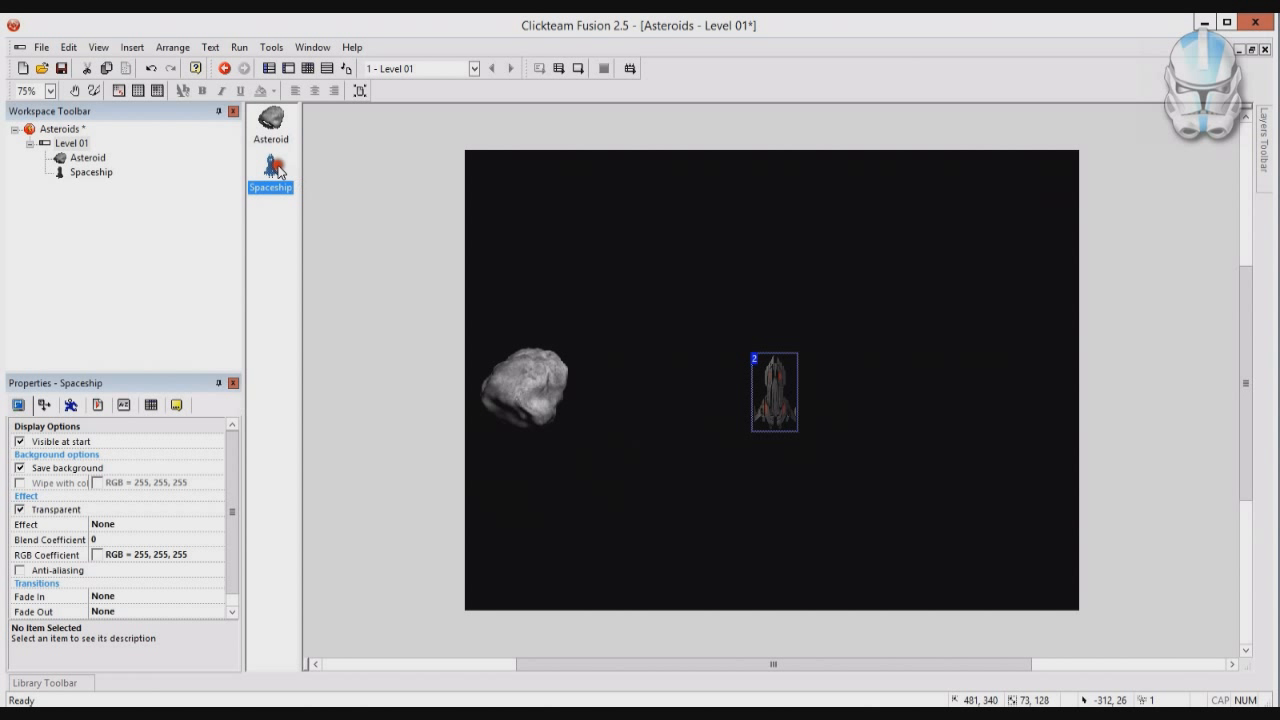
left_click(71, 405)
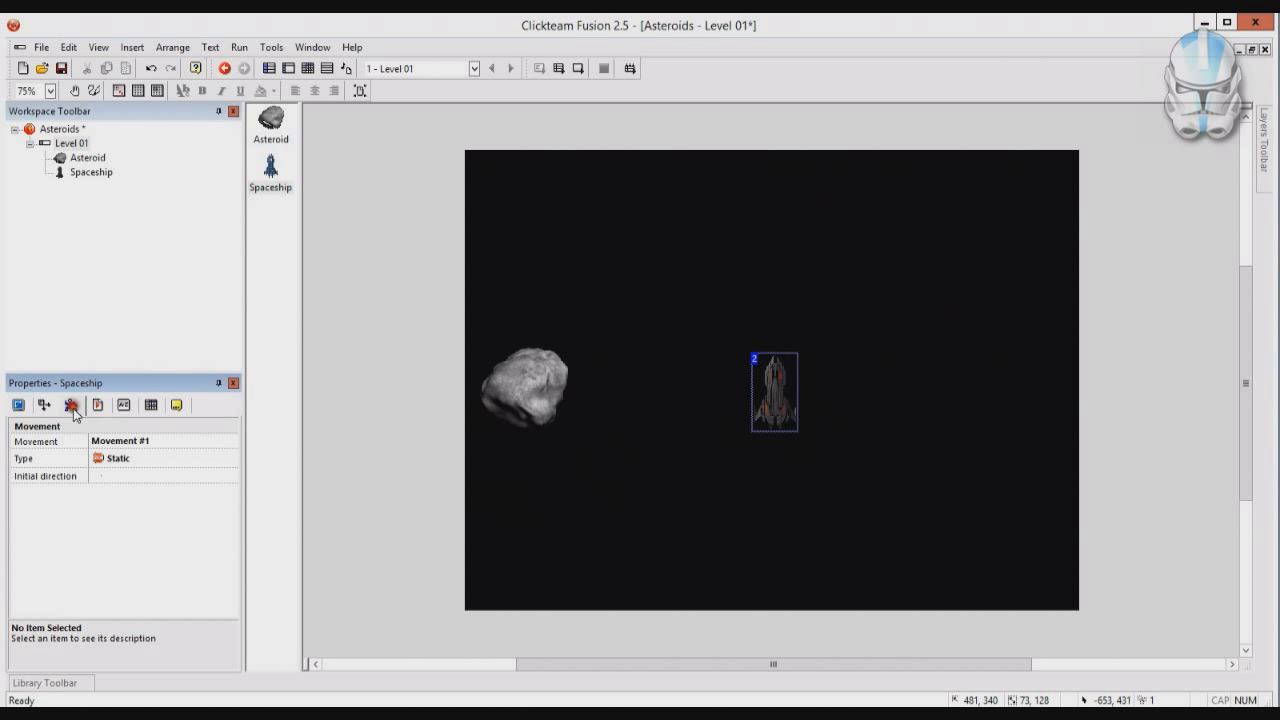
left_click(146, 463)
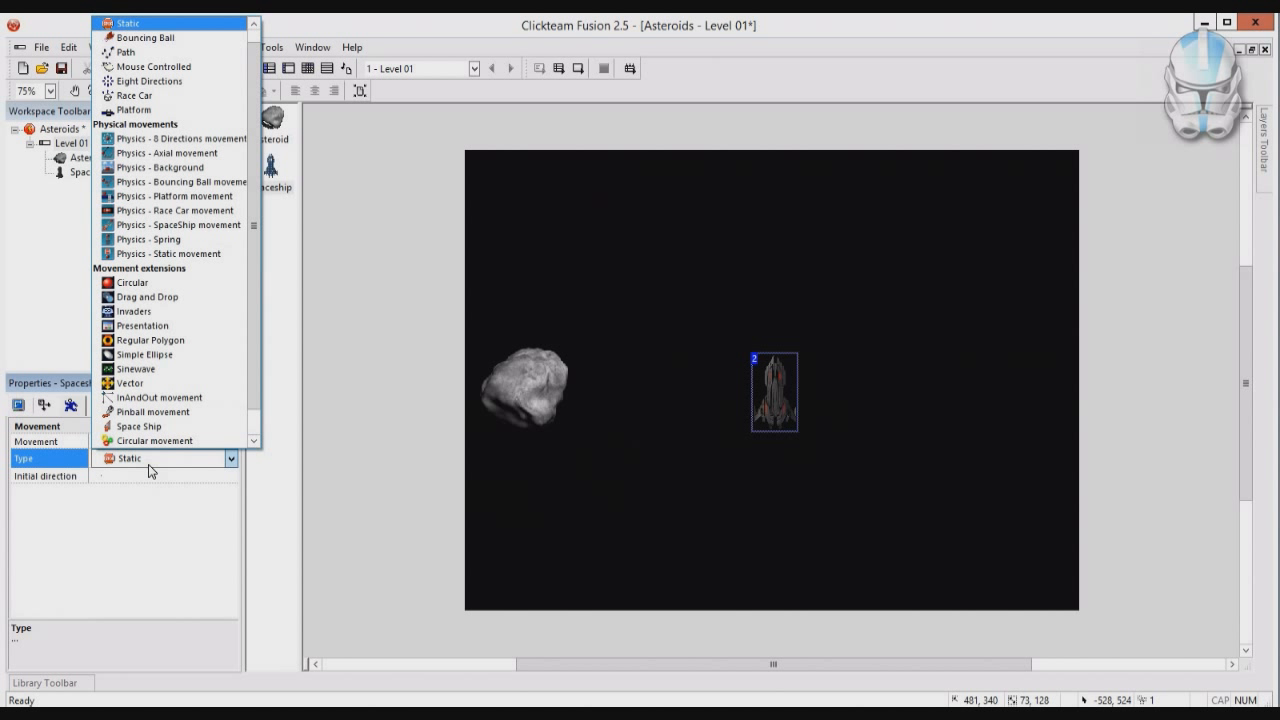
left_click(174, 82)
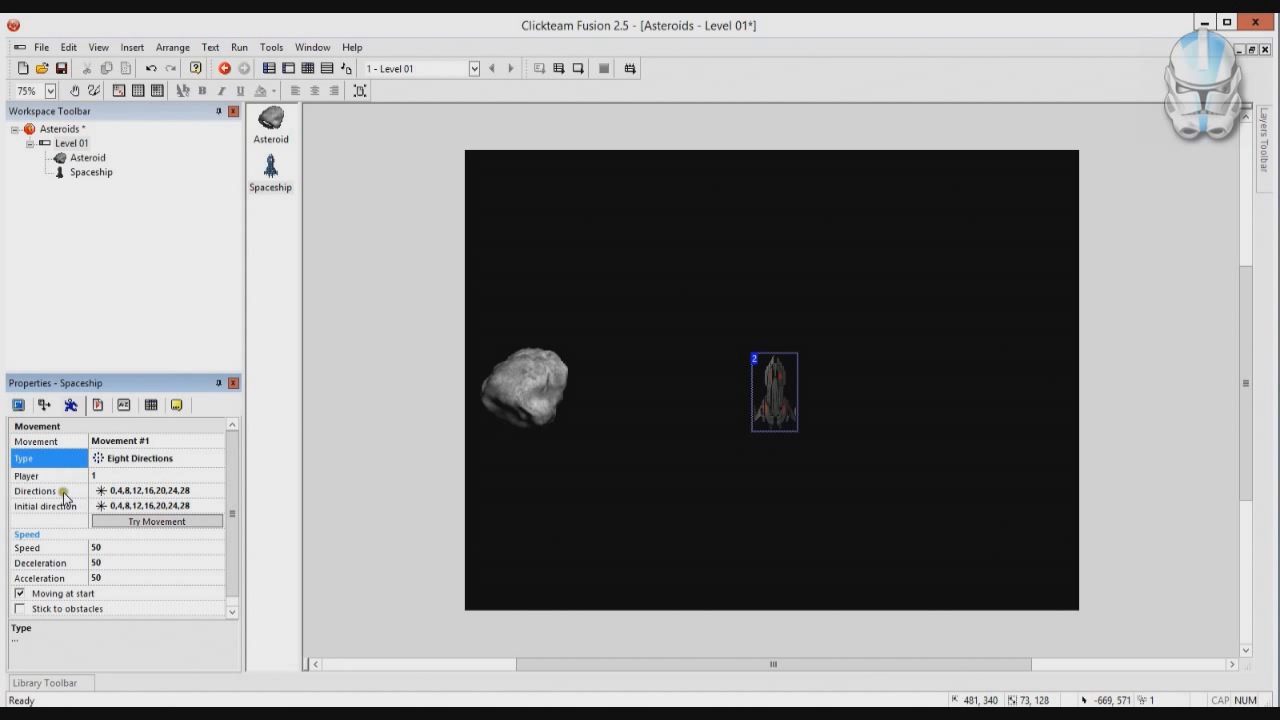
Restrict the Spaceship's allowed movement Directions to only direction 8, straight up.
left_click(157, 492)
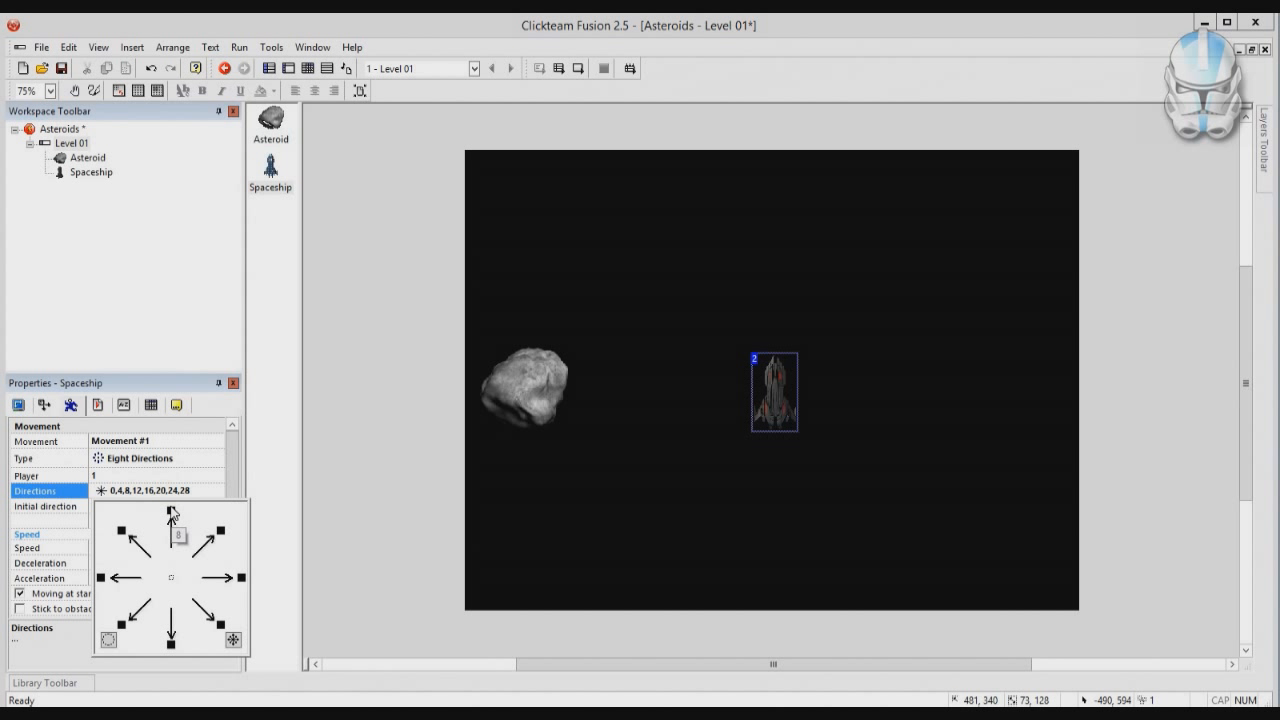
left_click(109, 640)
left_click(171, 511)
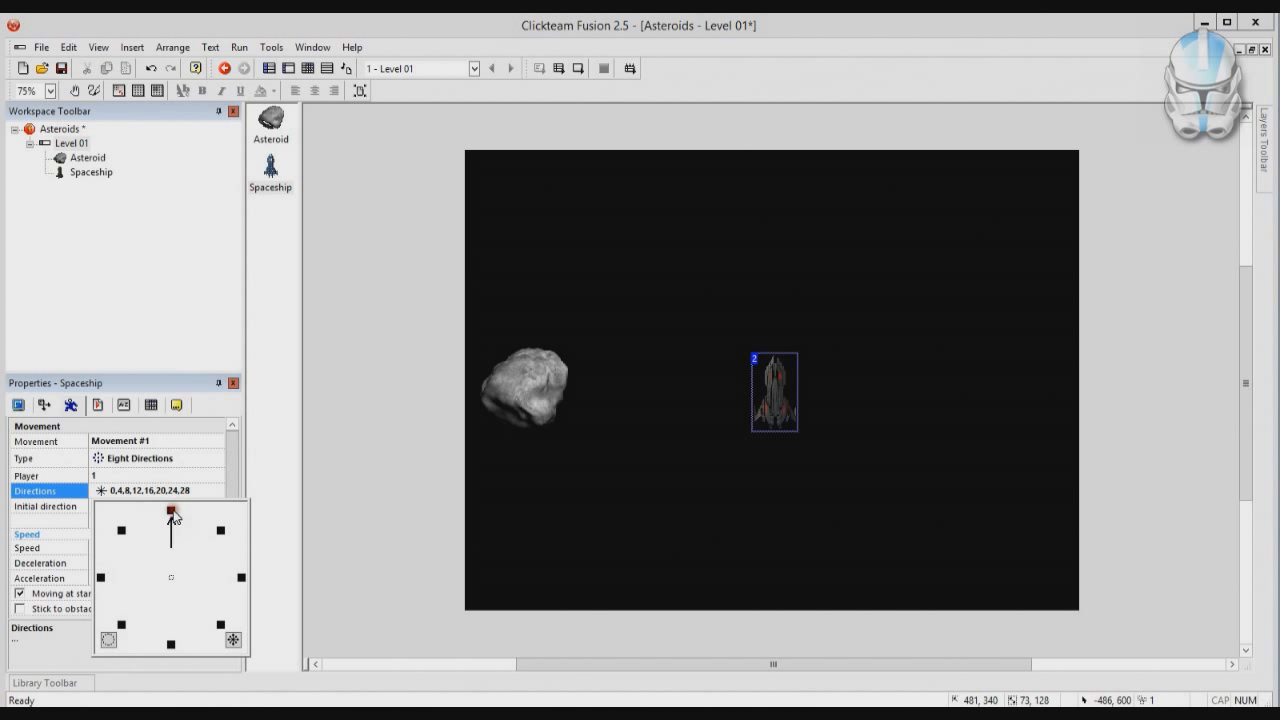
left_click(270, 455)
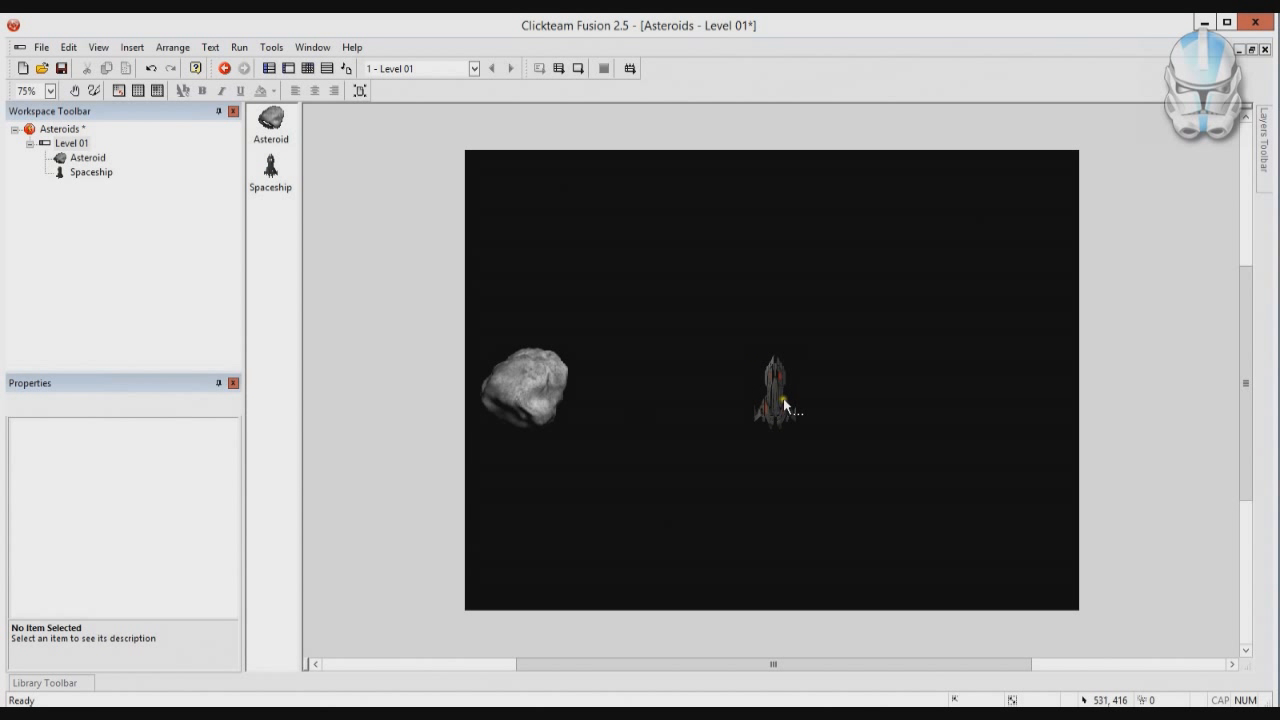
Clear all of the Spaceship's initial directions.
left_click(781, 396)
left_click(140, 506)
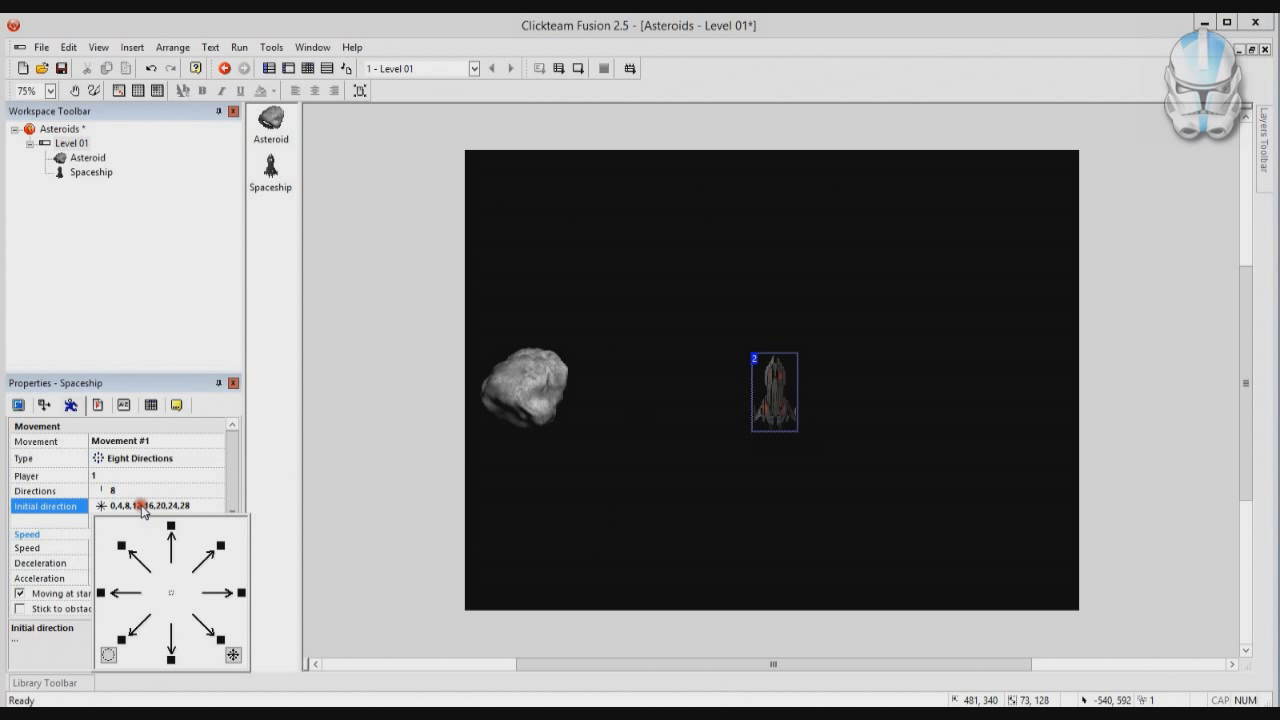
left_click(108, 656)
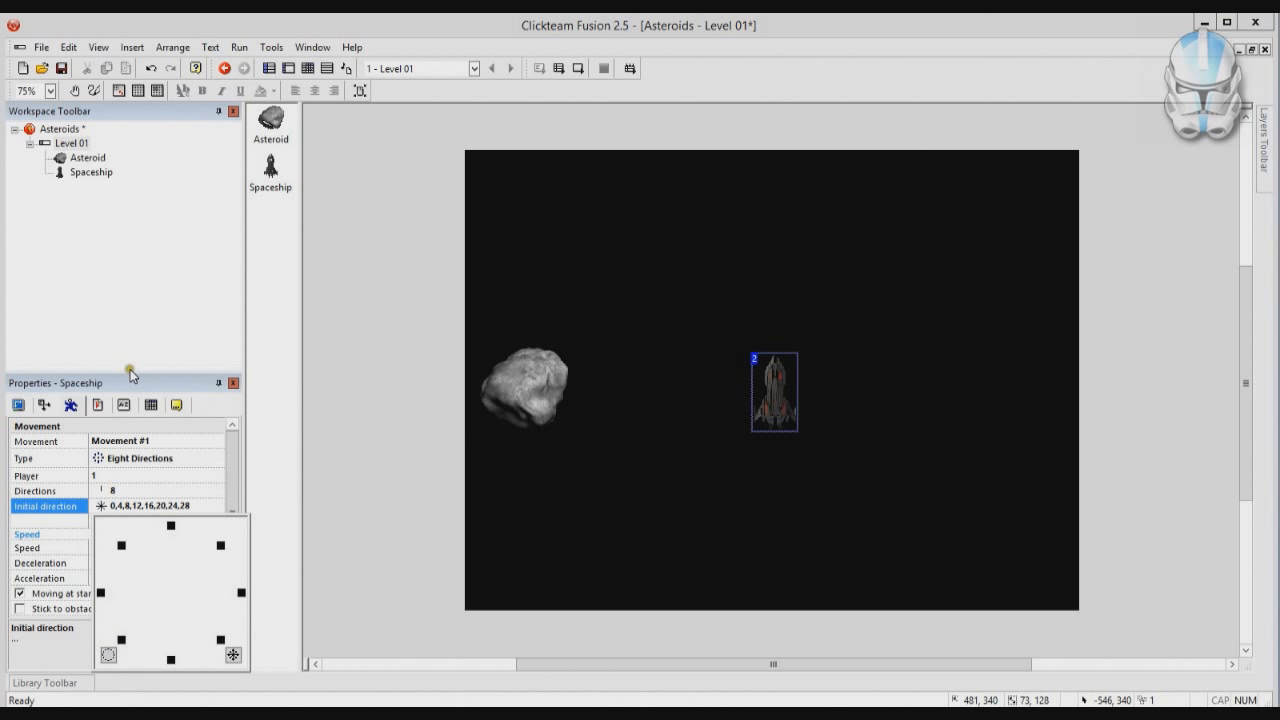
left_click(145, 331)
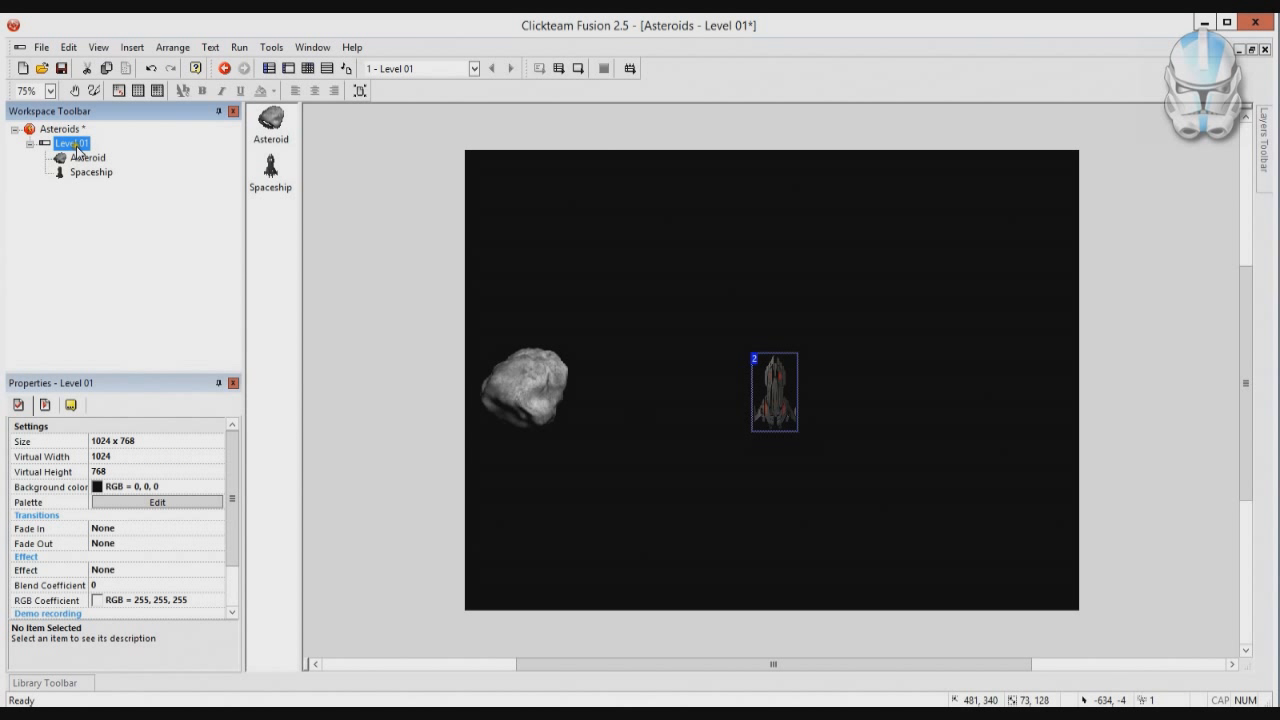
Run the Level 01 frame, test flying the Spaceship upward, and close the test window.
left_click(578, 68)
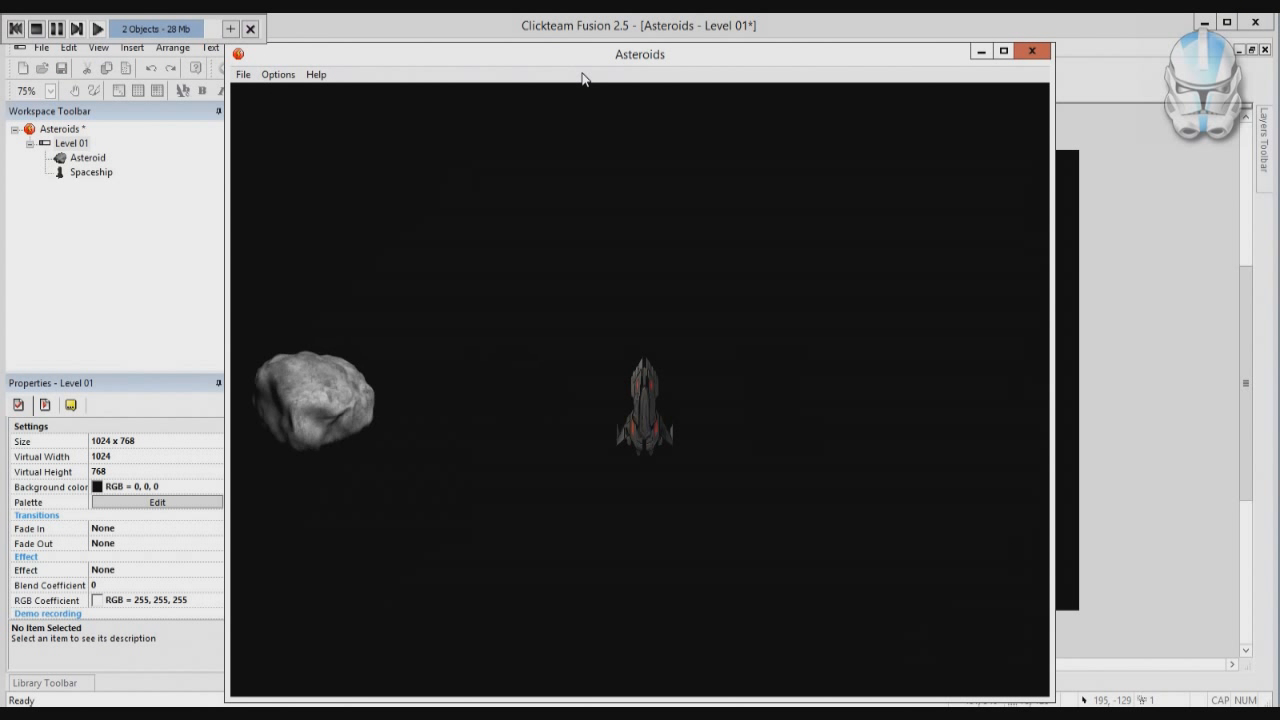
key("Up")
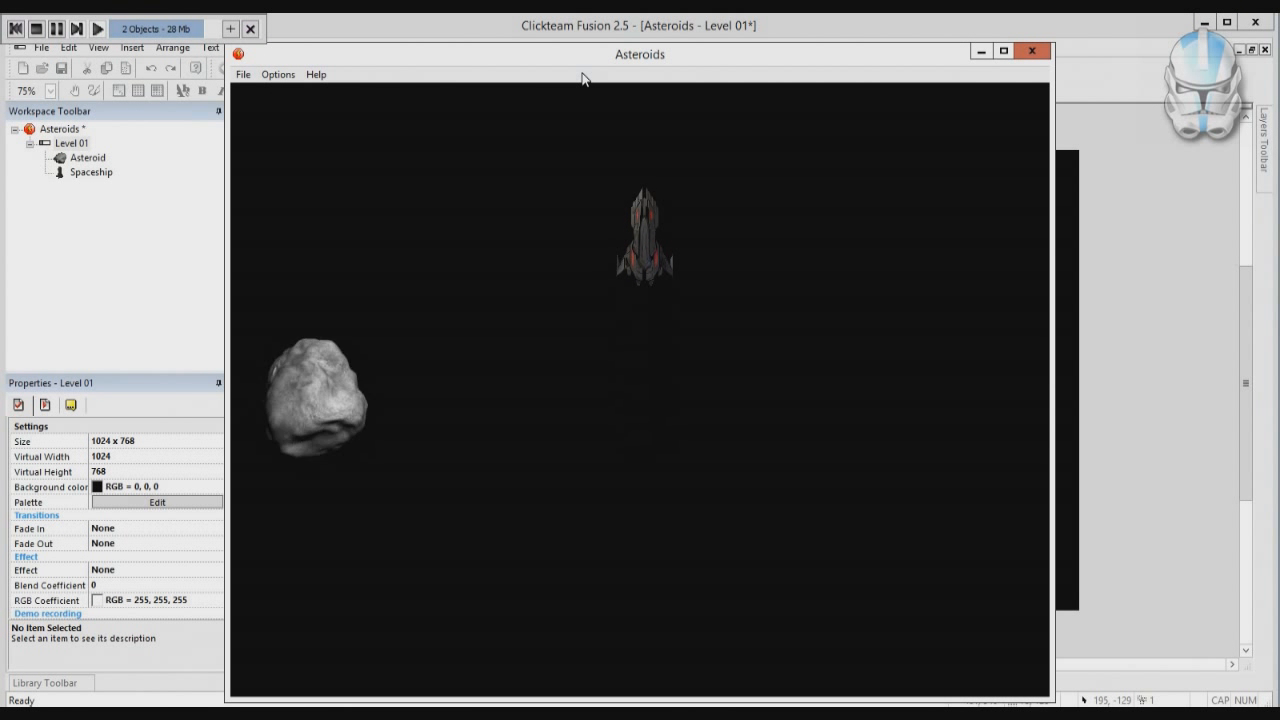
key("Up")
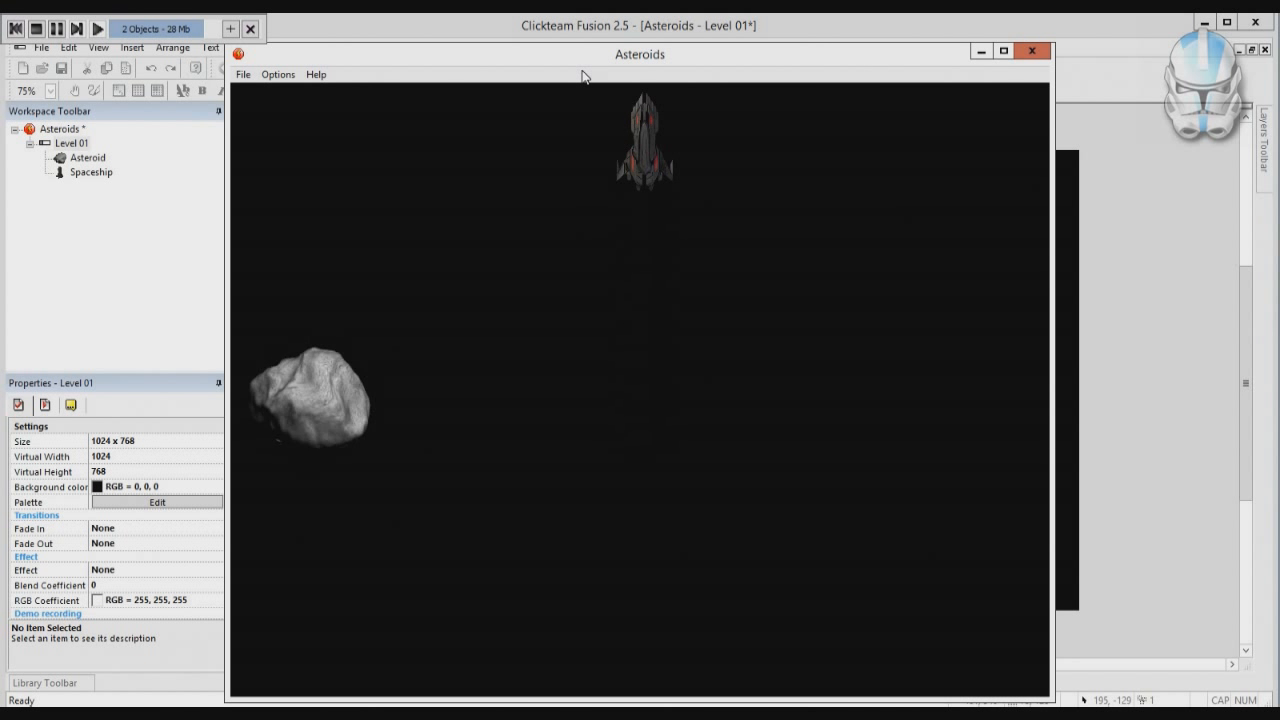
left_click(1033, 53)
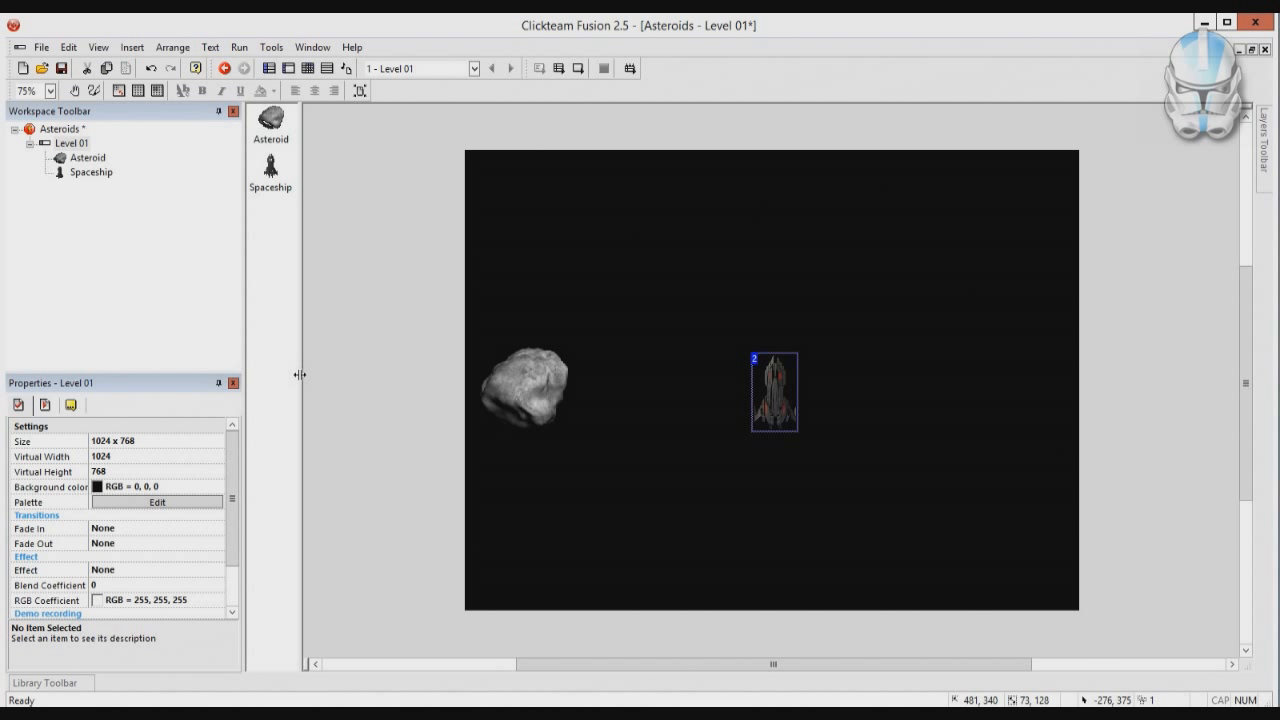
Add a keyboard condition to Level 01's events that repeats while the "A" key is pressed.
left_click(309, 69)
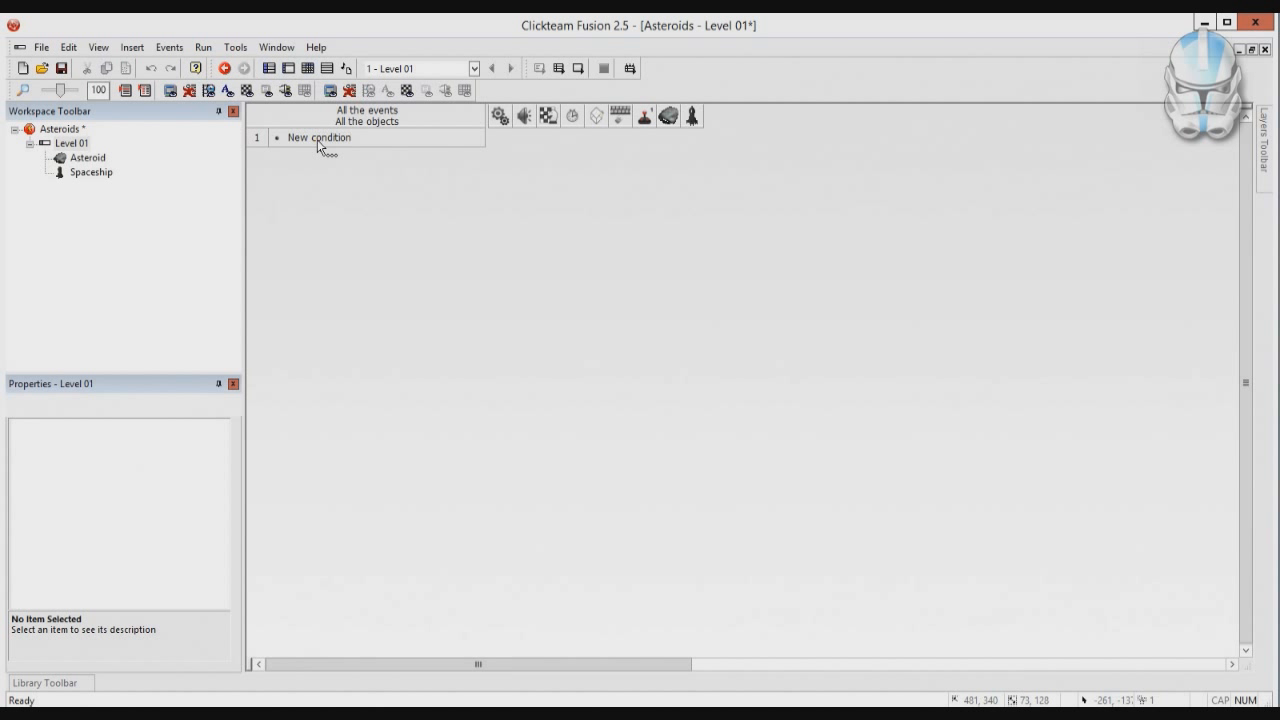
double_click(318, 140)
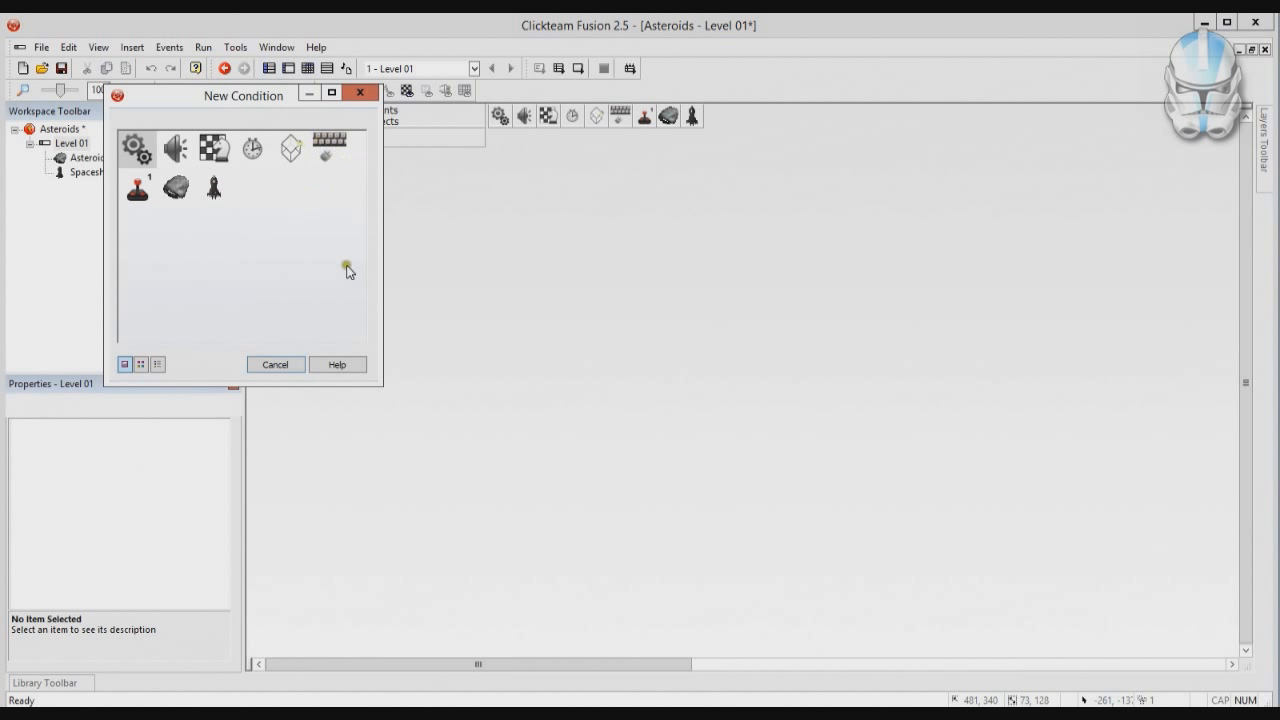
left_click(325, 155)
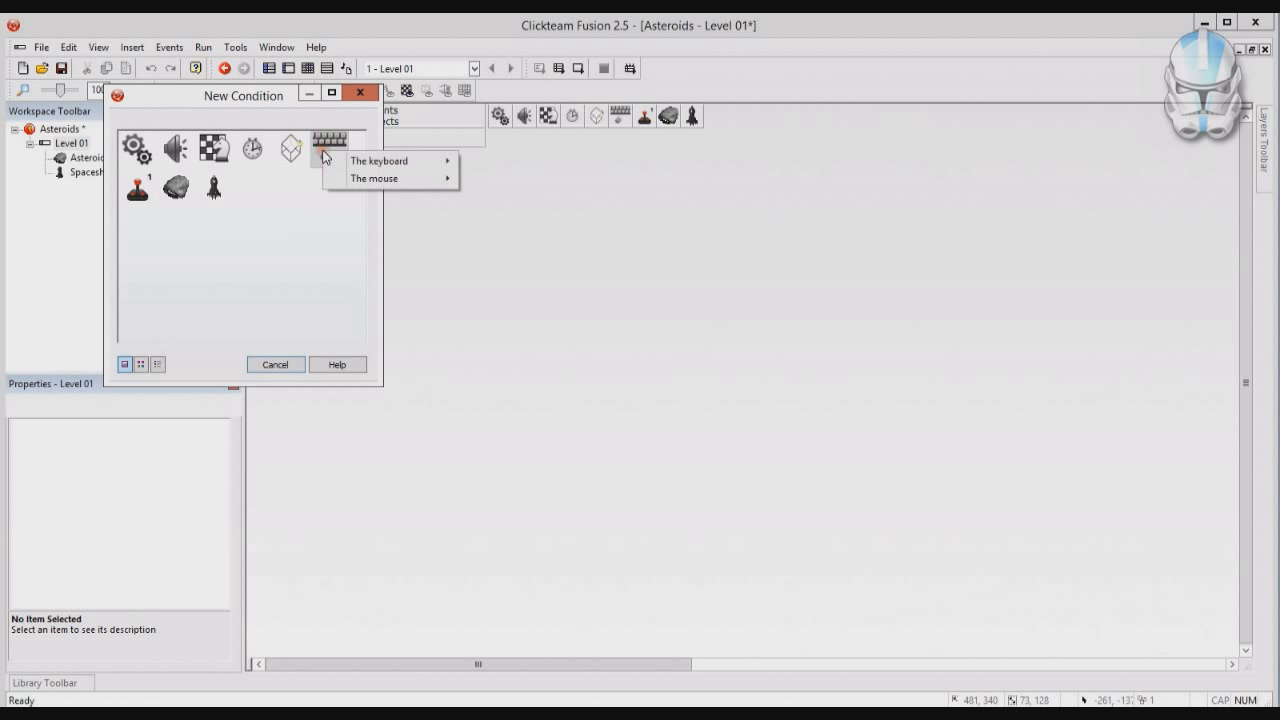
mouse_move(408, 165)
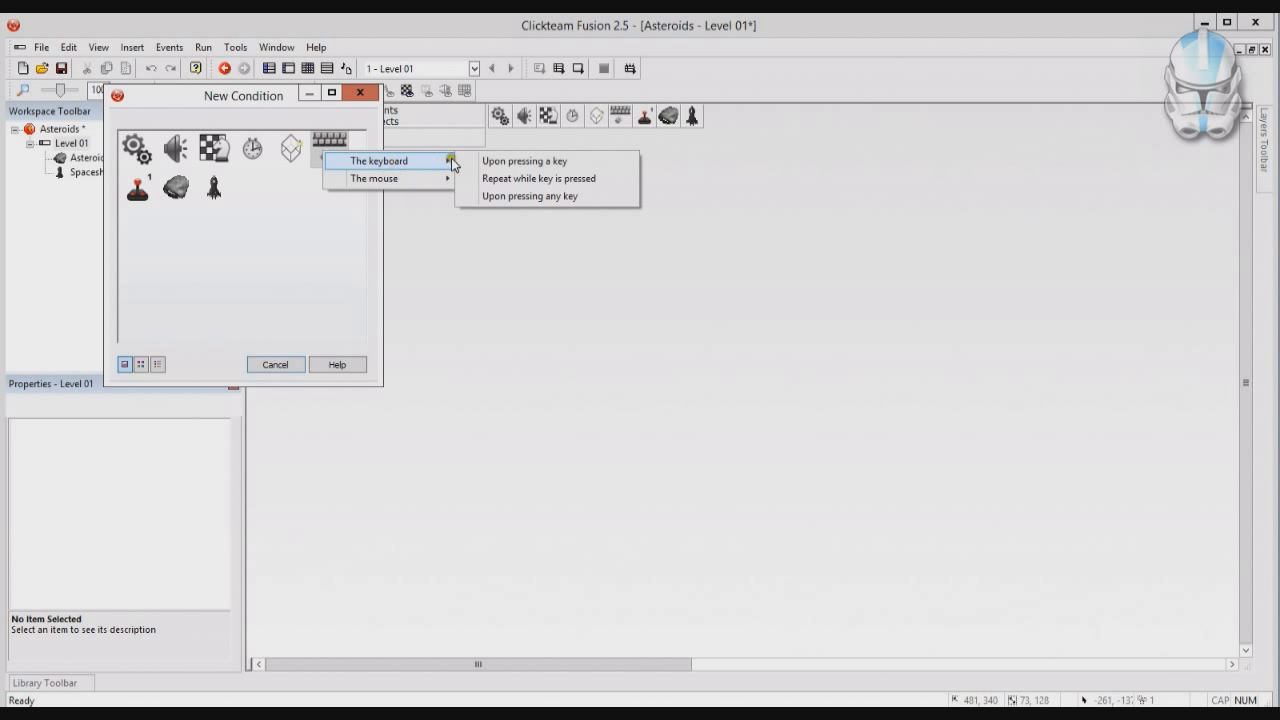
left_click(551, 184)
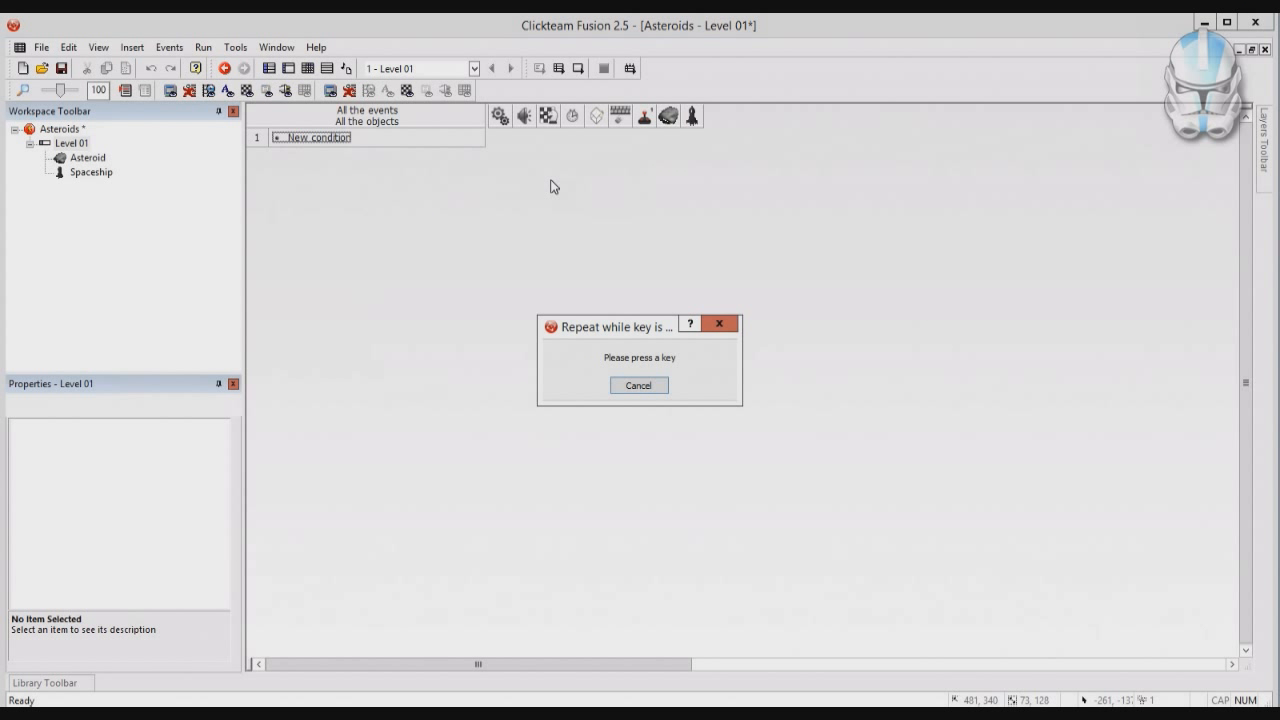
key("a")
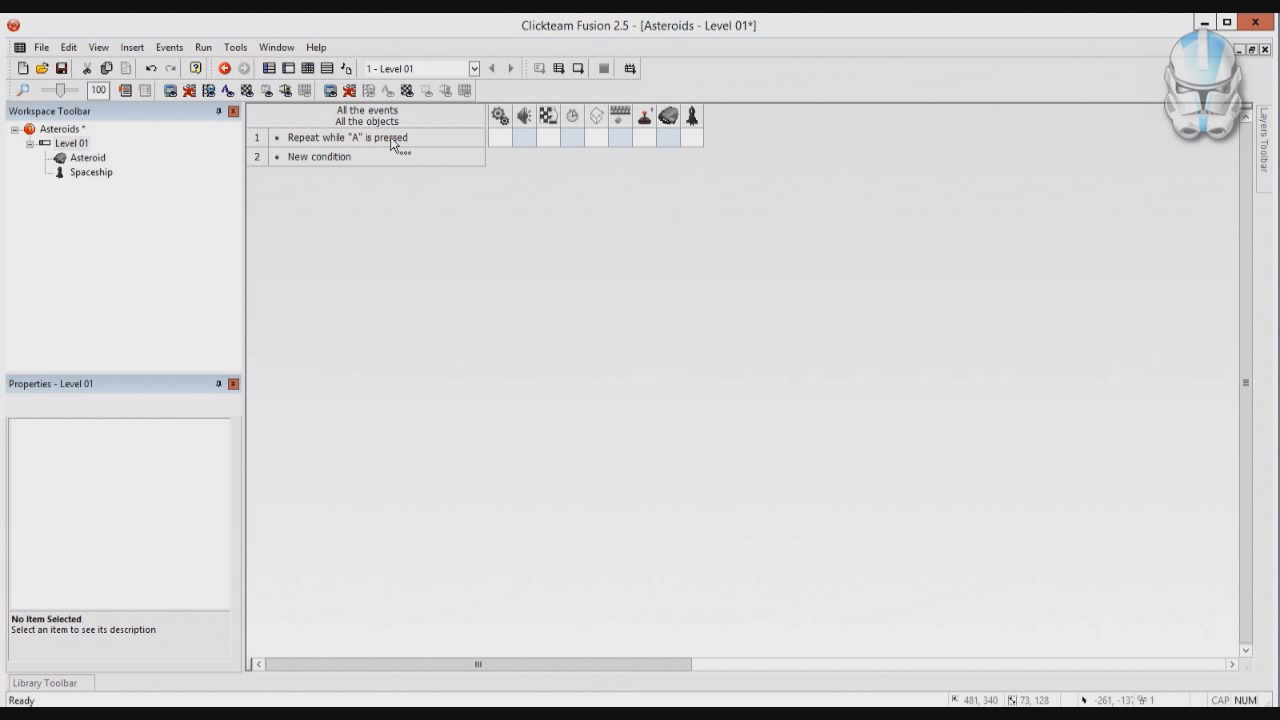
Open a Set Angle action for the Spaceship in the "A" event and enlarge its expression editor.
right_click(695, 140)
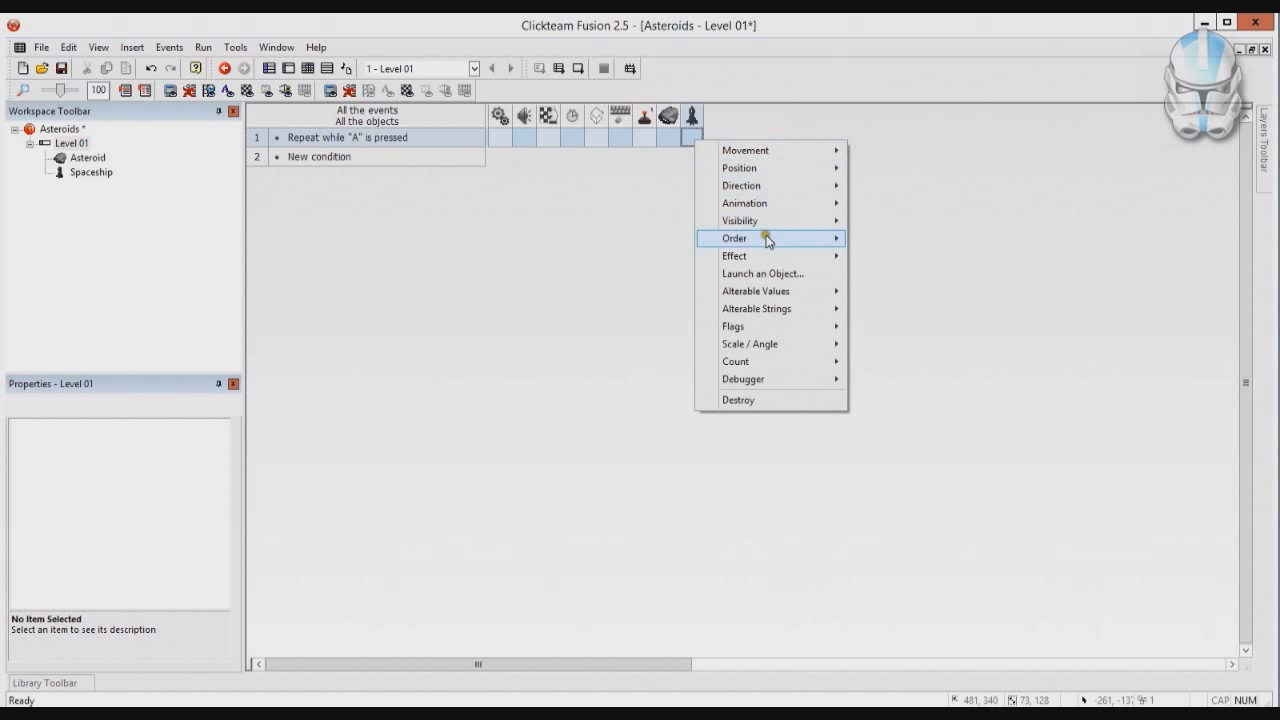
mouse_move(785, 343)
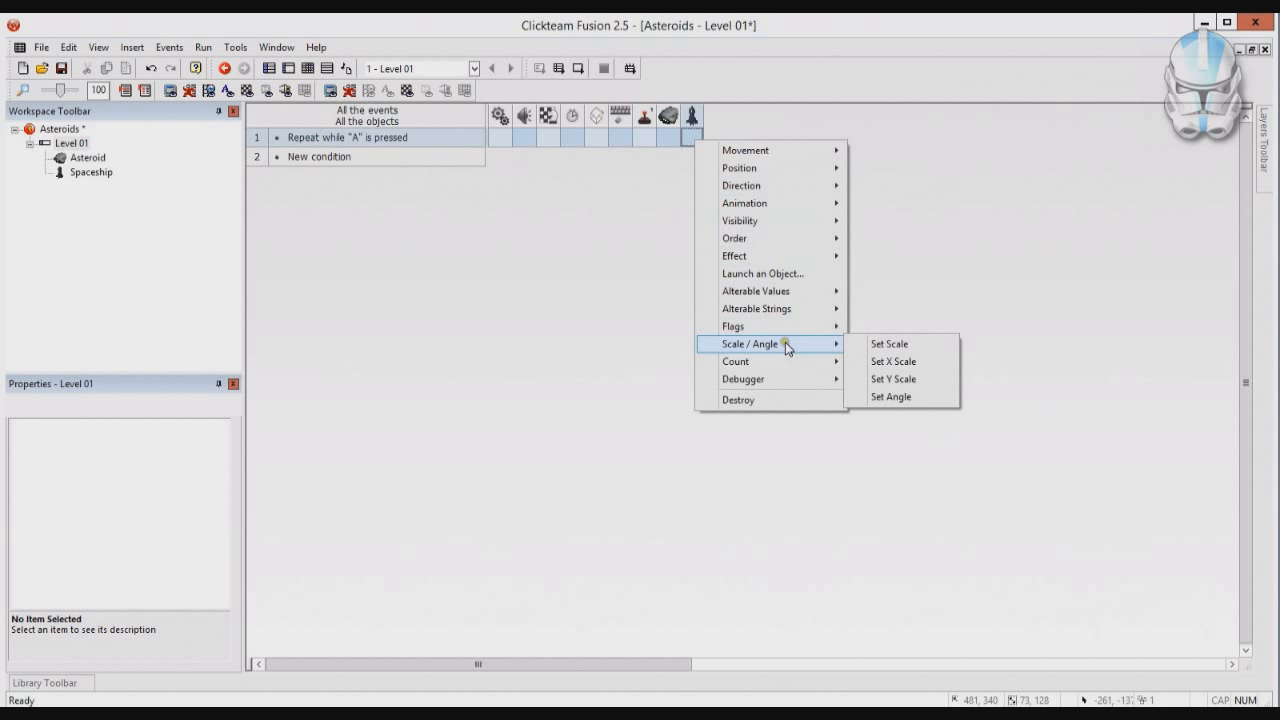
left_click(798, 338)
left_click(893, 397)
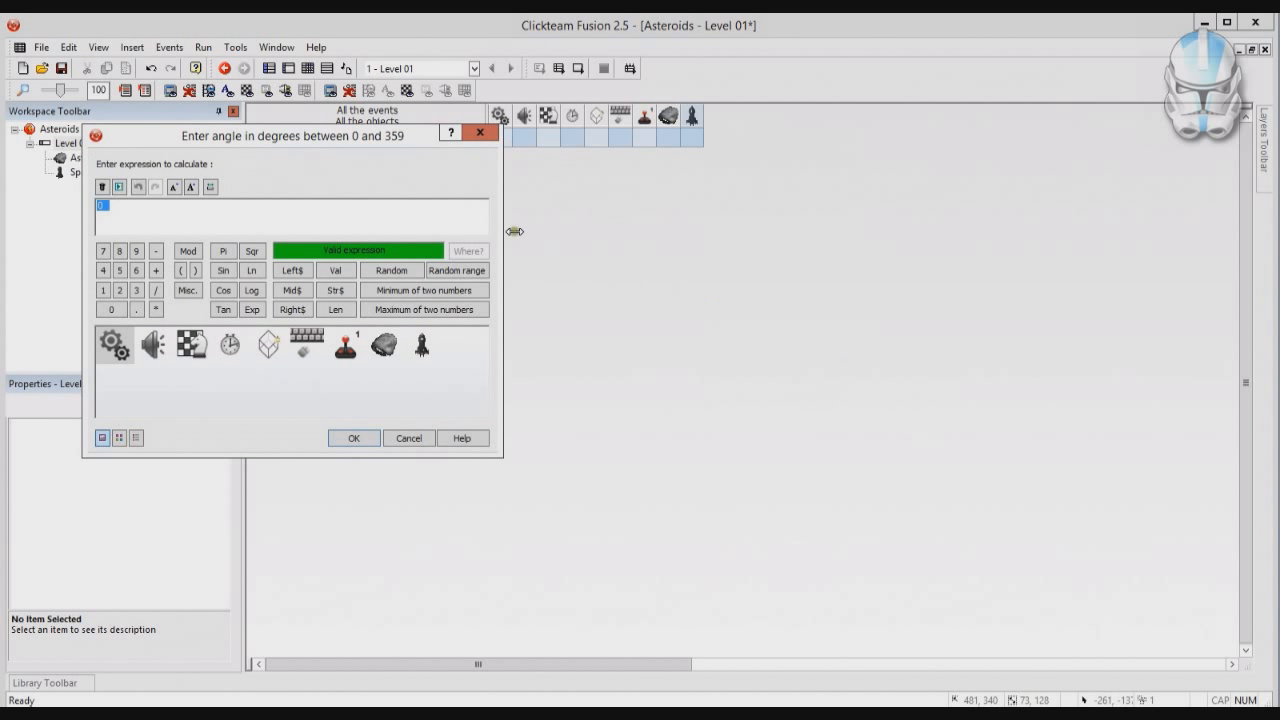
left_click_drag(358, 140, 508, 74)
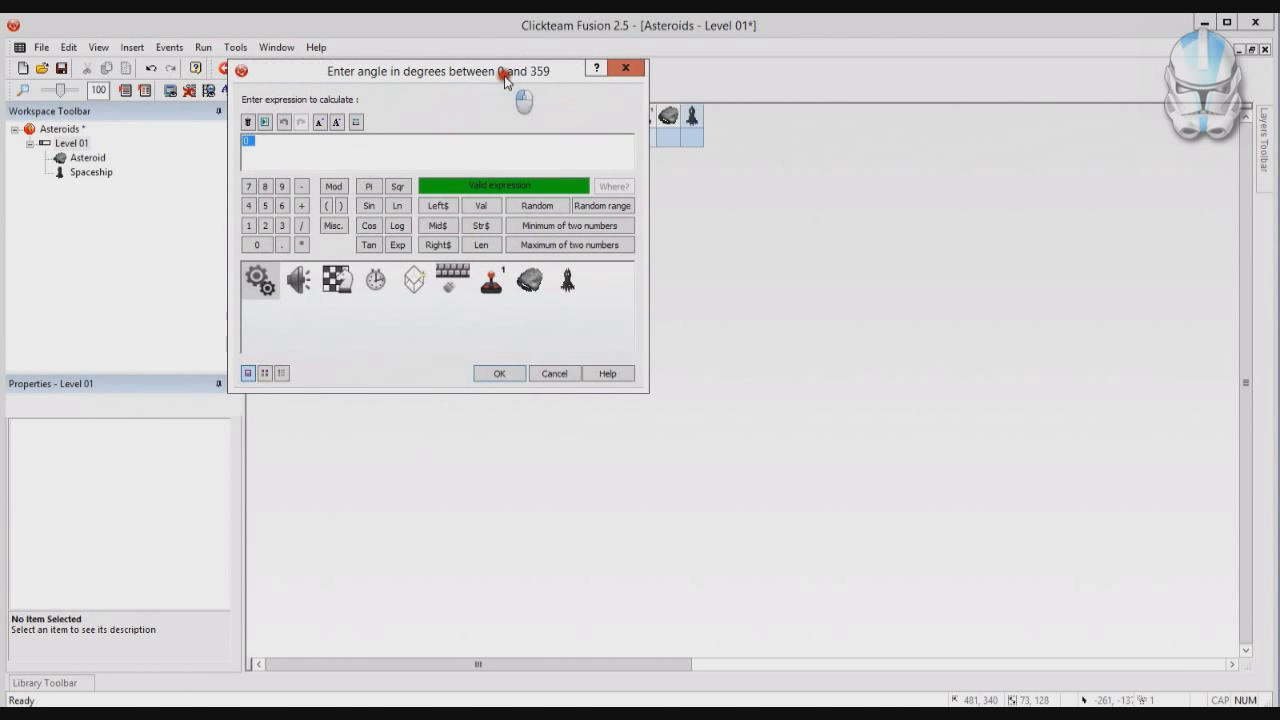
left_click_drag(651, 386, 942, 583)
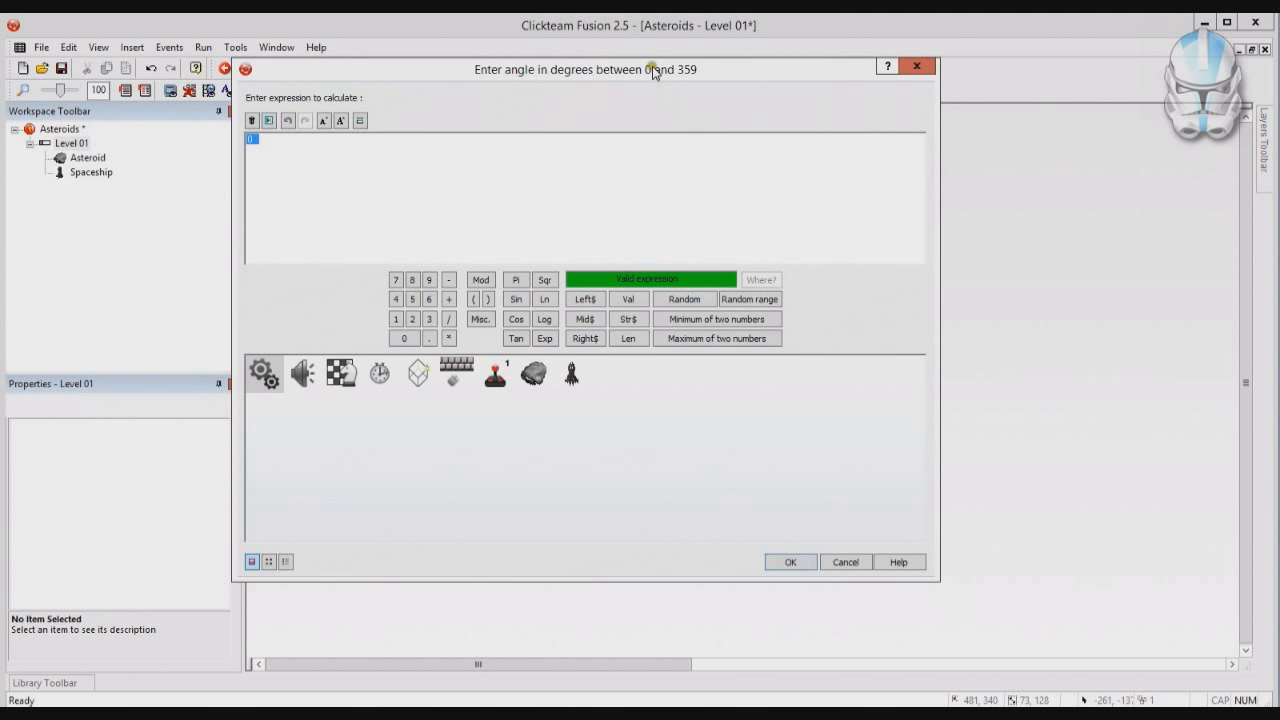
left_click_drag(652, 70, 697, 67)
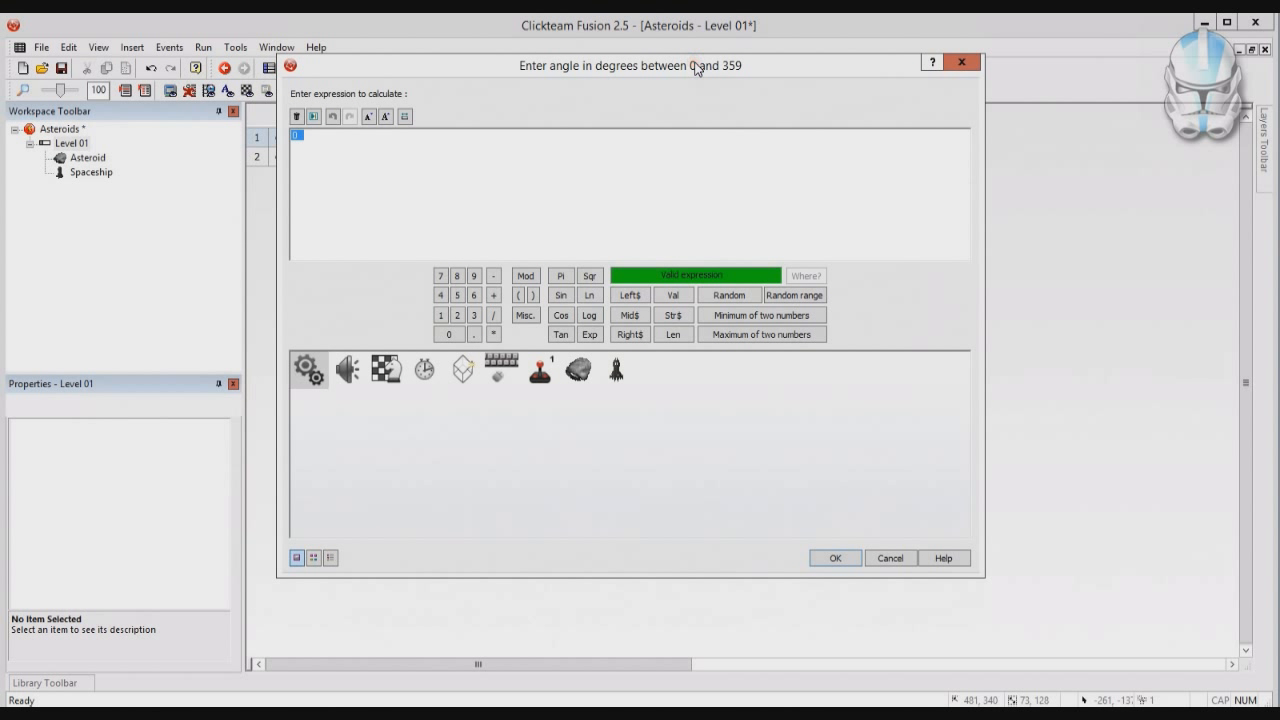
Set the Spaceship's angle in the "A" event to Angle( "Spaceship" ) - 1 with quality 0, and review the action.
left_click(656, 232)
left_click(645, 276)
left_click(617, 374)
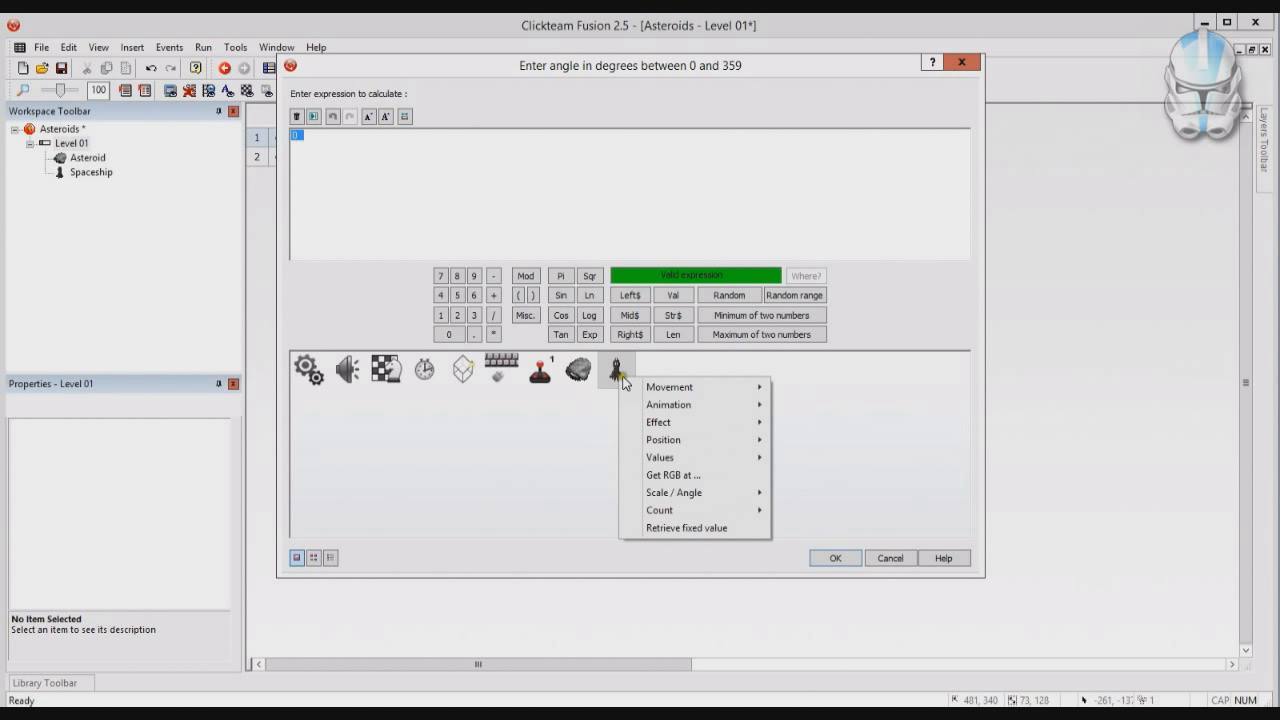
mouse_move(737, 490)
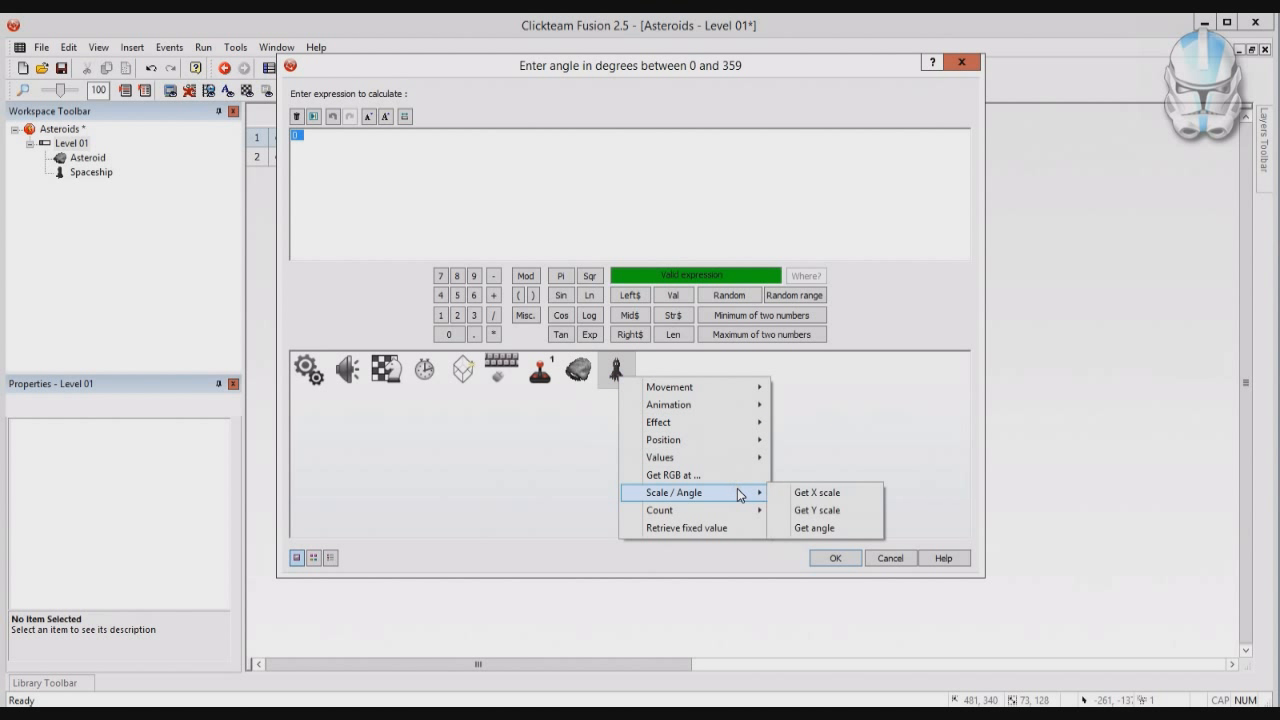
left_click(814, 528)
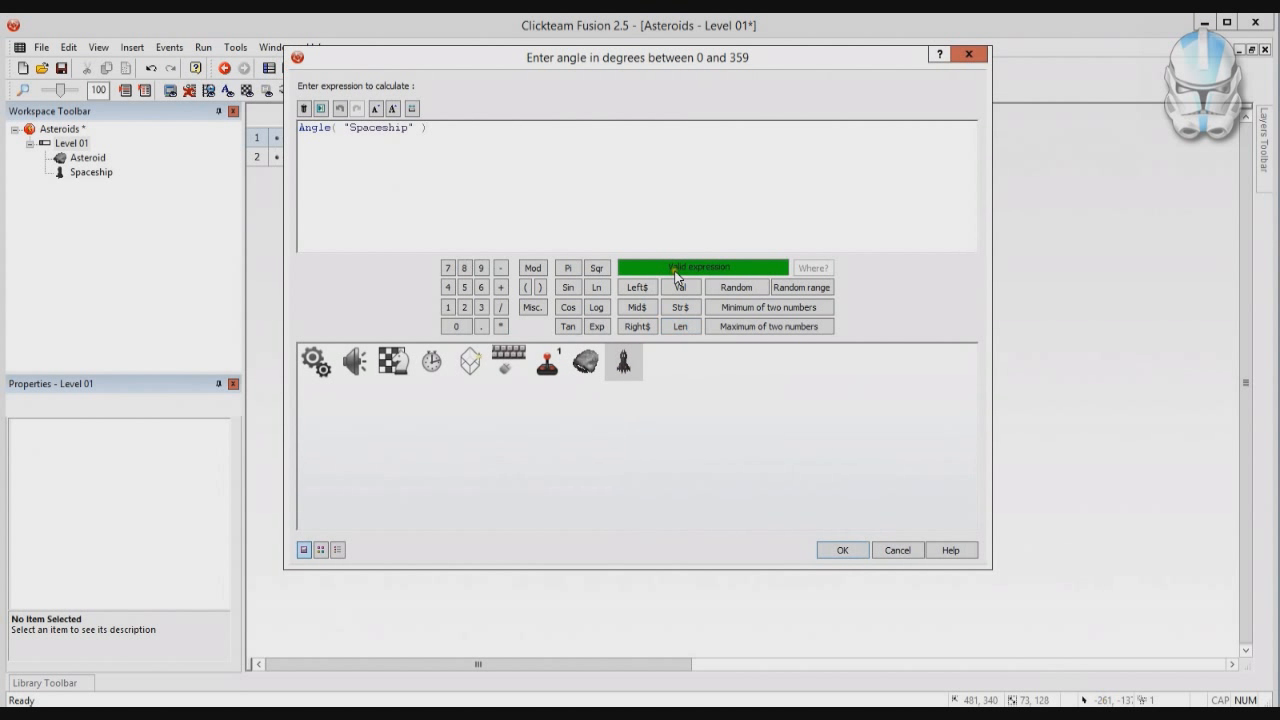
type("-1")
left_click(843, 553)
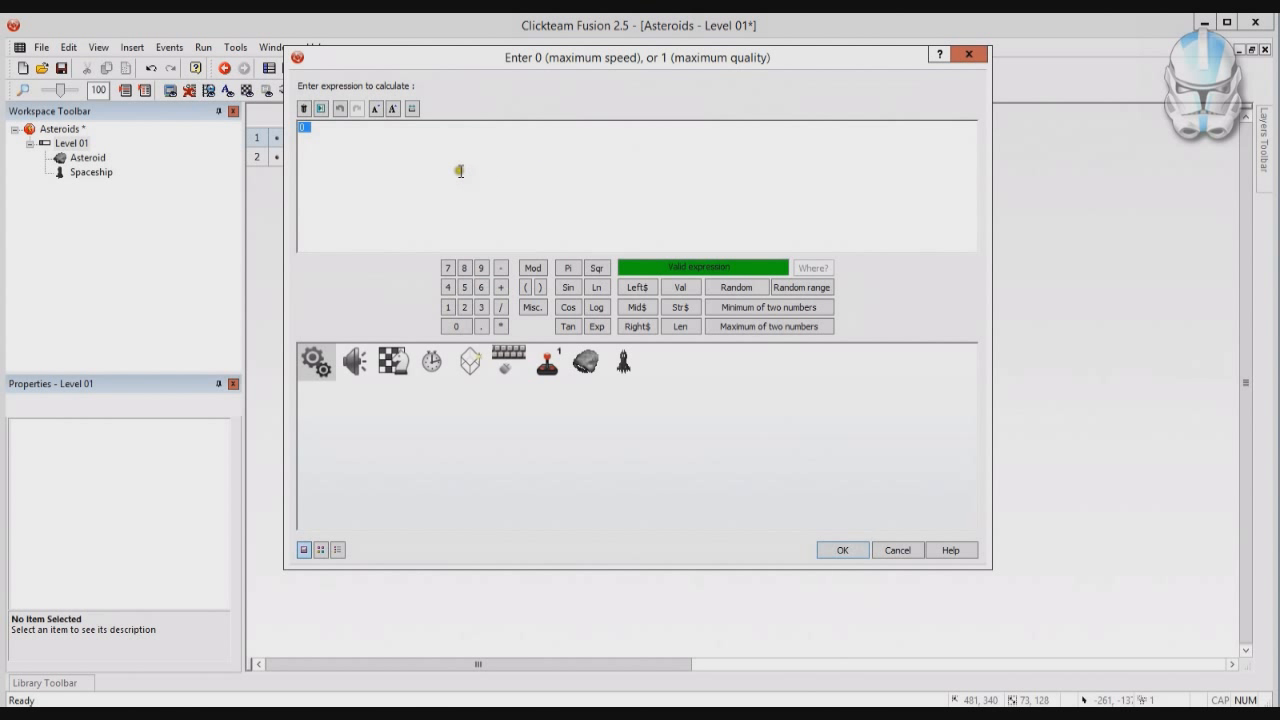
left_click(849, 547)
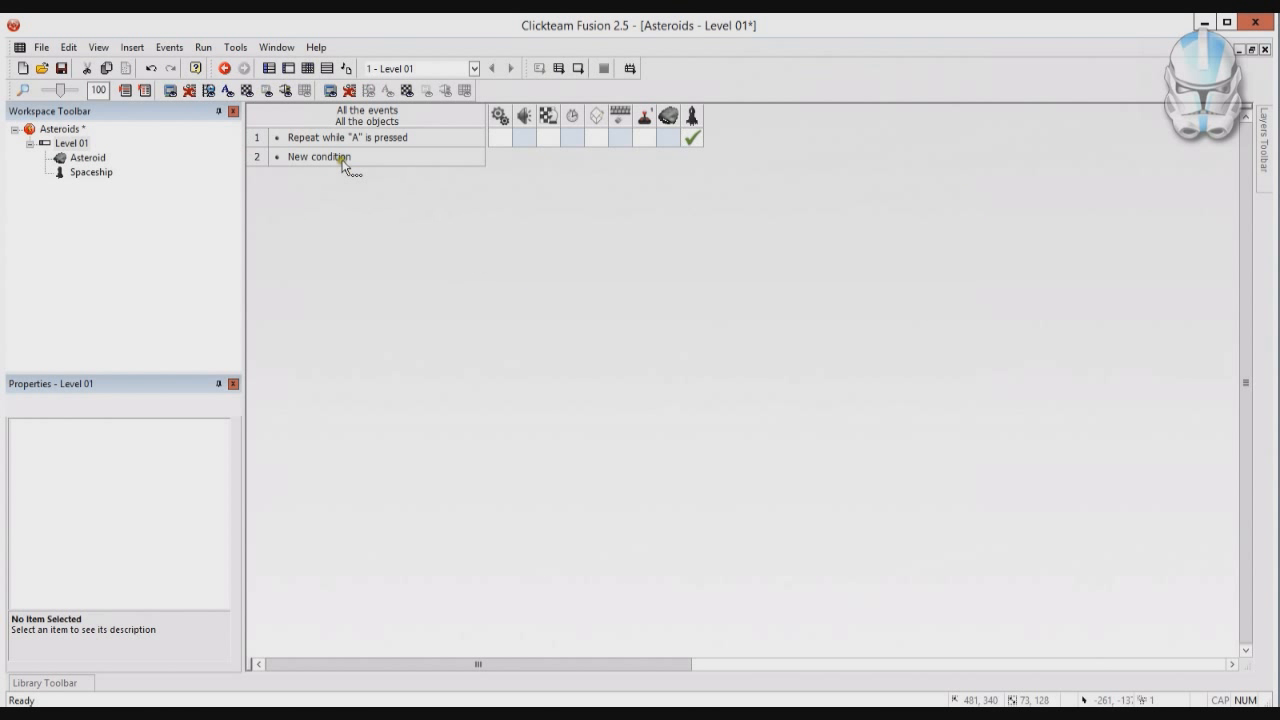
left_click(300, 138)
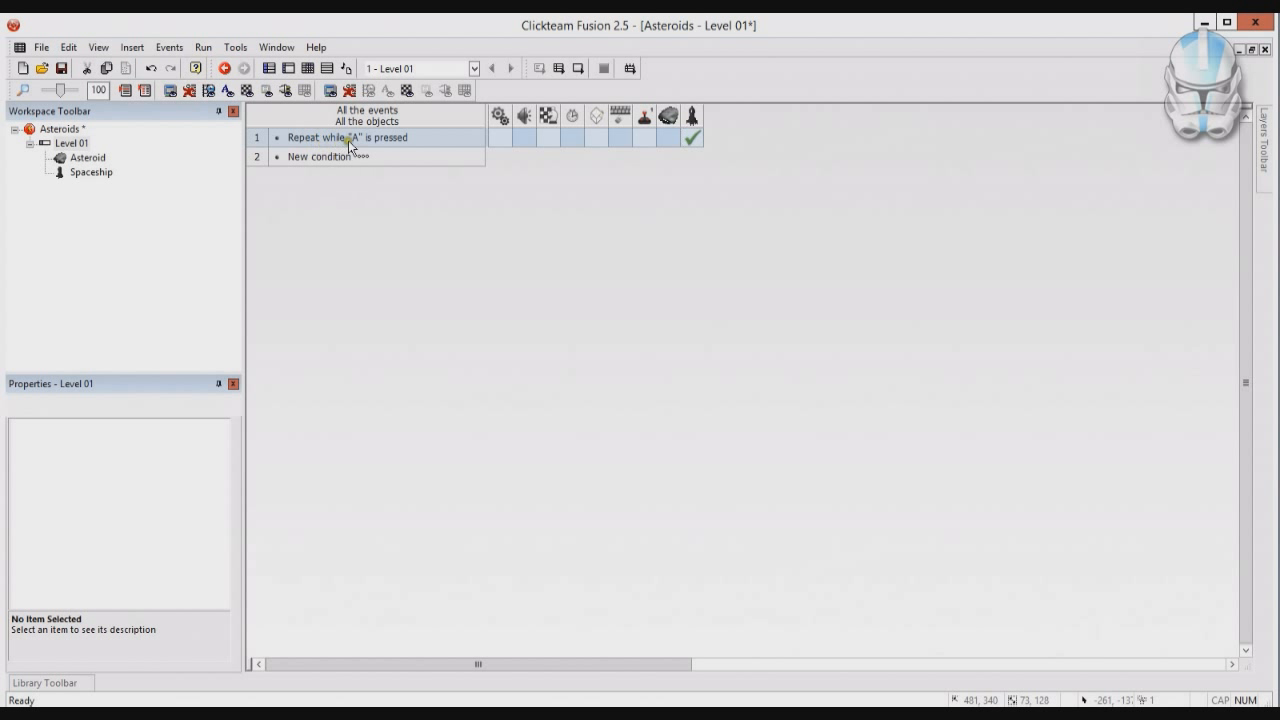
mouse_move(693, 138)
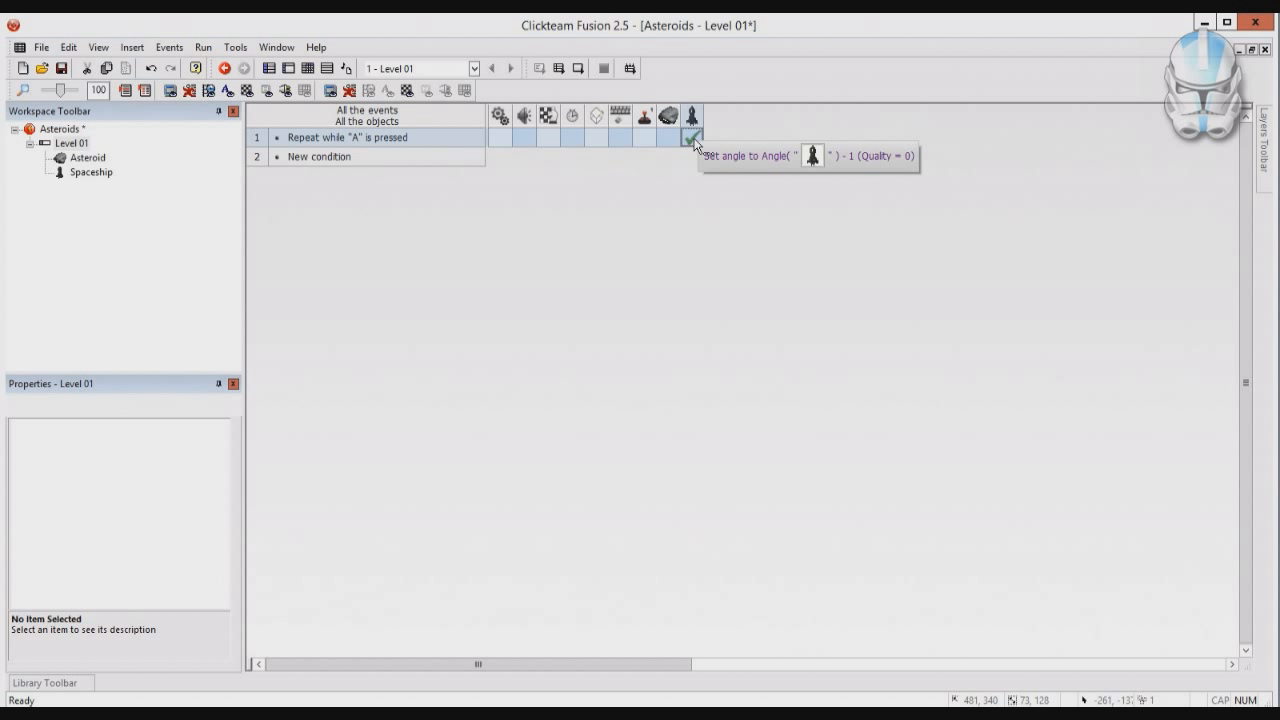
Add a second keyboard condition that repeats while the "D" key is pressed.
left_click(316, 158)
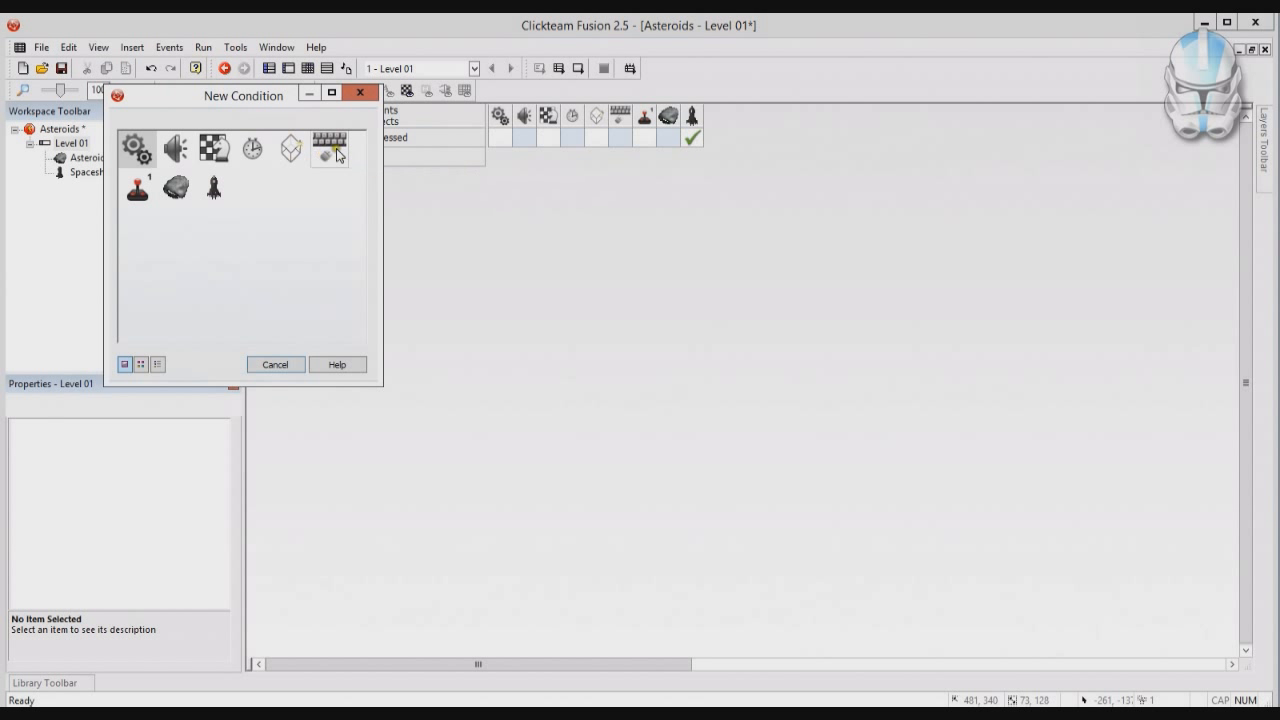
left_click(332, 155)
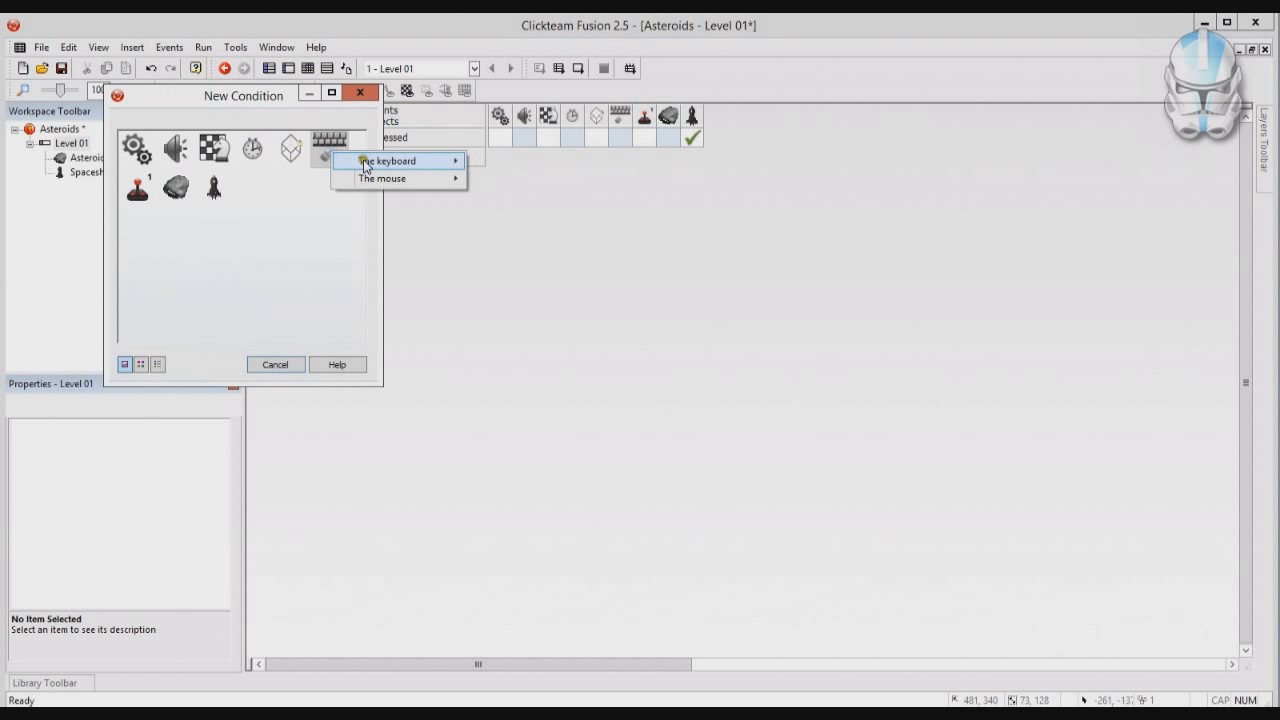
mouse_move(405, 162)
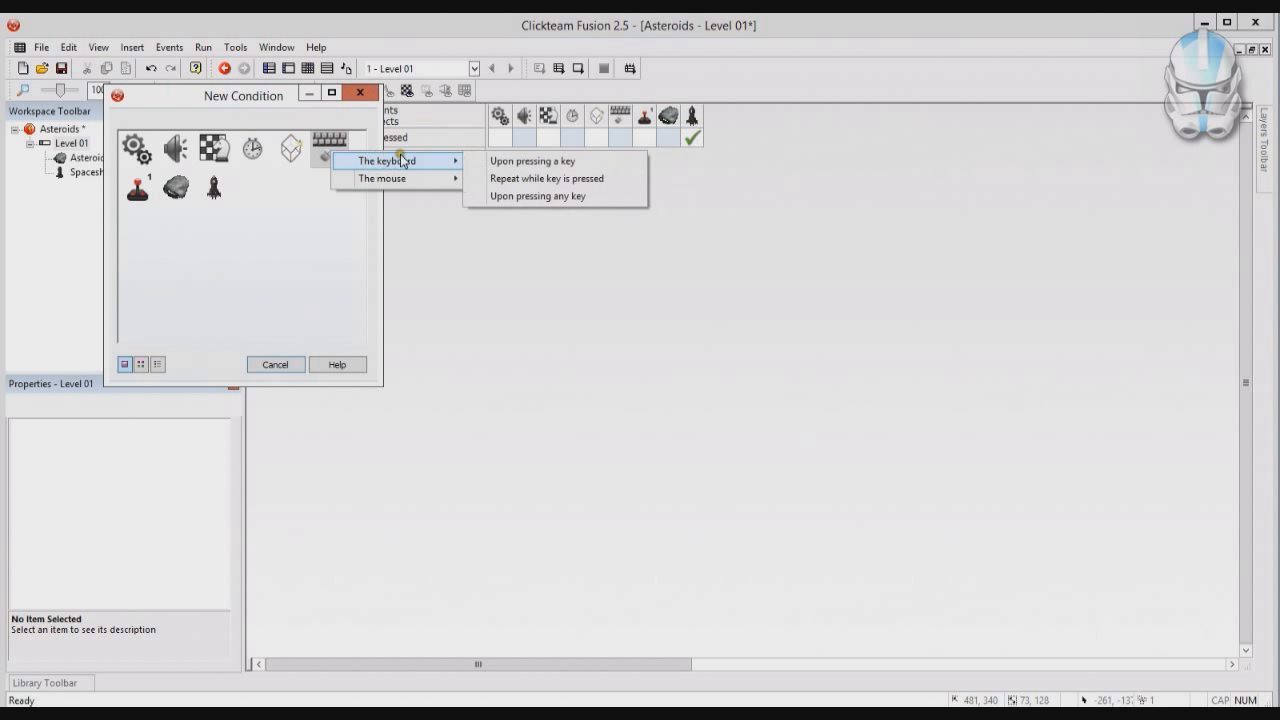
left_click(528, 182)
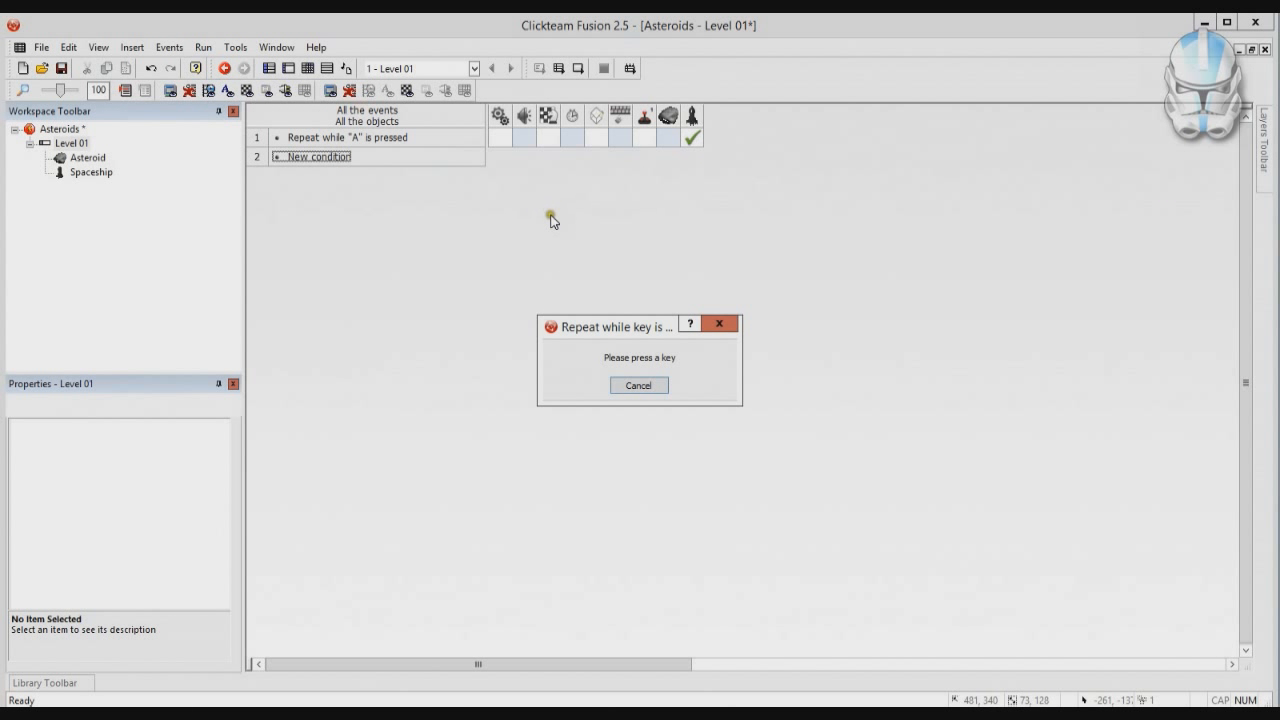
key("d")
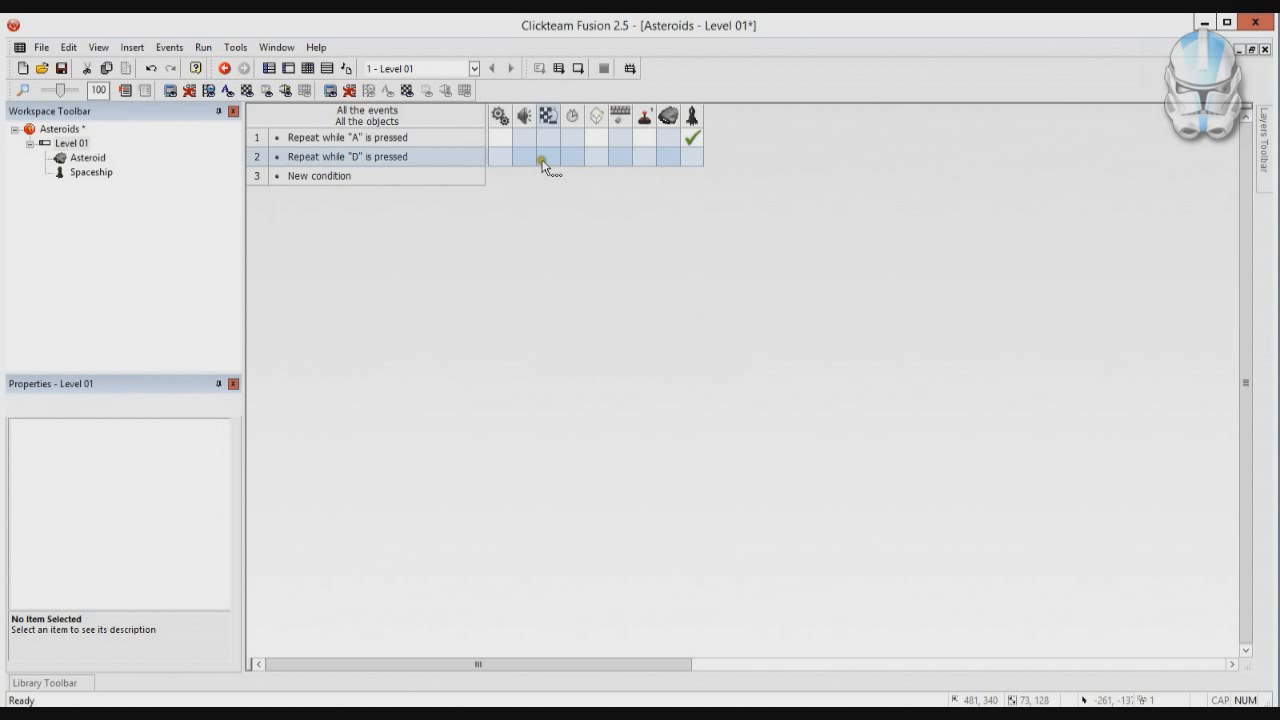
Add a Spaceship action to the "D" event that sets its angle to Angle( "Spaceship" ) + 1 with quality 0.
left_click(691, 158)
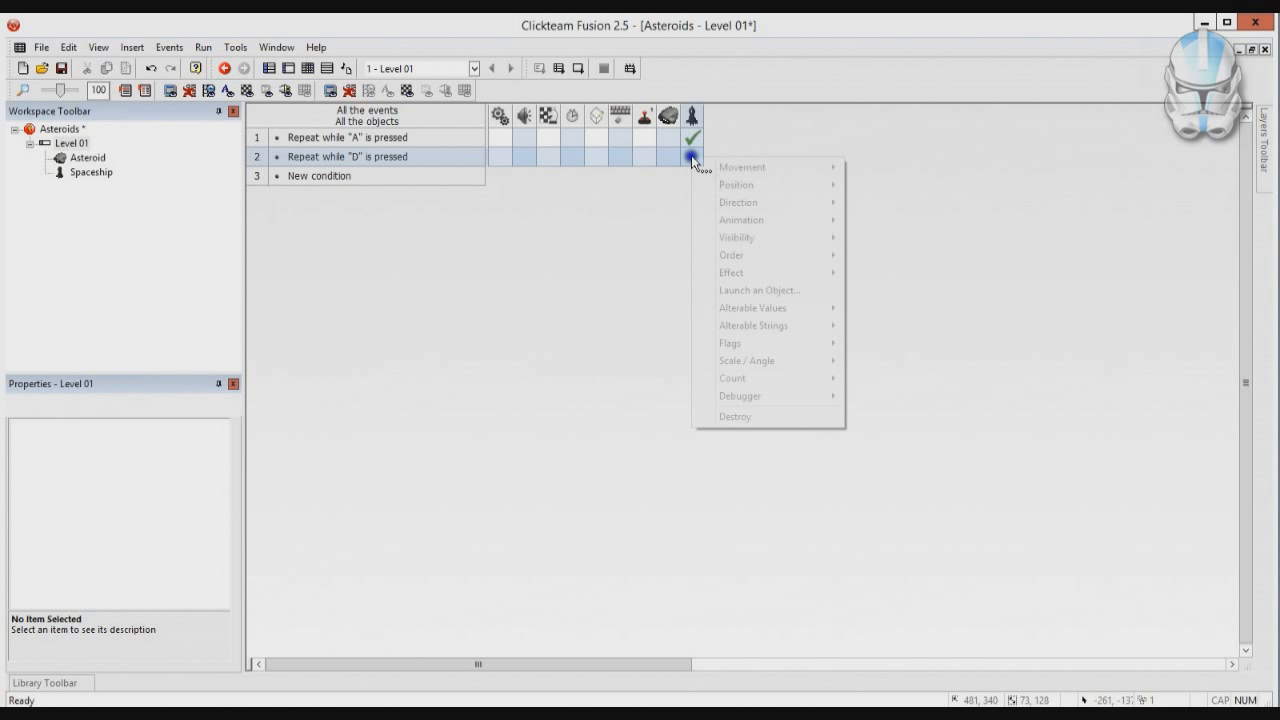
mouse_move(790, 366)
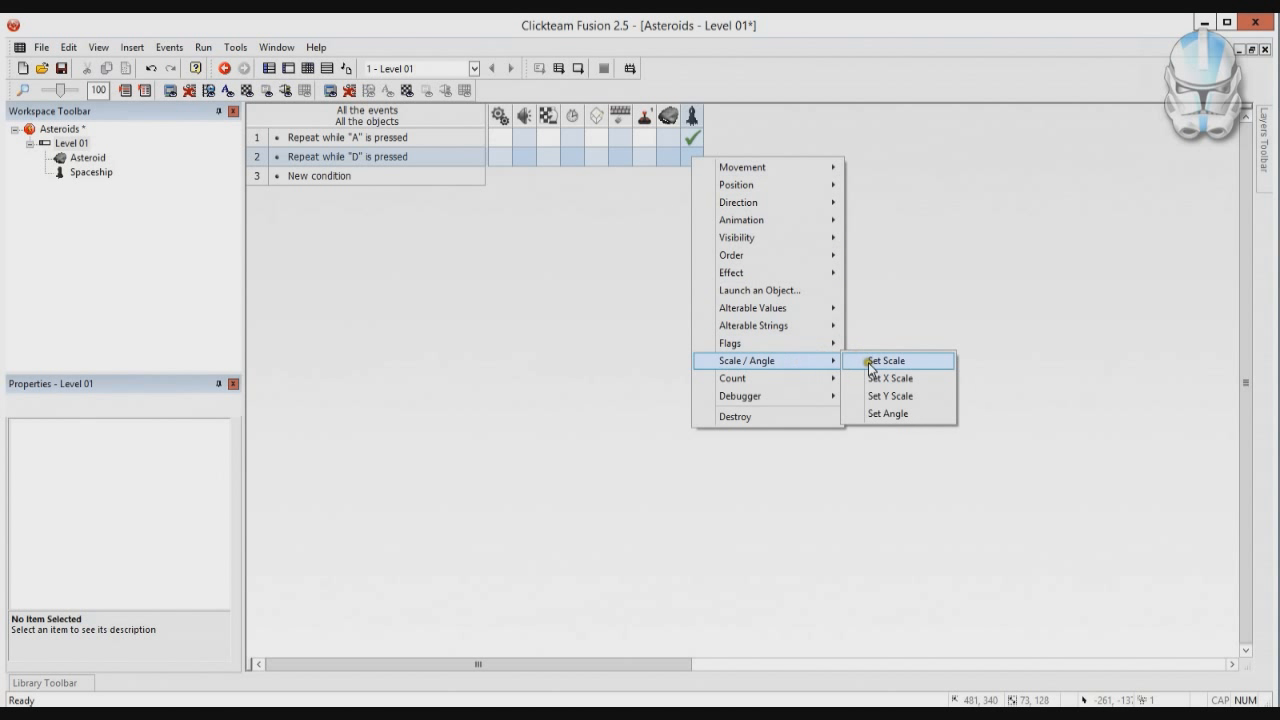
left_click(885, 416)
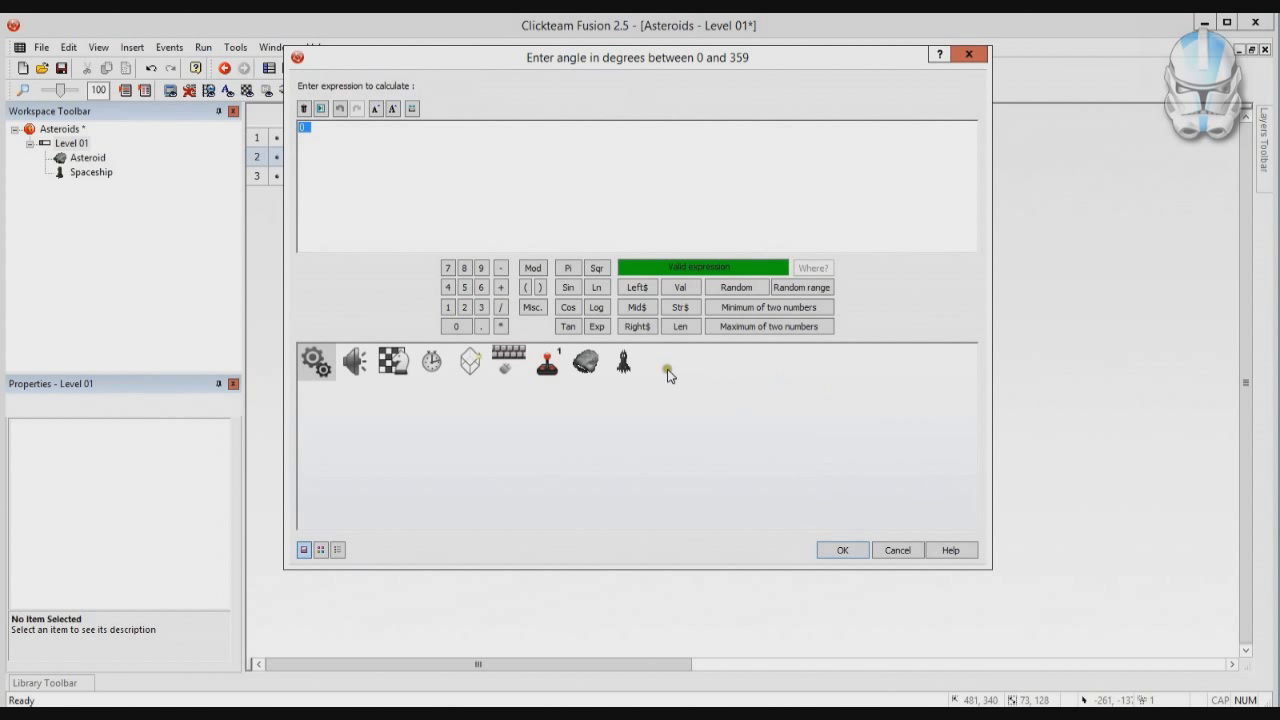
left_click(628, 368)
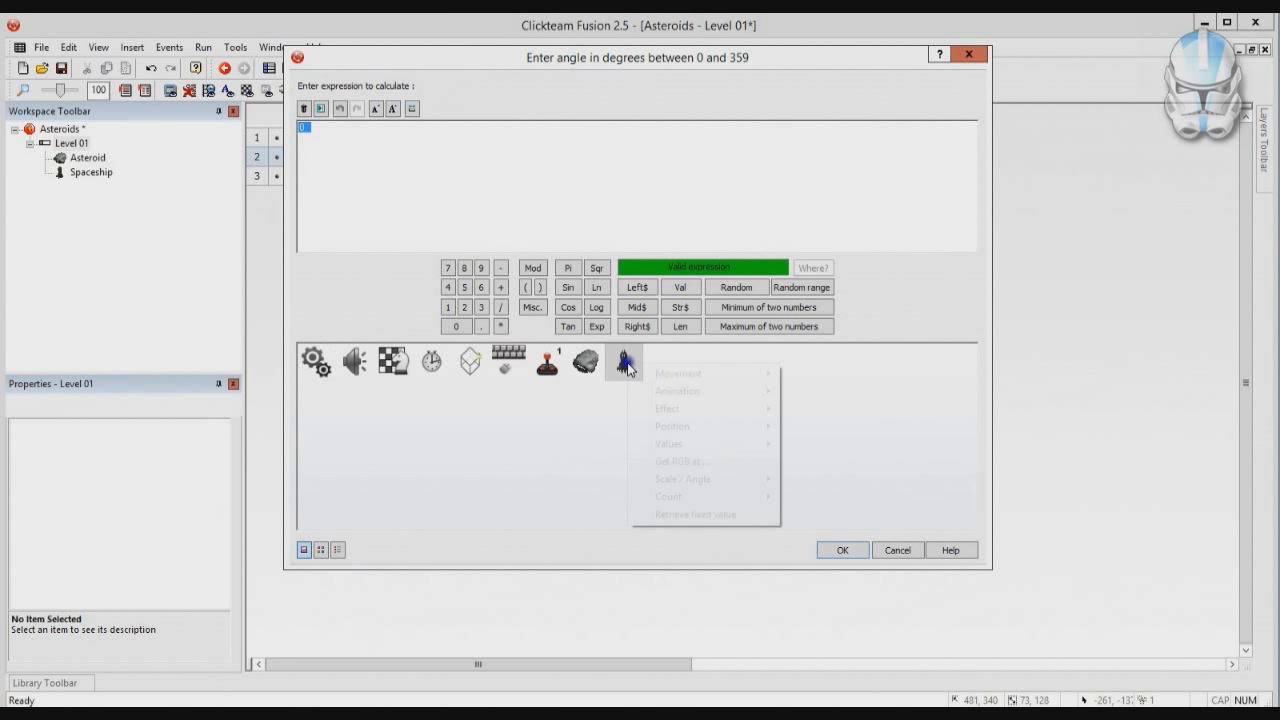
mouse_move(724, 479)
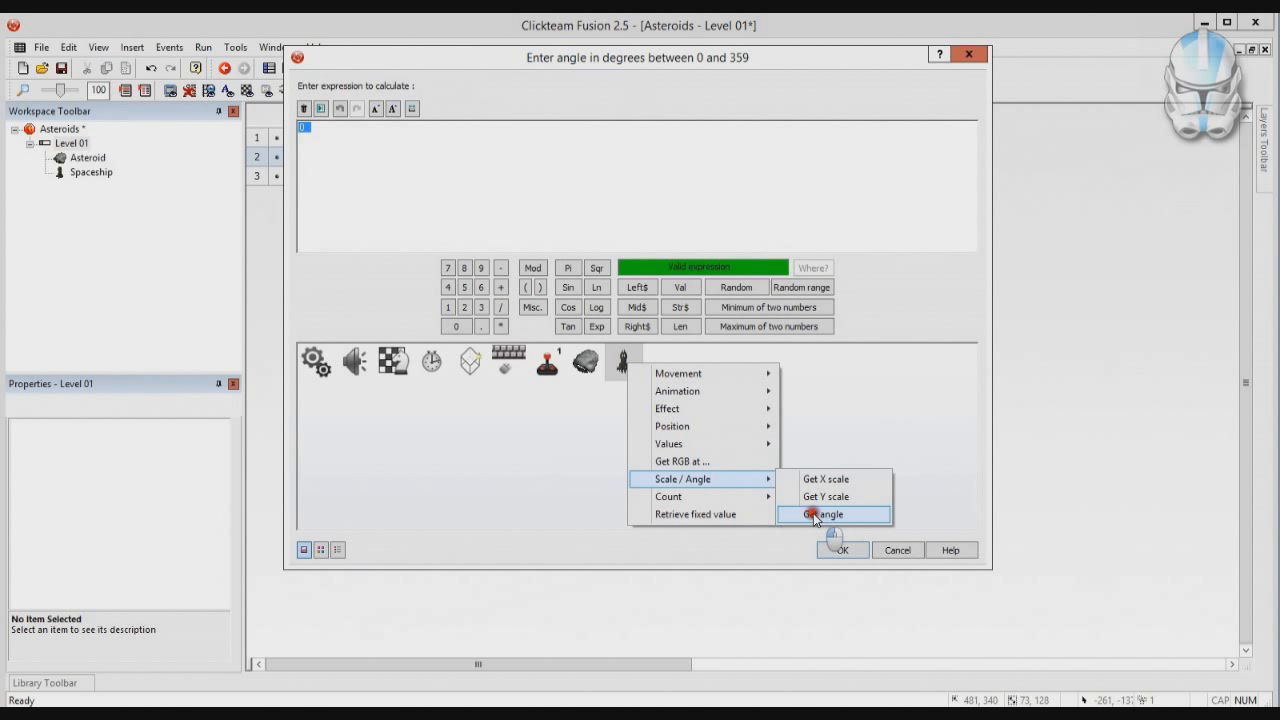
left_click(815, 515)
type("+ 1")
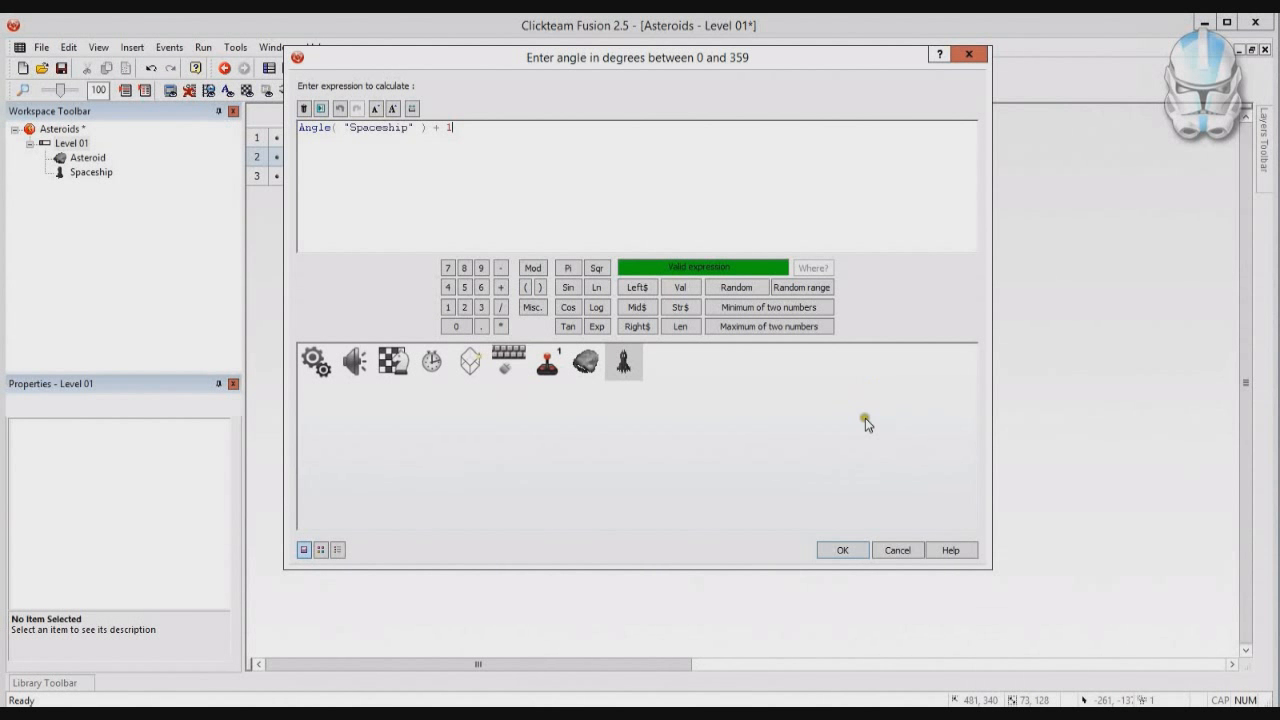
left_click(857, 551)
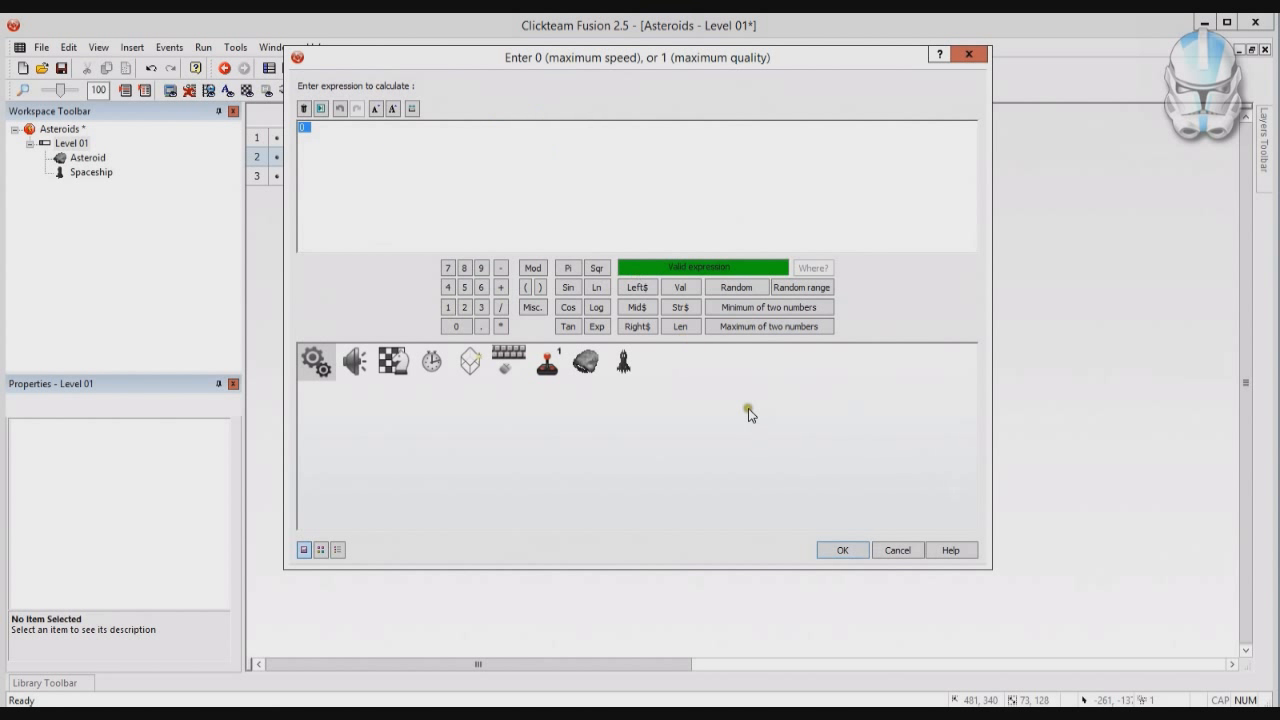
left_click(851, 550)
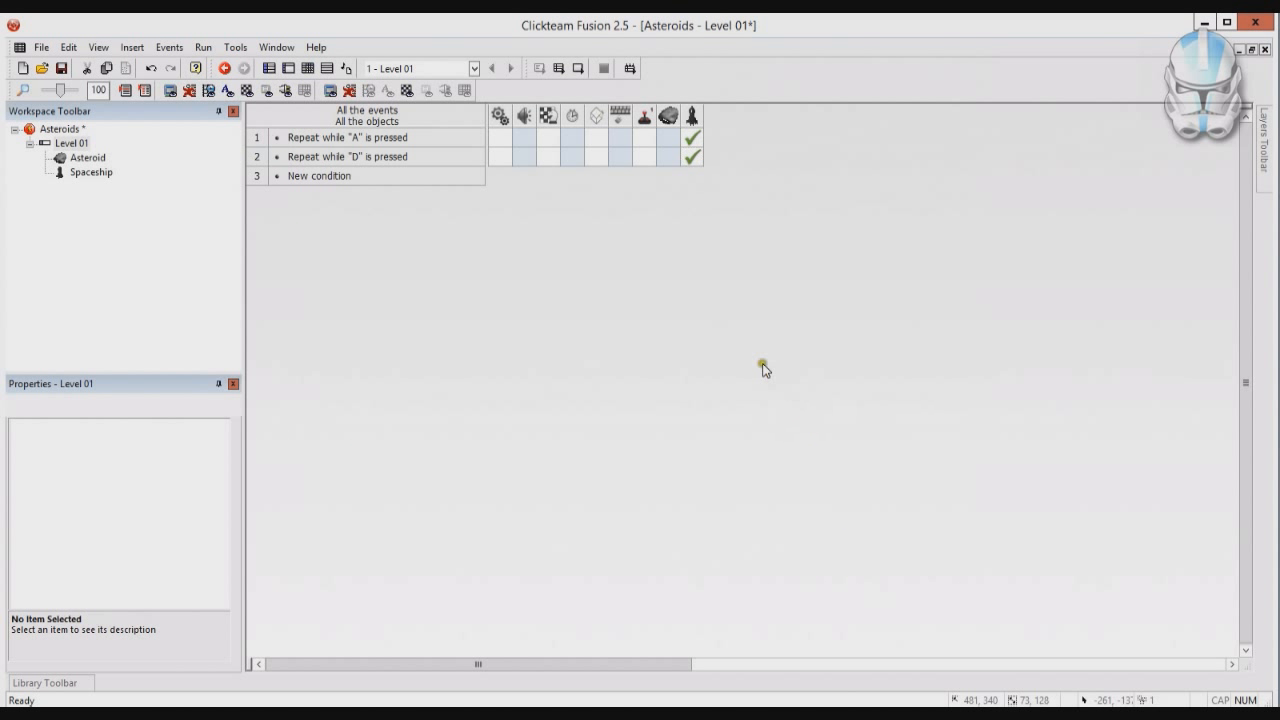
Run the Level 01 frame, test rotating the Spaceship in both directions, and close the test window.
left_click(578, 68)
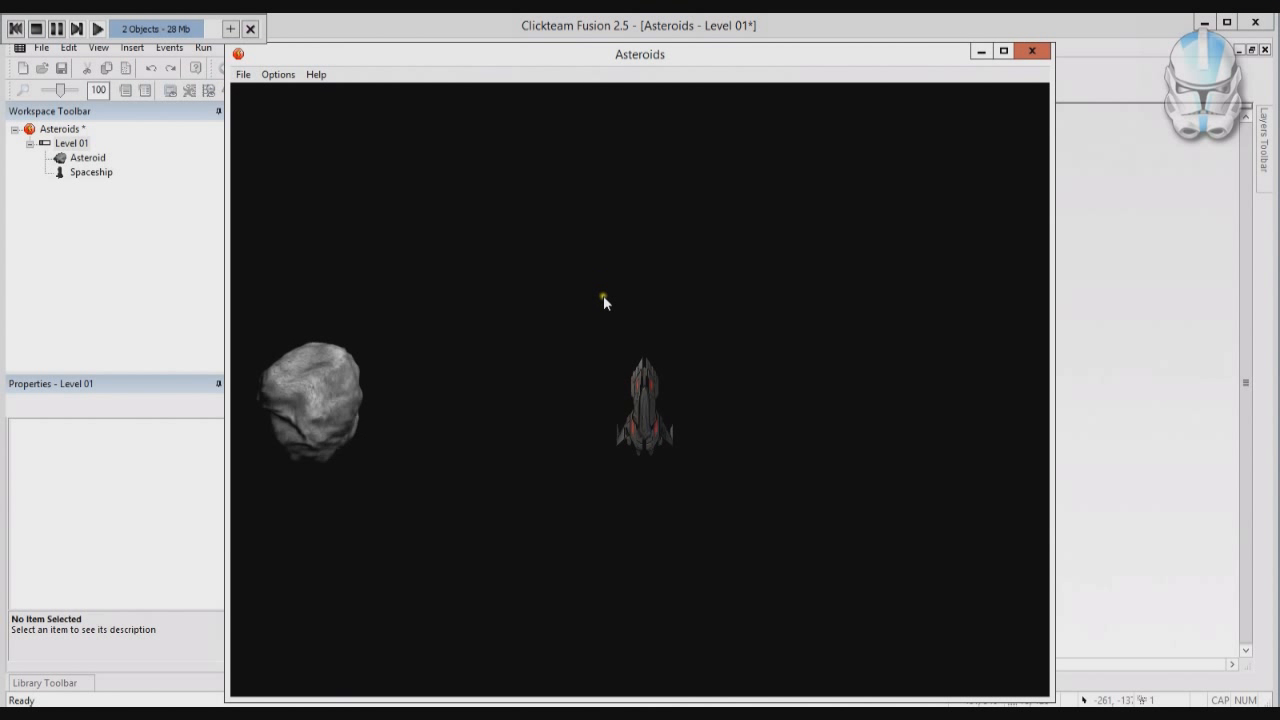
key("Left")
key("Left")
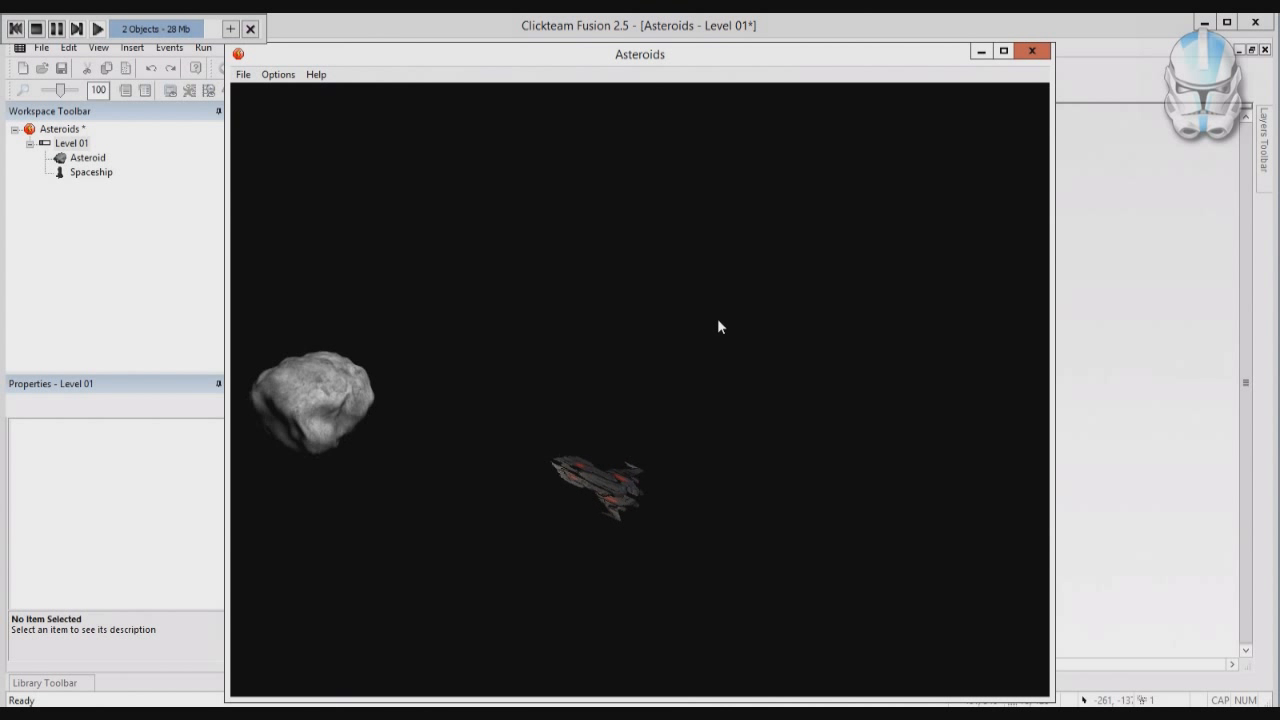
key("Left")
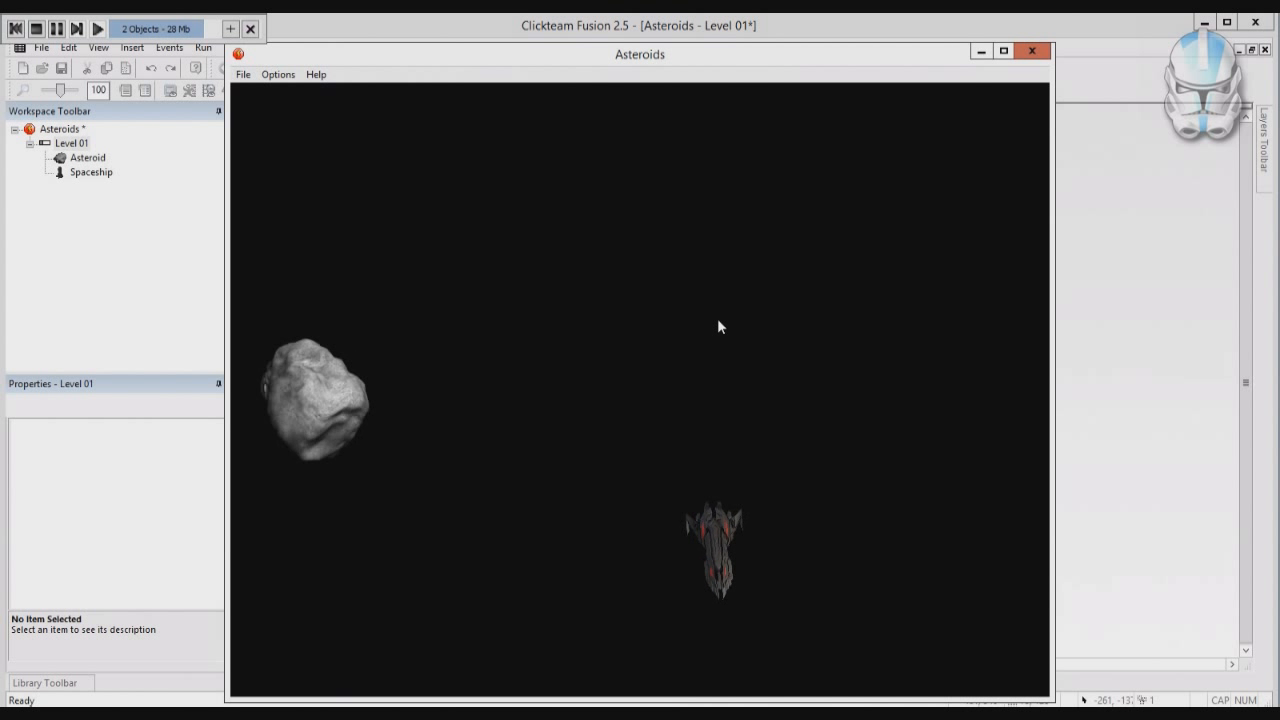
key("Left")
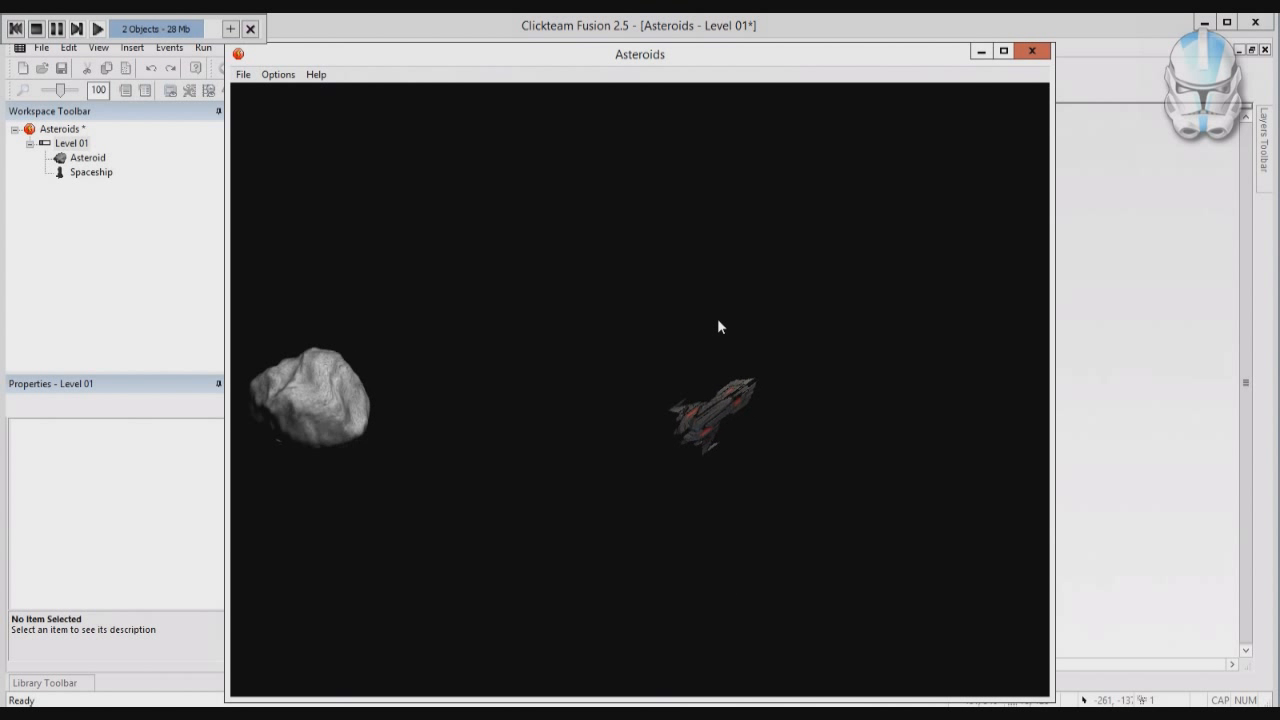
key("Left")
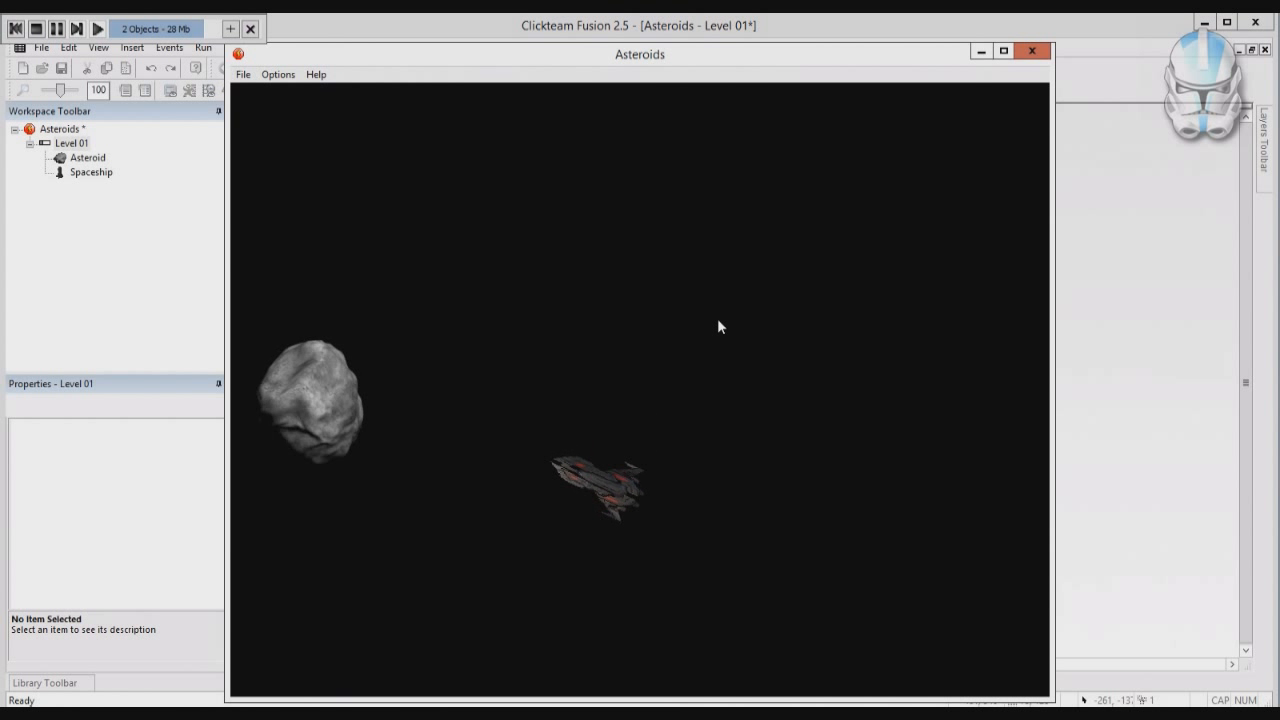
key("Left")
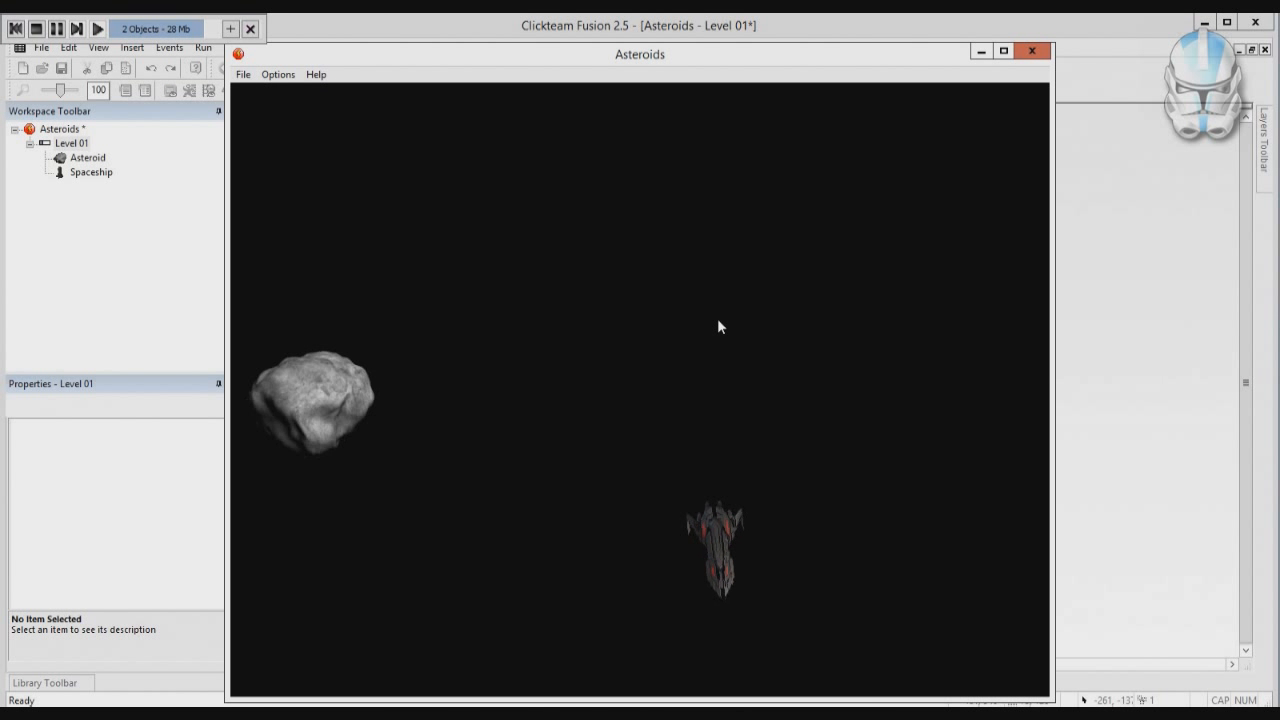
key("Right")
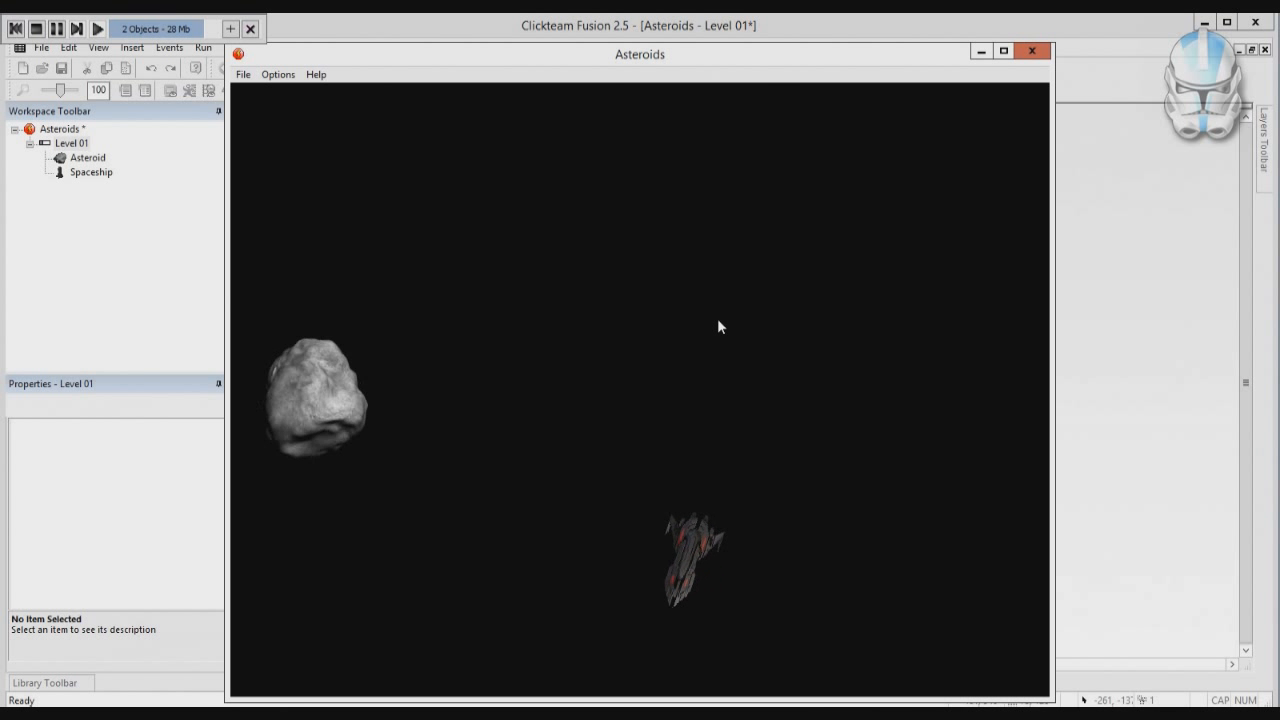
key("Right")
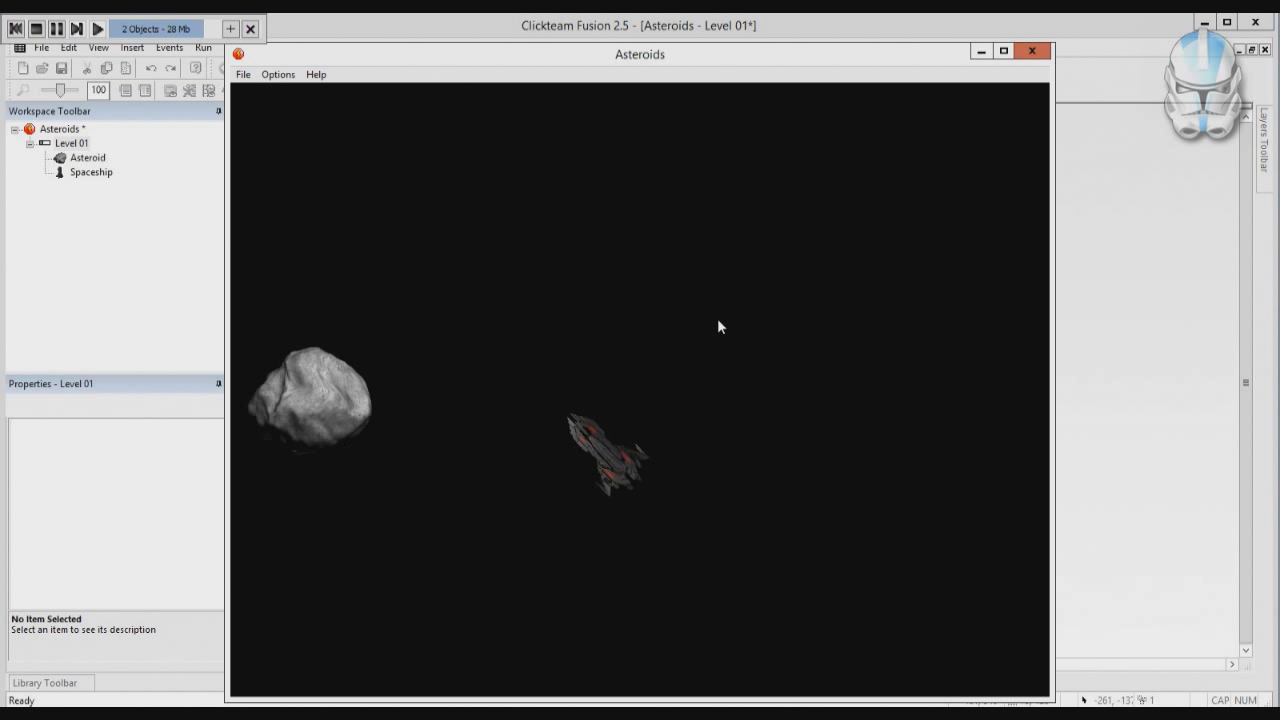
left_click(1033, 52)
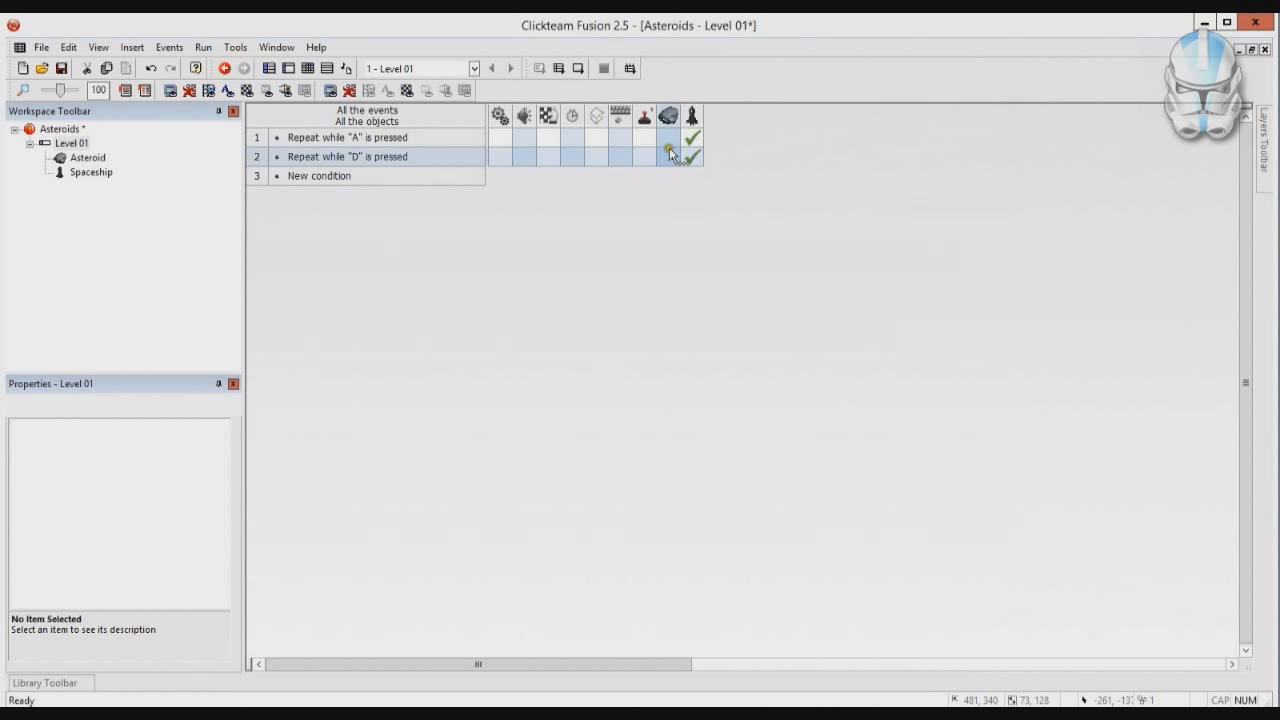
Open the Spaceship's image for editing from the frame layout and display its hot spot.
left_click(289, 68)
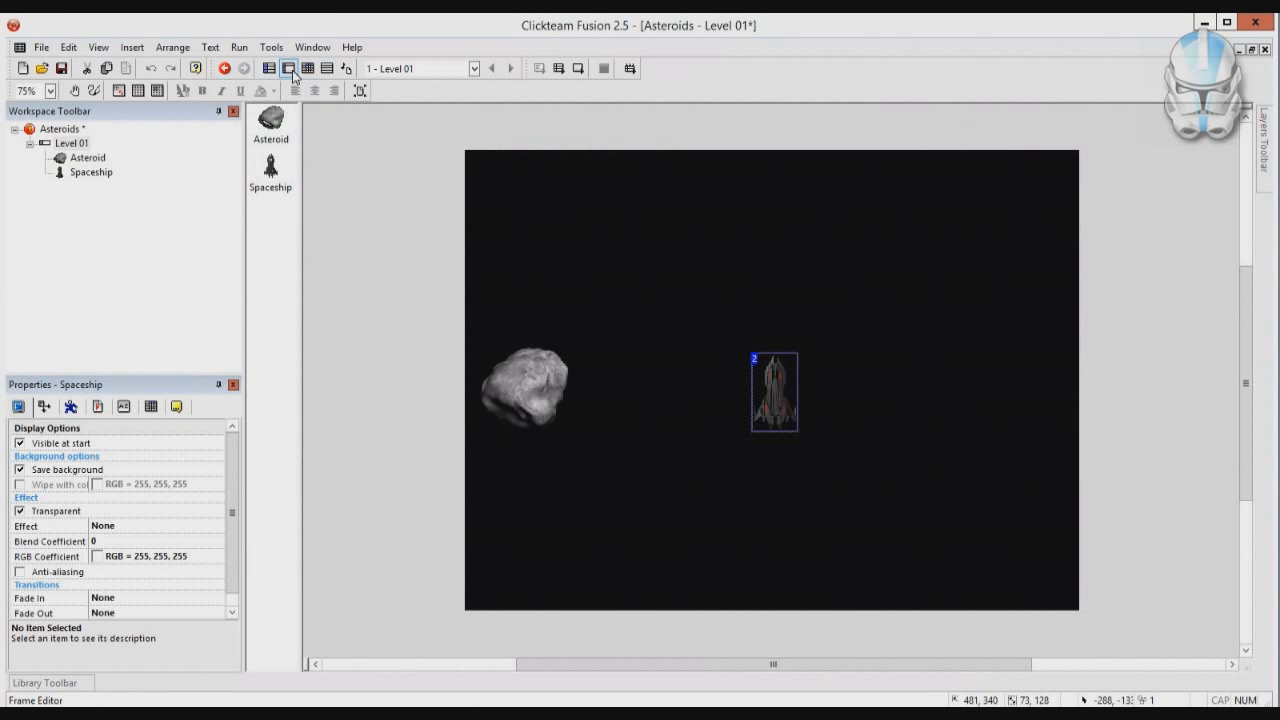
double_click(778, 391)
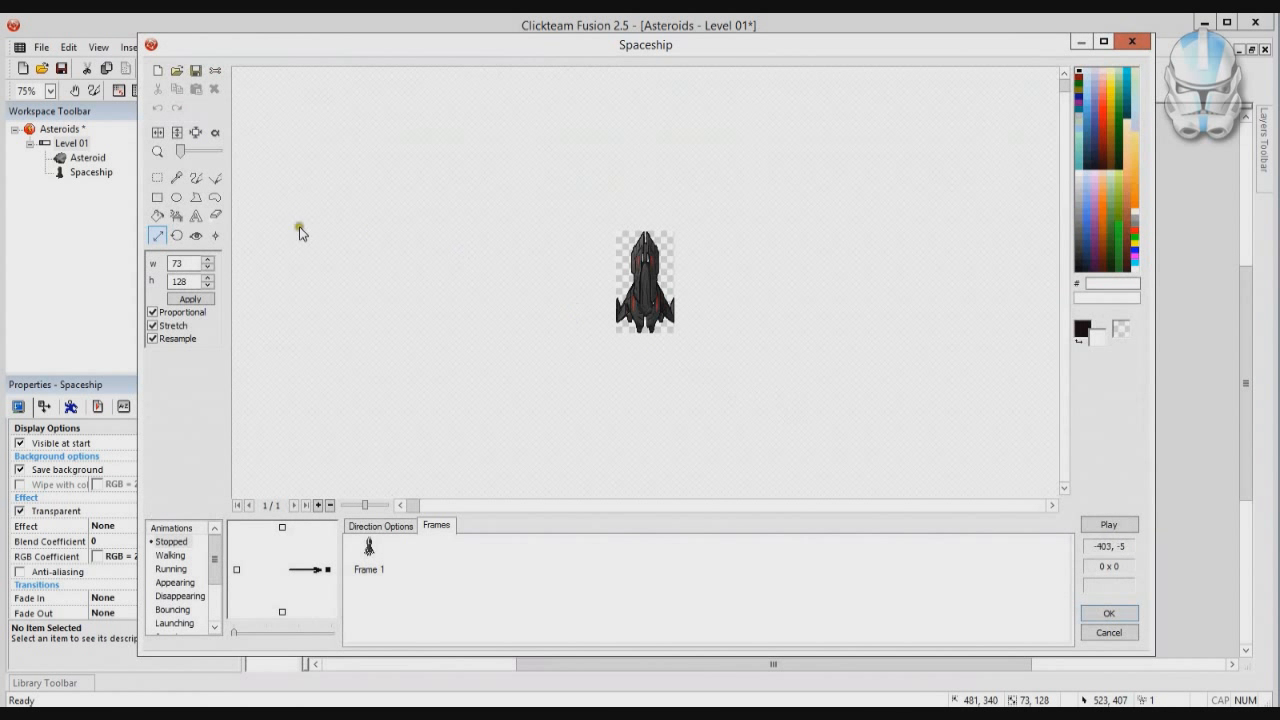
left_click(197, 241)
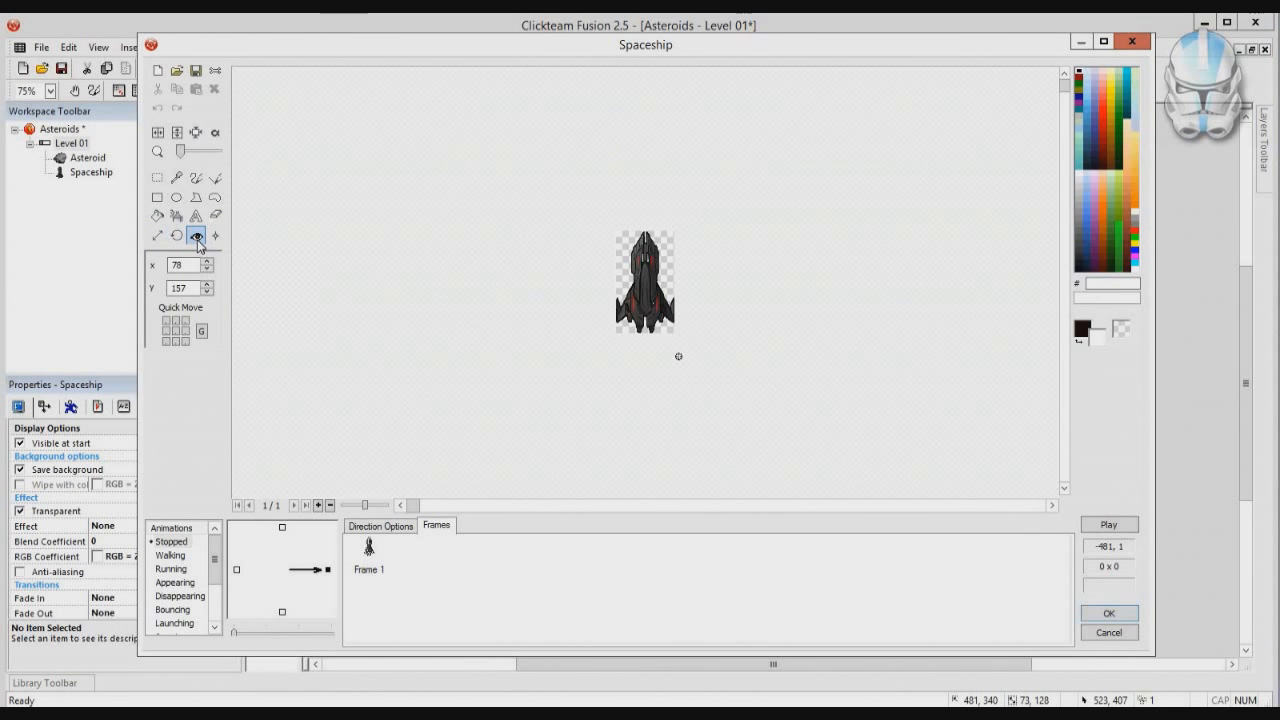
left_click(181, 151)
left_click_drag(181, 151, 186, 151)
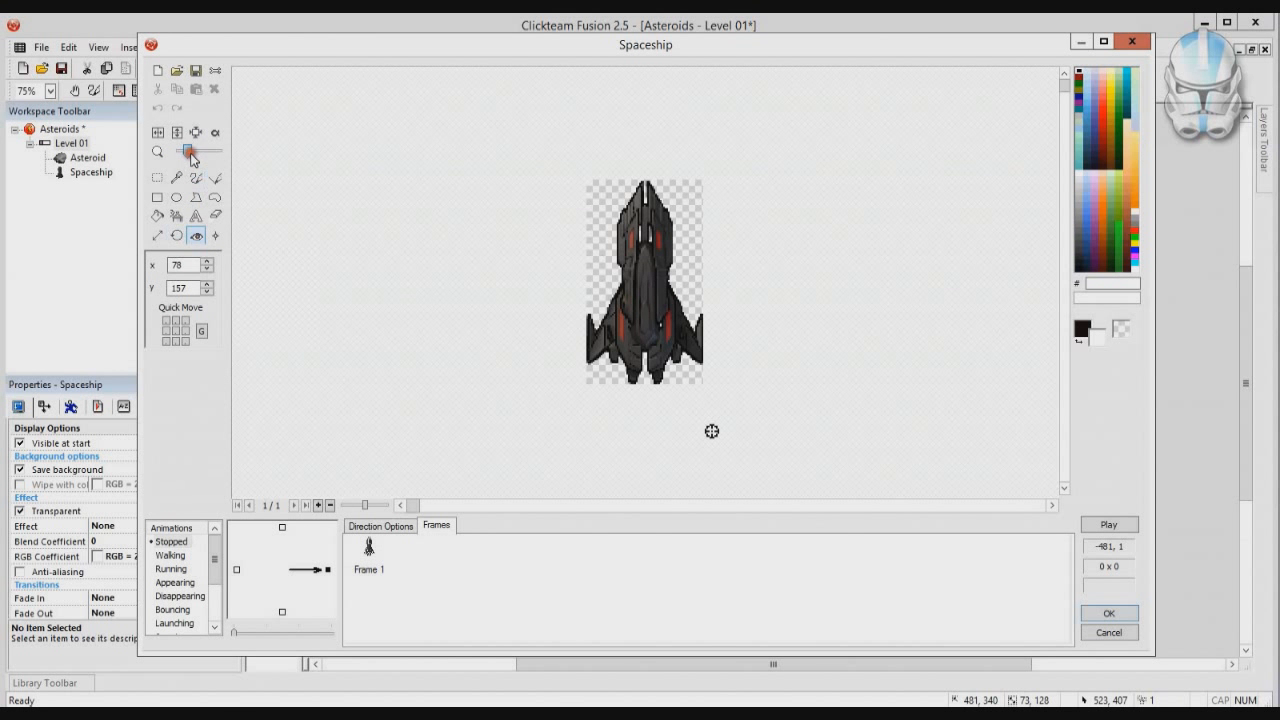
Try freehand positions for the Spaceship's hot spot, and place it at the image's centre, X 36, Y 64.
left_click(216, 238)
left_click(197, 243)
mouse_move(712, 432)
left_mouse_down()
mouse_move(634, 403)
mouse_move(567, 283)
left_mouse_up()
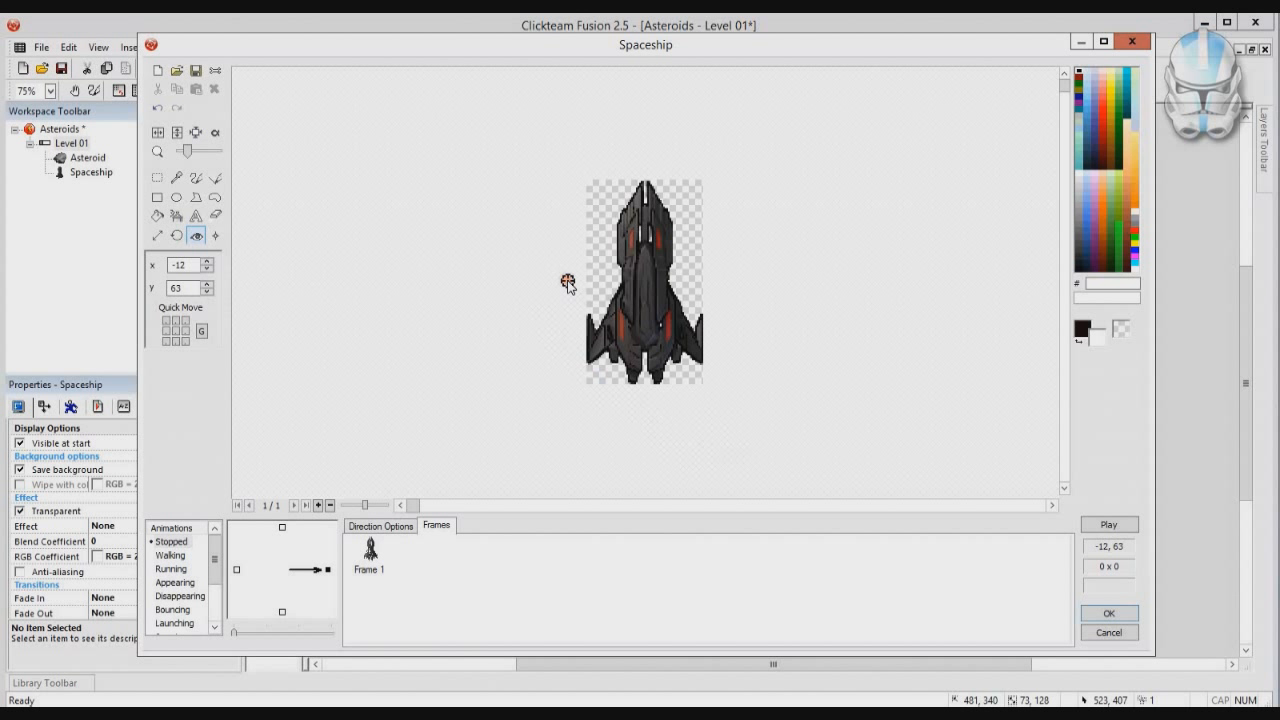
left_click(705, 443)
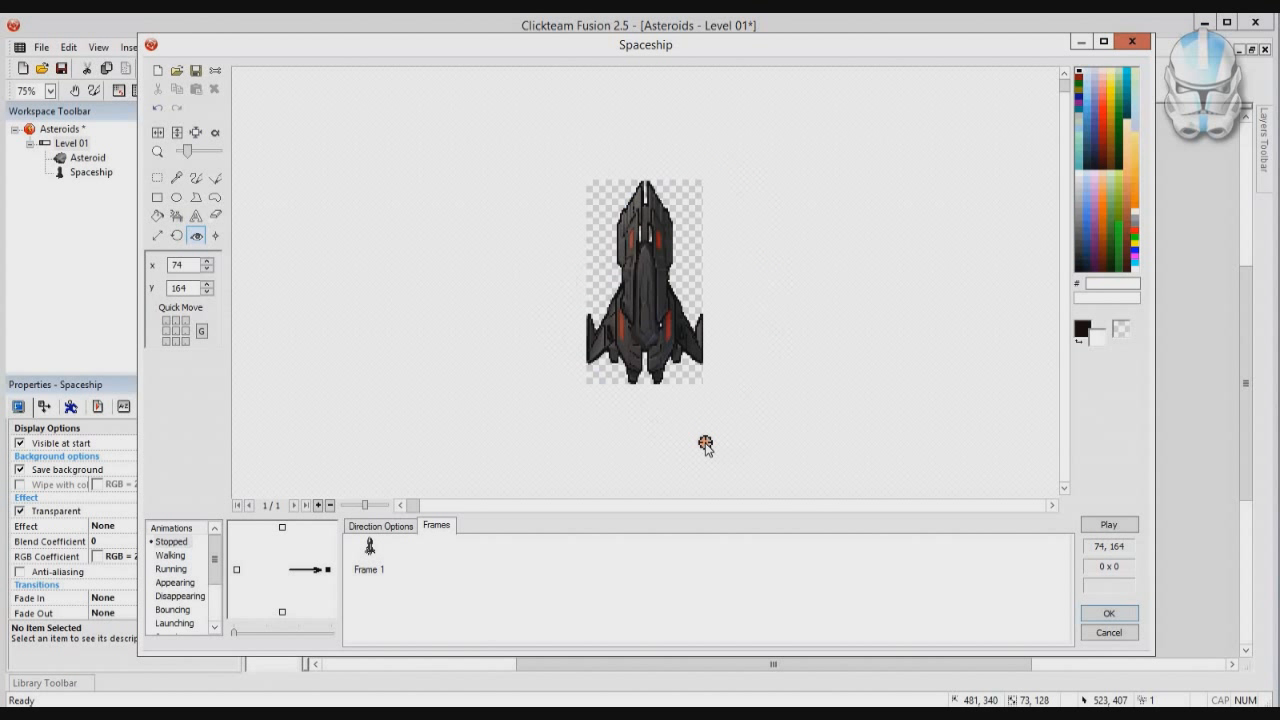
left_click(176, 331)
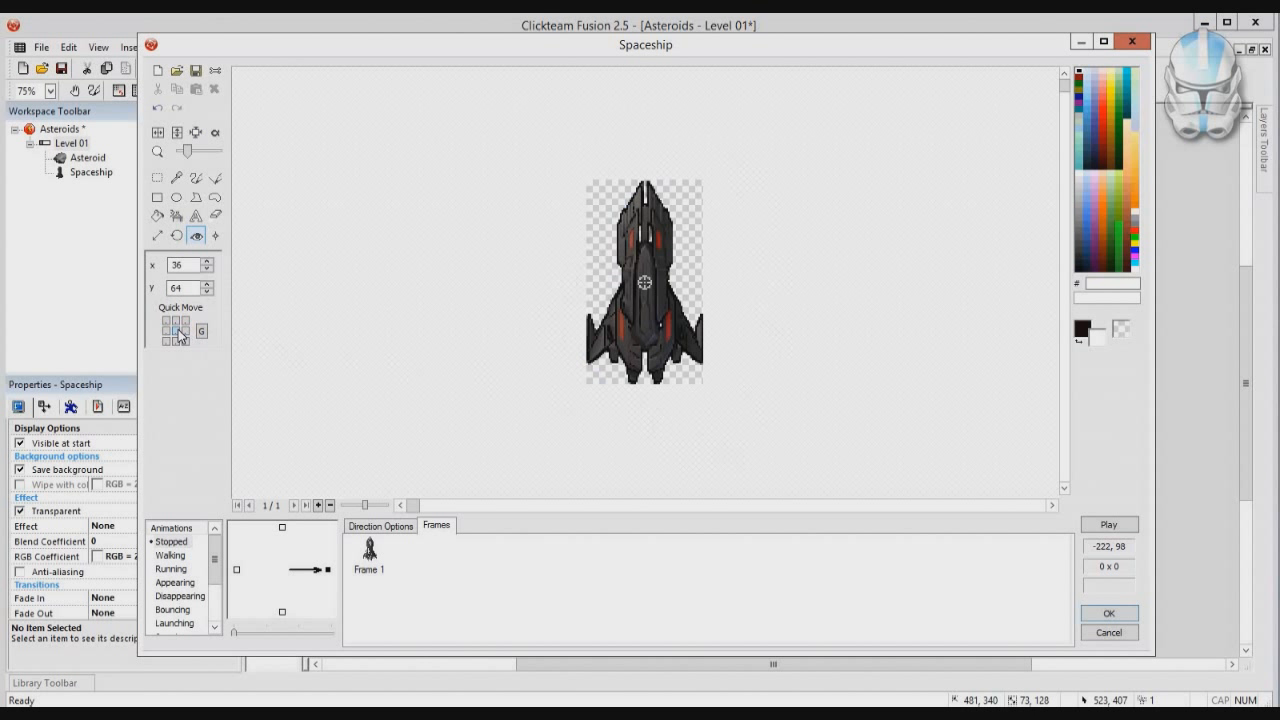
Place the Spaceship's action point on its nose at X 36, Y 0, check the hot spot, and accept the image changes.
left_click(215, 237)
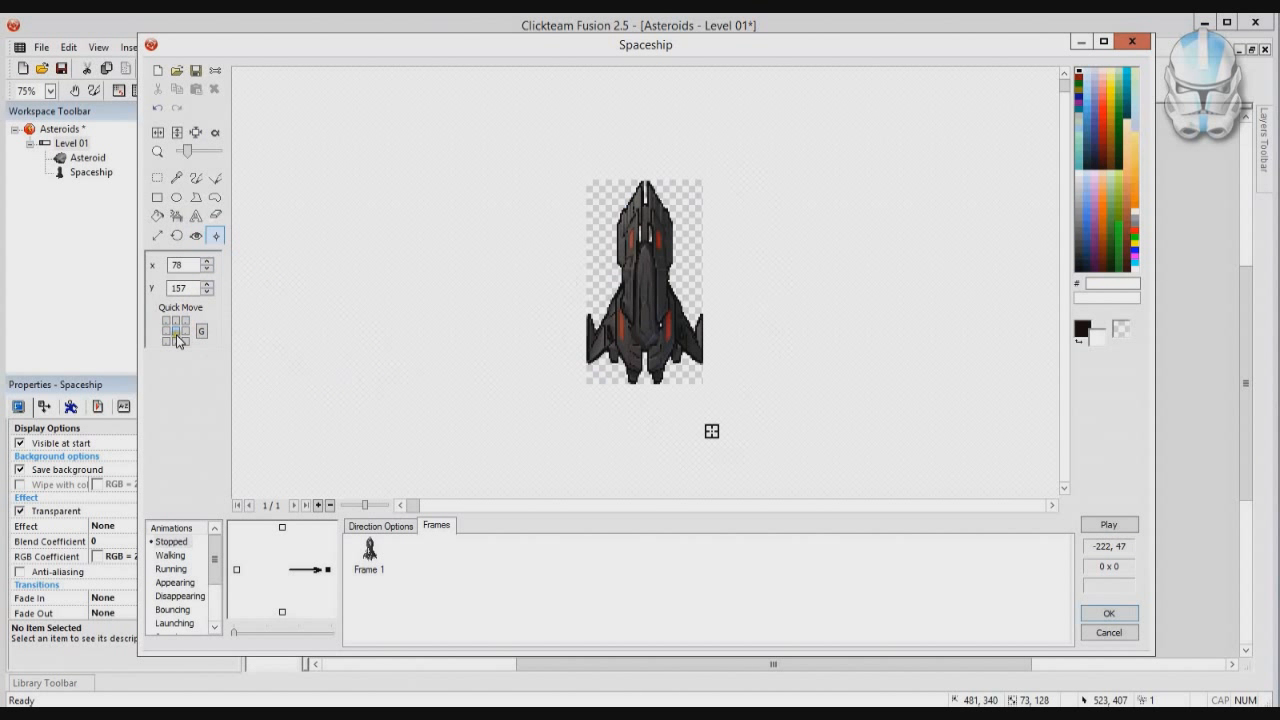
left_click(176, 333)
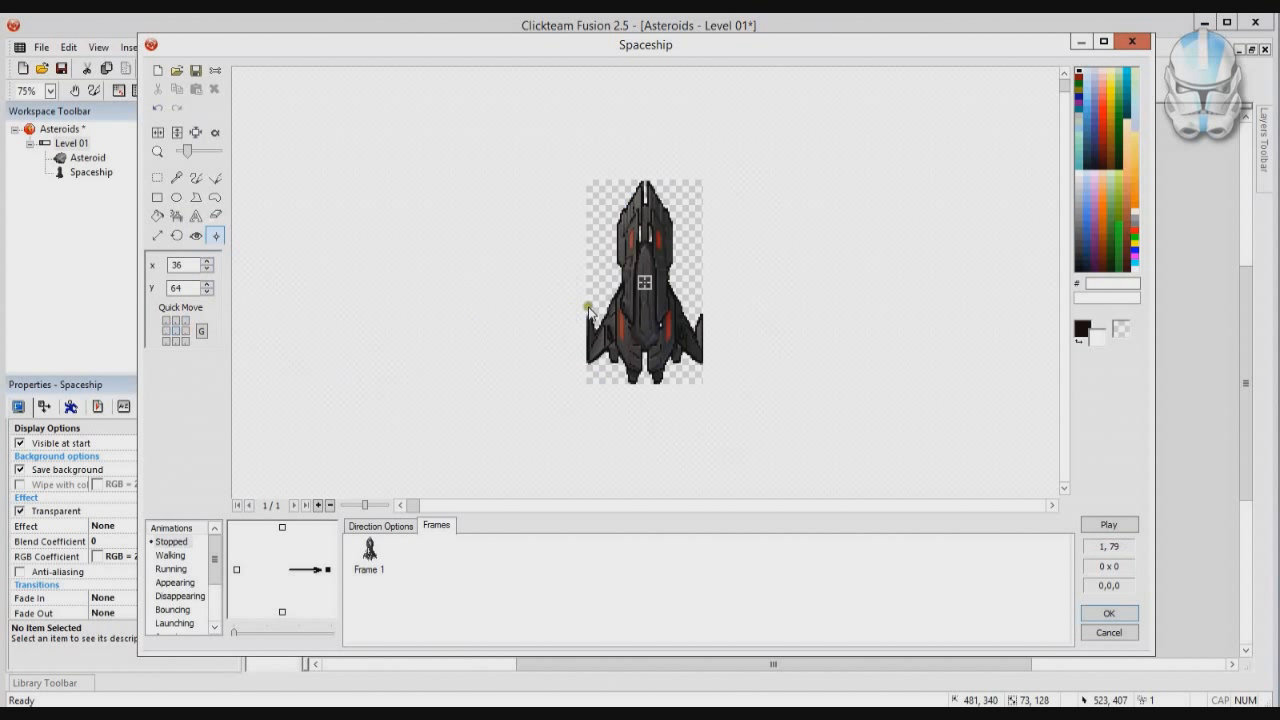
left_click(645, 270)
left_click_drag(645, 270, 645, 181)
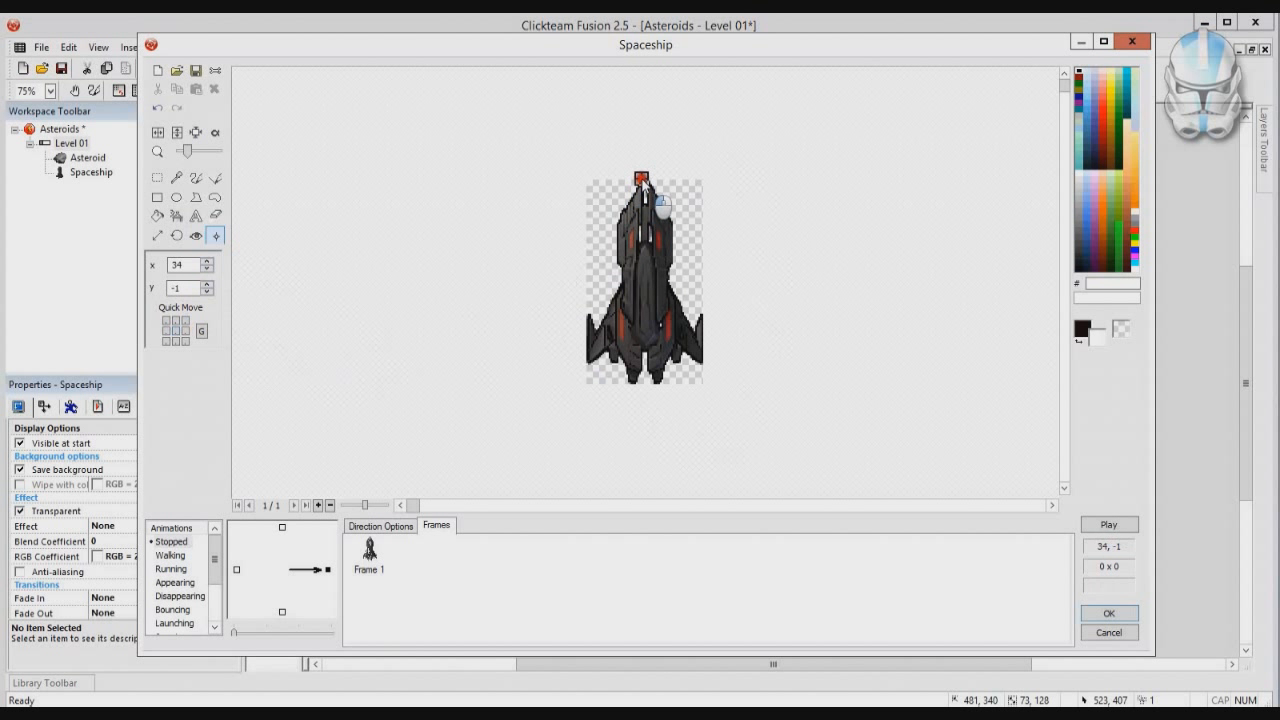
left_click(177, 325)
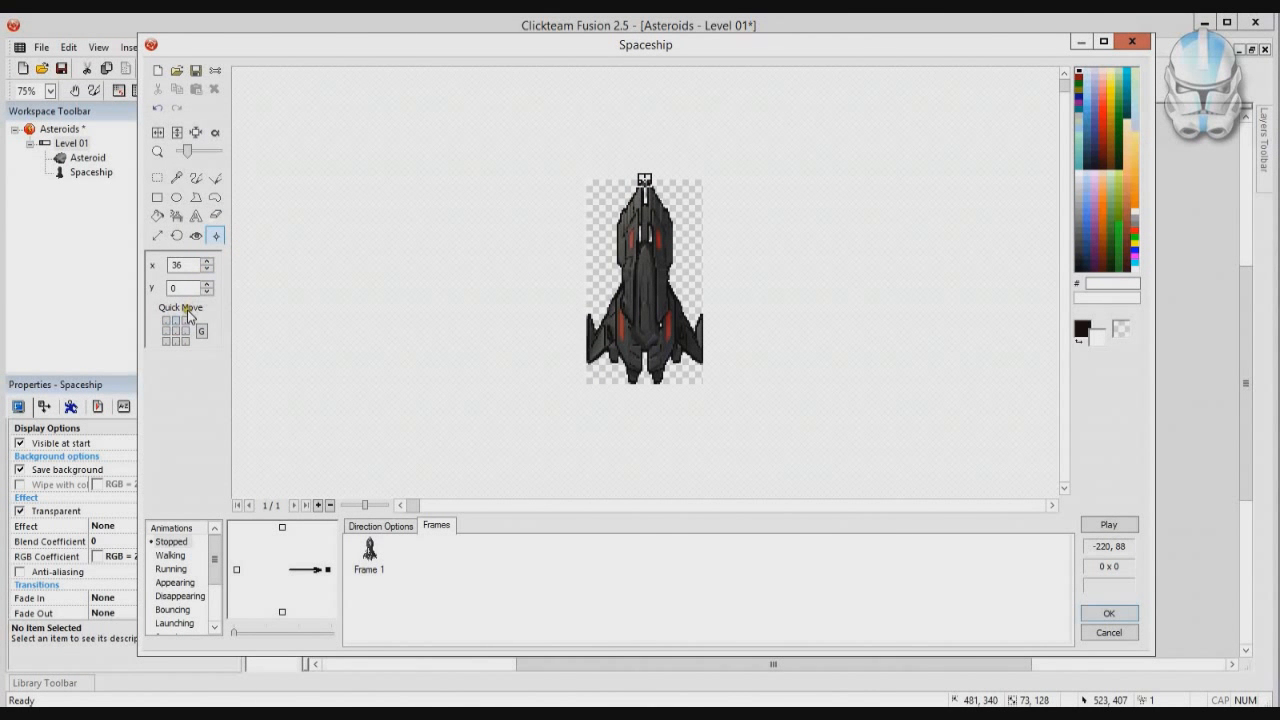
left_click(196, 236)
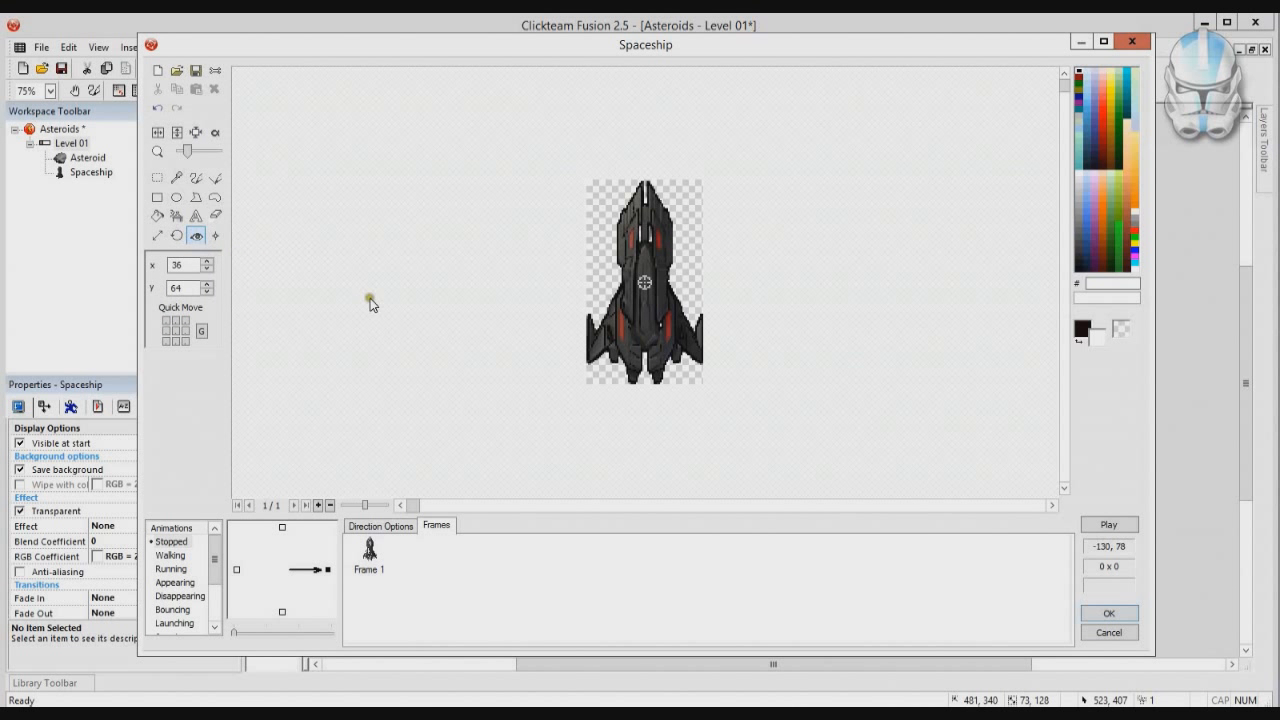
left_click(1125, 612)
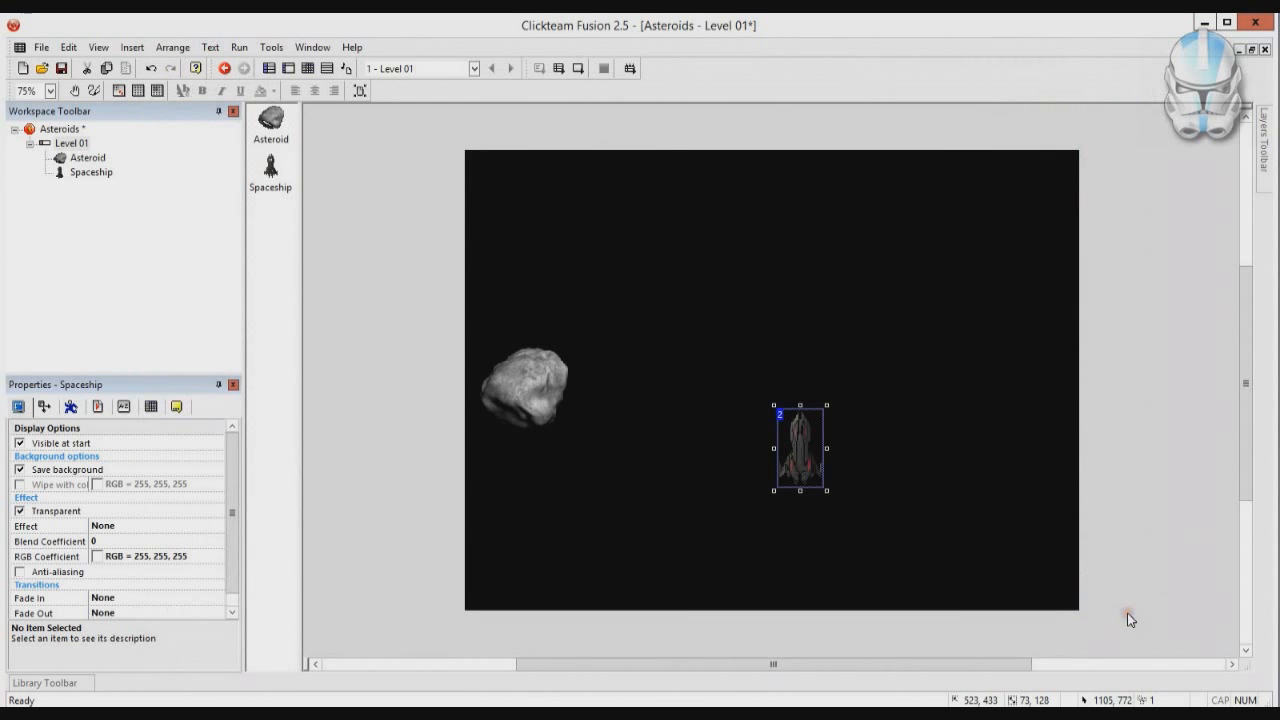
Run the Level 01 frame and test the Spaceship's rotation and movement around its centred hot spot.
left_click(577, 68)
key("Left")
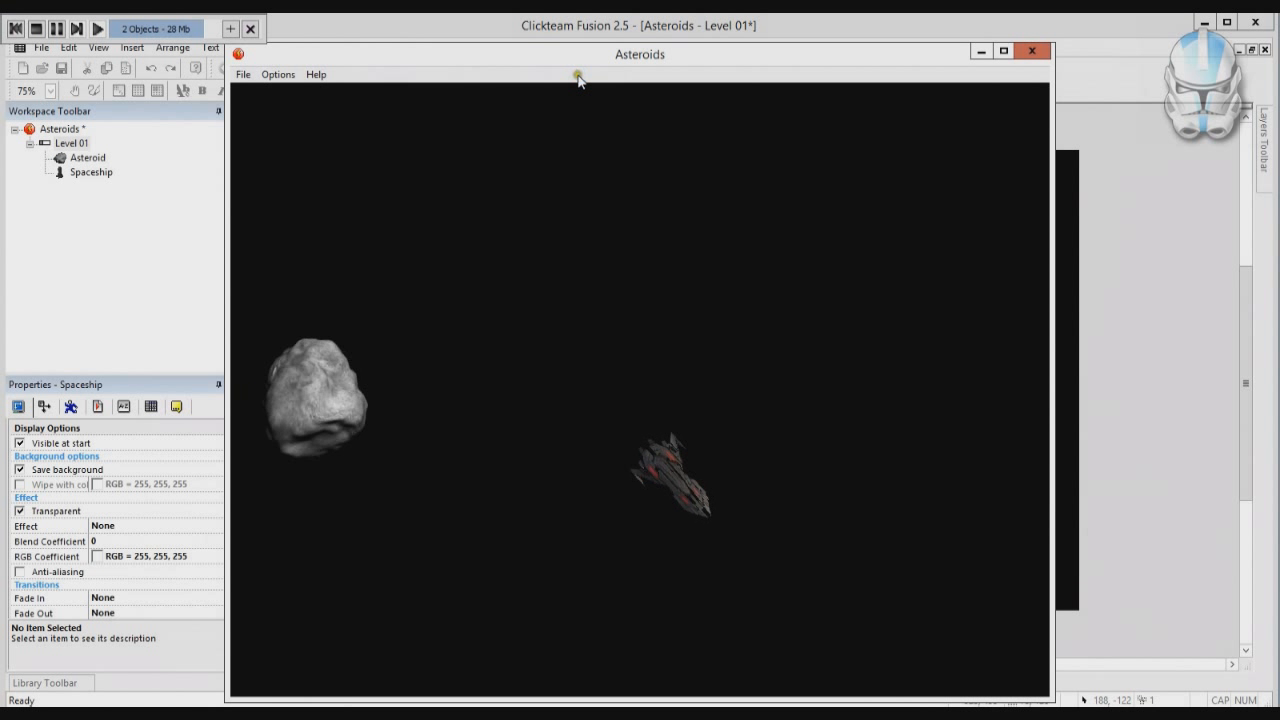
key("Up")
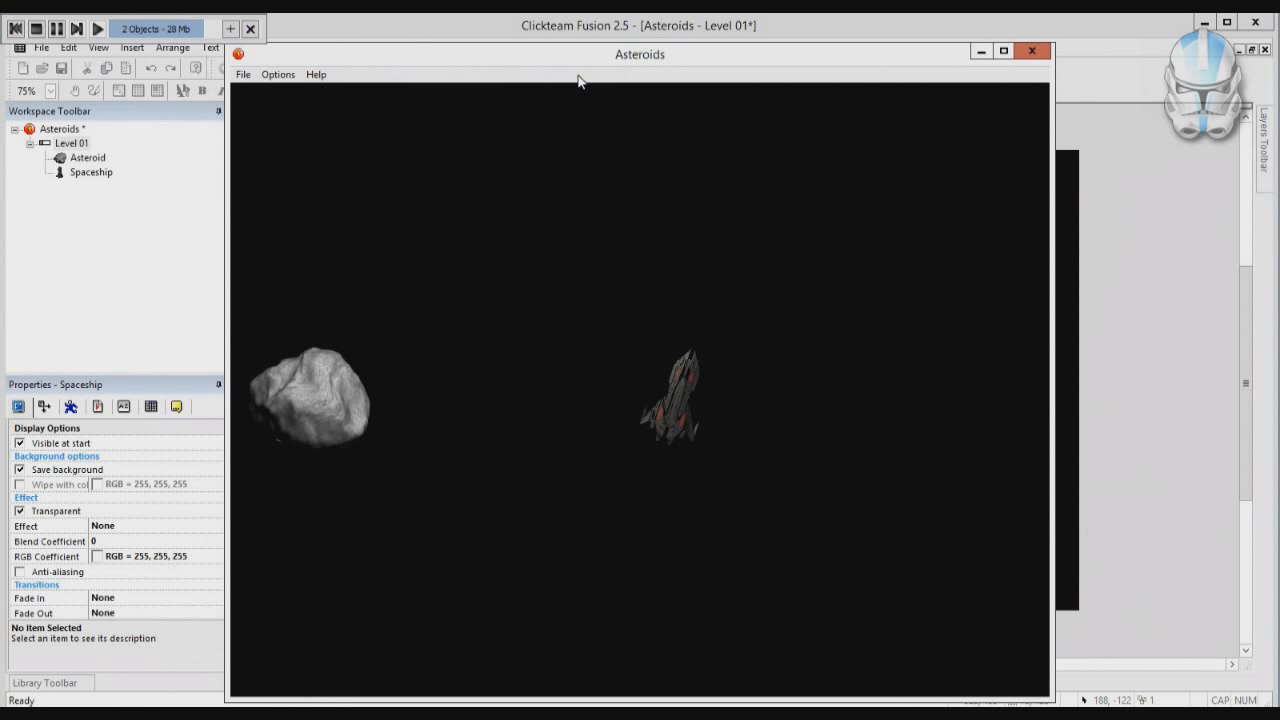